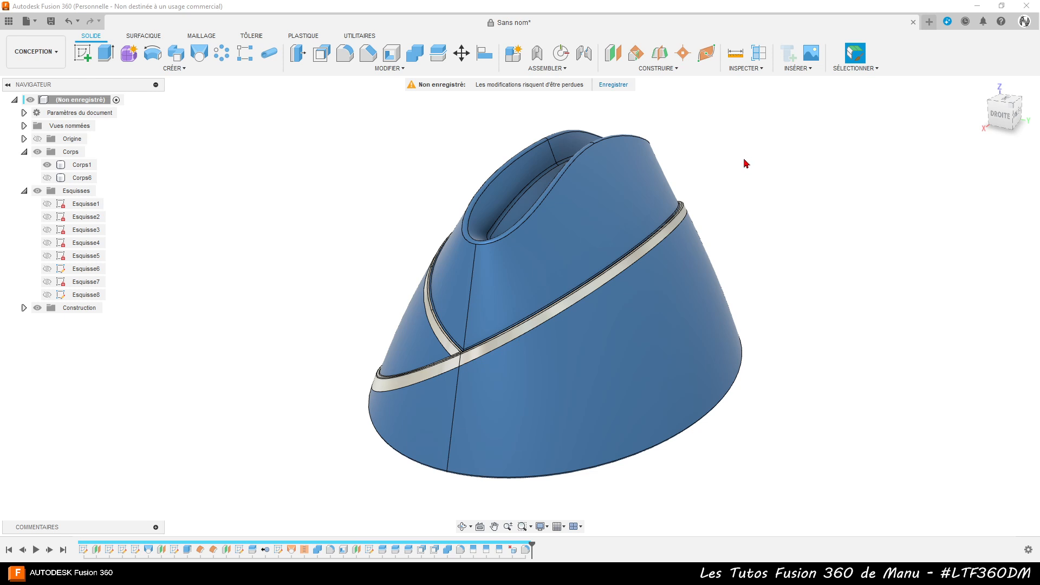
- Create a new design and start a sketch on the horizontal XY origin plane
shift+middle_drag(673, 464, 339, 441)
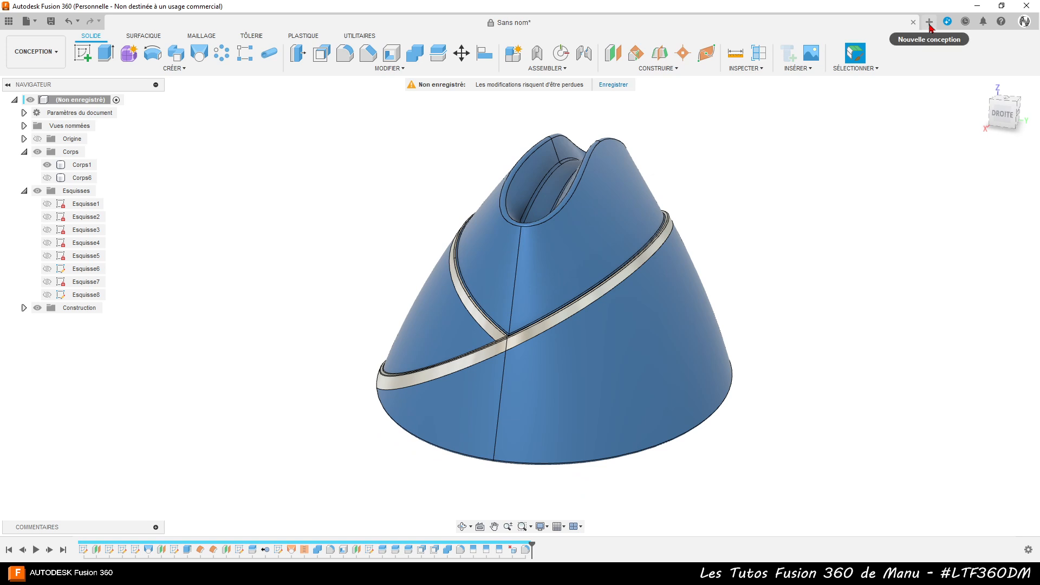
click(929, 24)
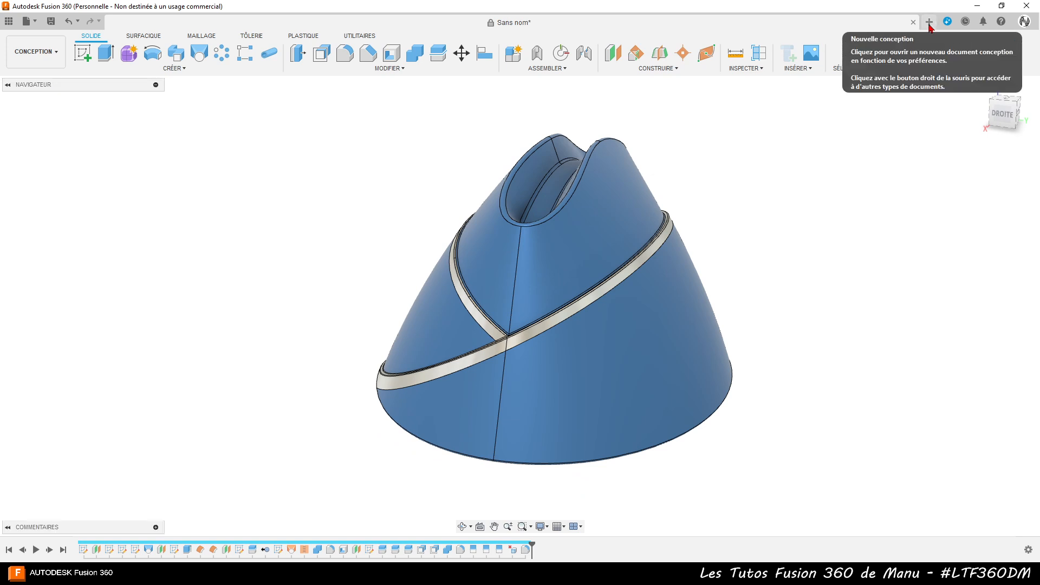
click(85, 56)
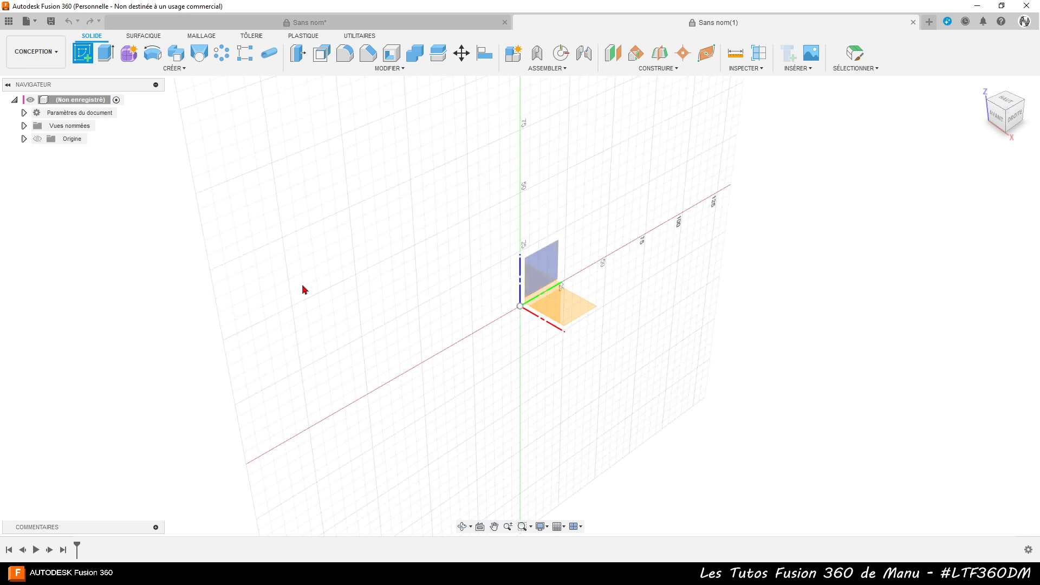
click(585, 310)
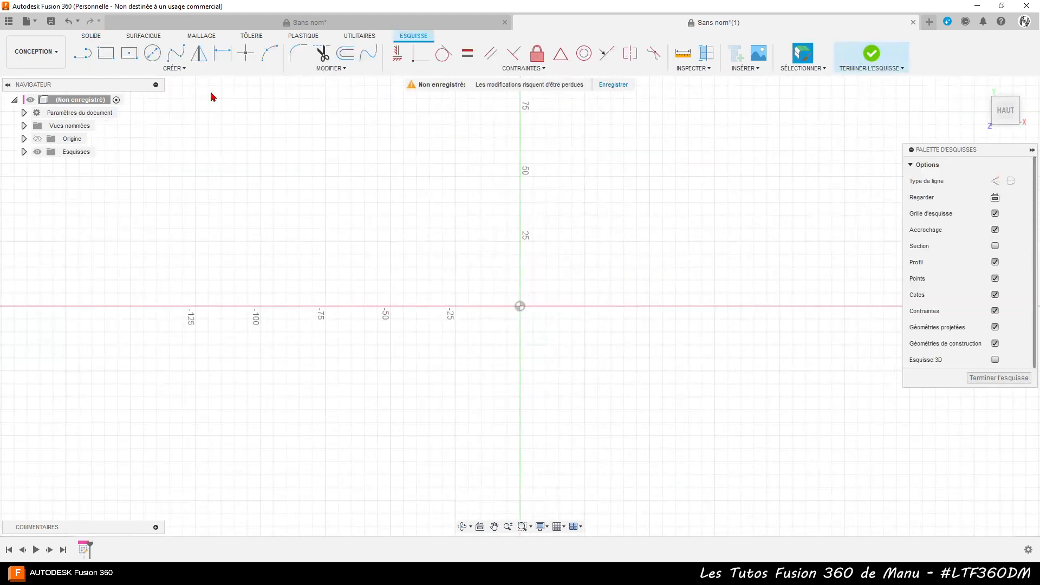
- Draw an ellipse centred on the origin, with a 210 mm axis along X and a 140 mm axis along Y
click(174, 68)
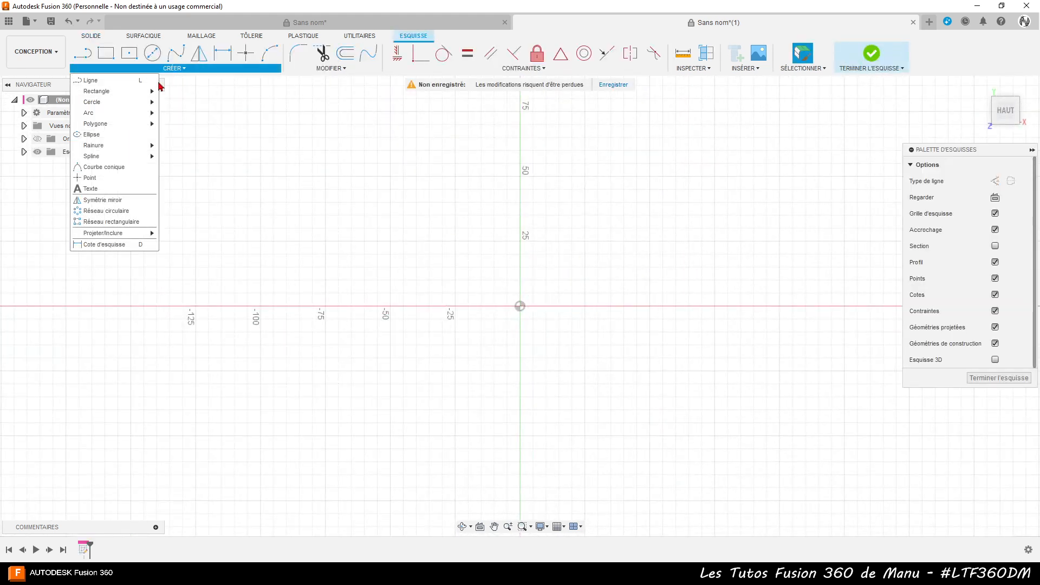
click(102, 140)
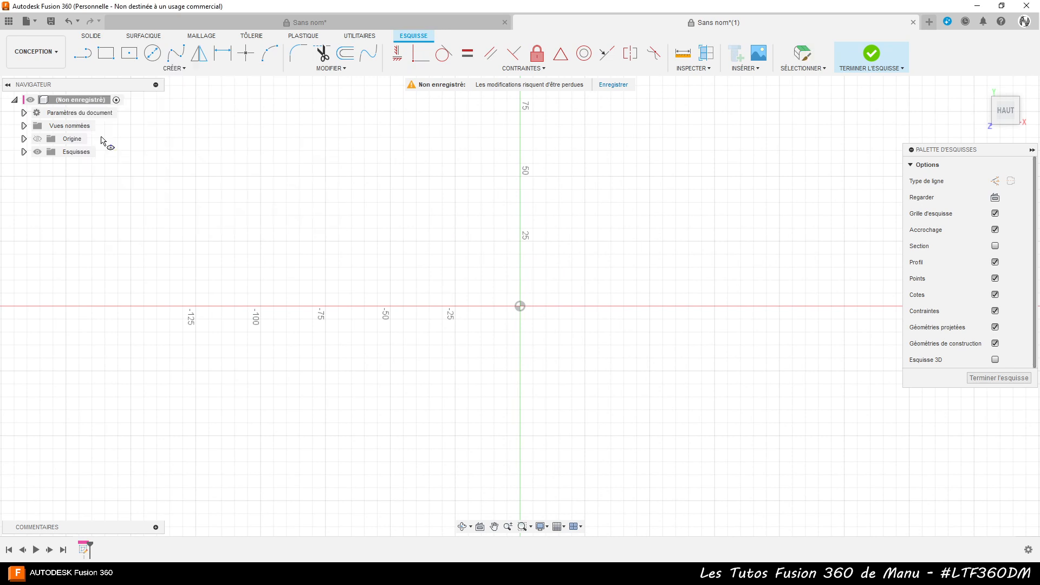
click(523, 307)
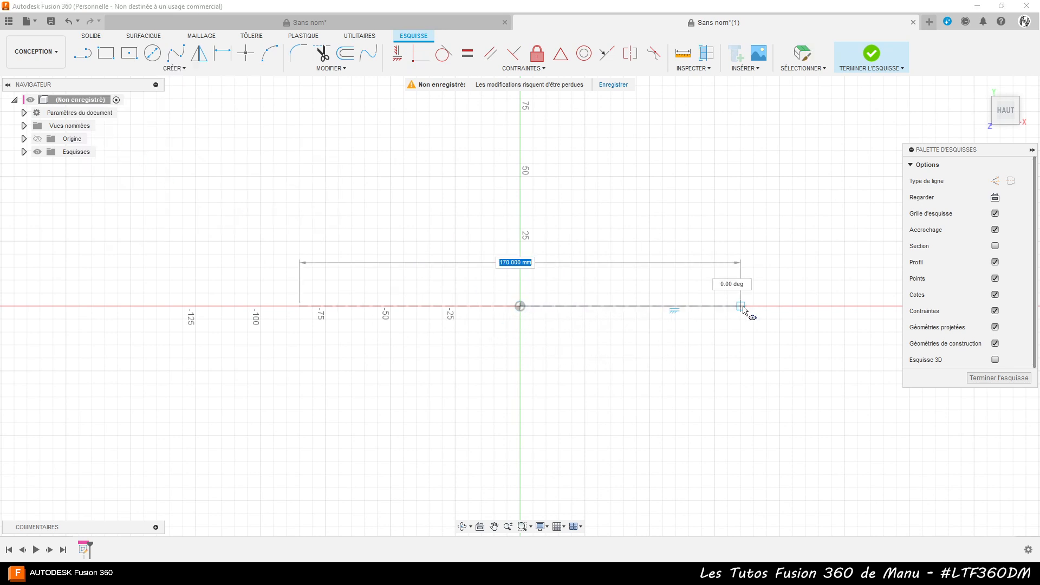
text(210)
key(Tab)
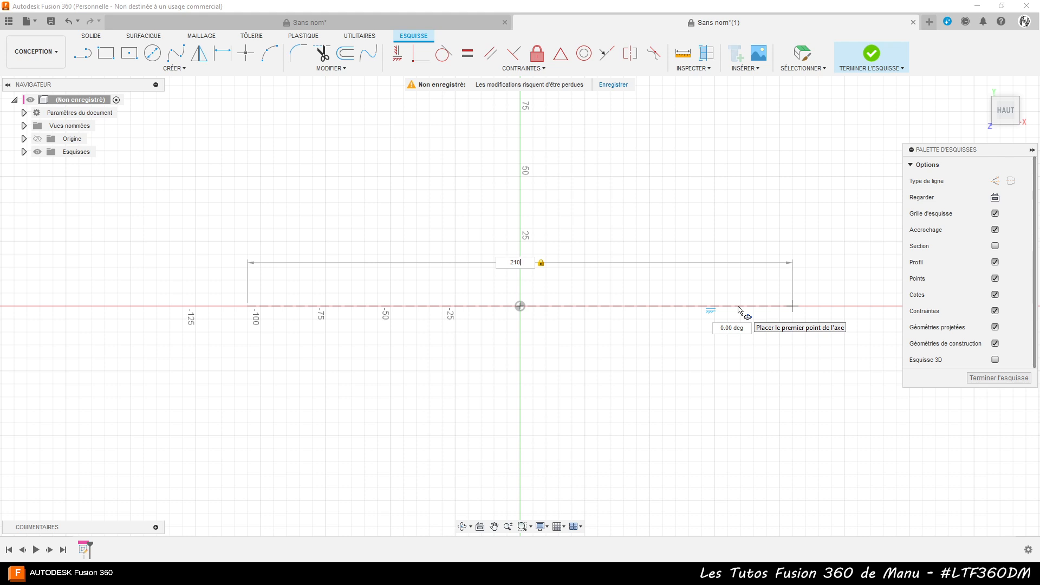
click(793, 306)
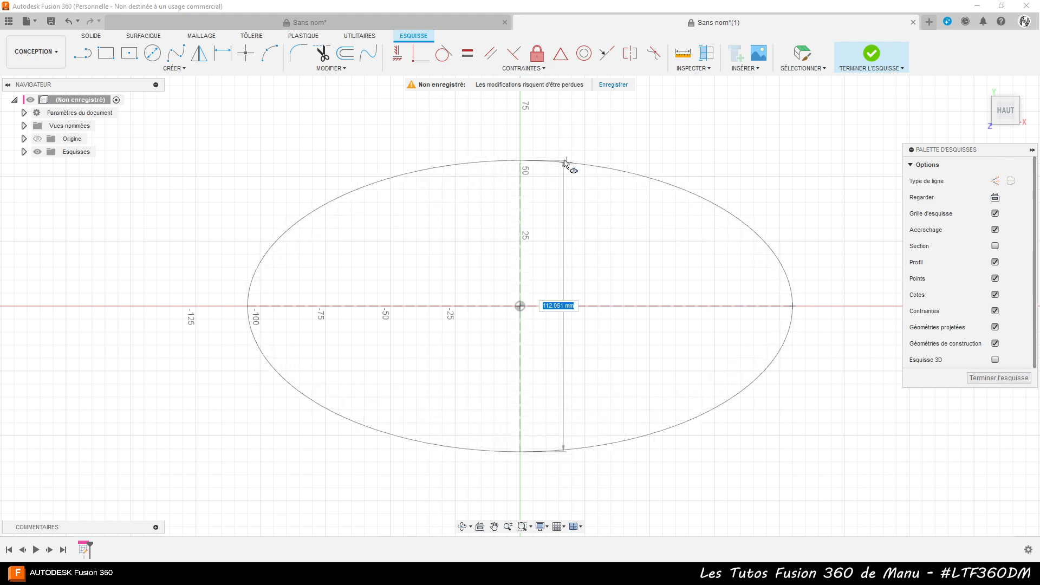
text(1)
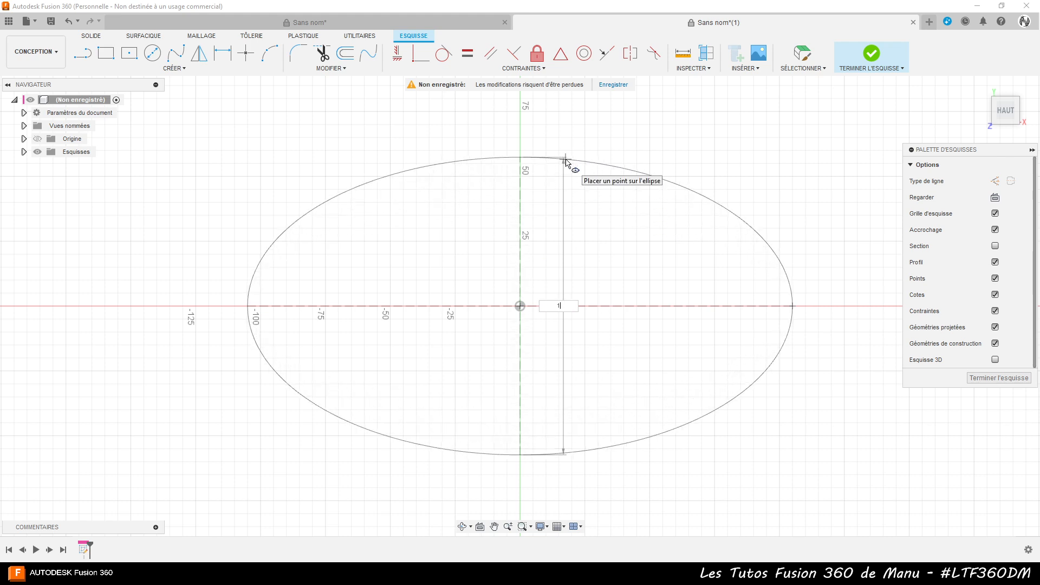
text(40)
key(Return)
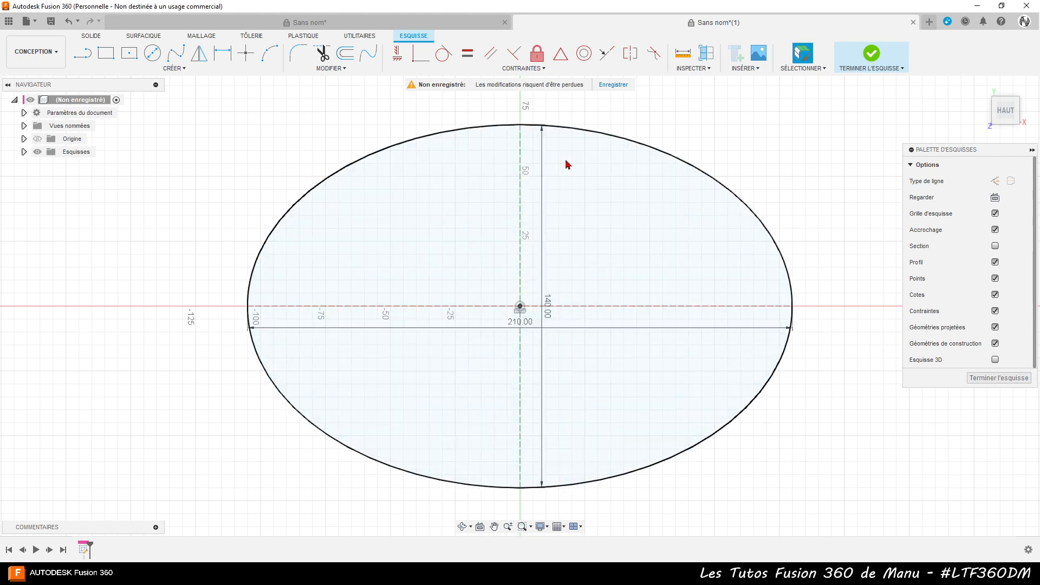
- Resize the ellipse to 220 mm along X and 150 mm along Y, and finish the sketch
click(705, 173)
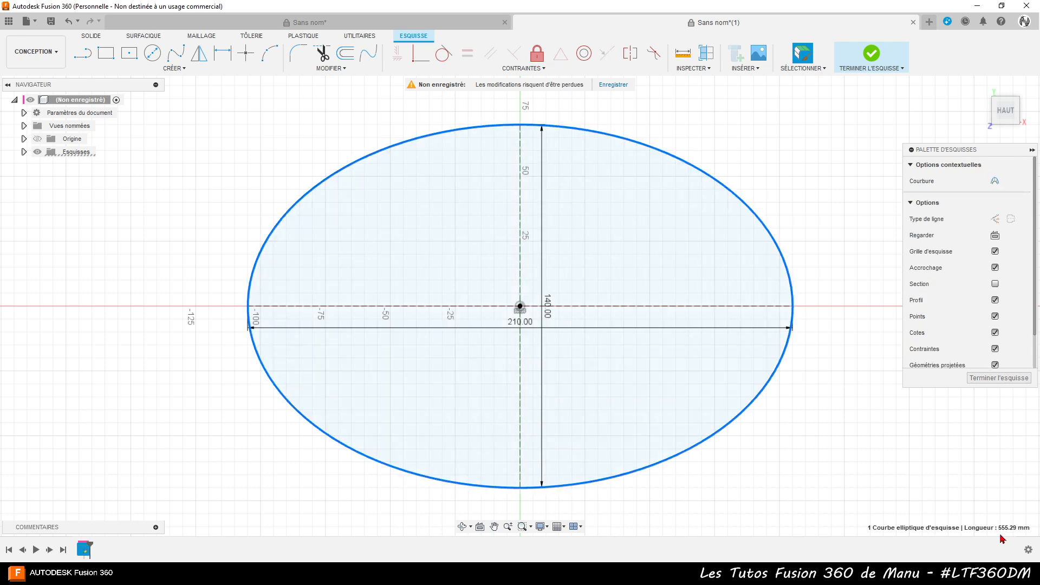
click(491, 329)
double_click(493, 329)
text(220)
key(Return)
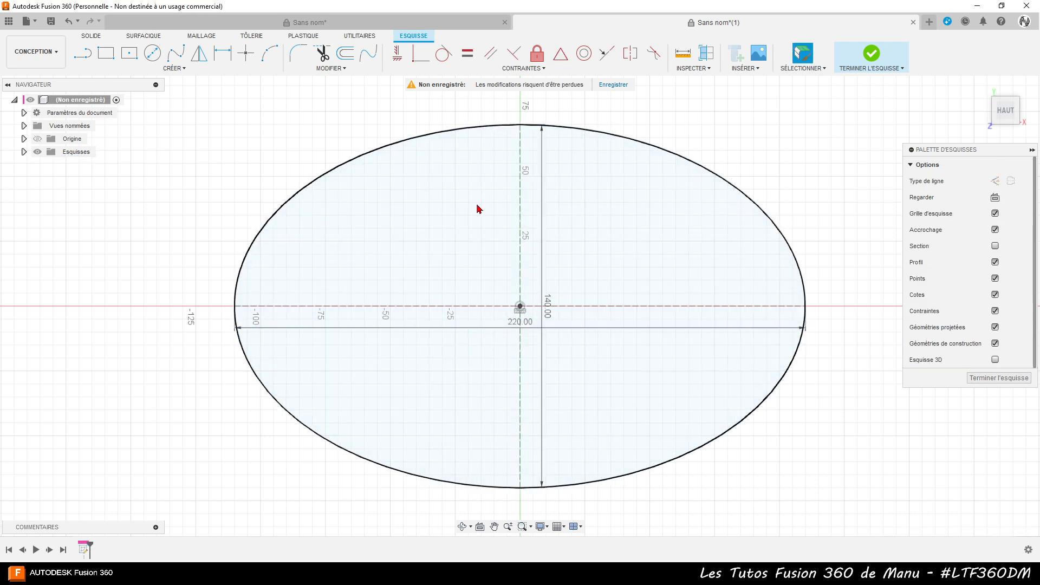
double_click(549, 303)
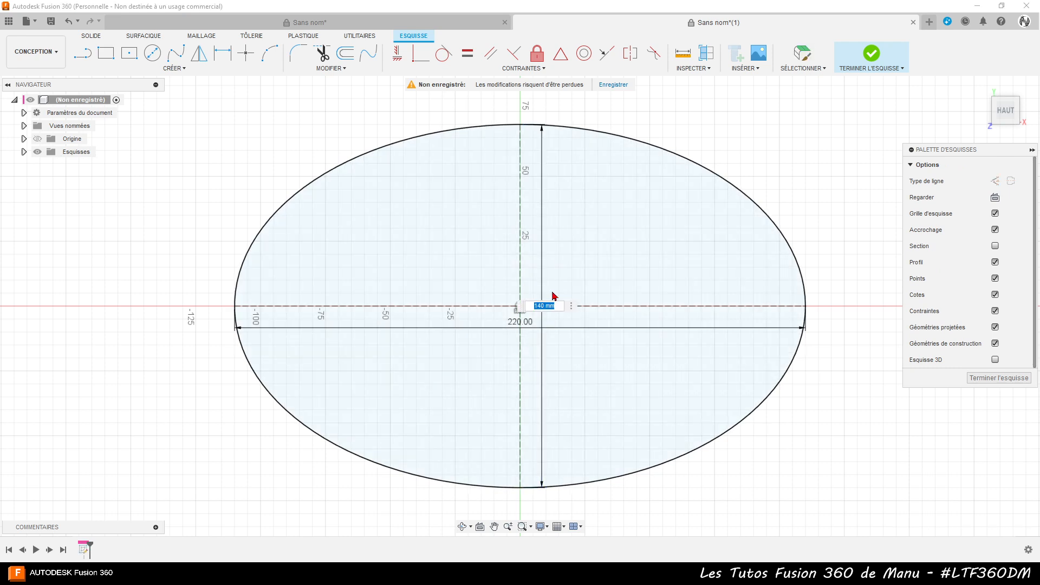
text(150)
key(Return)
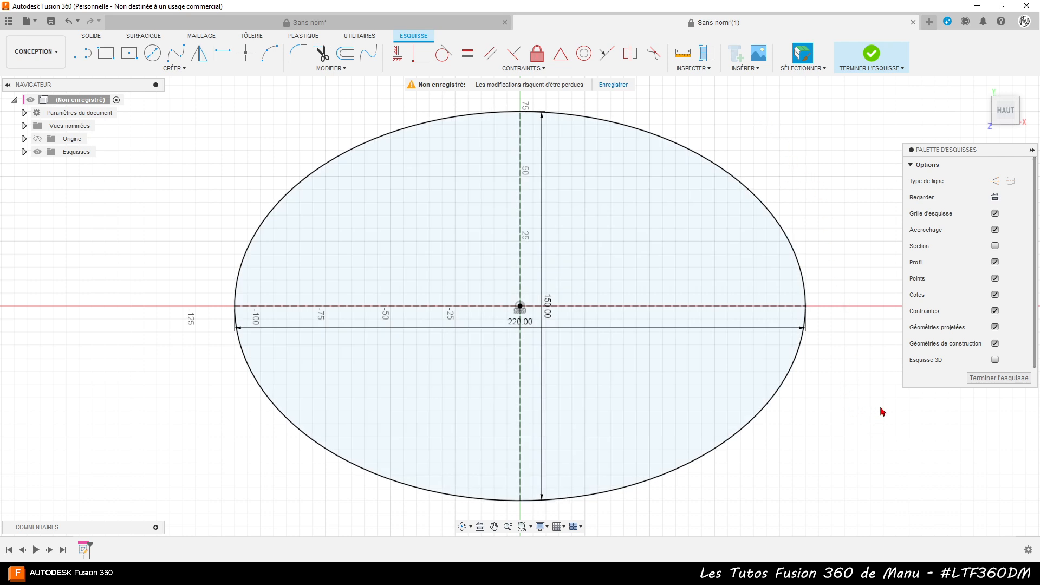
click(789, 386)
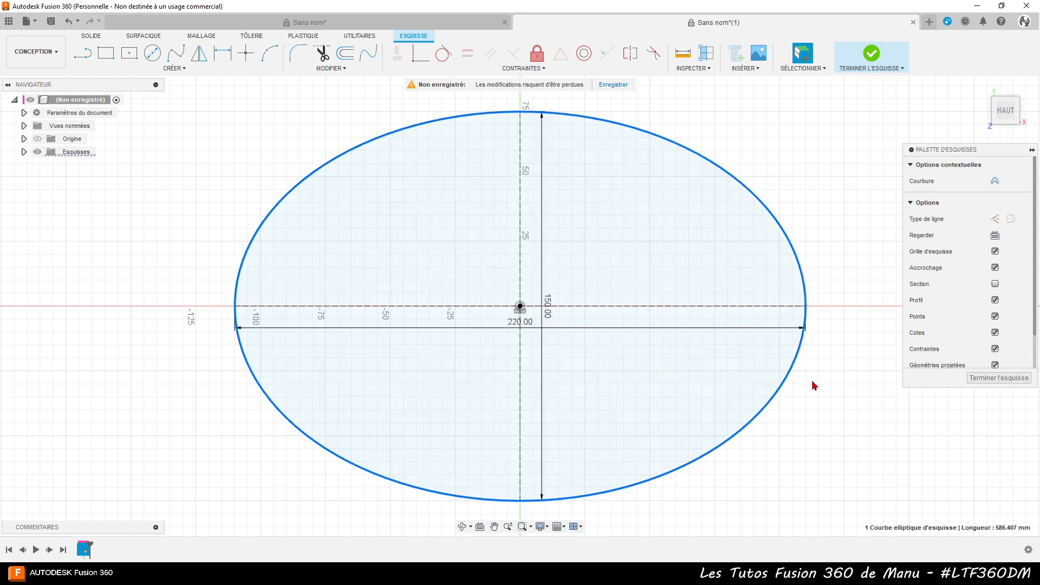
click(978, 378)
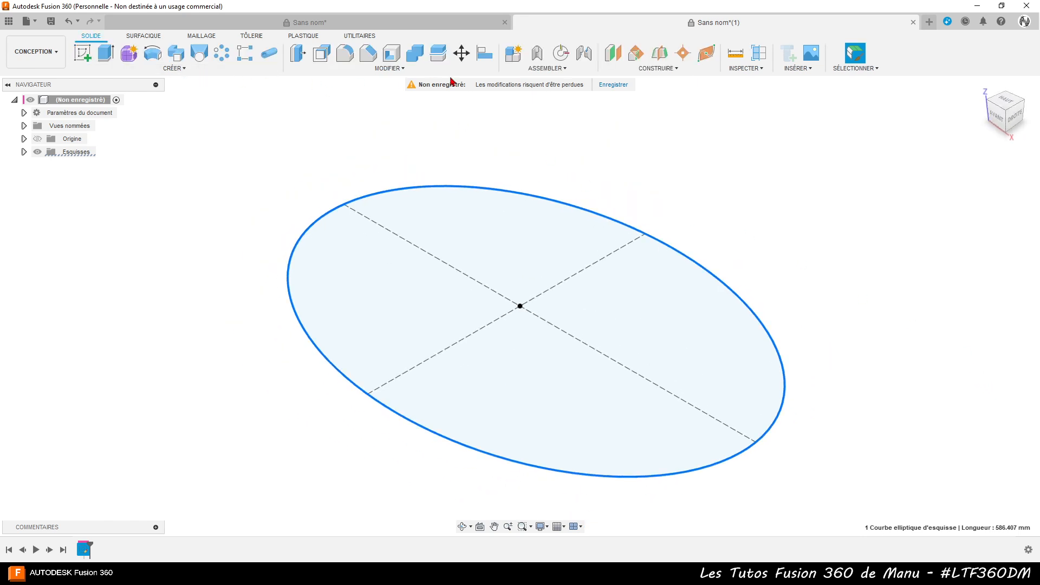
- Create a construction plane offset 100 mm above the XY origin plane
click(615, 64)
click(585, 308)
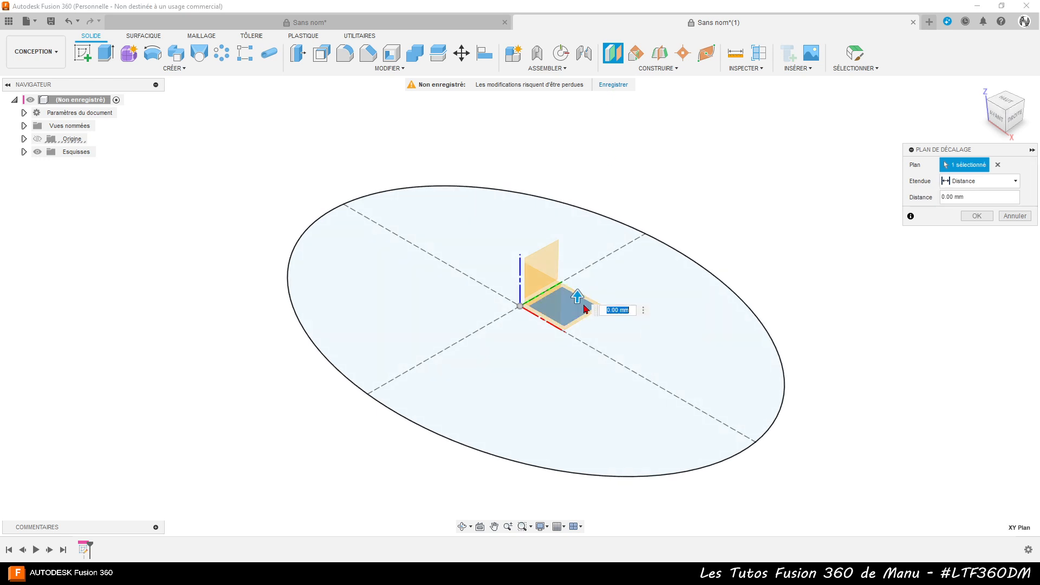
text(100)
key(Return)
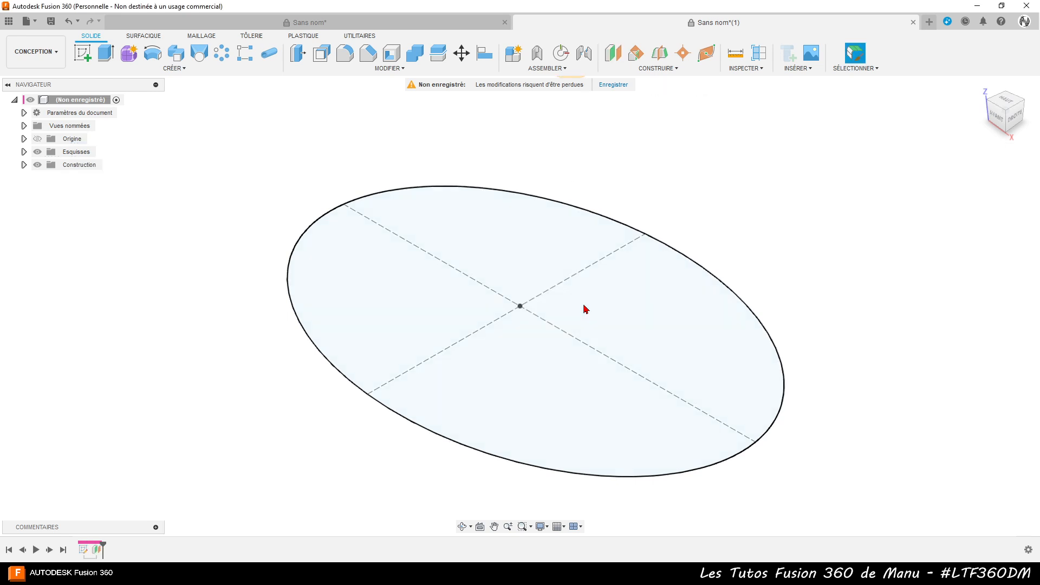
- Start a sketch on the construction plane above the ellipse
scroll(474, 321, down, 2)
click(560, 120)
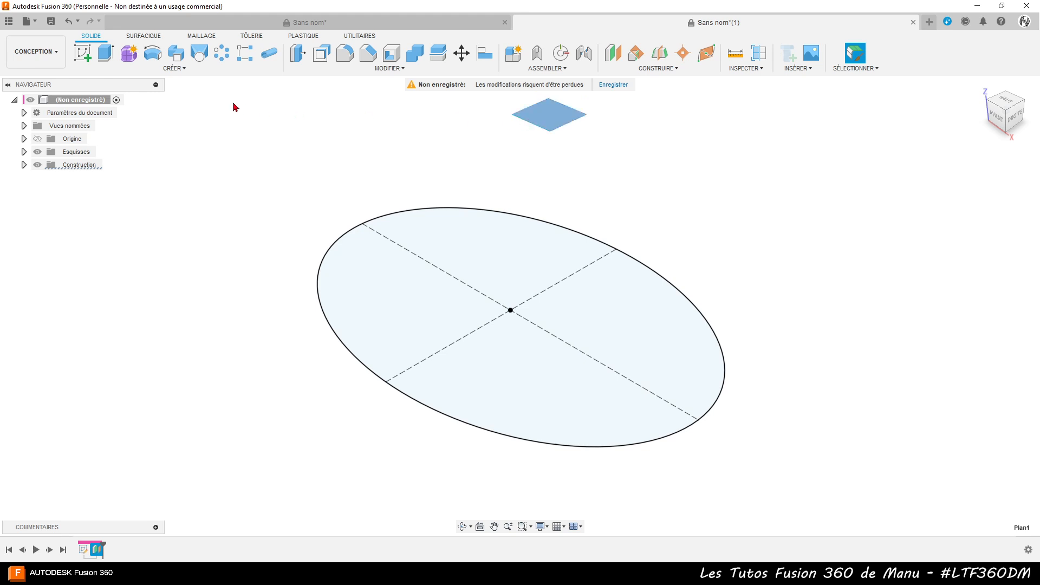
click(83, 54)
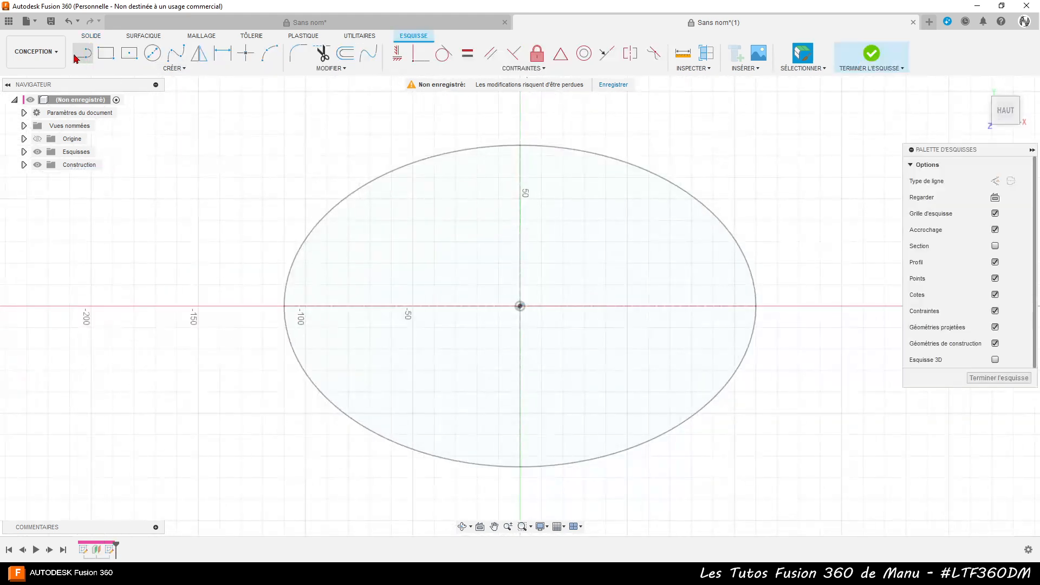
click(174, 69)
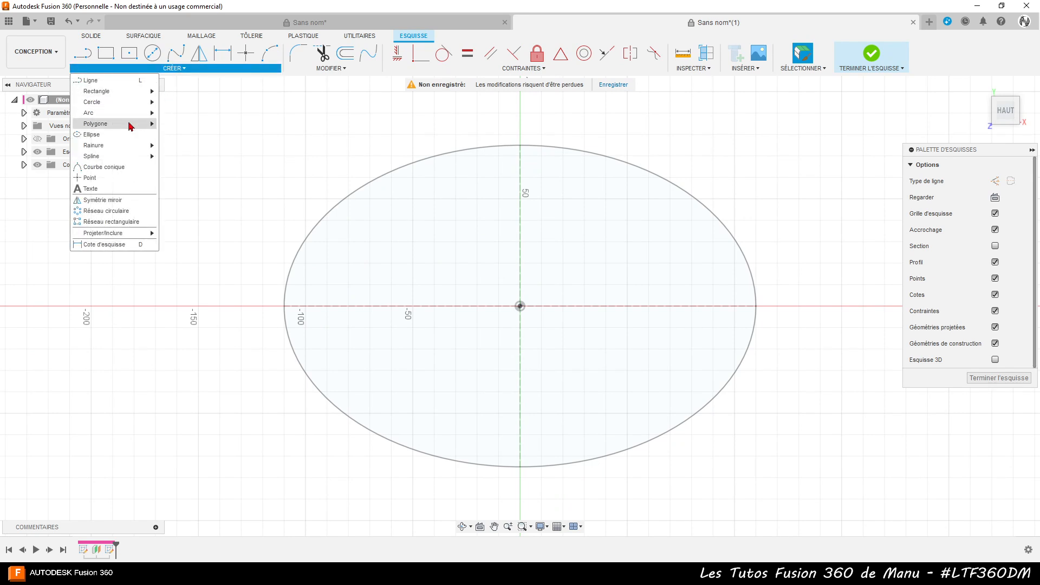
click(102, 137)
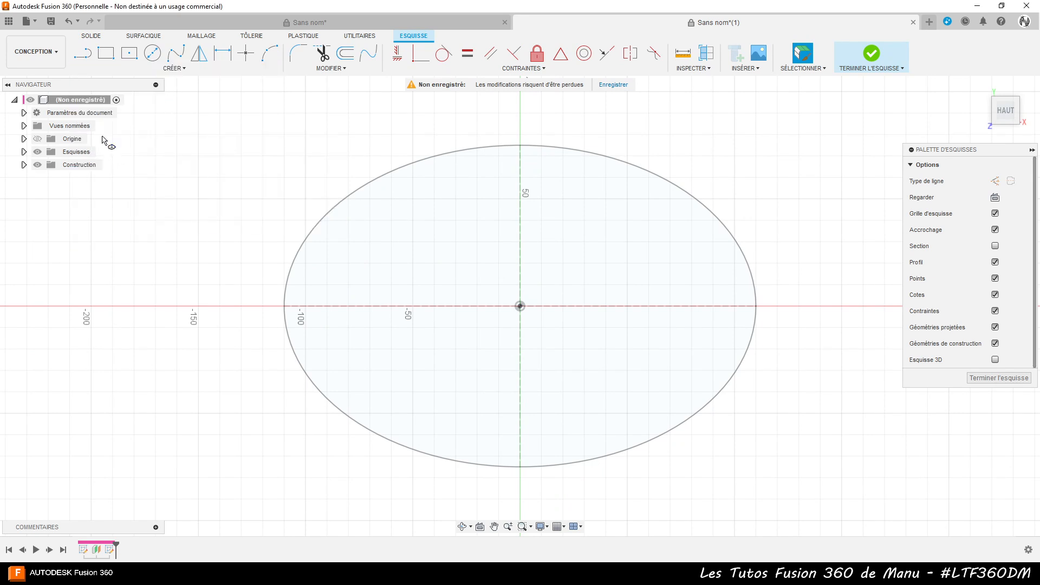
click(521, 306)
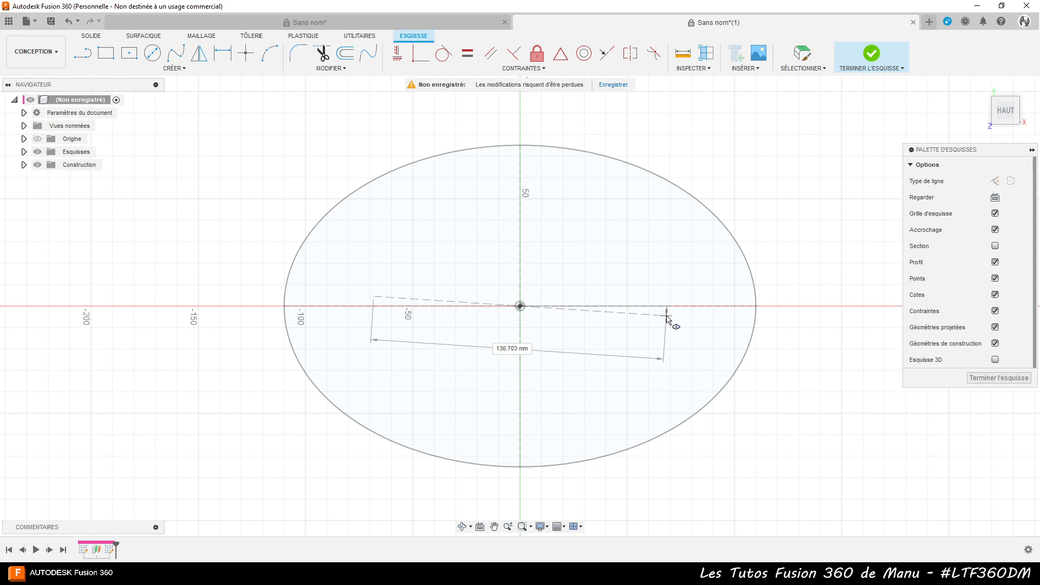
text(160)
key(Return)
click(703, 308)
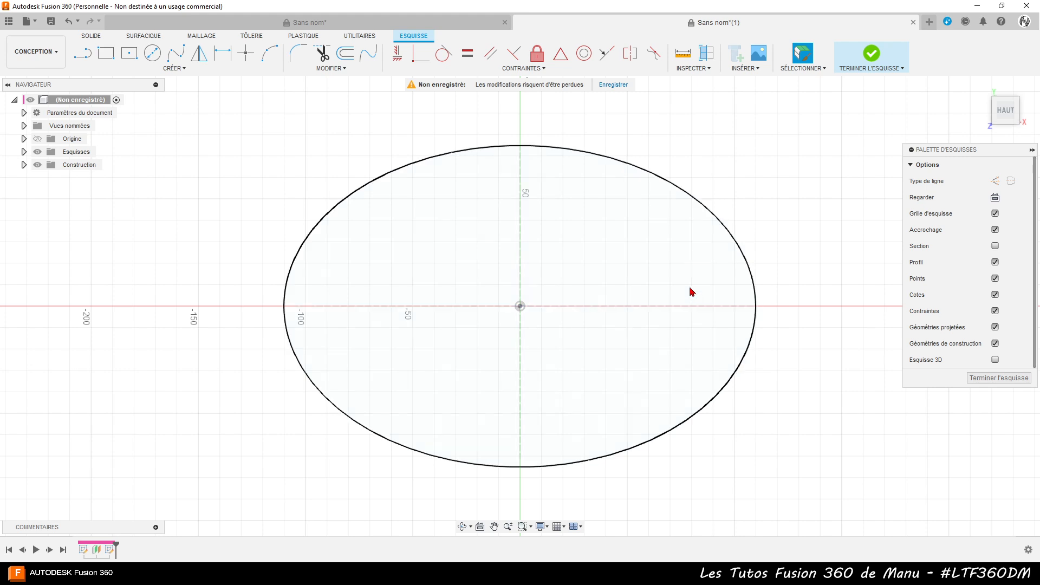
- Draw an ellipse centred on the origin, 160 mm along X and 20 mm along Y, and finish the sketch
click(175, 53)
click(173, 67)
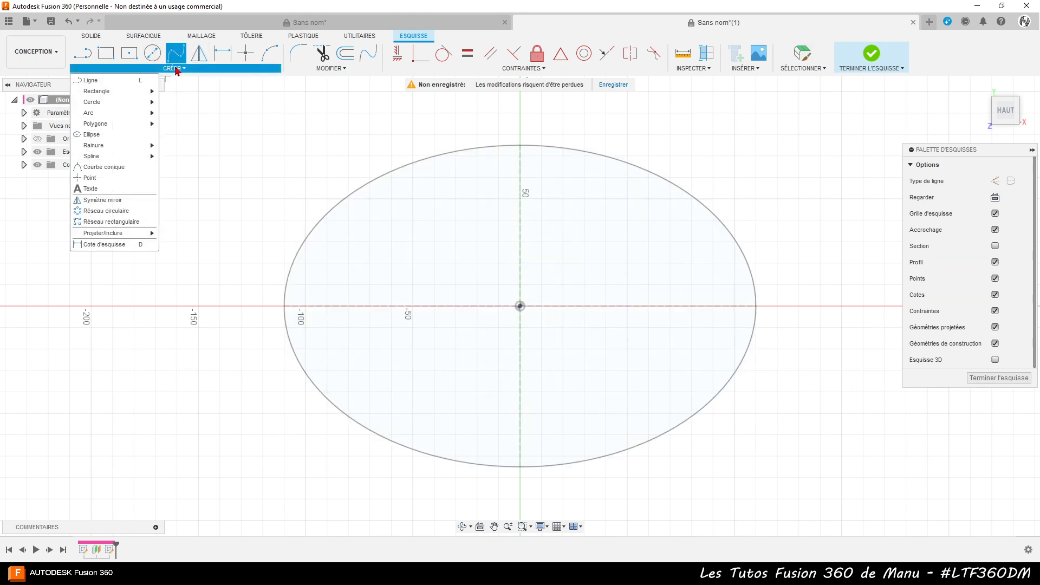
click(103, 135)
click(520, 306)
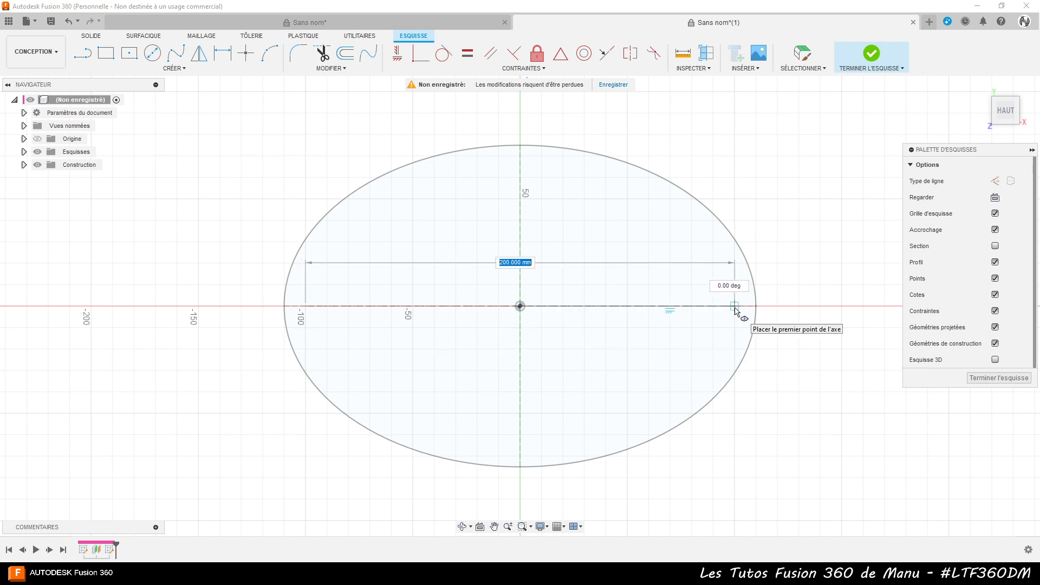
text(160)
key(Tab)
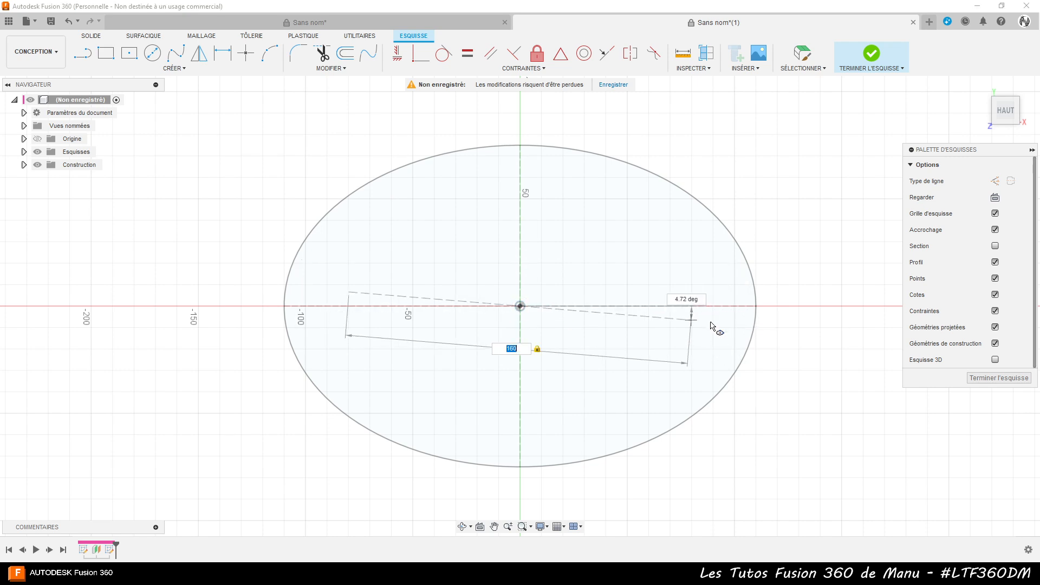
click(726, 311)
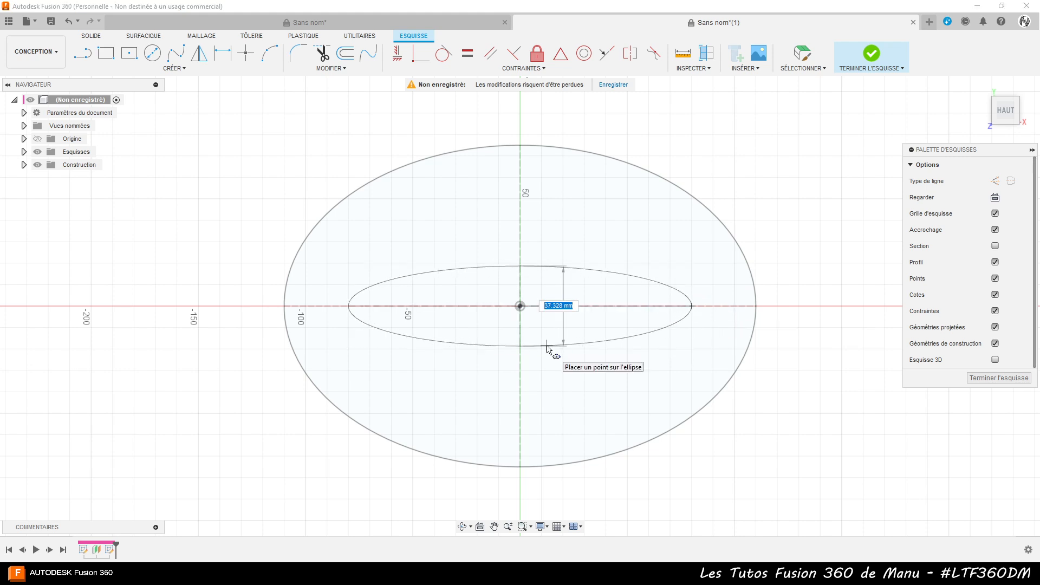
text(20)
key(Return)
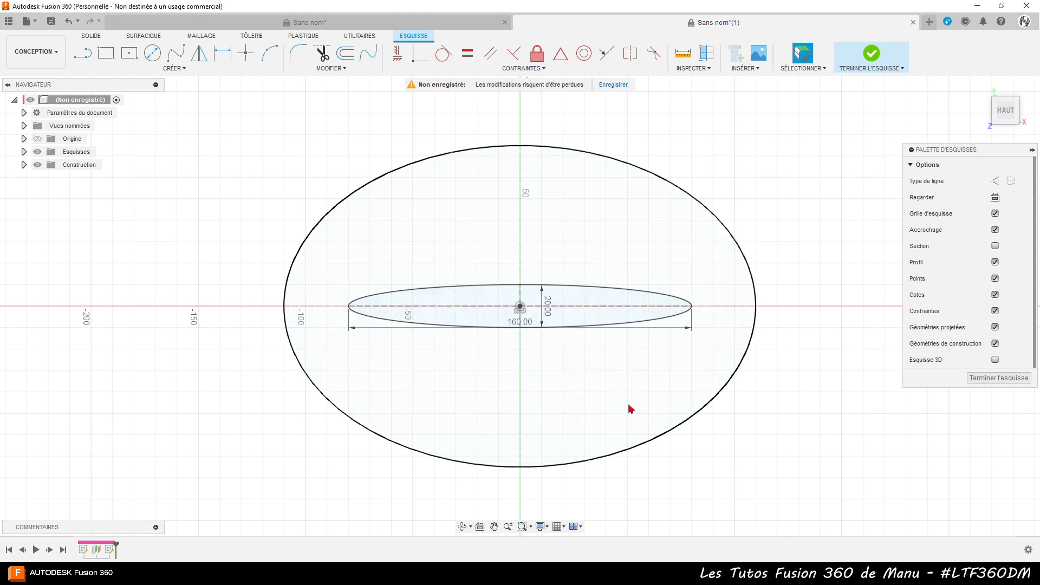
click(982, 379)
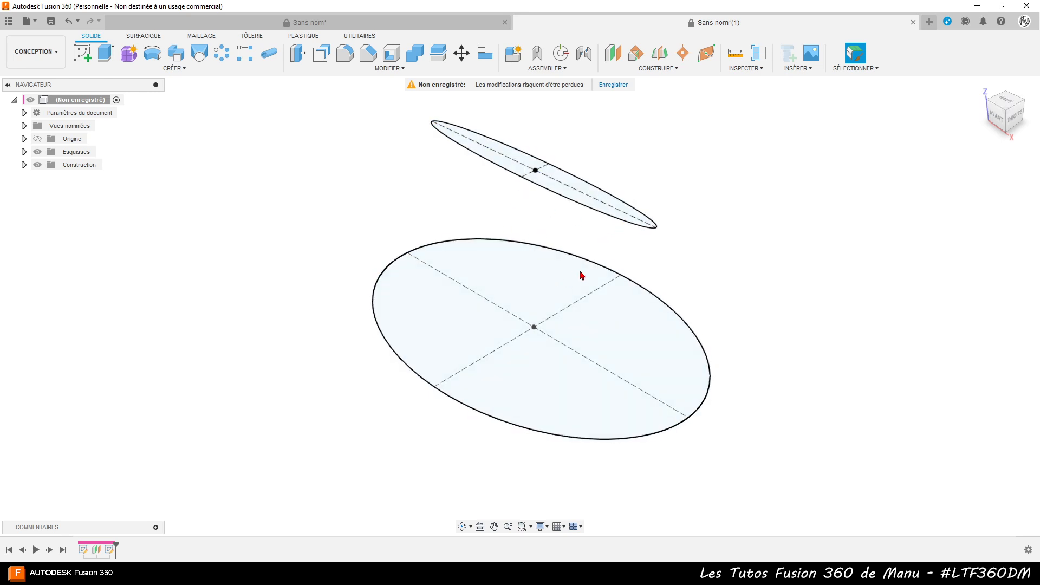
shift+middle_drag(729, 360, 871, 133)
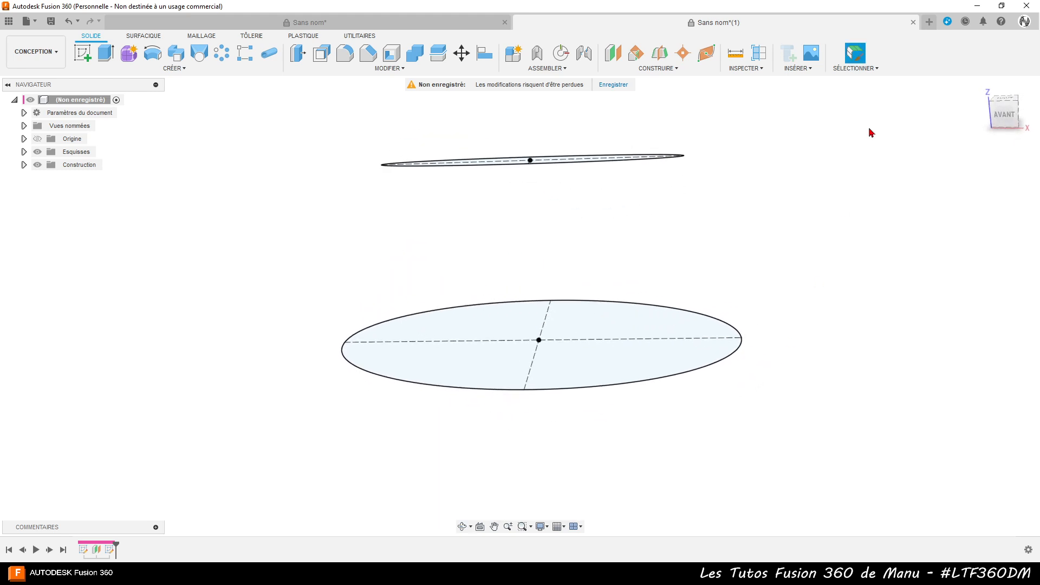
click(1004, 113)
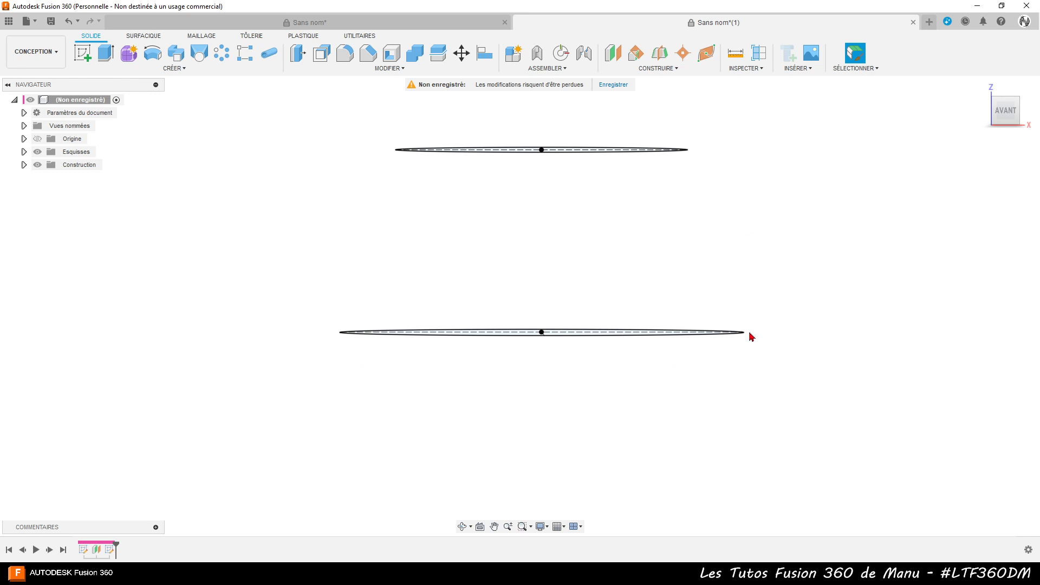
shift+middle_drag(837, 243, 753, 252)
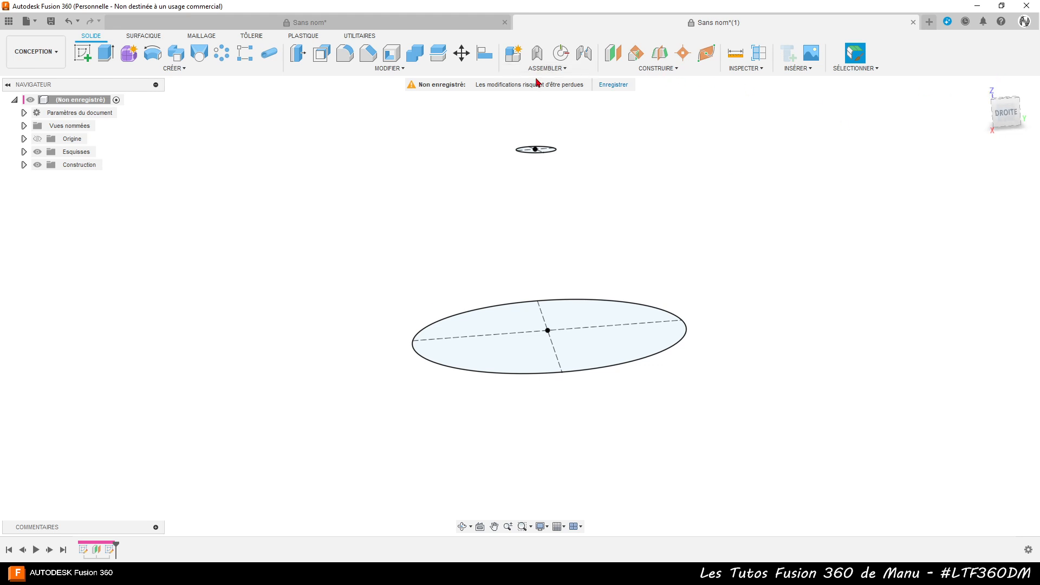
mouse_move(552, 261)
shift+middle_down()
mouse_move(564, 244)
mouse_move(569, 262)
shift+middle_up()
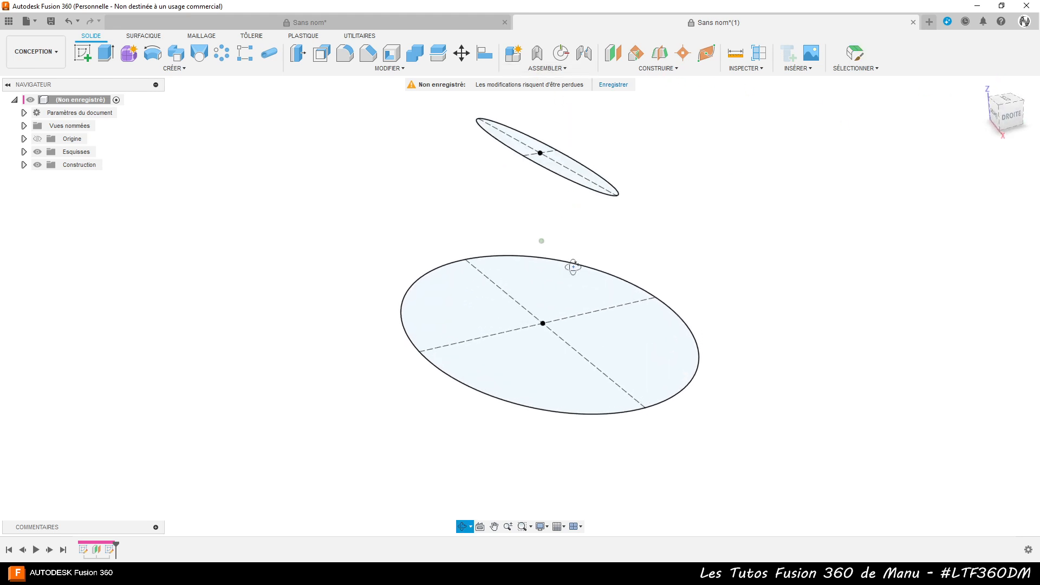
- Start a sketch on the vertical YZ origin plane and create intersection points where both ellipses cross it
click(84, 54)
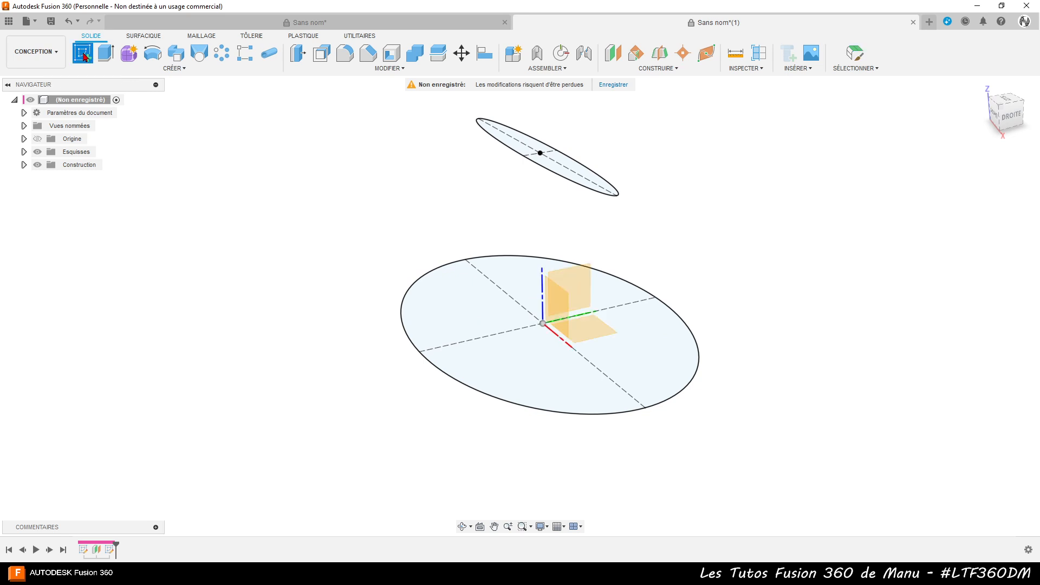
click(581, 287)
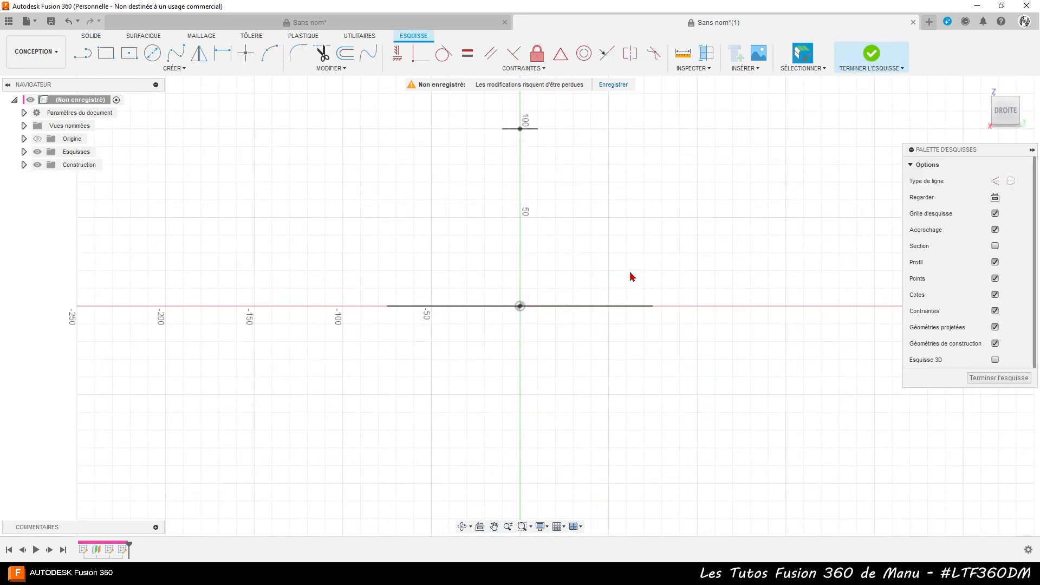
click(176, 70)
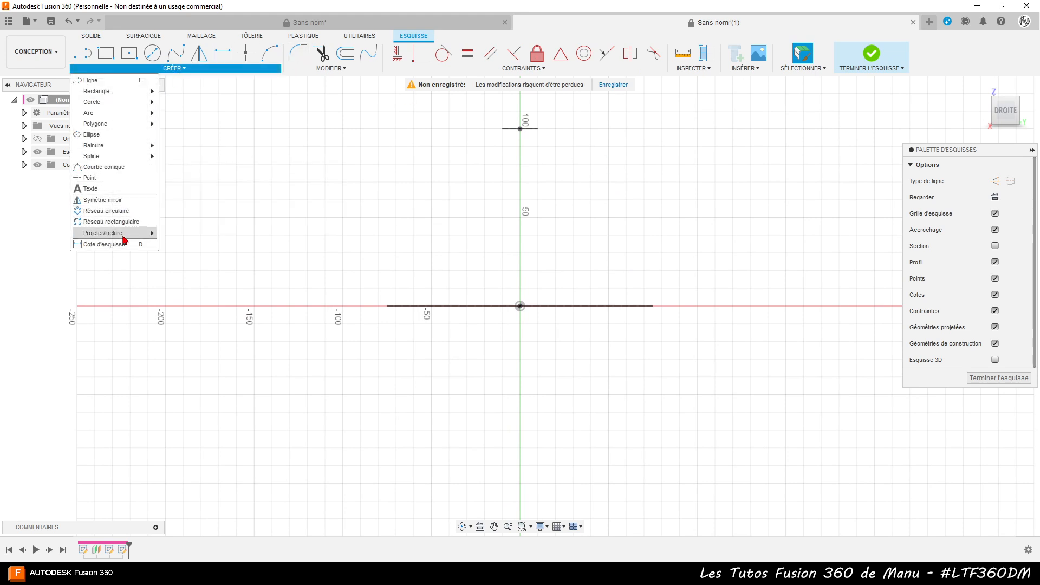
mouse_move(124, 238)
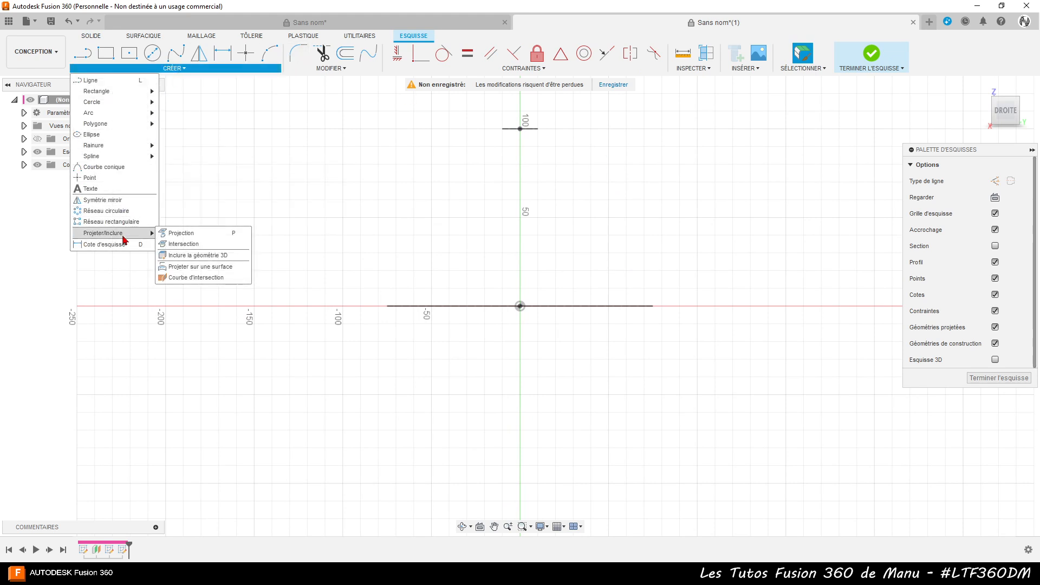
click(204, 248)
shift+middle_drag(381, 229, 388, 234)
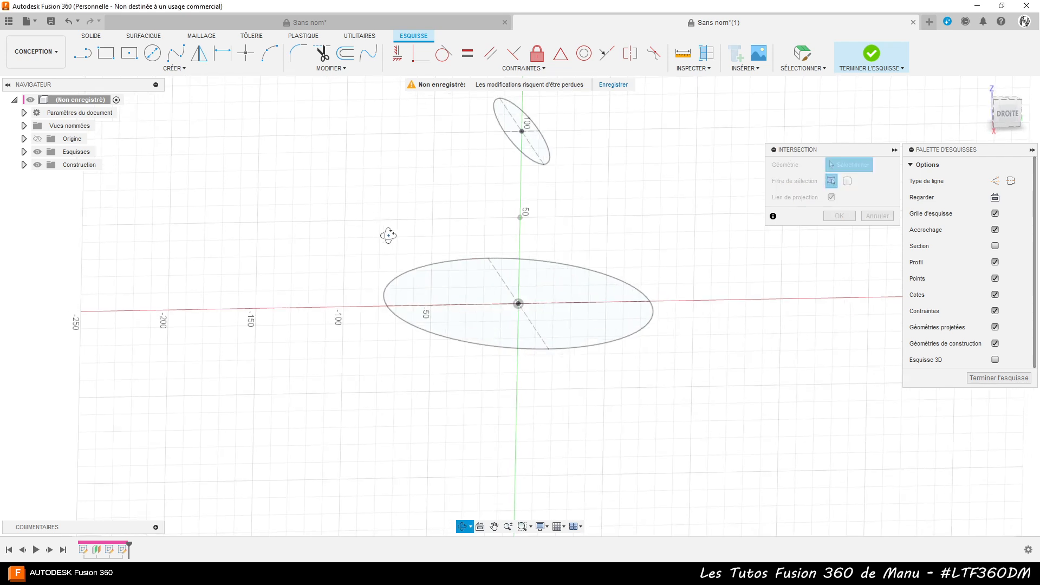
click(518, 151)
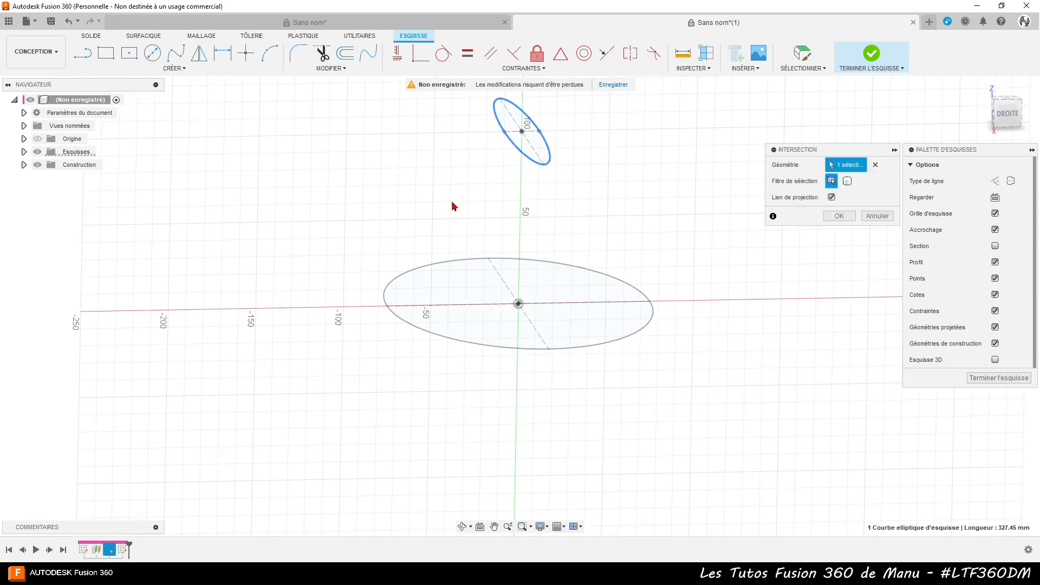
click(390, 314)
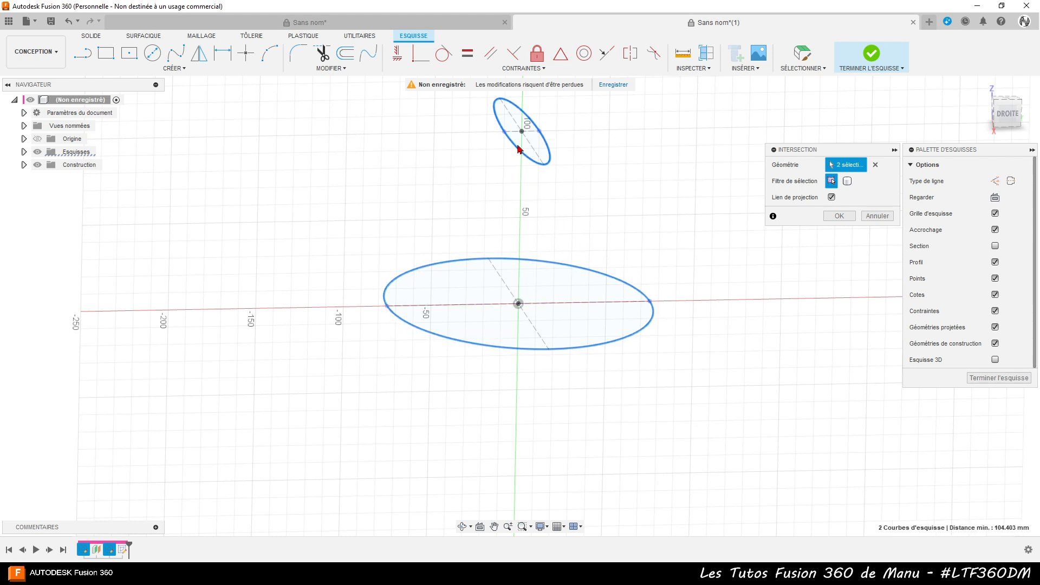
click(839, 216)
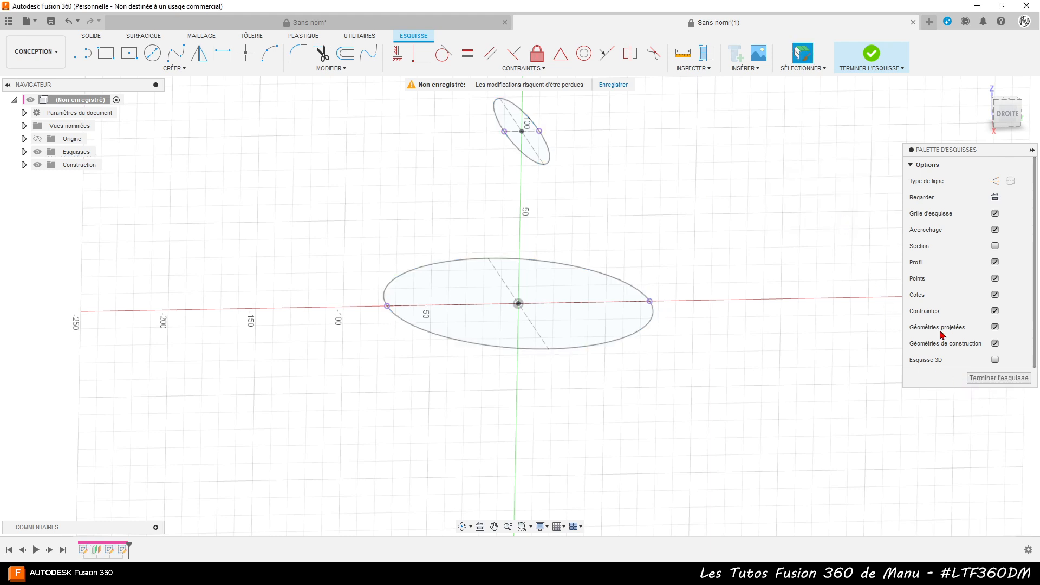
- Draw two outward-bulging arcs joining the lower and upper intersection points on each side, with radii of about 169 mm and 235 mm
click(995, 198)
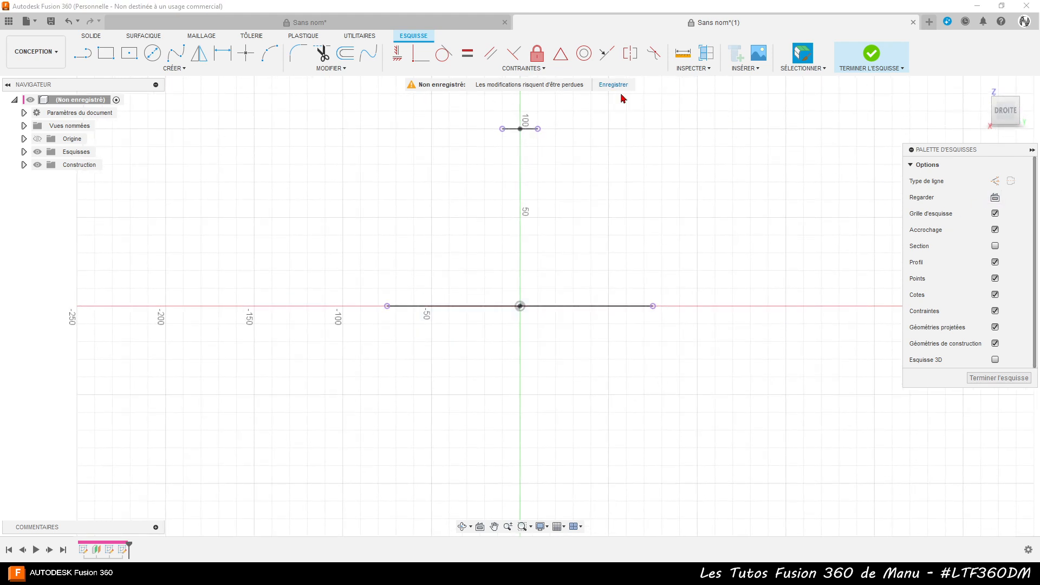
scroll(618, 100, up, 2)
click(270, 54)
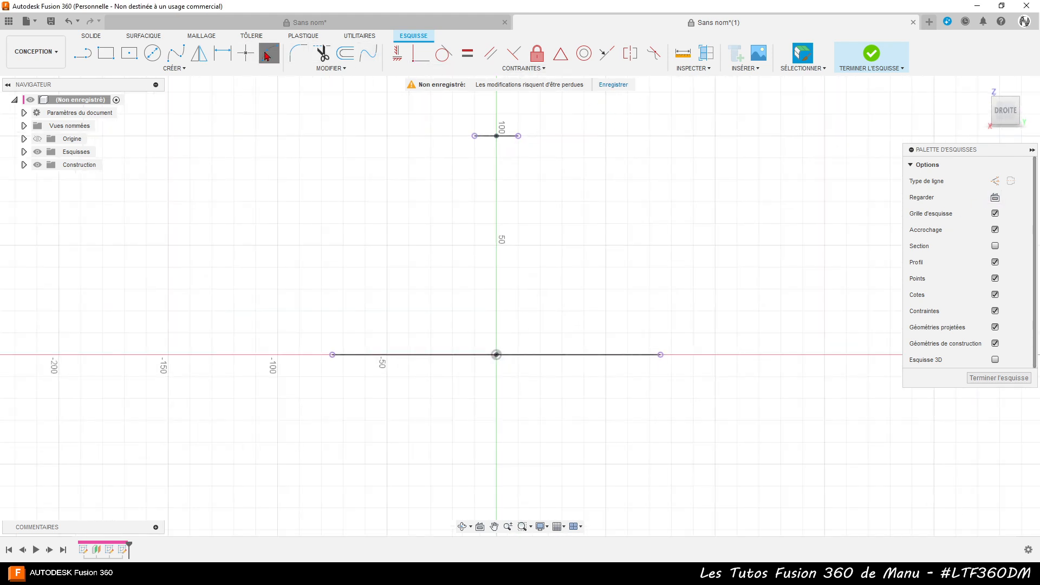
click(332, 354)
click(474, 136)
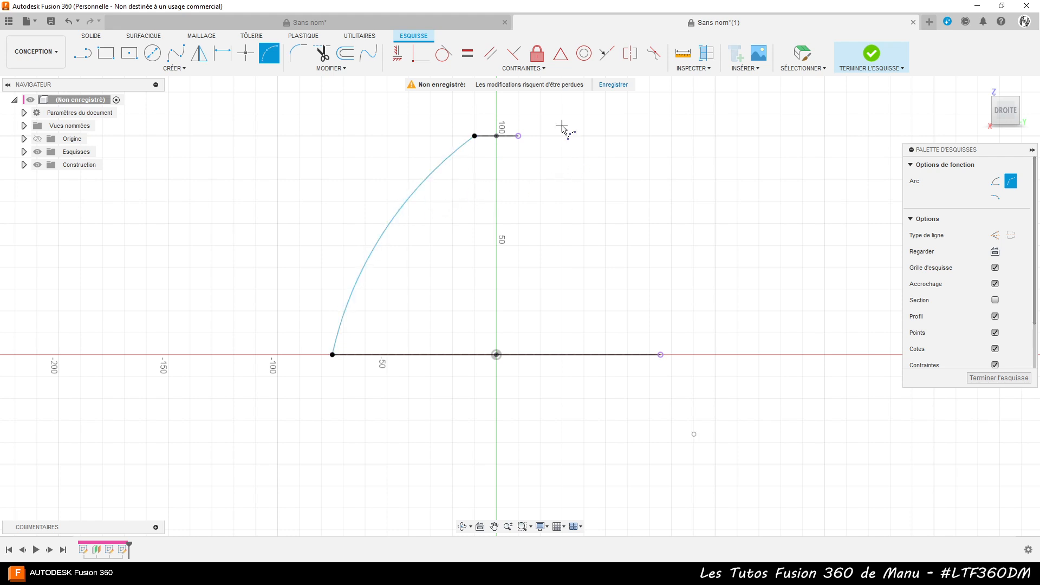
click(519, 136)
click(660, 354)
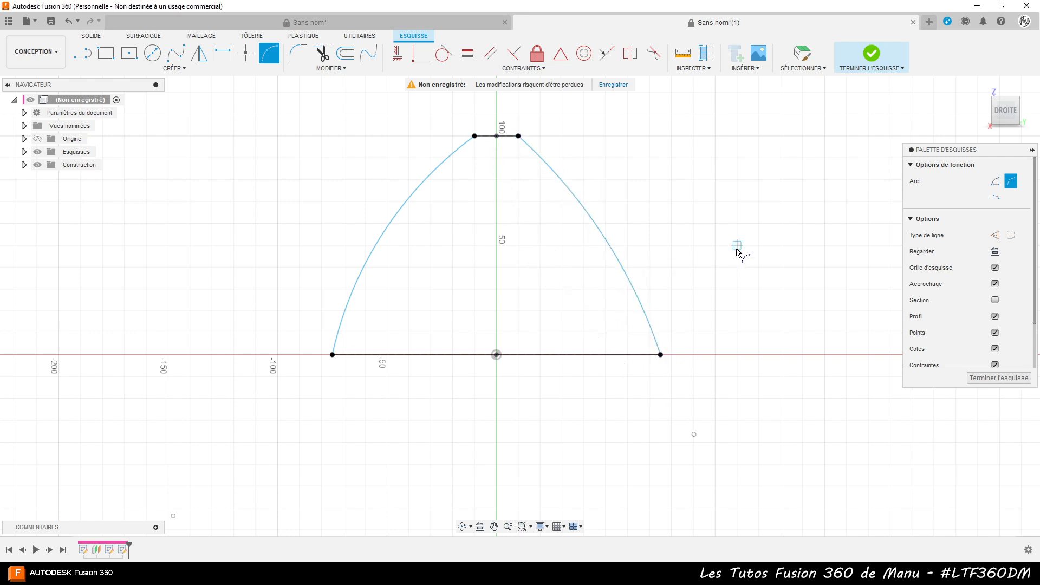
- Dimension the left arc of the profile to a radius of 190 mm
key(d)
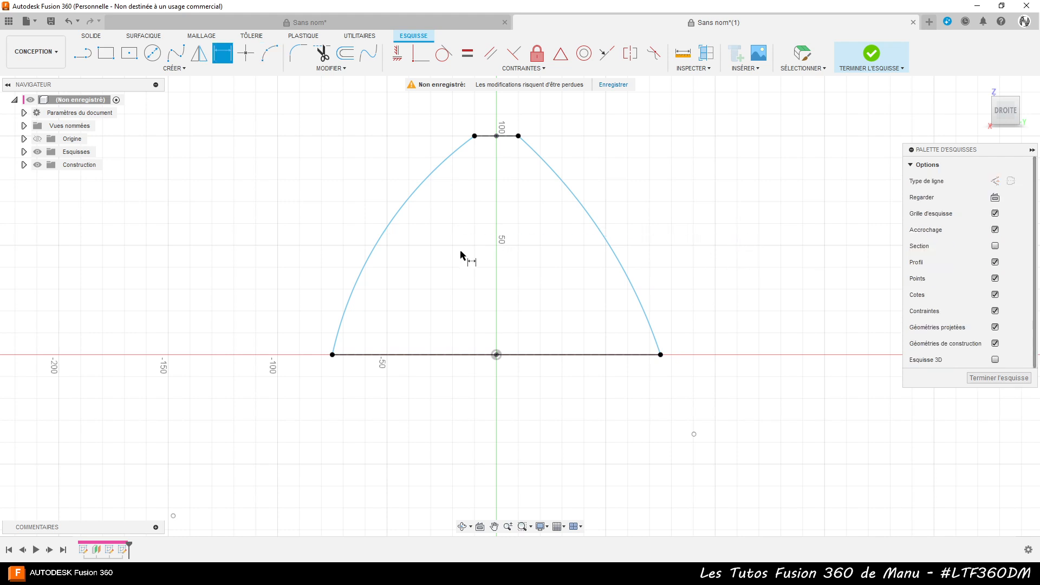
click(383, 239)
click(410, 262)
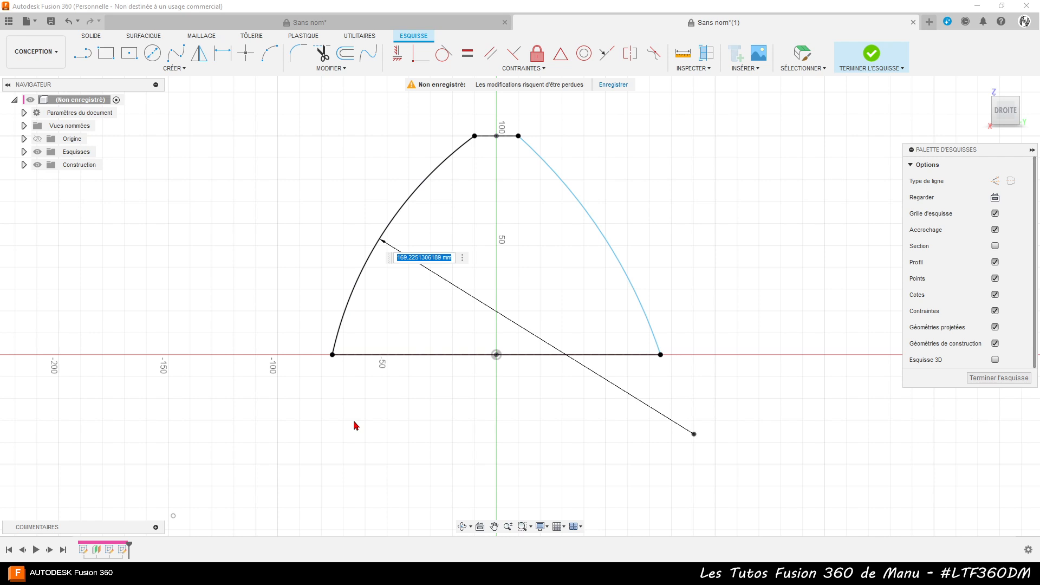
text(190)
key(Return)
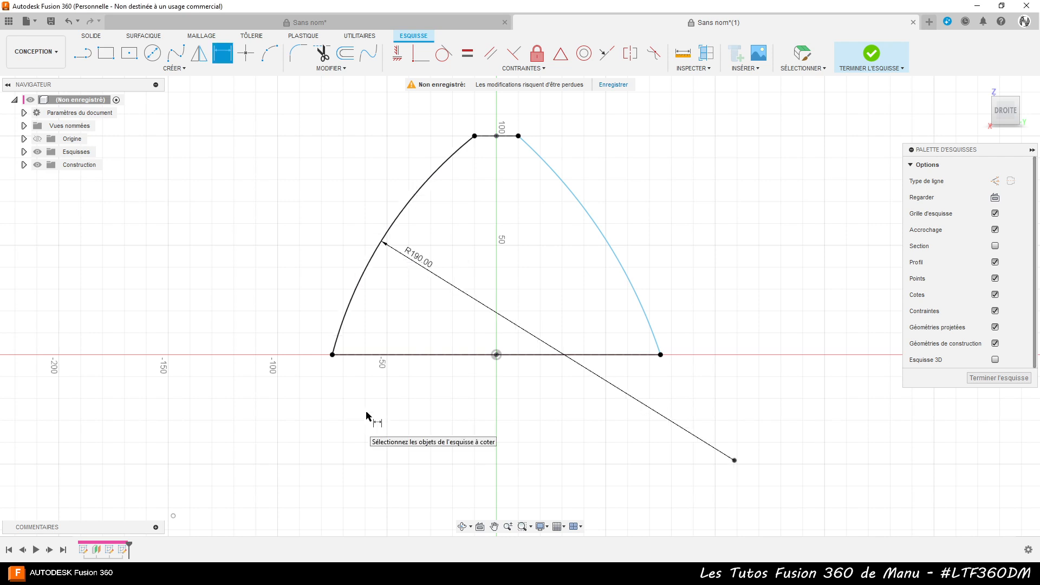
- Dimension the right arc of the profile to a radius of 190 mm and finish the sketch
click(608, 239)
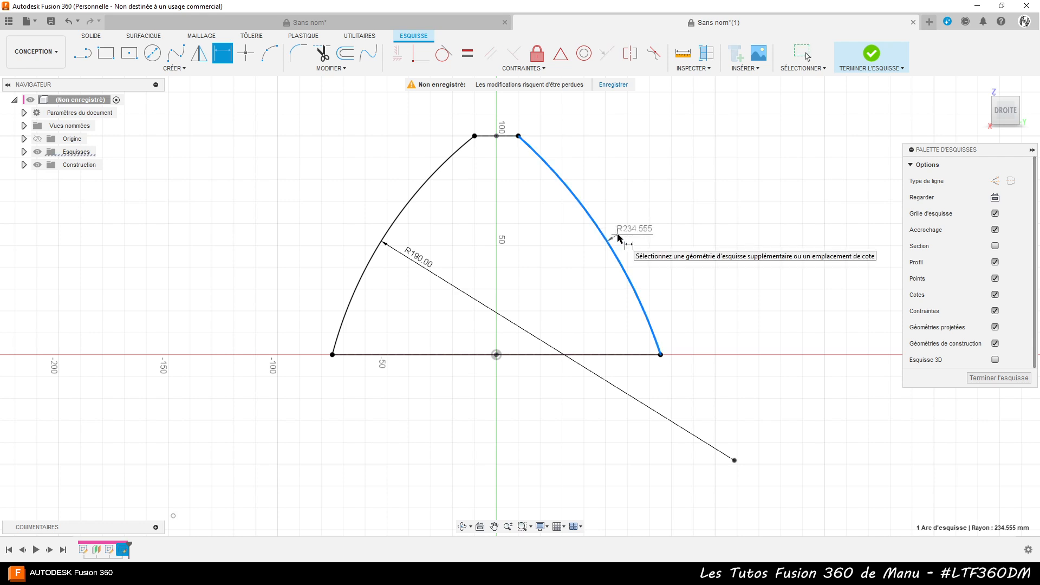
click(632, 238)
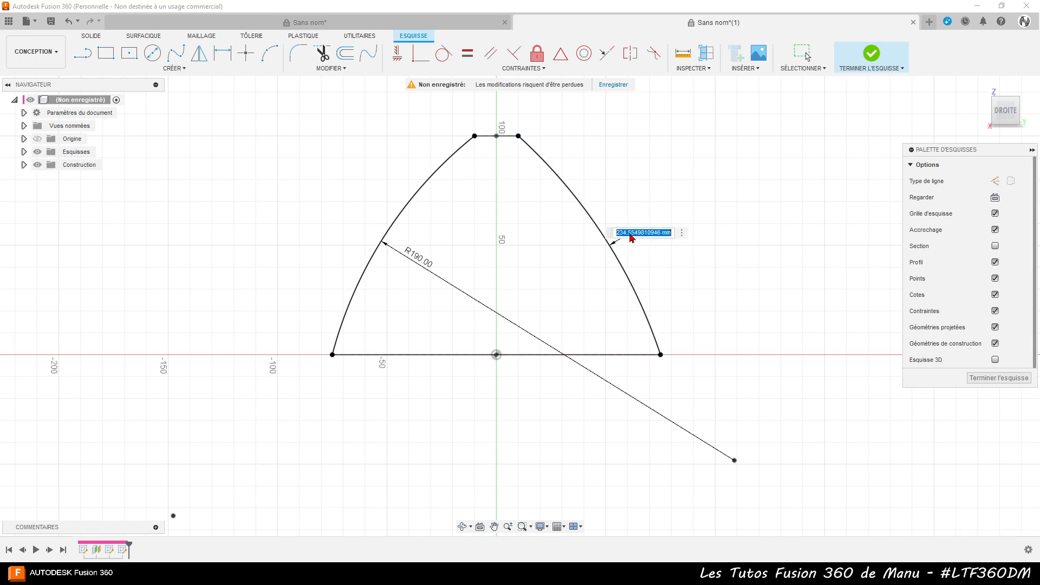
text(190)
key(Return)
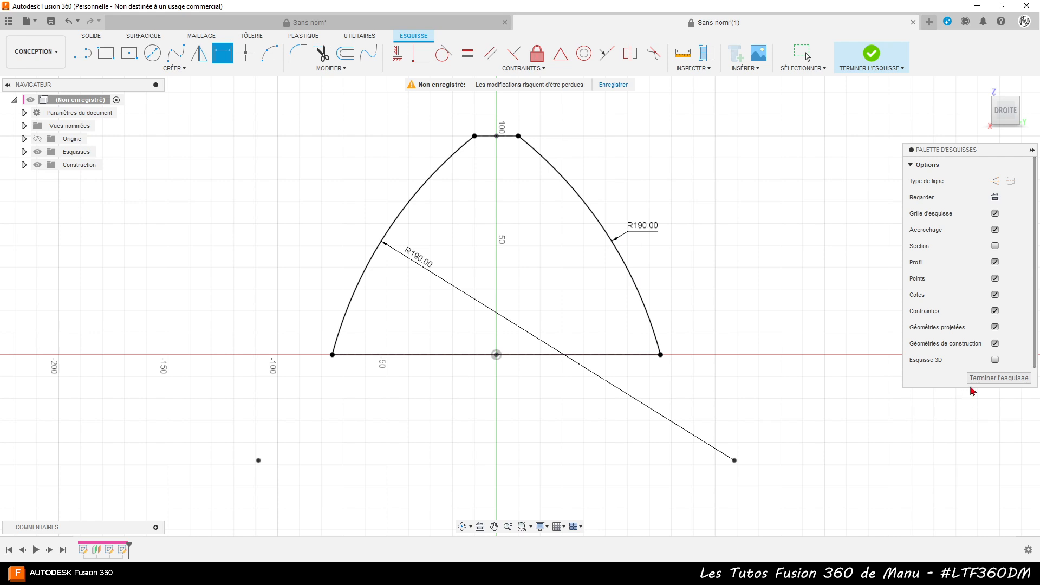
click(987, 380)
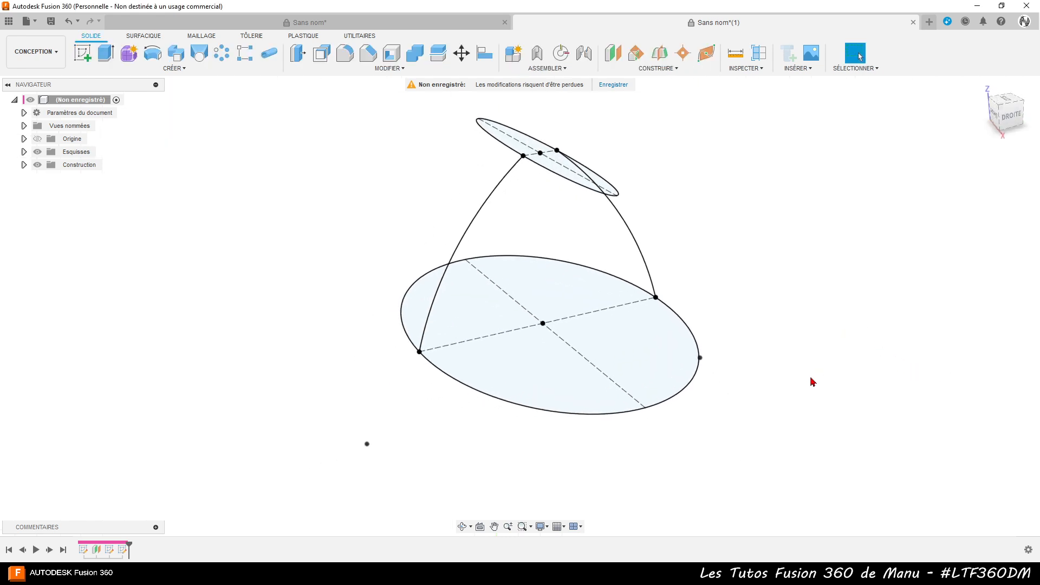
- Start a sketch on the vertical XZ origin plane and create intersection points where both ellipses cross it
mouse_move(778, 422)
shift+middle_down()
mouse_move(803, 417)
mouse_move(798, 435)
shift+middle_up()
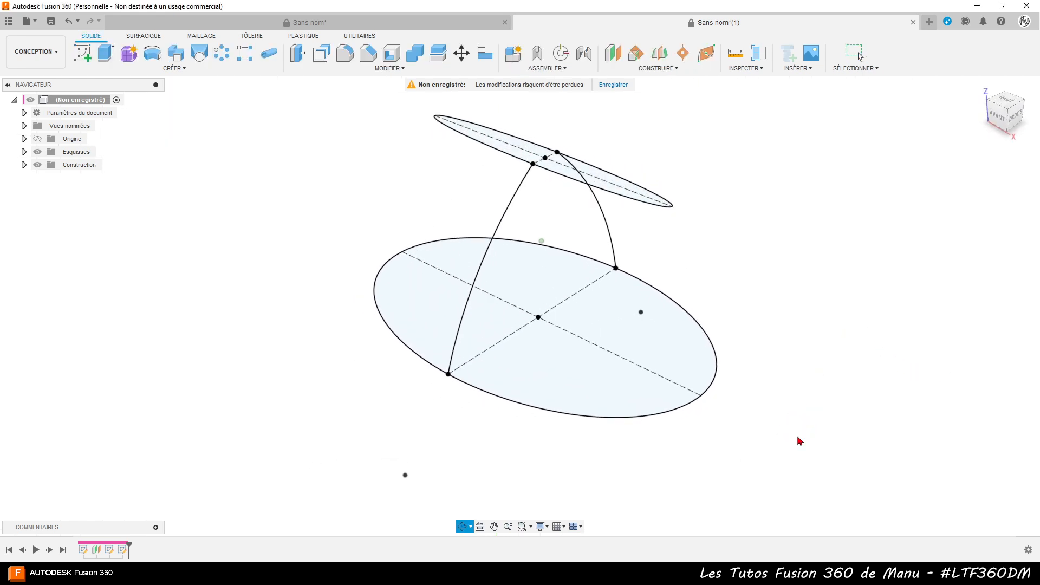
click(82, 54)
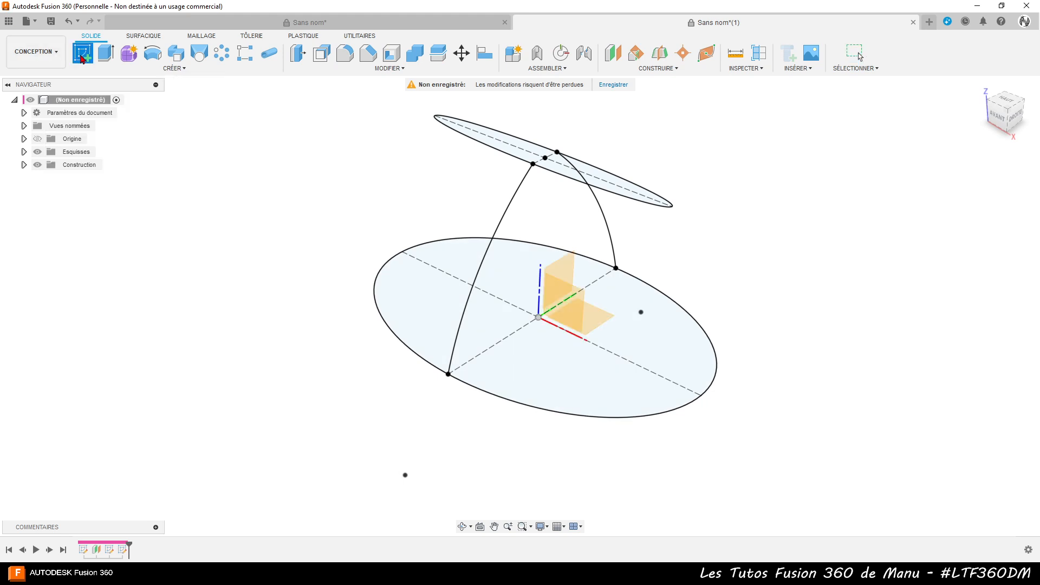
click(571, 316)
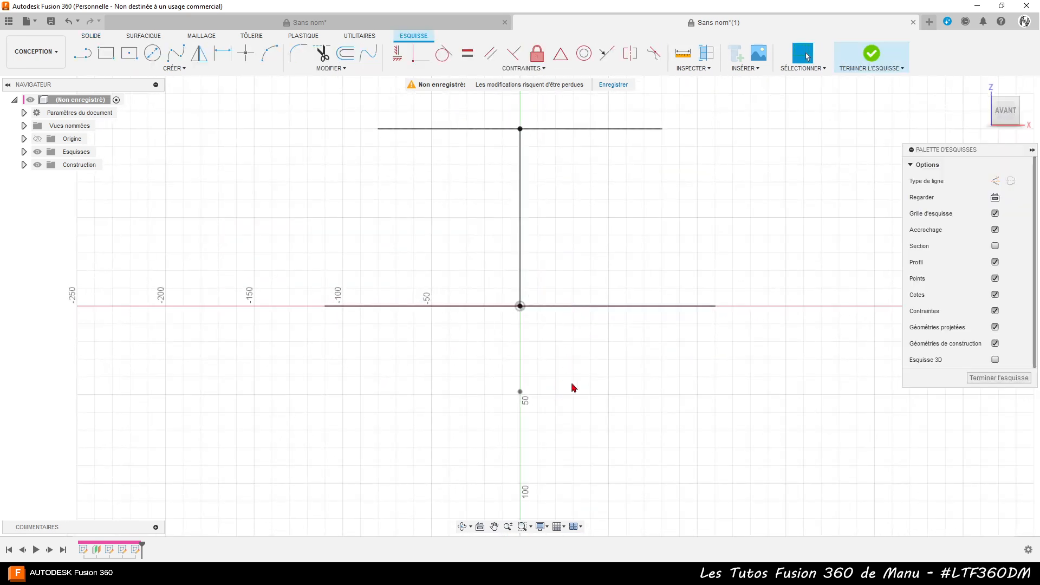
click(181, 74)
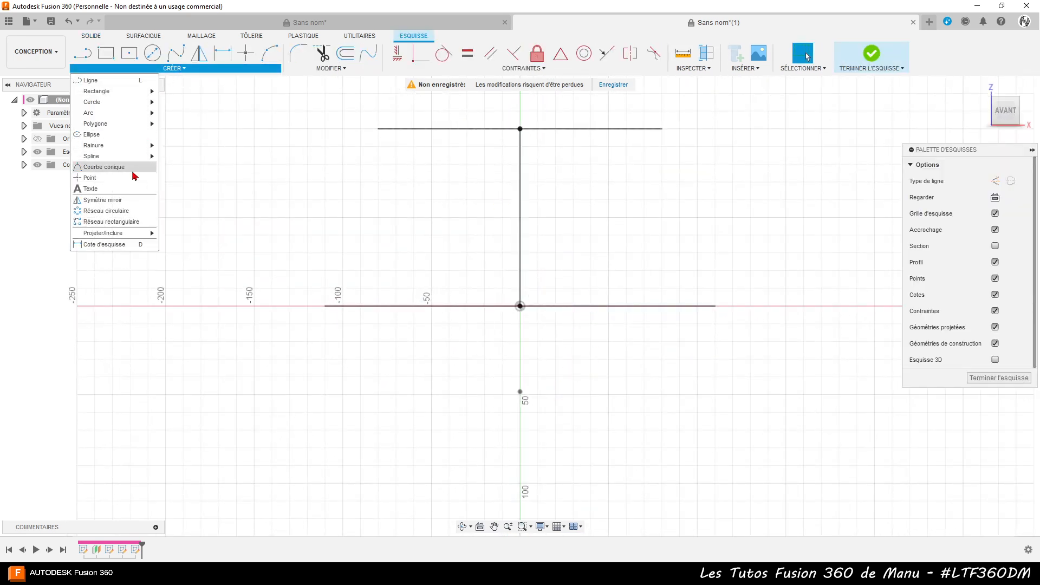
mouse_move(120, 233)
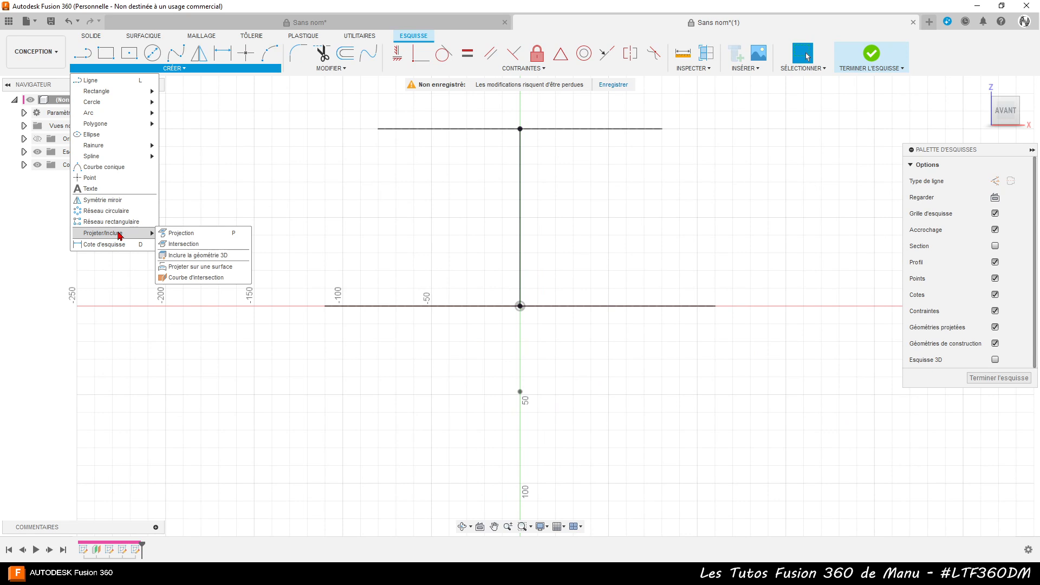
click(185, 245)
shift+middle_drag(304, 226, 298, 230)
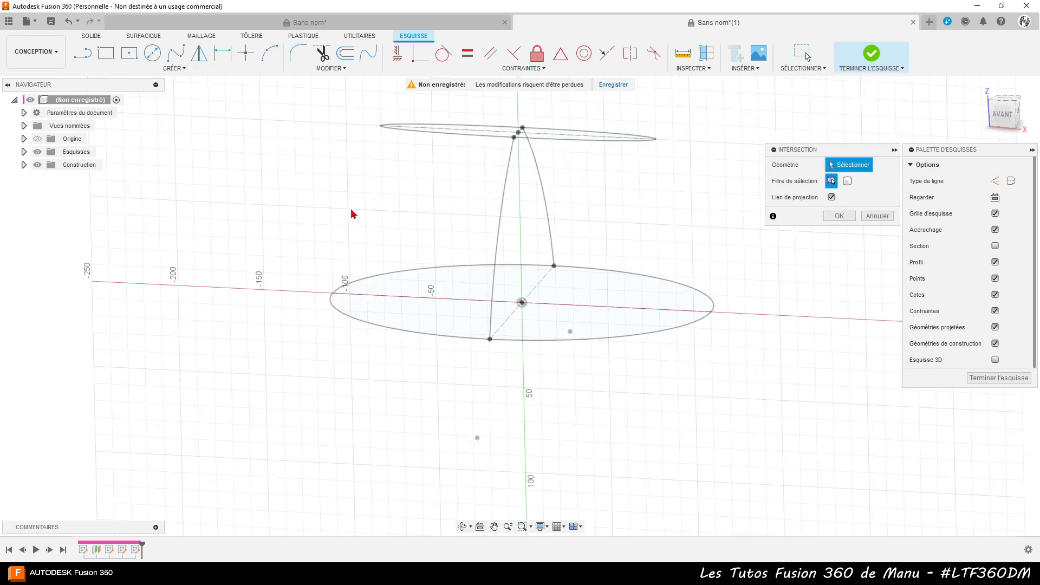
click(442, 139)
click(412, 273)
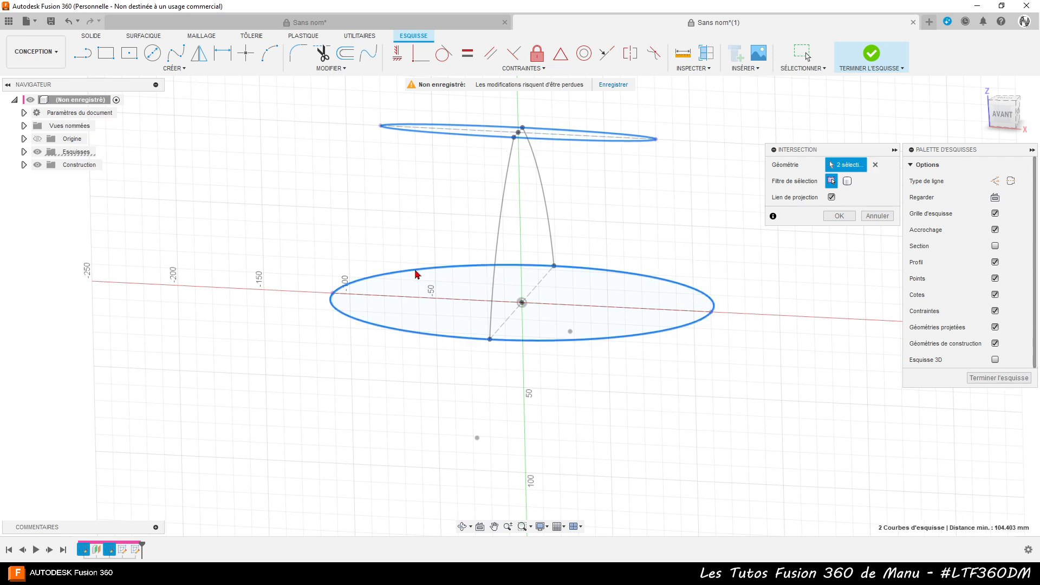
click(846, 218)
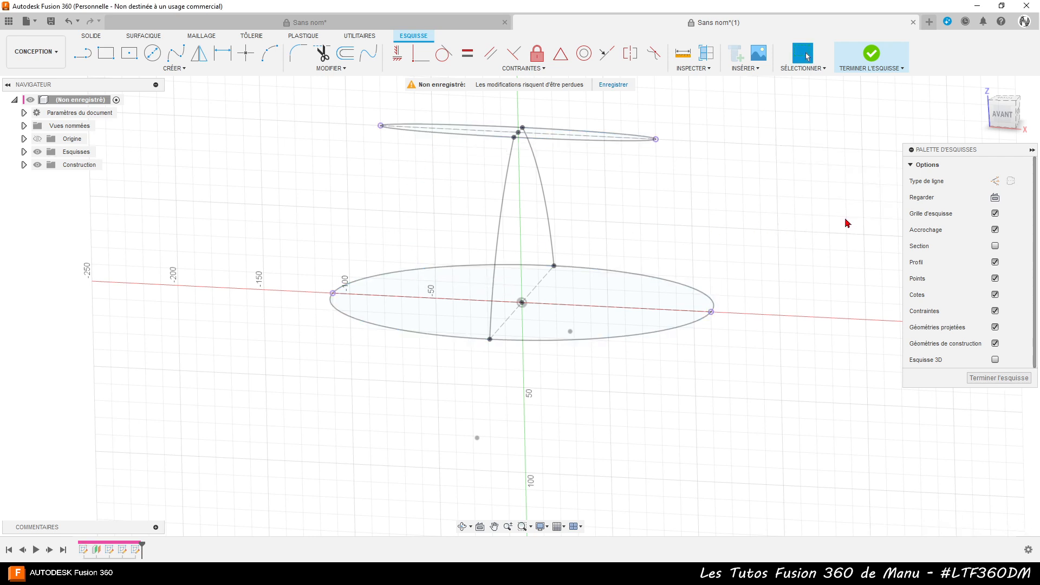
- Draw a straight line between the upper and lower intersection points at each end of the ellipses, and finish the sketch
click(995, 198)
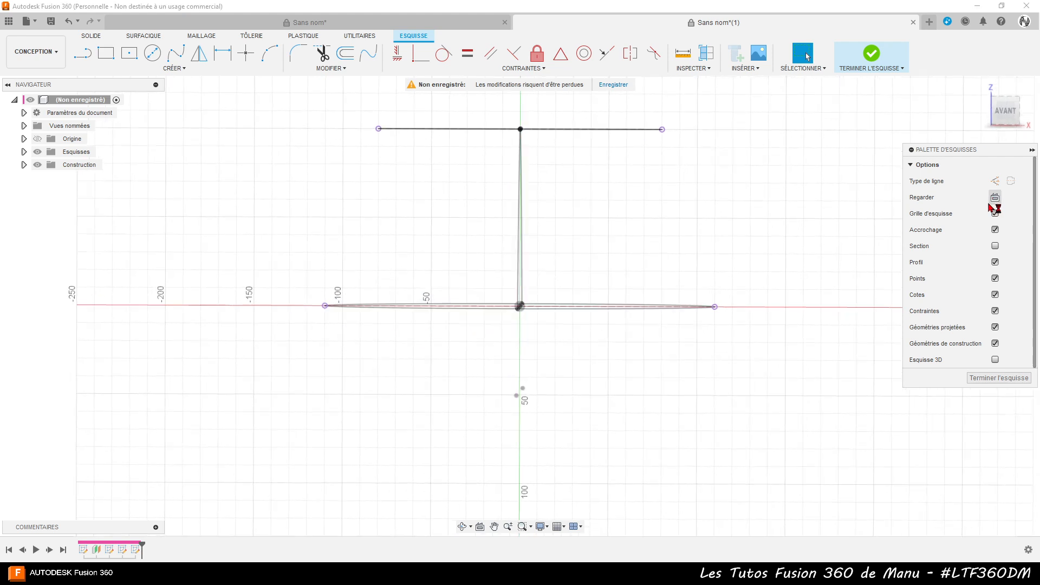
click(83, 52)
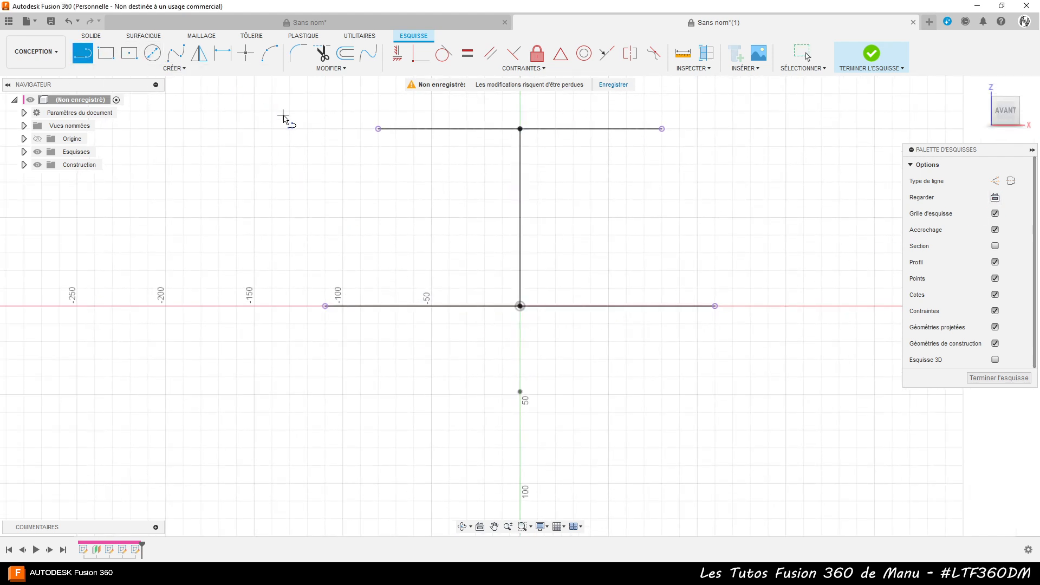
click(378, 129)
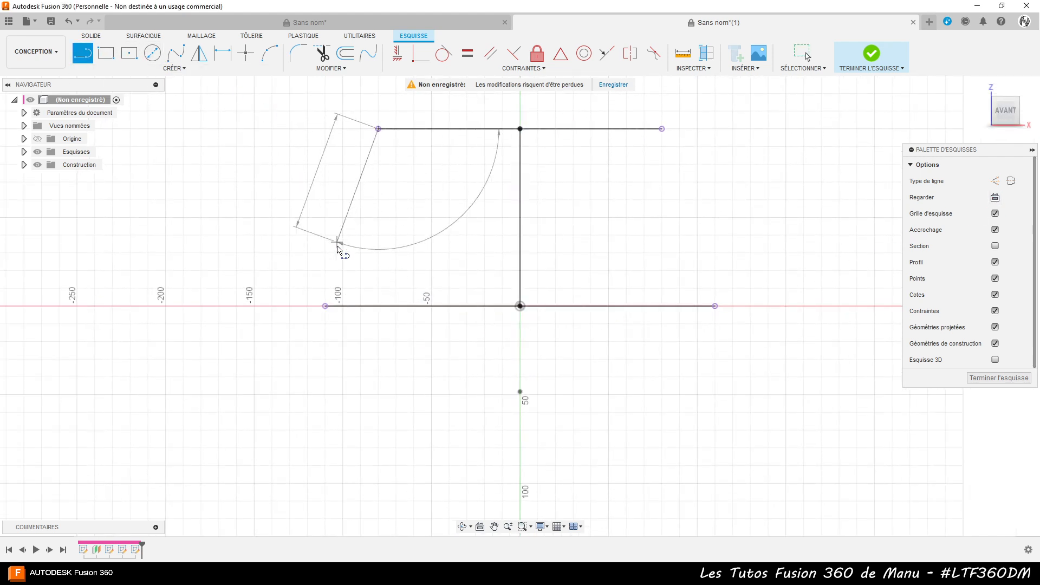
click(325, 307)
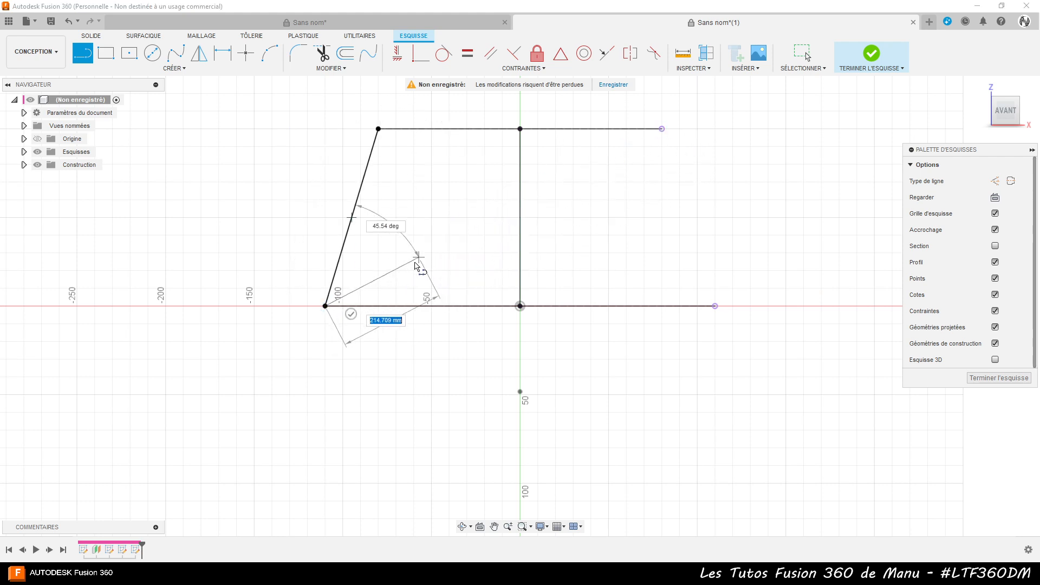
click(351, 314)
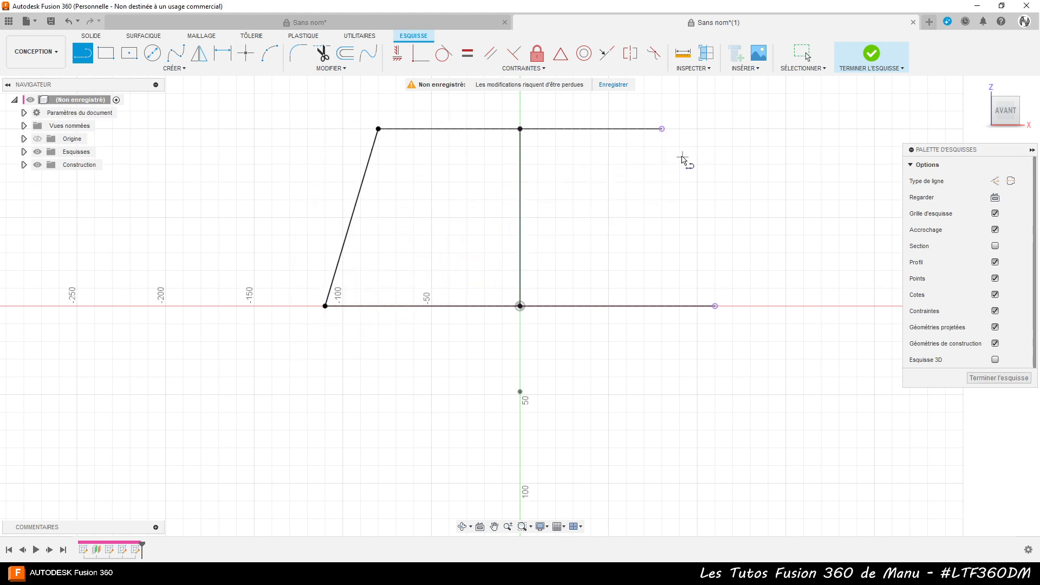
click(662, 129)
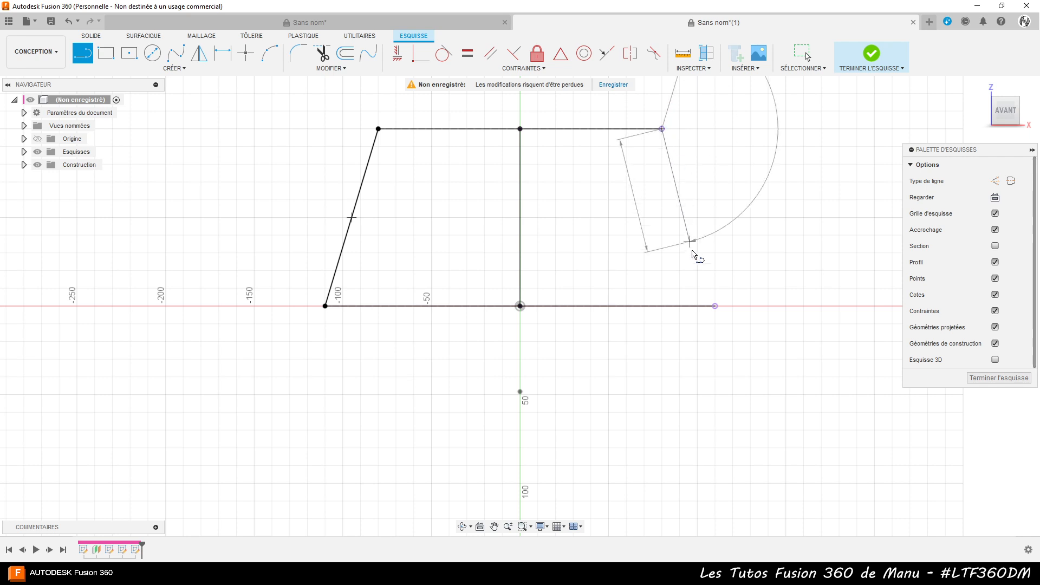
click(716, 307)
key(Escape)
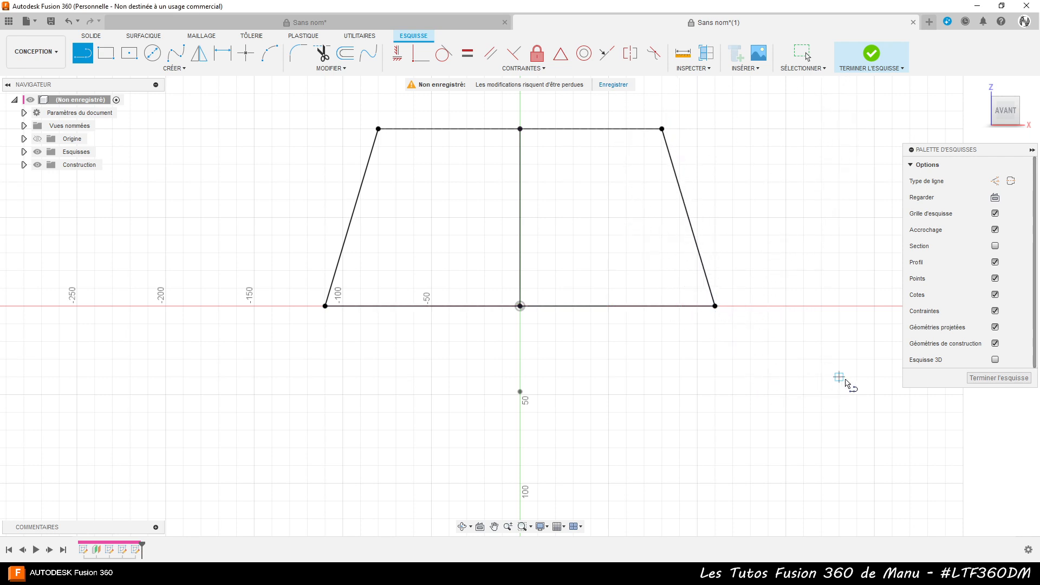
click(997, 380)
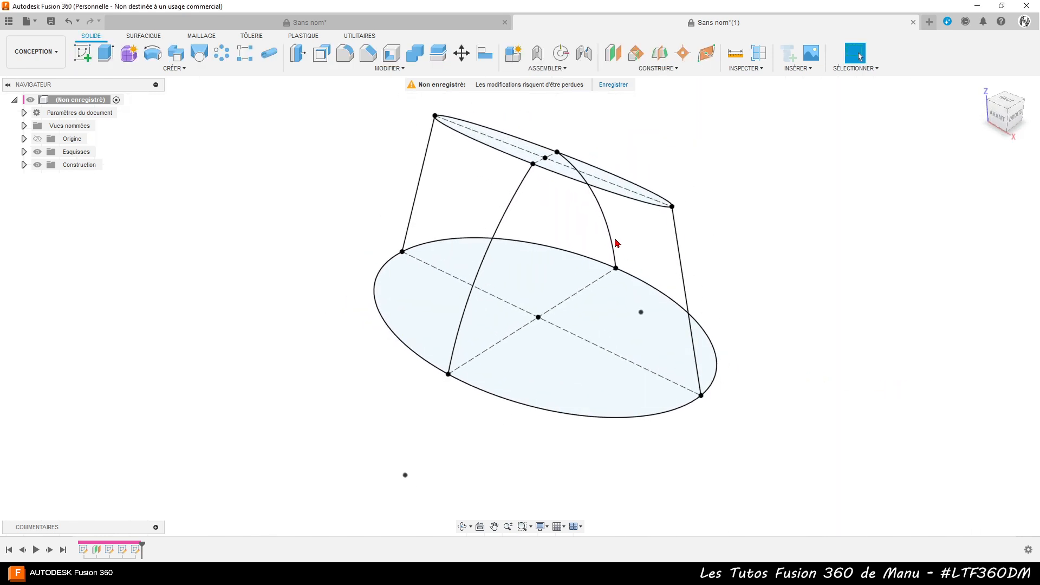
- Loft a new body from the lower ellipse to the upper ellipse, using the two side arcs and the two end lines as rails
click(200, 54)
click(428, 333)
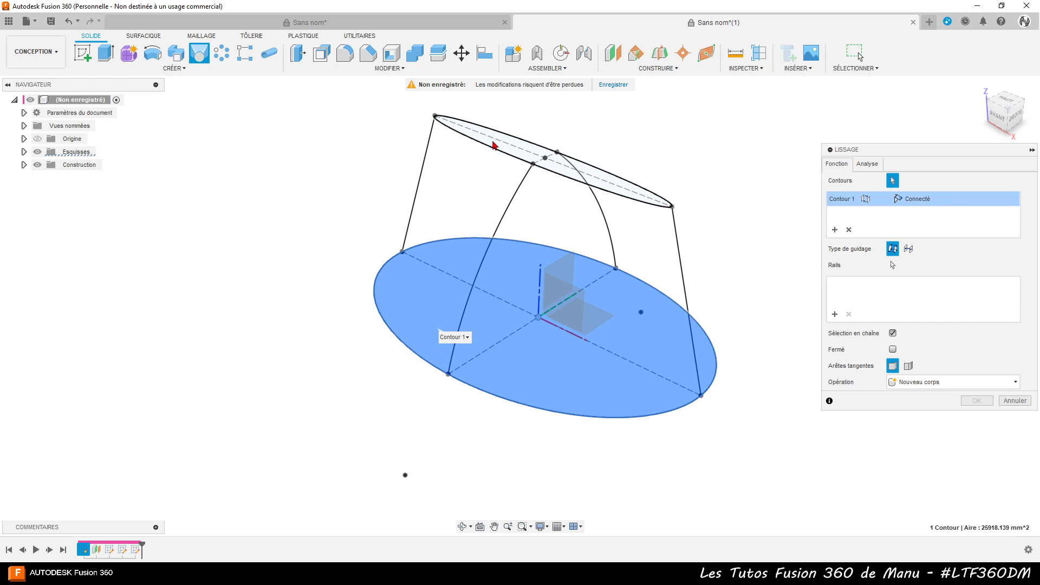
click(499, 149)
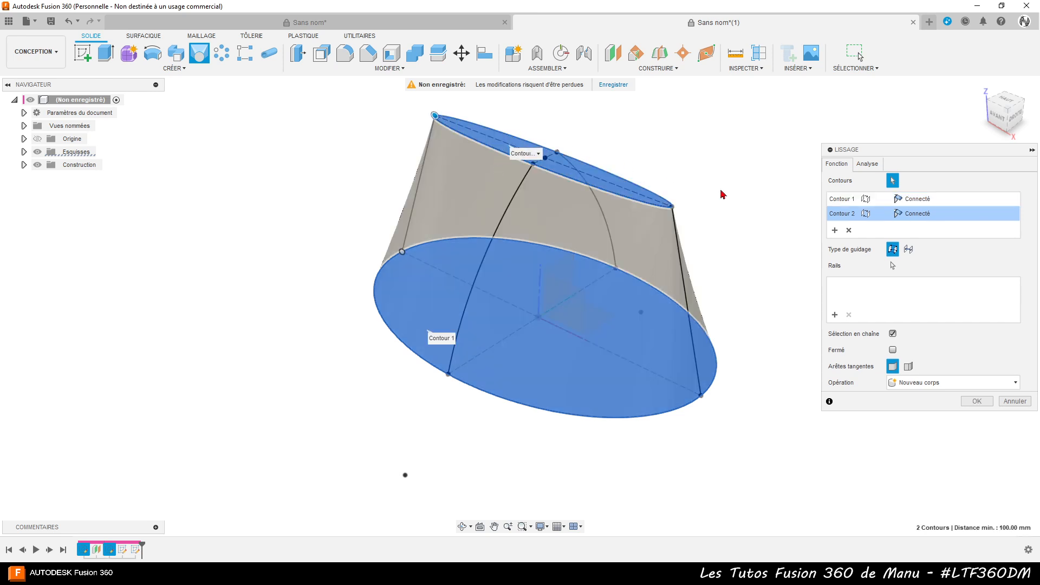
click(832, 316)
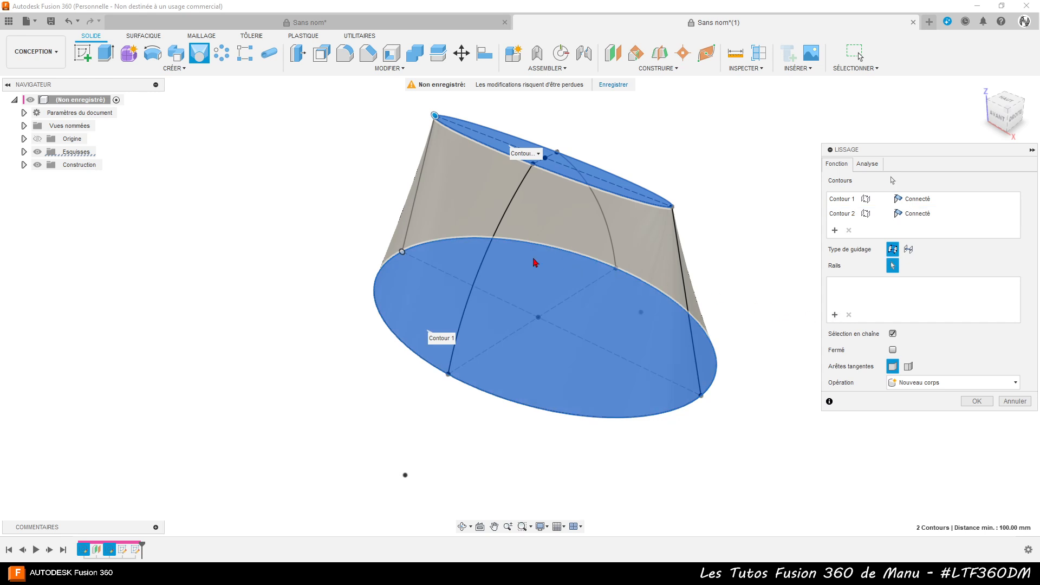
click(499, 226)
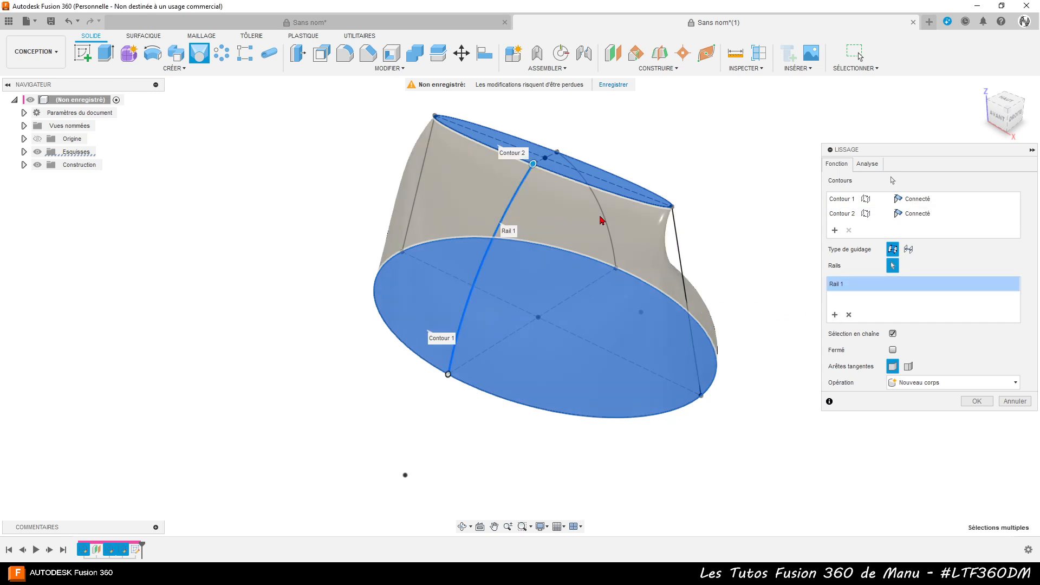
click(601, 219)
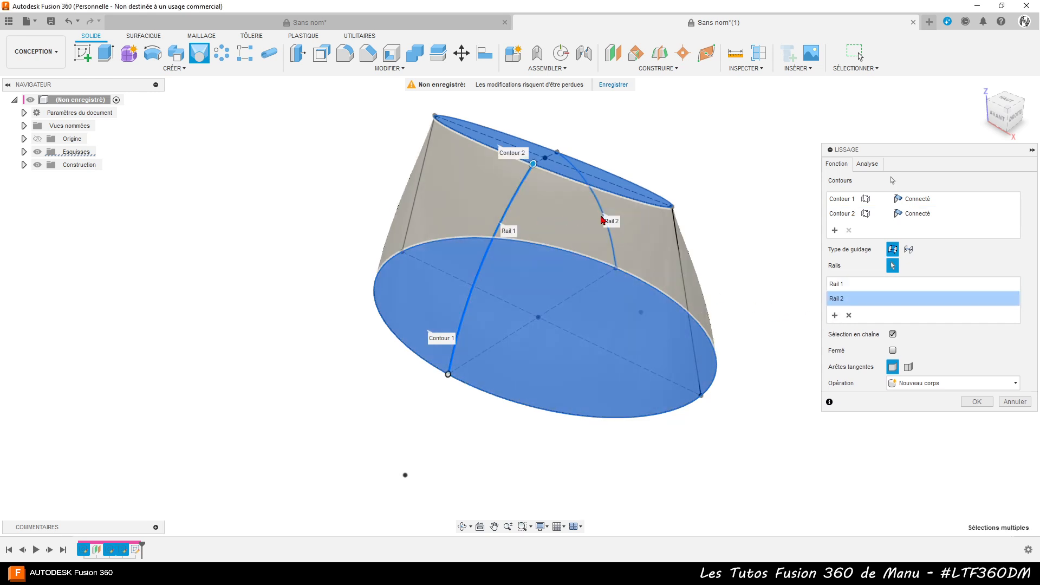
click(685, 296)
click(414, 212)
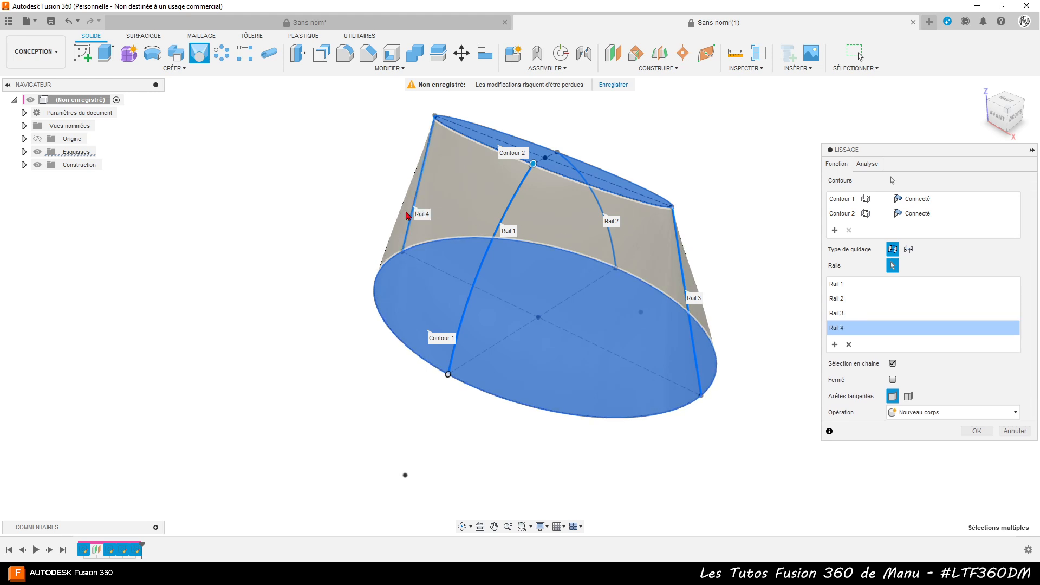
shift+middle_drag(351, 313, 350, 358)
click(977, 431)
- Create a construction plane offset -100 mm from the vertical XZ origin plane, in front of the lofted body
mouse_move(856, 410)
shift+middle_down()
mouse_move(853, 397)
mouse_move(802, 393)
mouse_move(804, 414)
mouse_move(867, 396)
mouse_move(867, 412)
shift+middle_up()
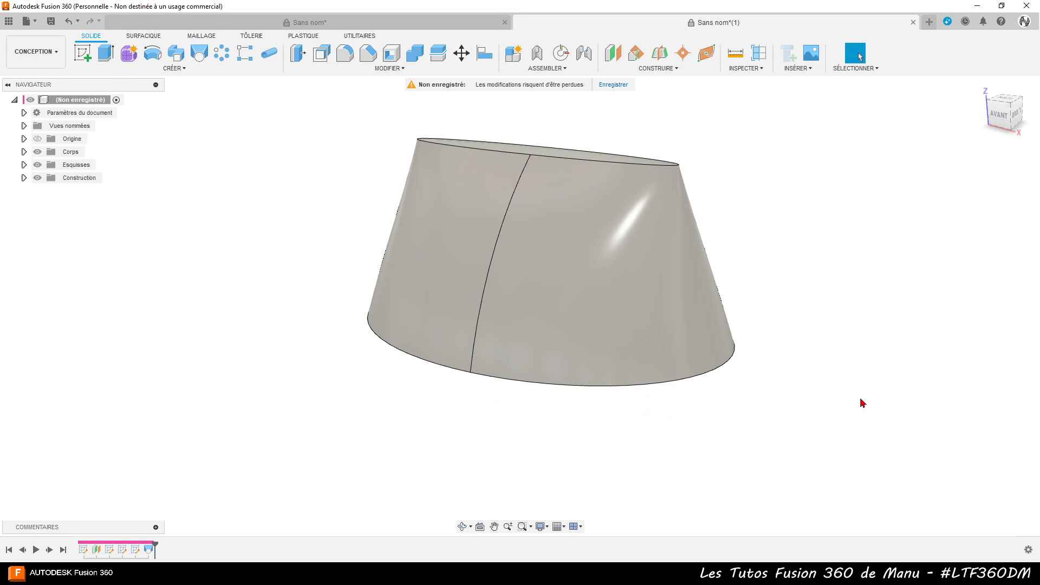
click(613, 52)
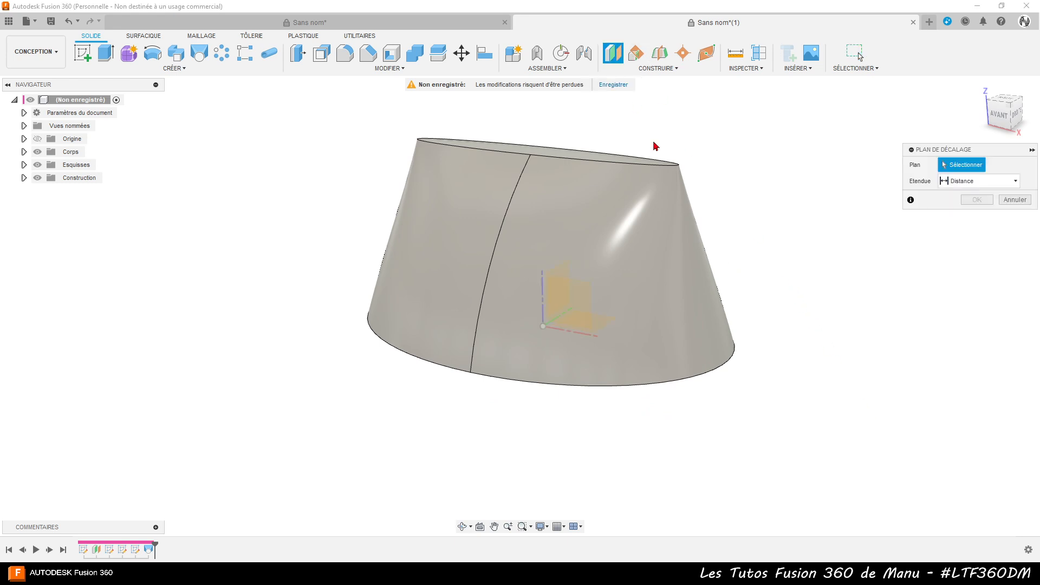
click(587, 305)
drag(570, 299, 437, 341)
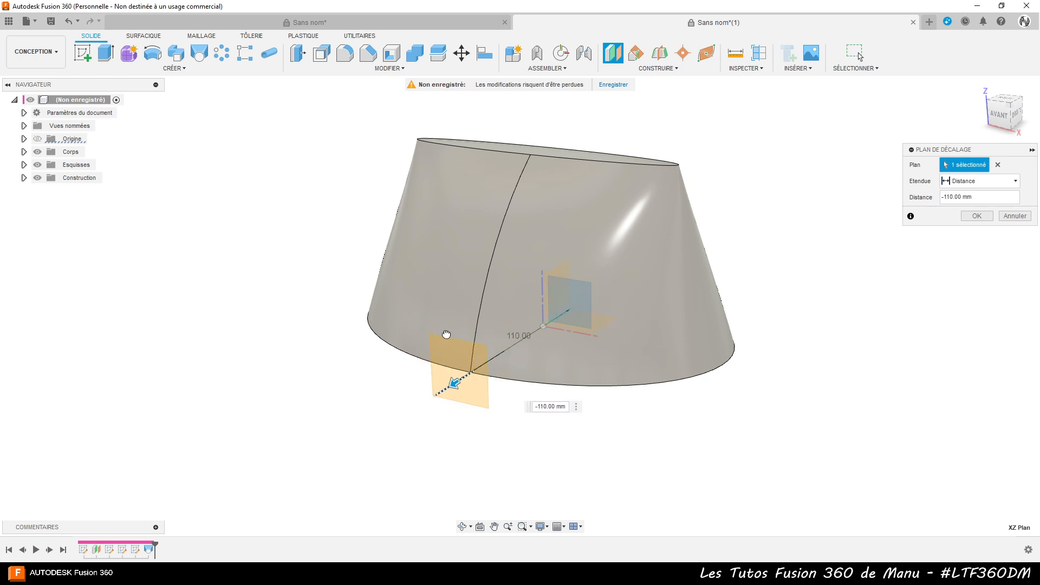
shift+middle_drag(602, 462, 576, 467)
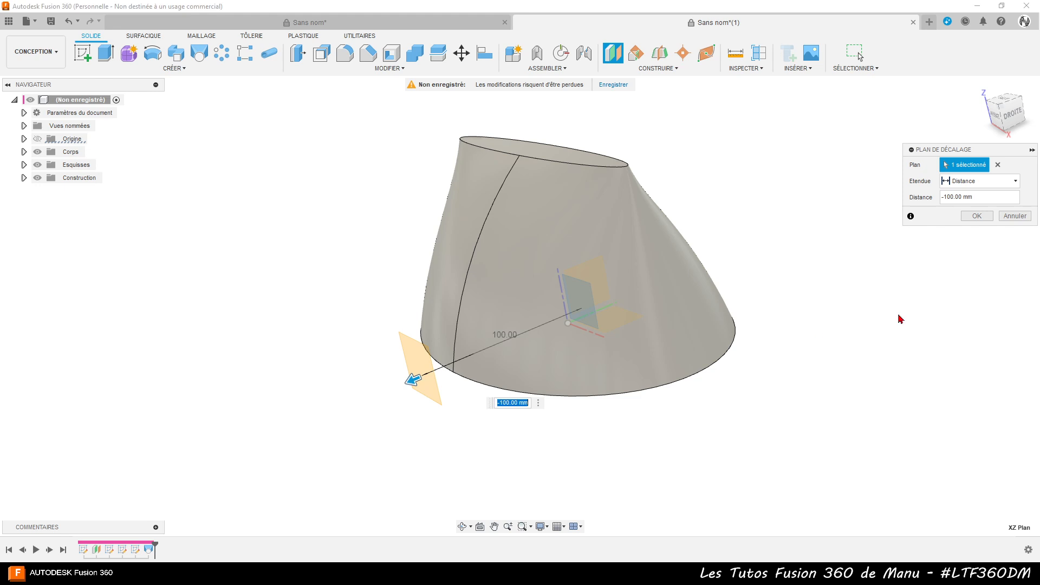
click(970, 216)
- Start a sketch on the offset plane and project the whole lofted body's outline onto it
shift+middle_drag(444, 466, 487, 457)
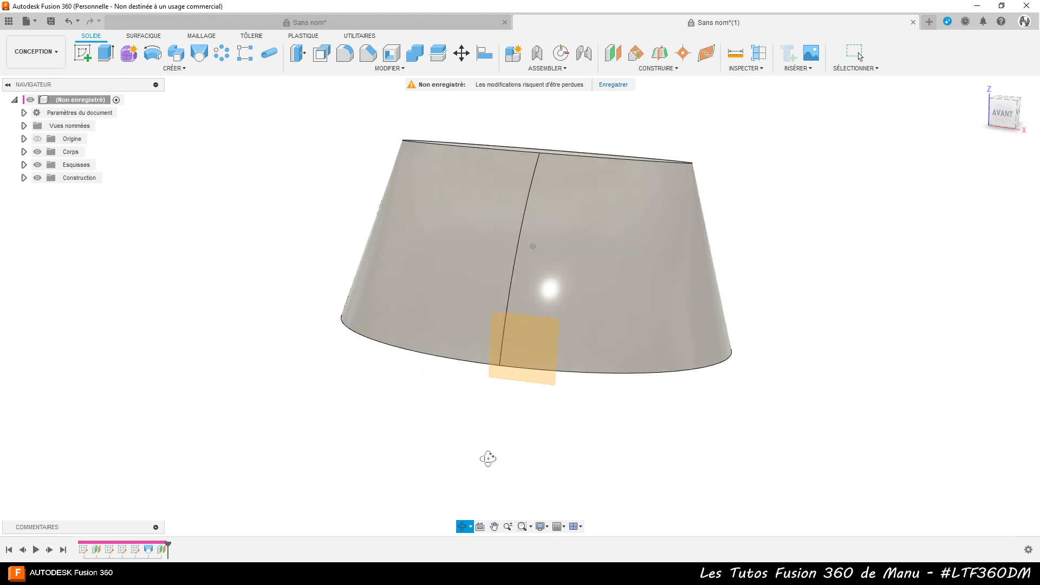
click(556, 363)
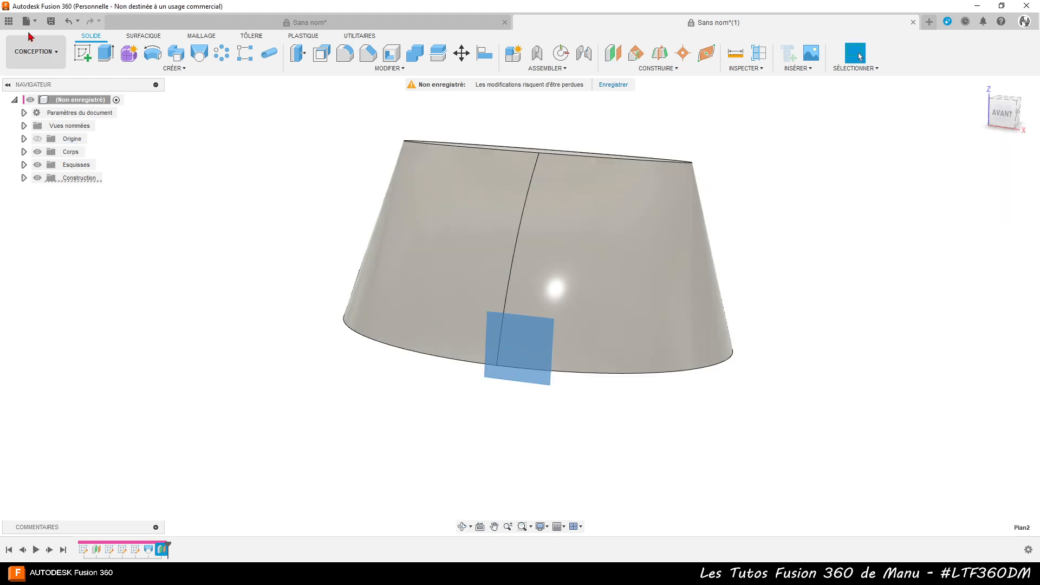
click(75, 58)
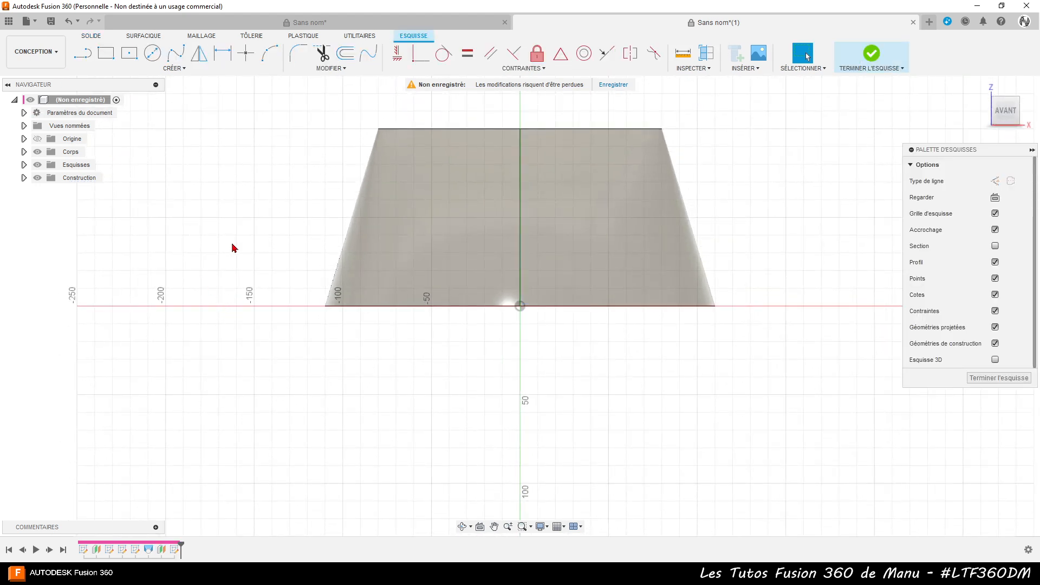
key(p)
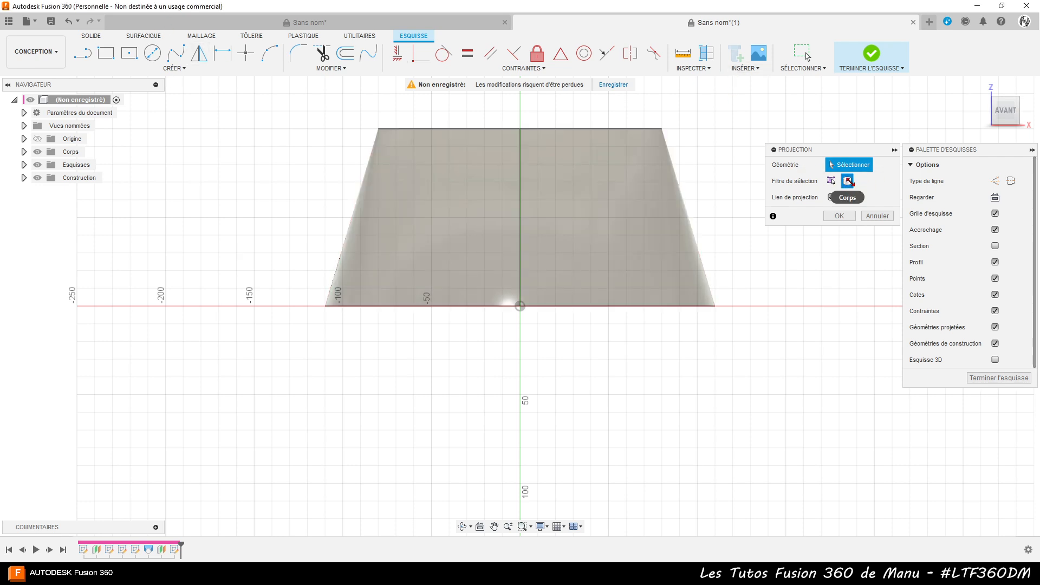
click(492, 228)
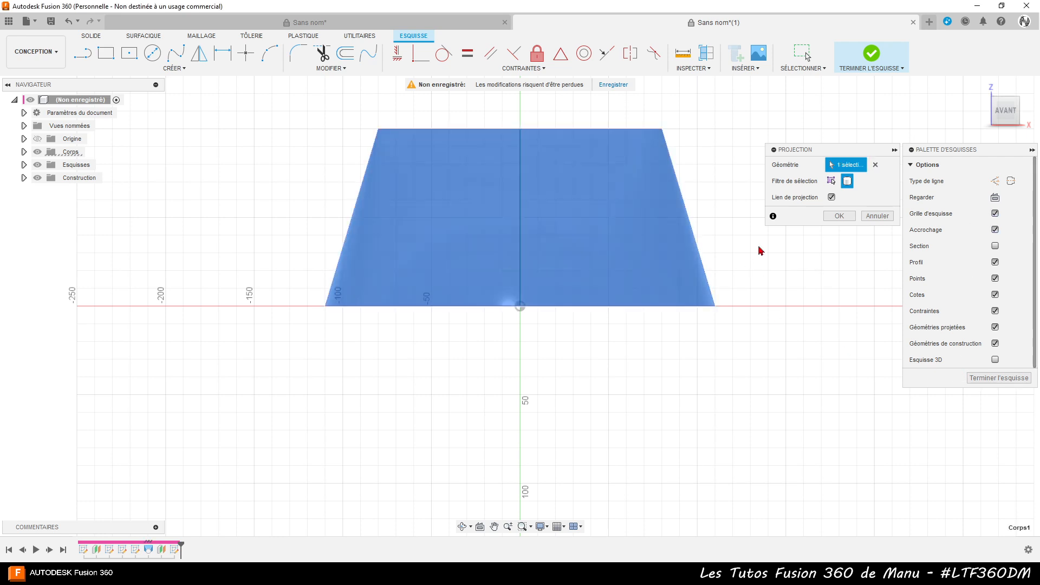
click(837, 216)
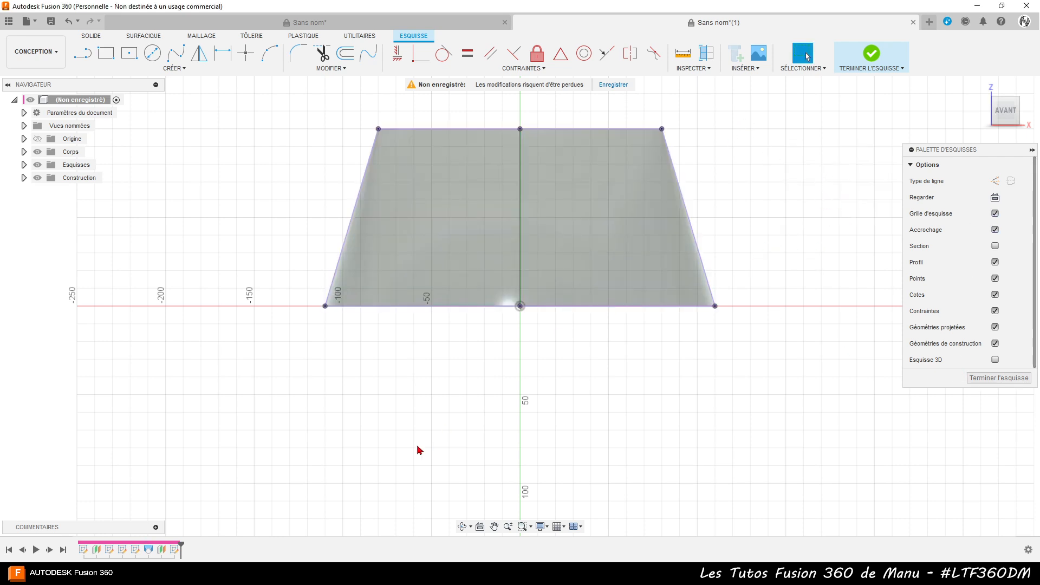
- Draw a shallow upward-bulging three-point arc between the two sloped sides of the projected outline, just below its top edge
scroll(421, 450, down, 2)
scroll(531, 153, up, 2)
scroll(459, 244, up, 1)
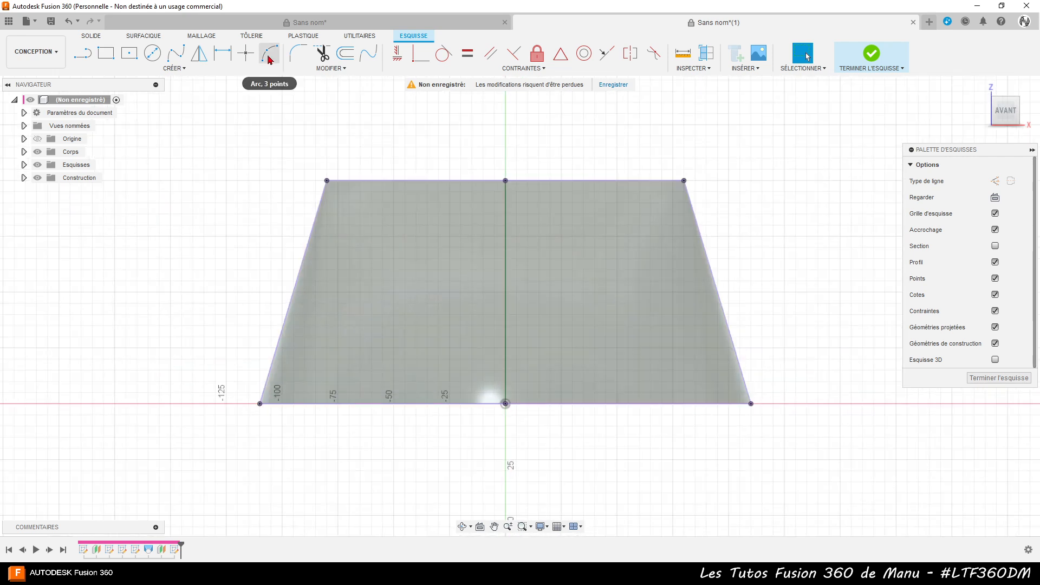
click(269, 53)
click(314, 220)
click(697, 225)
click(540, 194)
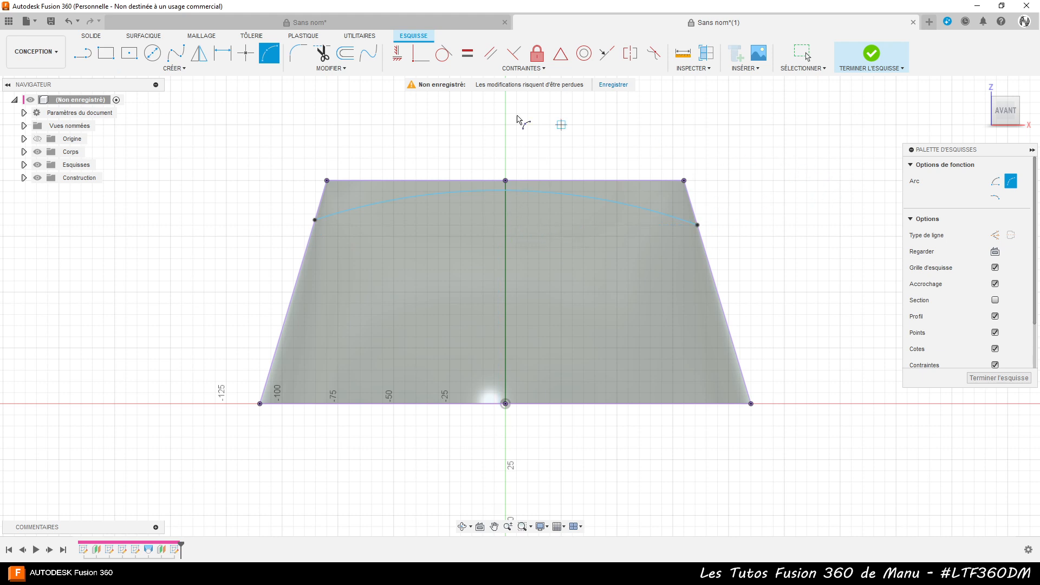
- Constrain the arc's two endpoints to be horizontally aligned and make the arc tangent to the outline's top edge
click(397, 56)
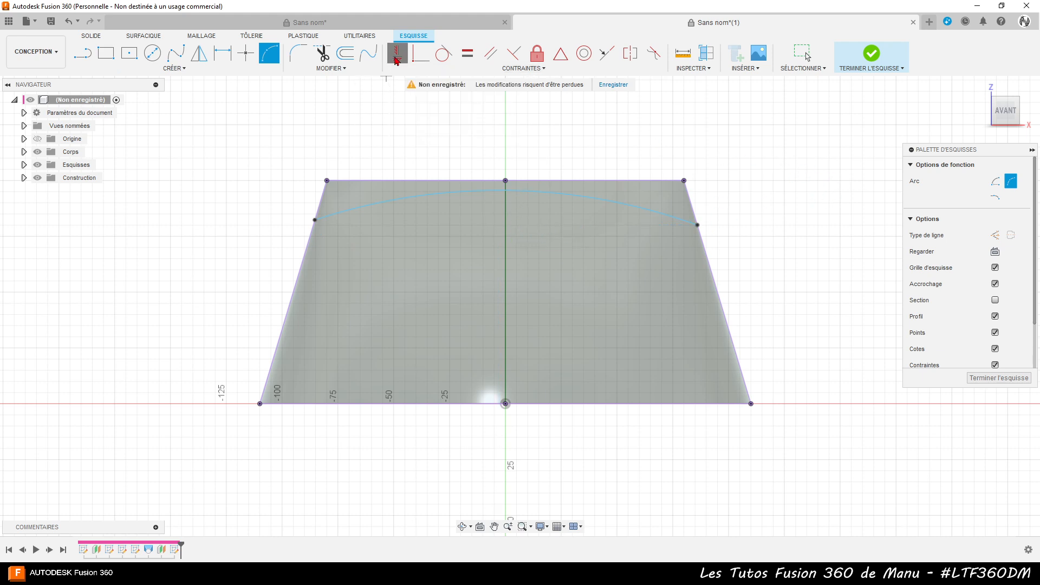
click(315, 221)
click(697, 226)
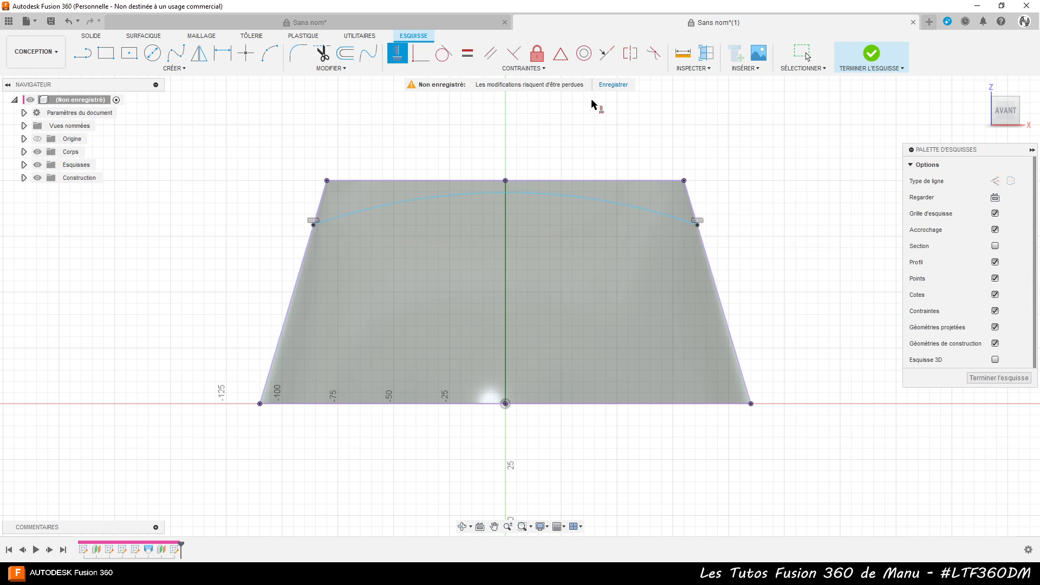
click(446, 54)
click(553, 194)
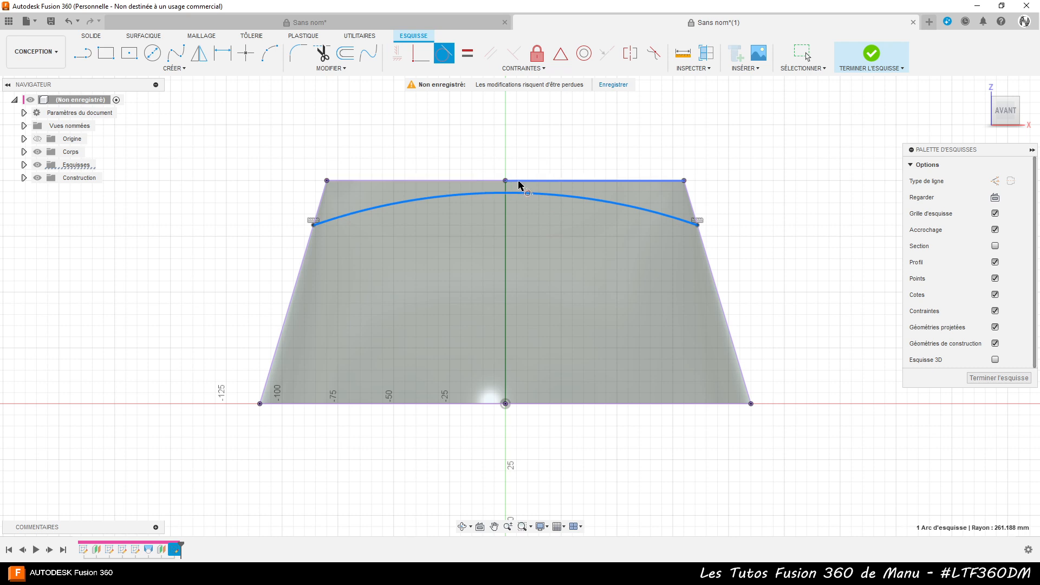
click(525, 182)
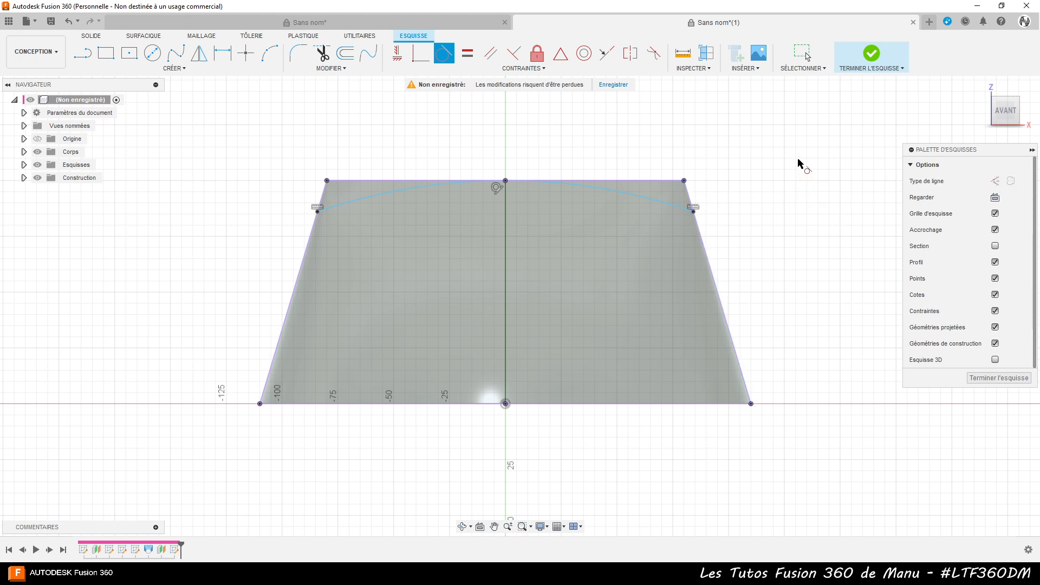
- Dimension the arc's right endpoint 20 mm below the outline's top corner and finish the sketch
key(d)
click(684, 181)
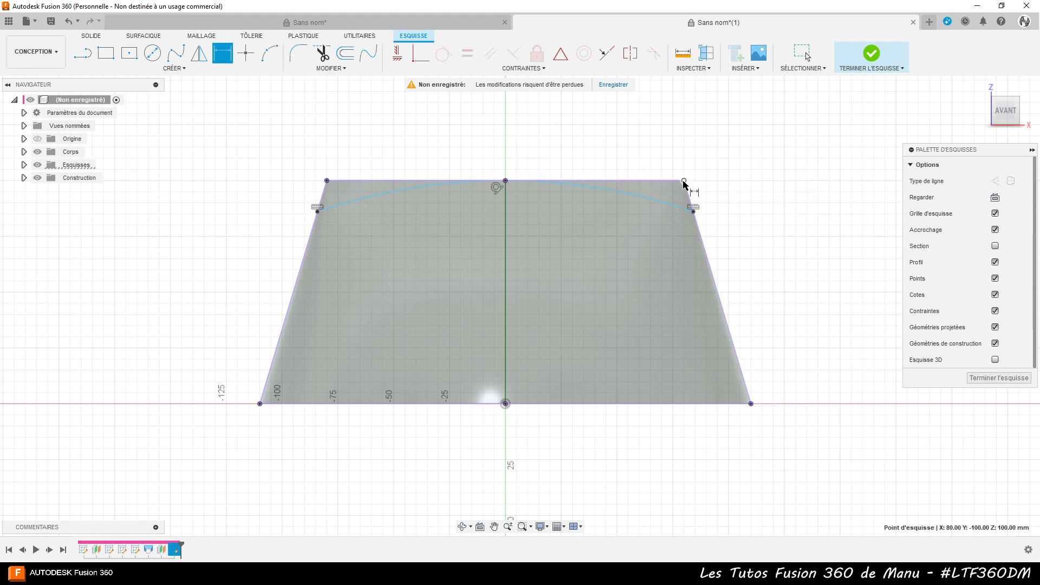
click(694, 211)
click(732, 199)
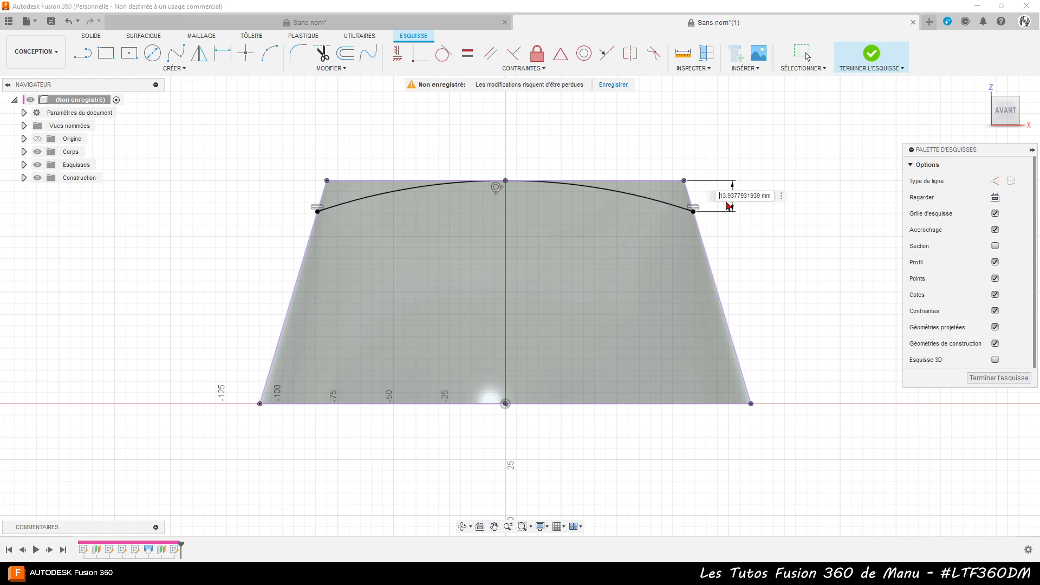
text(20)
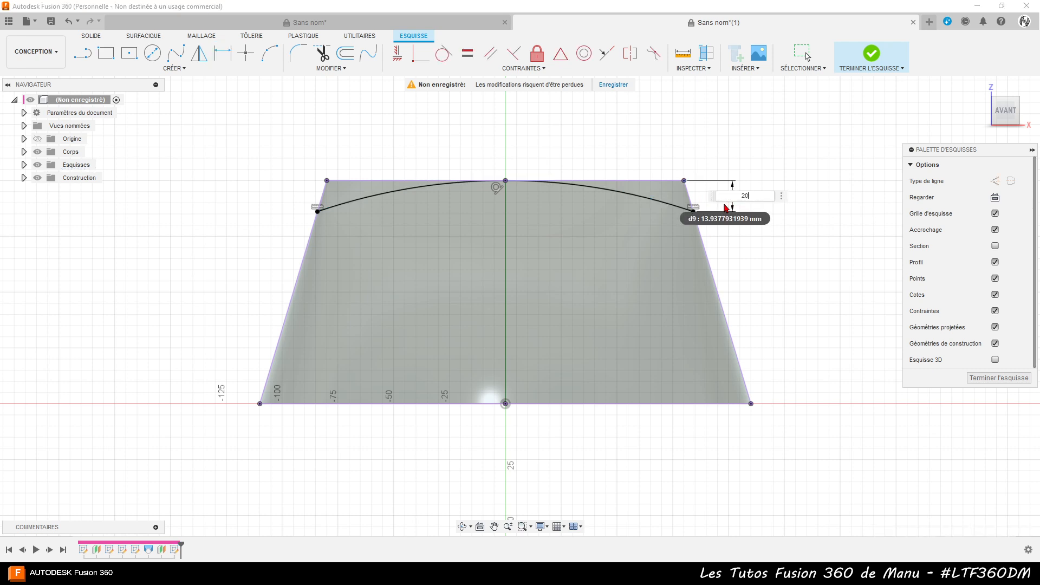
key(Return)
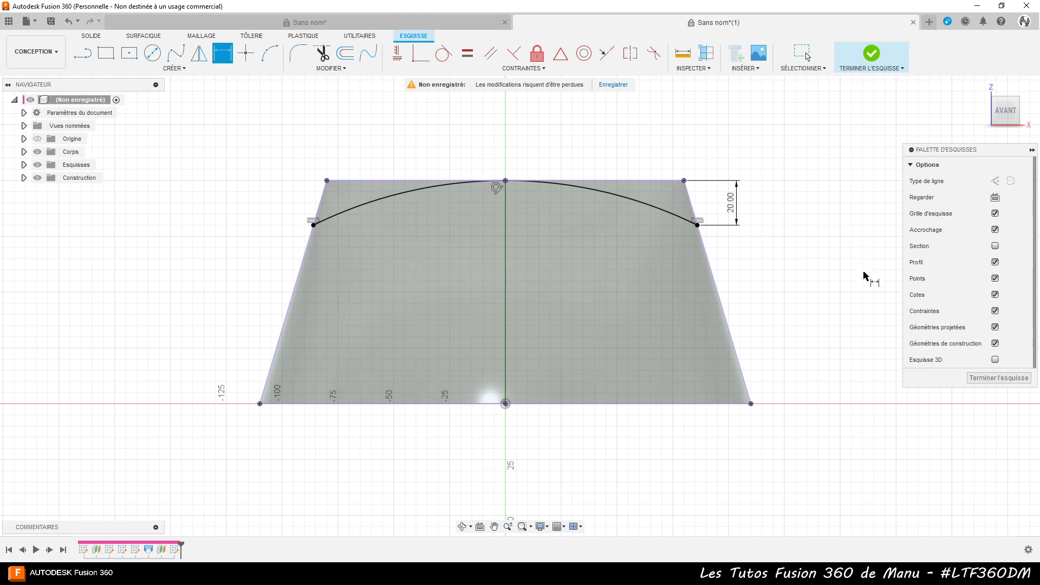
click(995, 378)
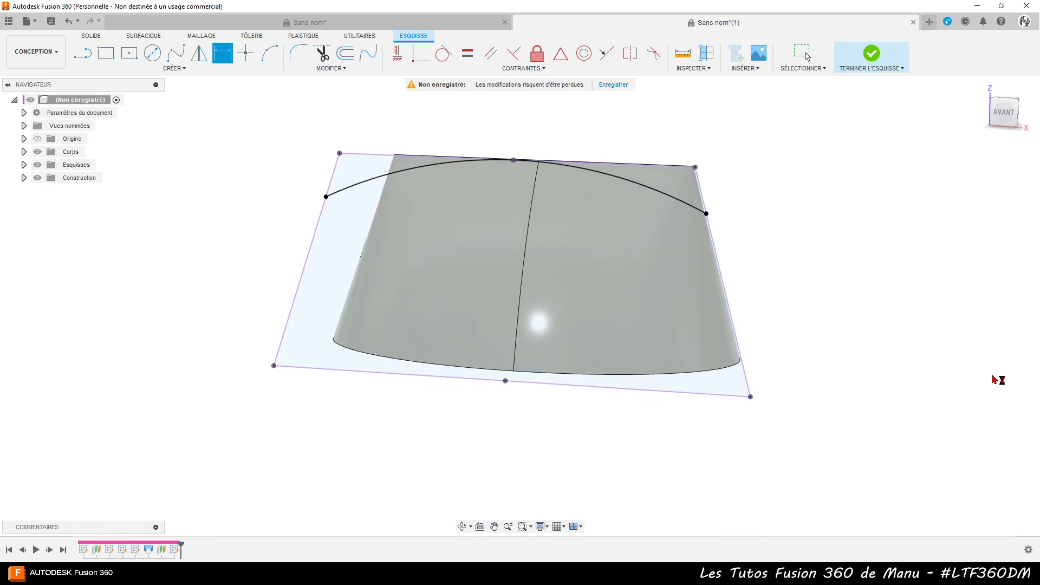
- Cut the body's top to the arc by extruding both corner profiles above it 185 mm through the body
mouse_move(889, 302)
shift+middle_down()
mouse_move(867, 291)
mouse_move(867, 299)
shift+middle_up()
click(106, 52)
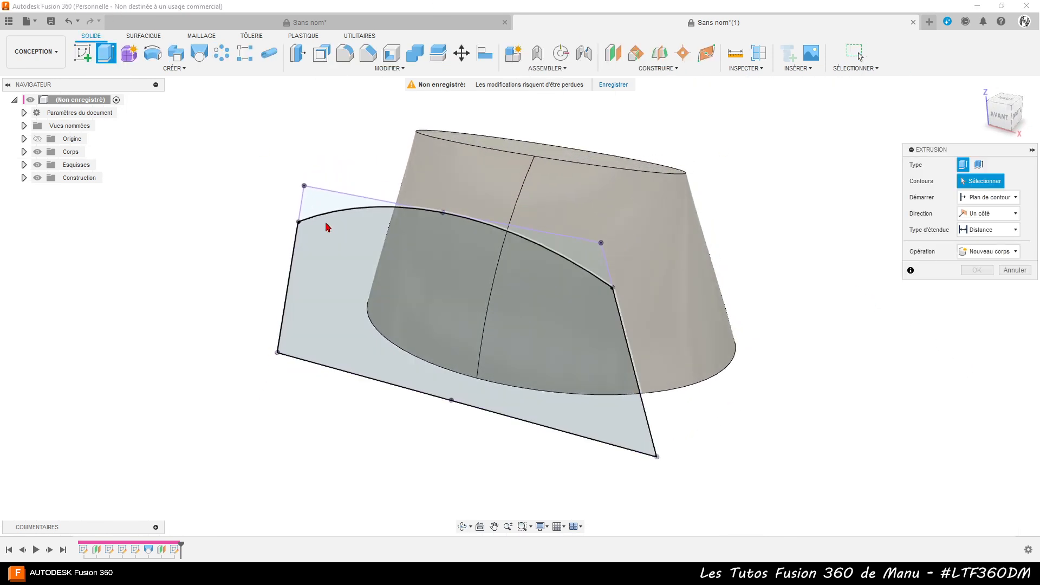
click(325, 209)
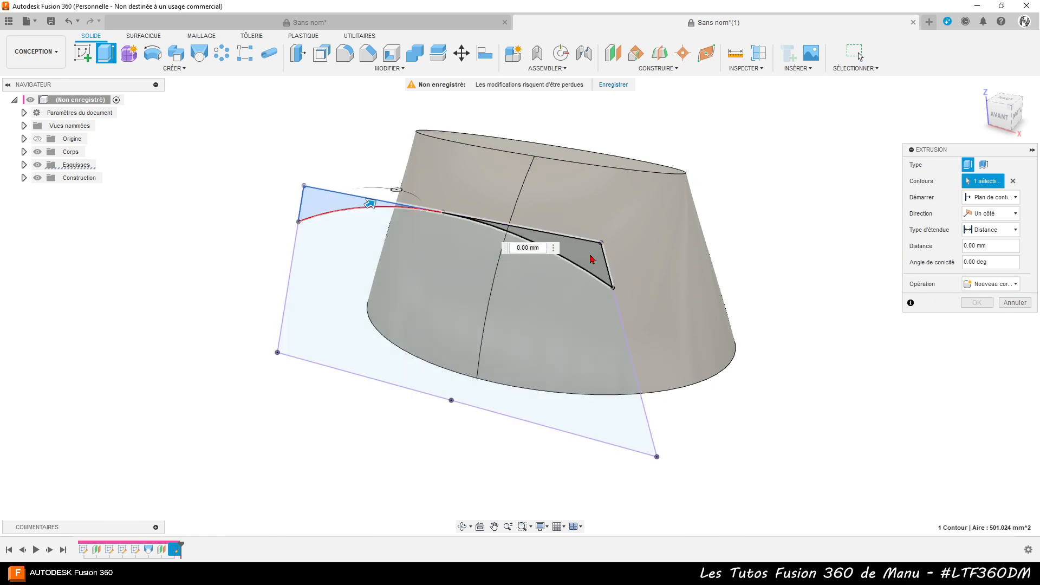
click(592, 255)
drag(542, 246, 752, 277)
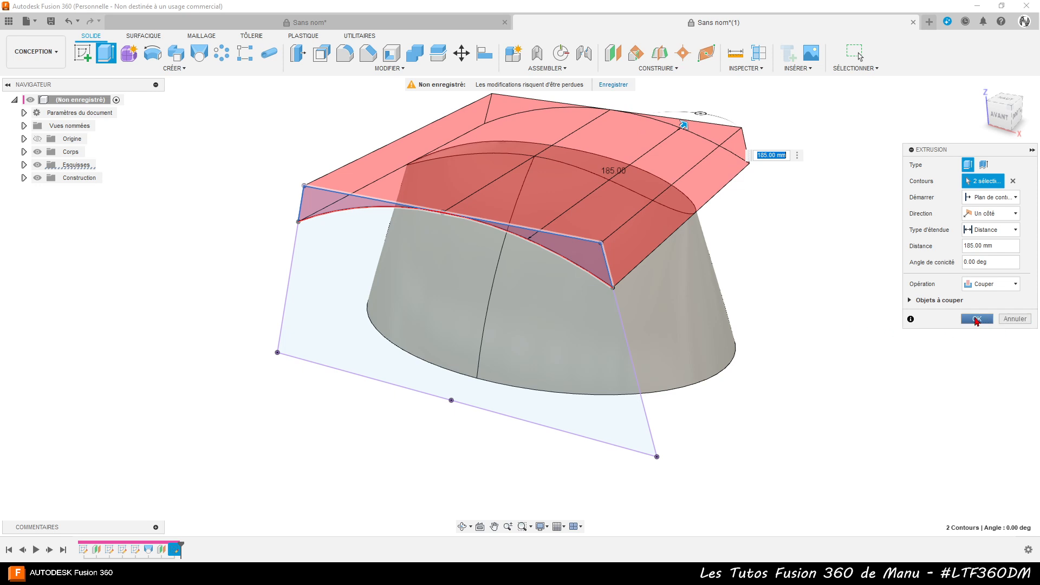
click(977, 320)
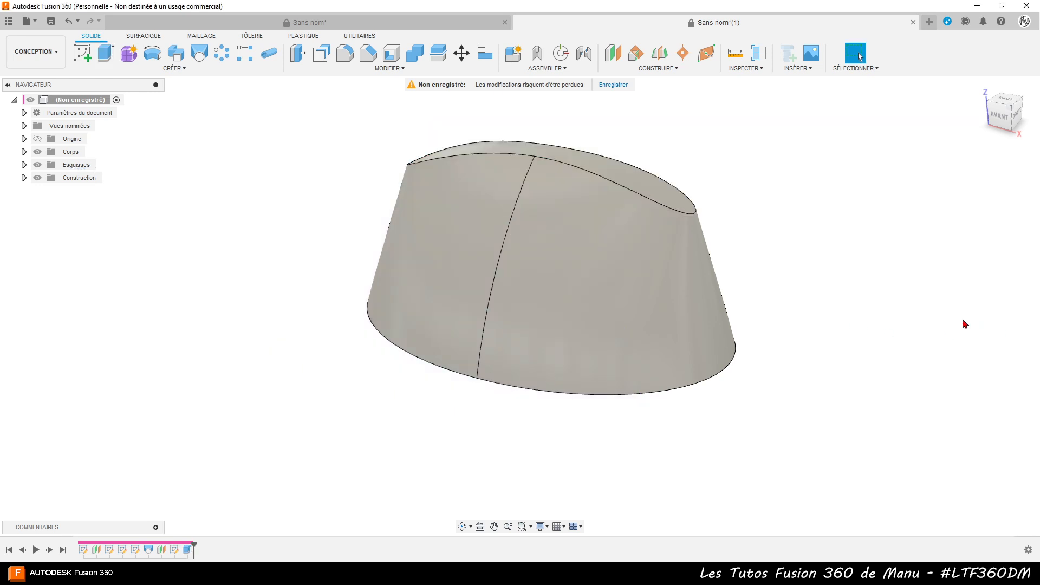
- Create an offset surface from the body's curved top face at a distance of -12 mm
shift+middle_drag(885, 327, 522, 445)
key(Escape)
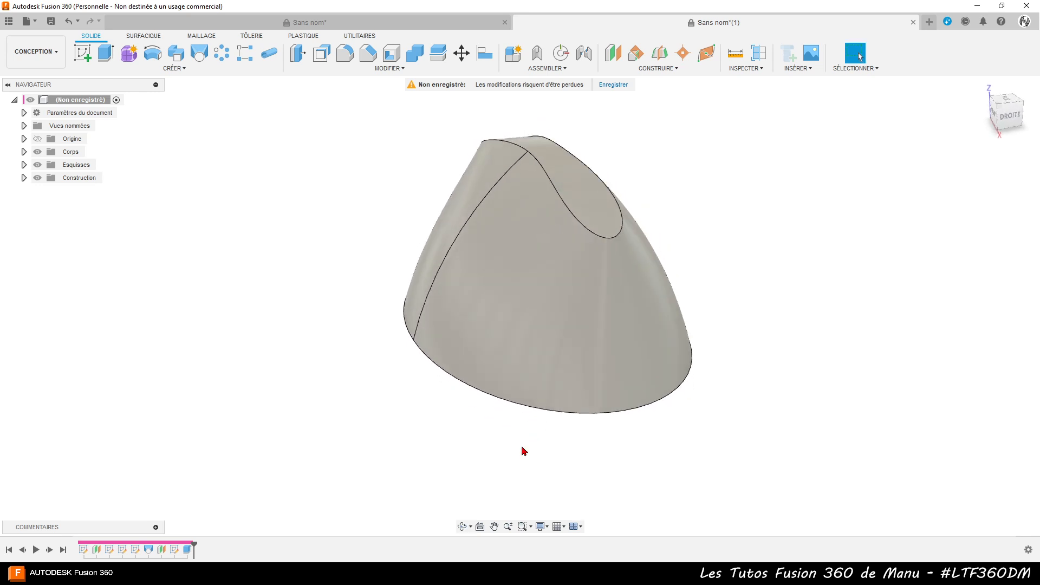
click(144, 37)
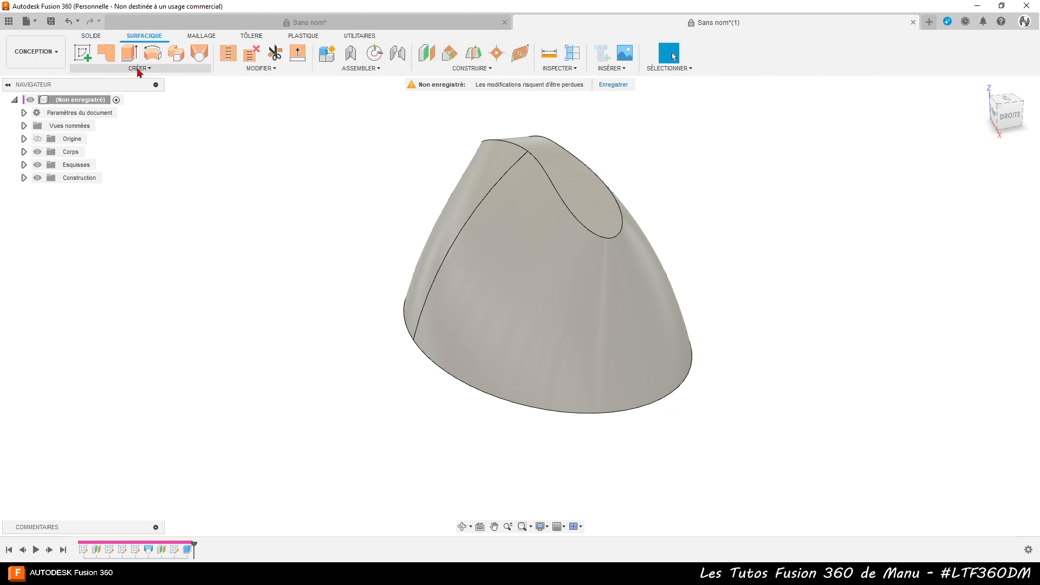
click(139, 69)
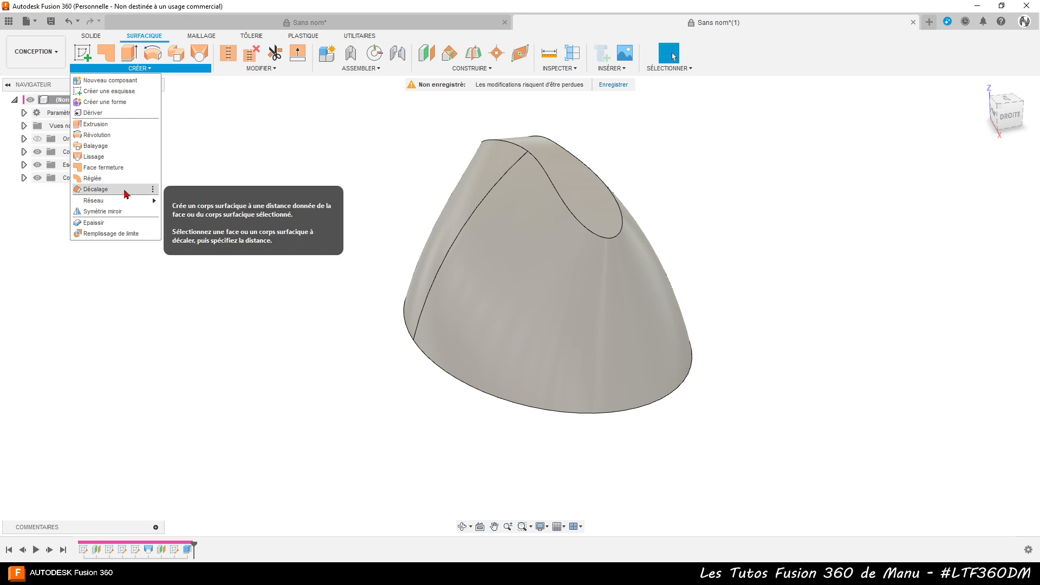
click(133, 189)
click(566, 183)
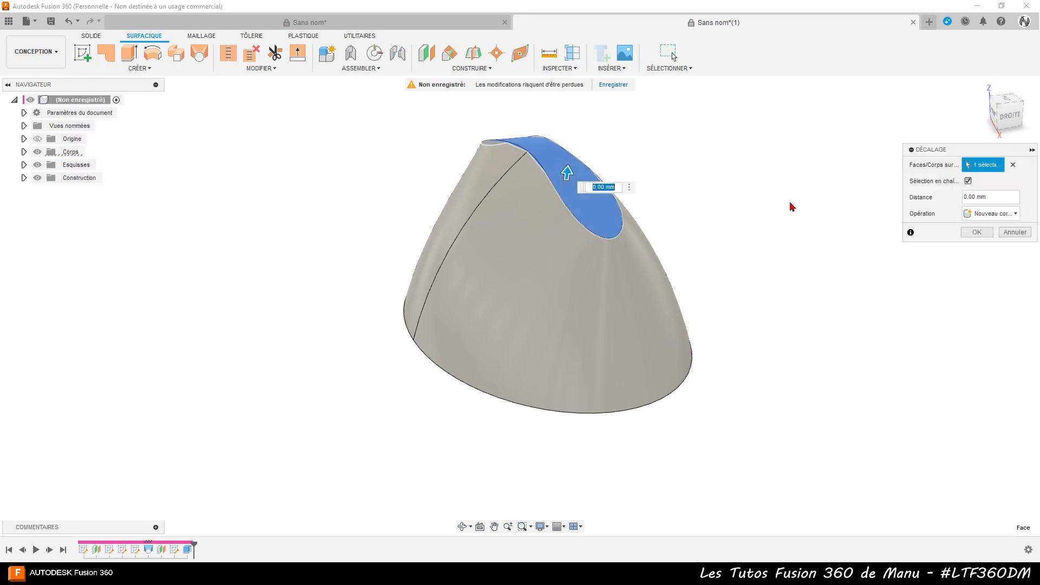
text(-)
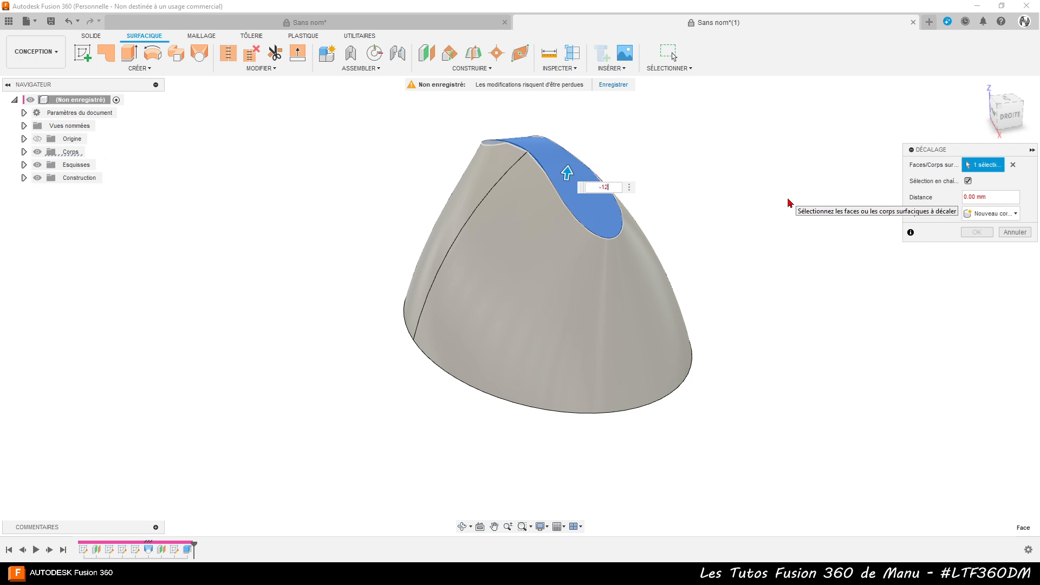
text(12)
key(Return)
key(Return)
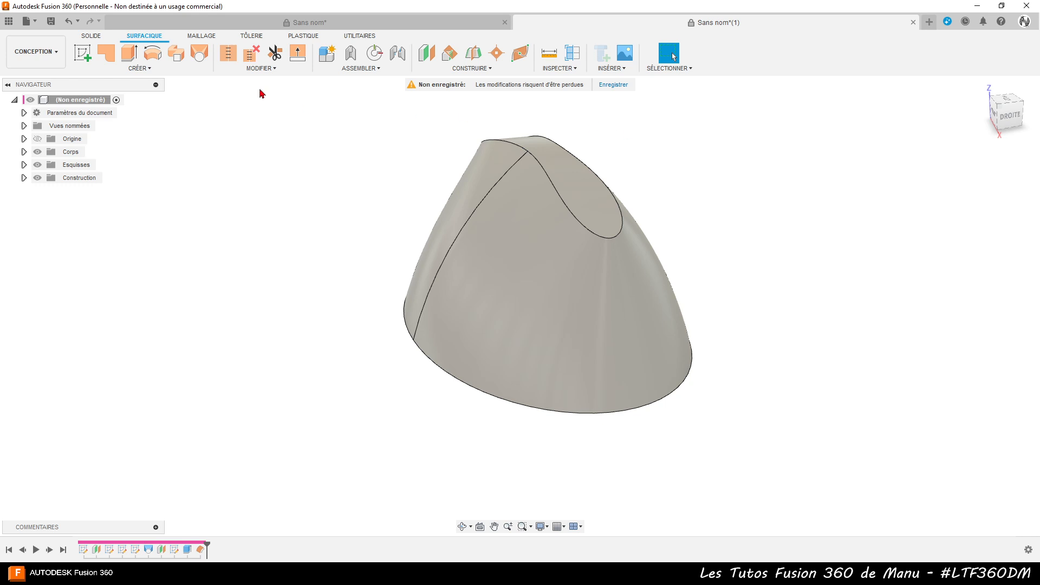
- Create a second offset surface from the curved top face at a distance of 0 mm
click(147, 69)
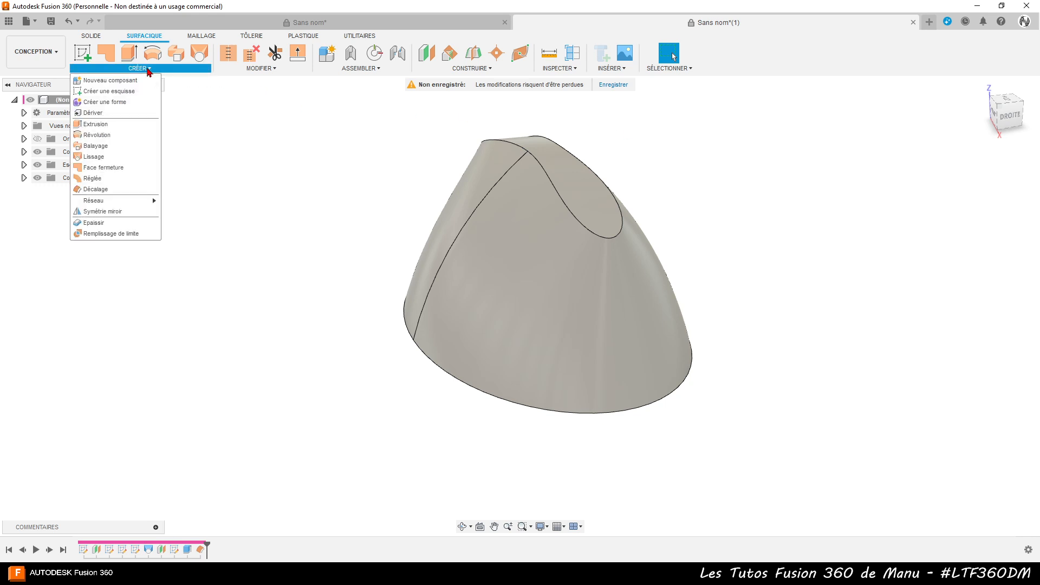
click(111, 190)
click(579, 190)
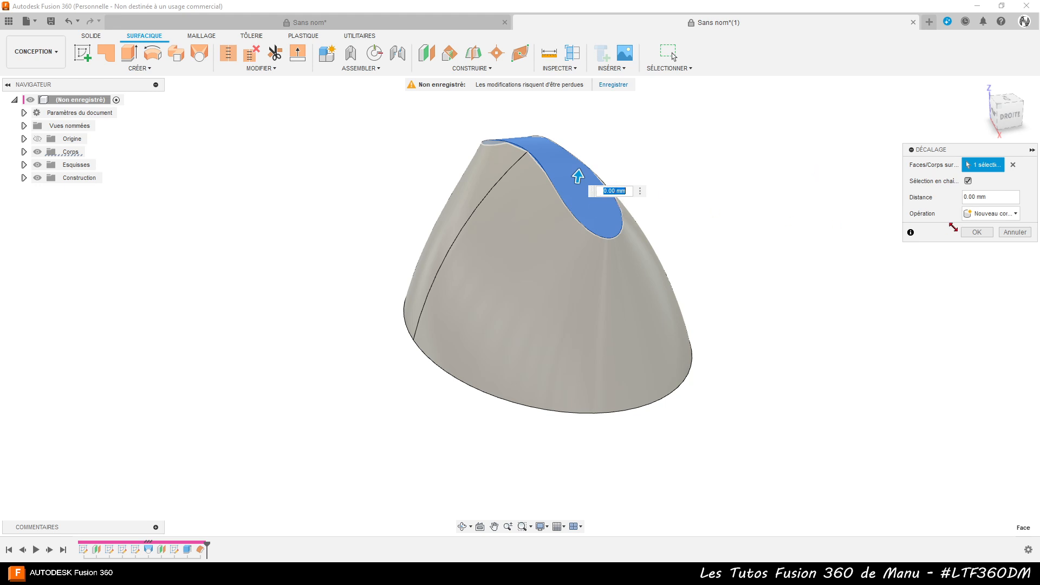
click(974, 234)
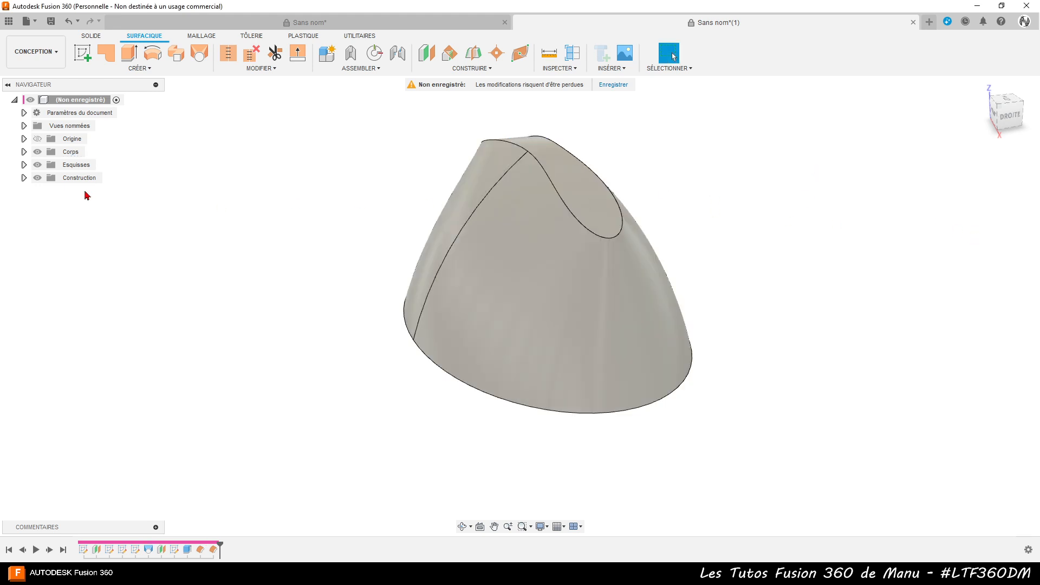
- Hide the solid body and the 0 mm offset surface, keeping only the -12 mm offset surface displayed
click(24, 152)
click(47, 166)
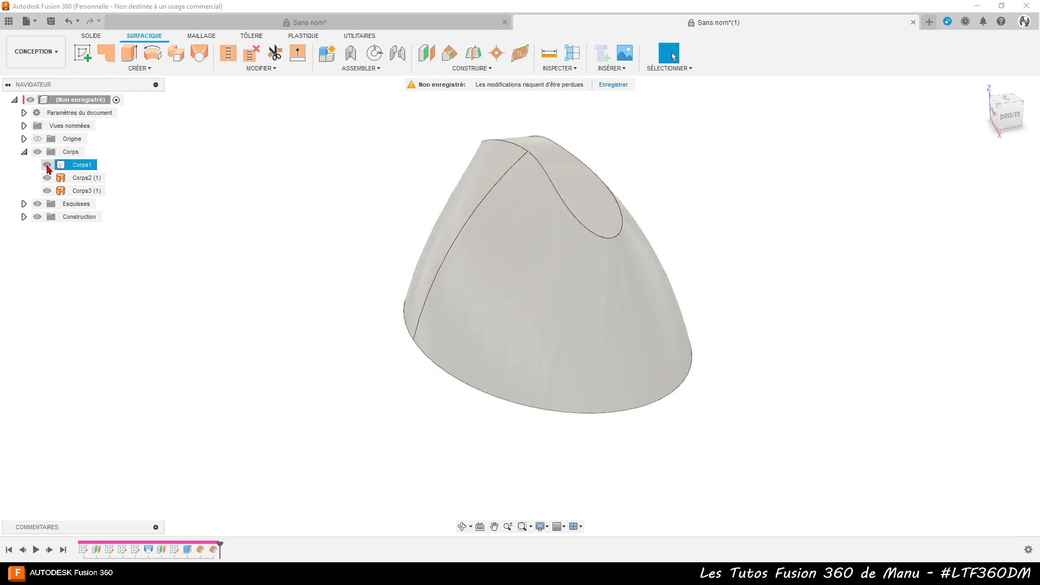
mouse_move(372, 302)
shift+middle_down()
mouse_move(402, 268)
mouse_move(407, 237)
mouse_move(400, 302)
mouse_move(364, 353)
mouse_move(425, 314)
mouse_move(400, 317)
mouse_move(390, 277)
mouse_move(380, 315)
shift+middle_up()
click(48, 190)
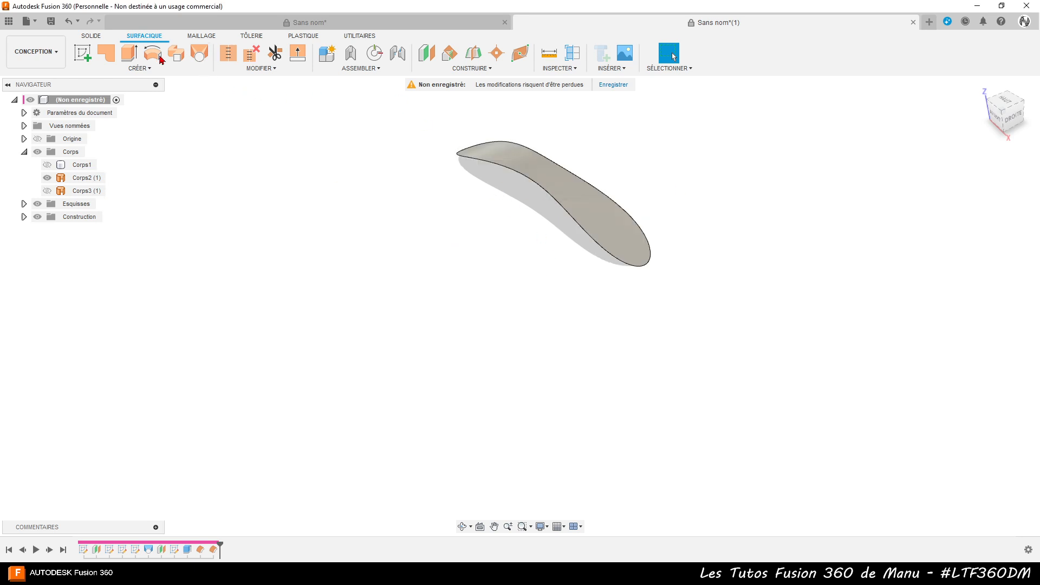
- Create a construction plane offset 100 mm above the XY plane and start a sketch on it
click(437, 62)
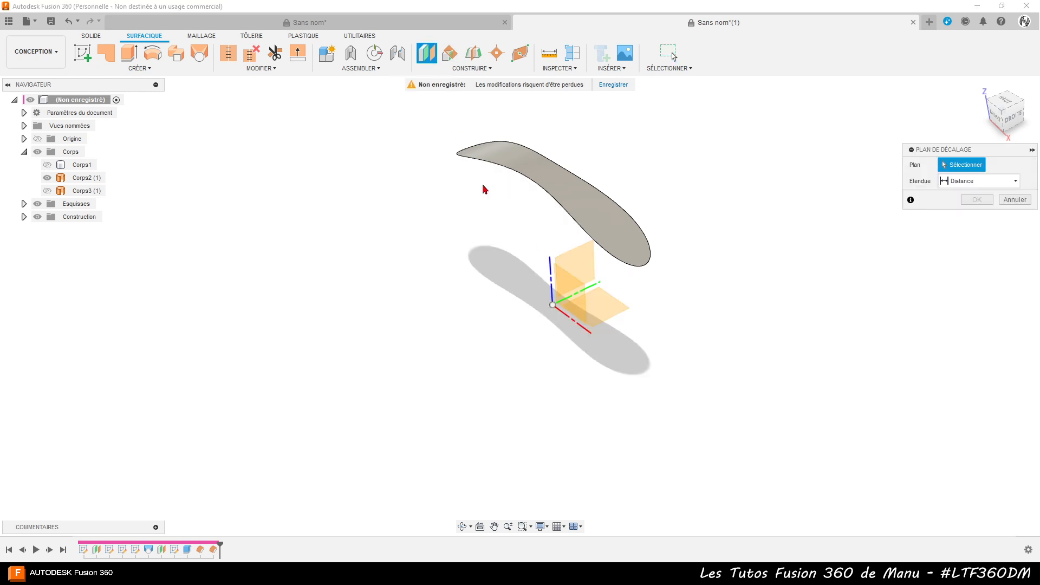
click(595, 308)
drag(576, 295, 572, 144)
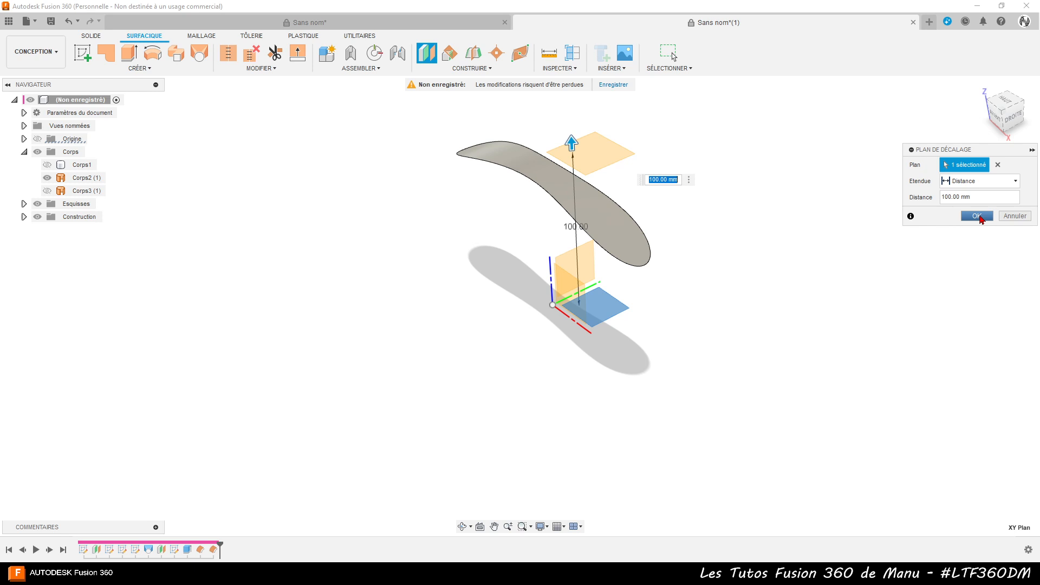
click(980, 216)
click(601, 158)
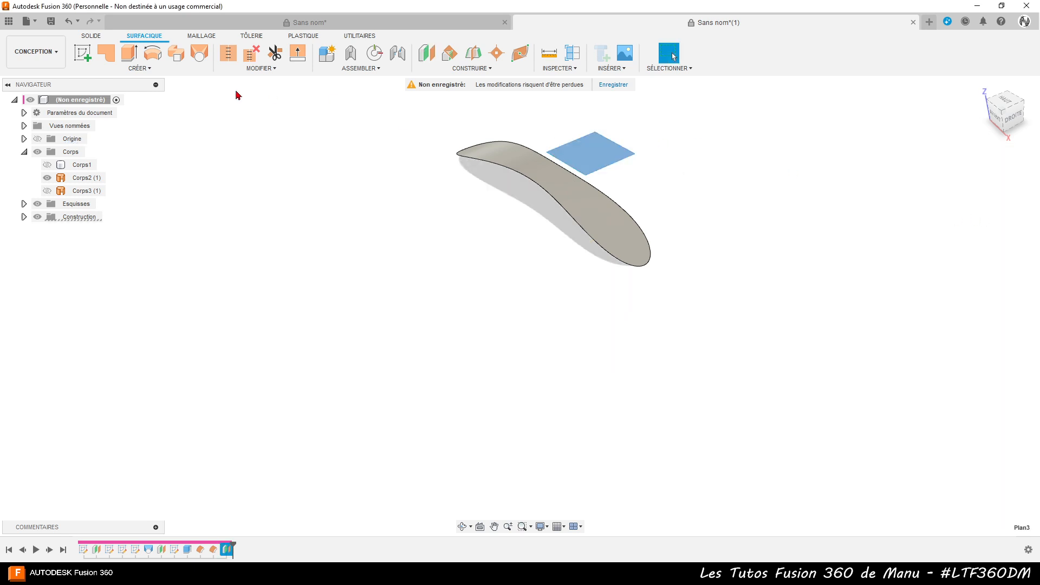
click(83, 54)
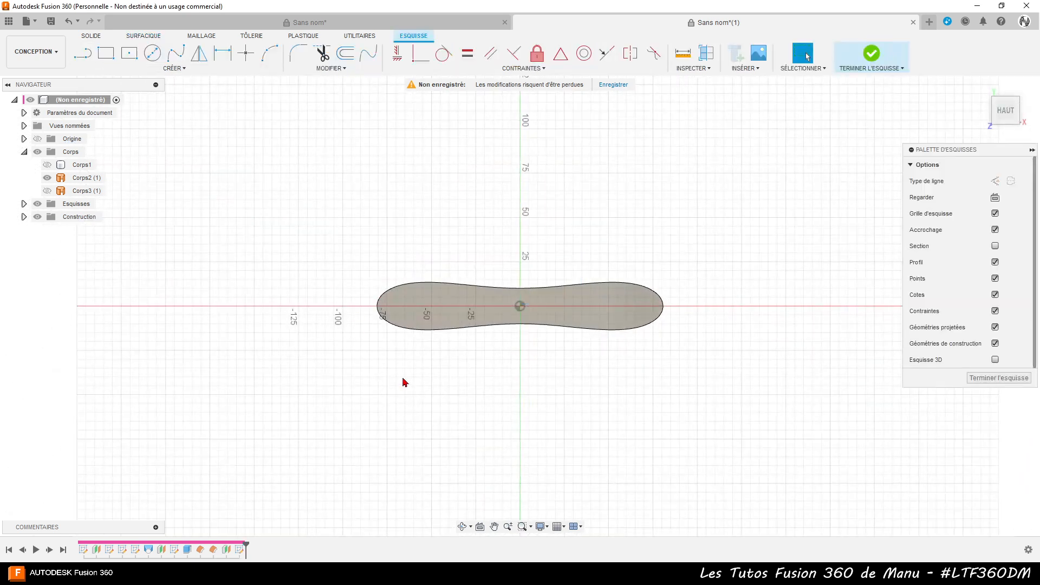
click(176, 69)
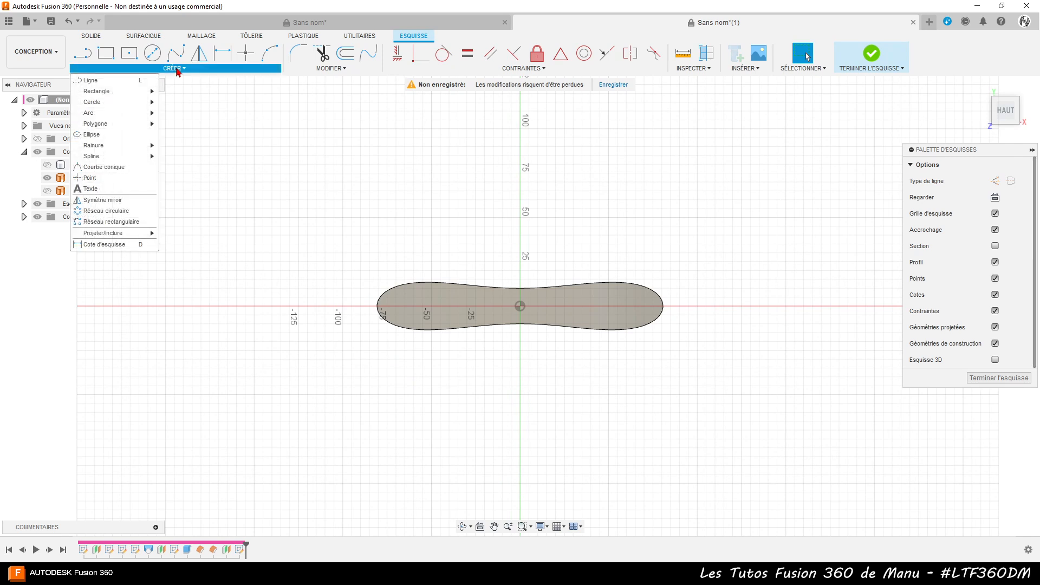
mouse_move(109, 153)
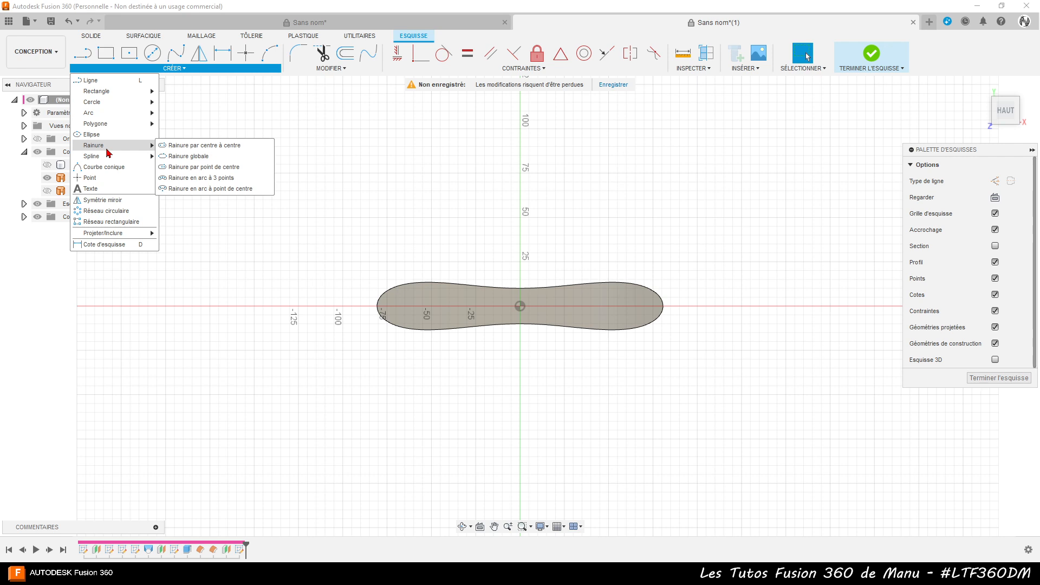
click(403, 186)
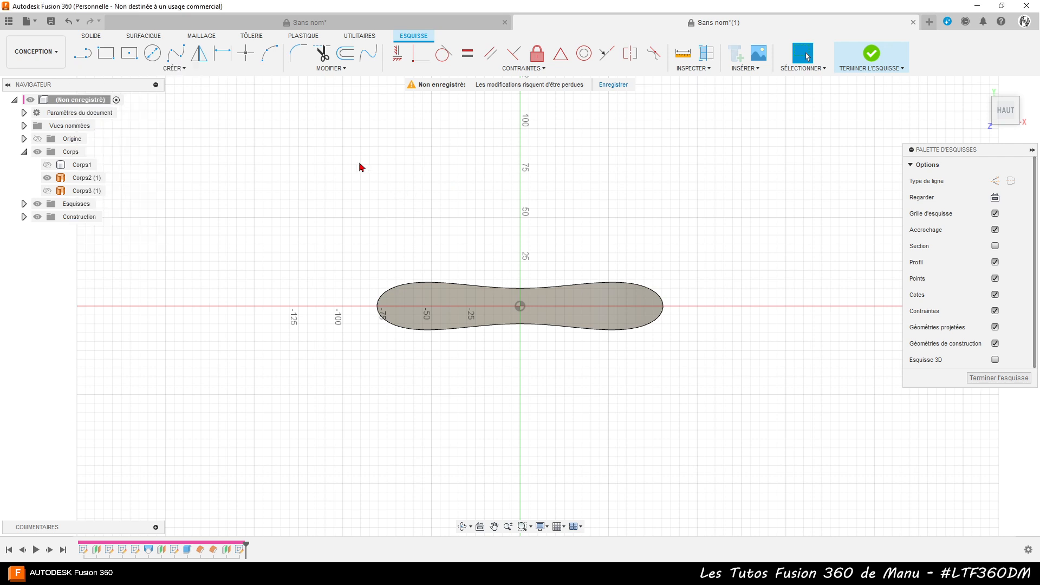
- Sketch a horizontal line about 193 mm long above the surface outline, extending past both of its ends
click(82, 53)
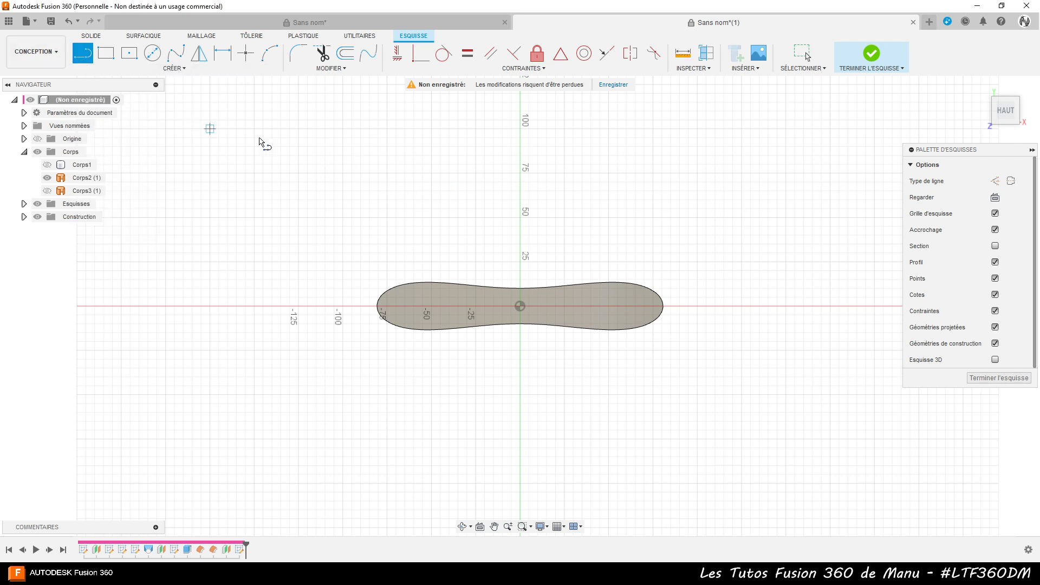
scroll(374, 339, up, 2)
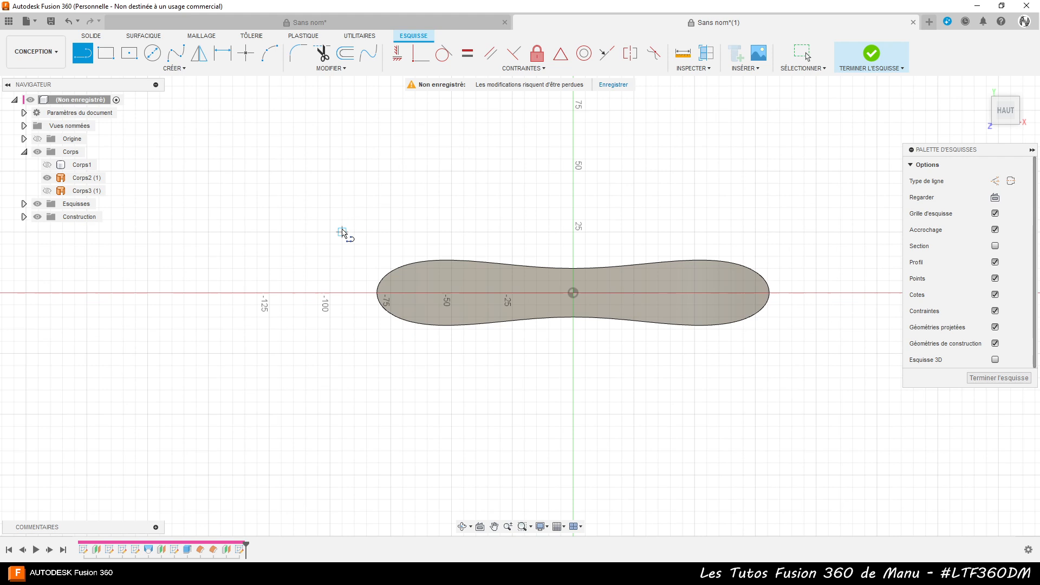
click(342, 232)
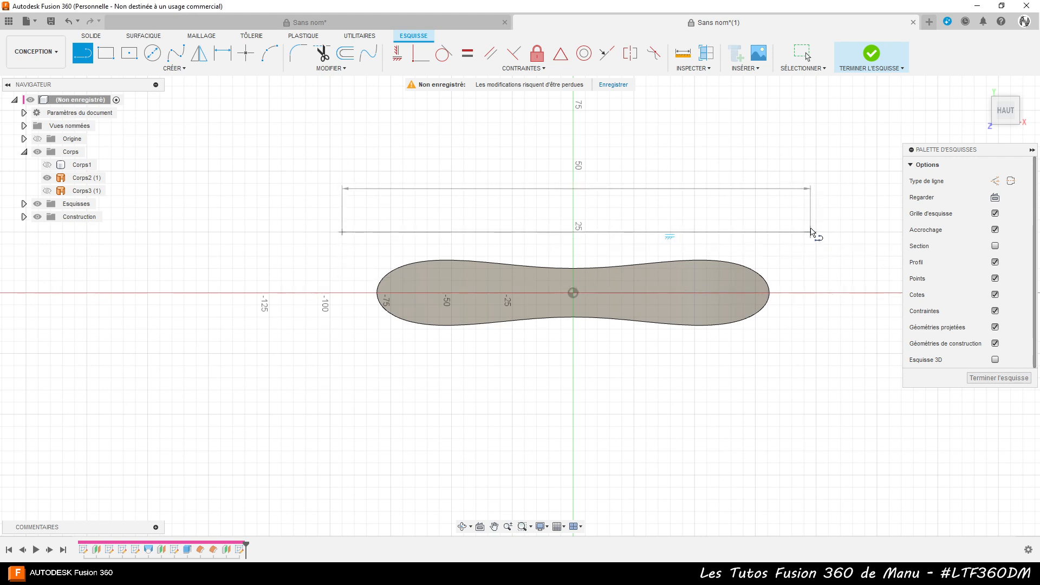
click(811, 232)
click(811, 259)
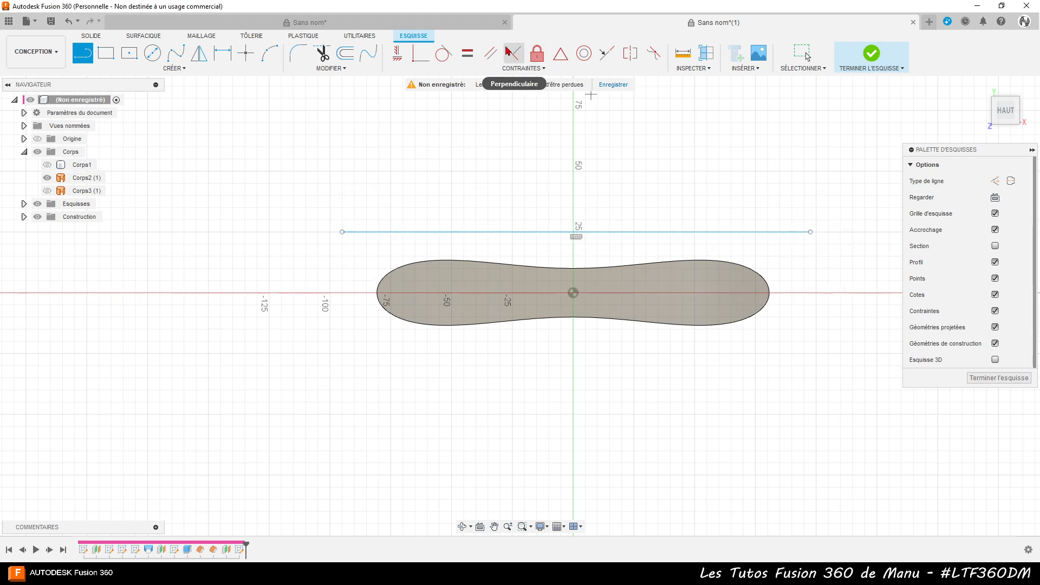
- Constrain the line's midpoint to the origin and convert the line to construction geometry
click(559, 54)
click(596, 232)
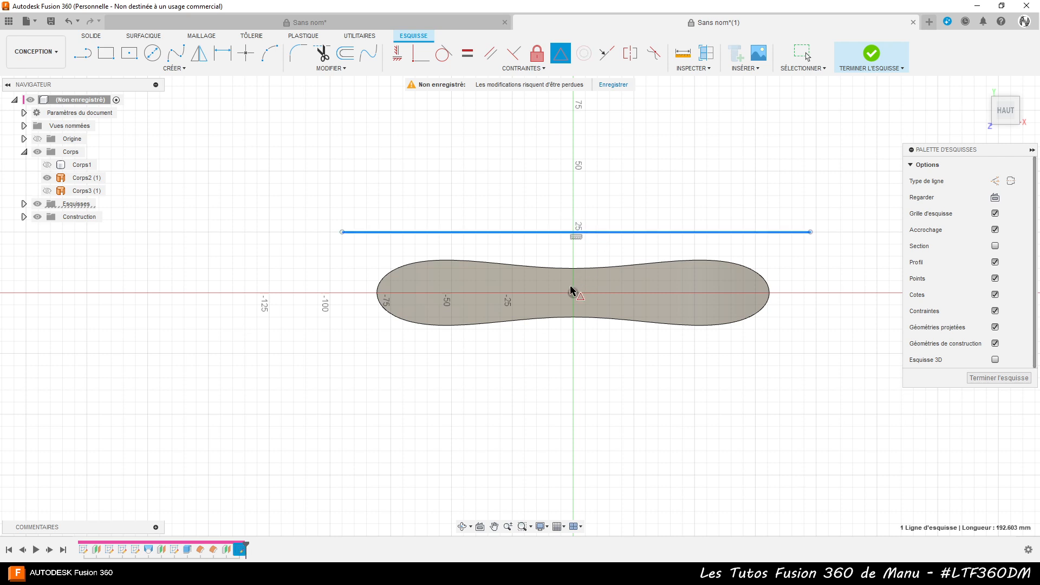
click(574, 293)
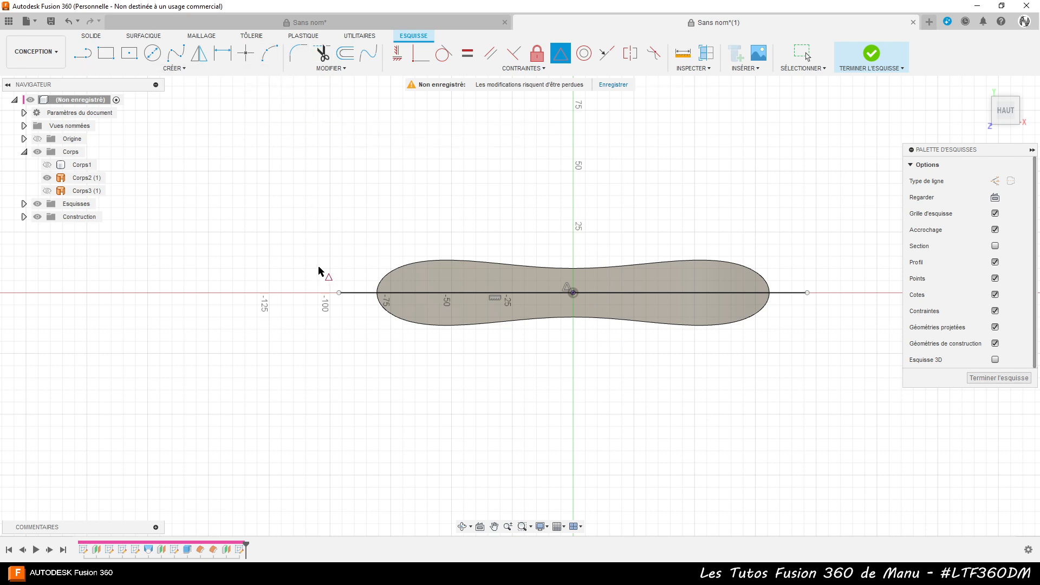
key(Escape)
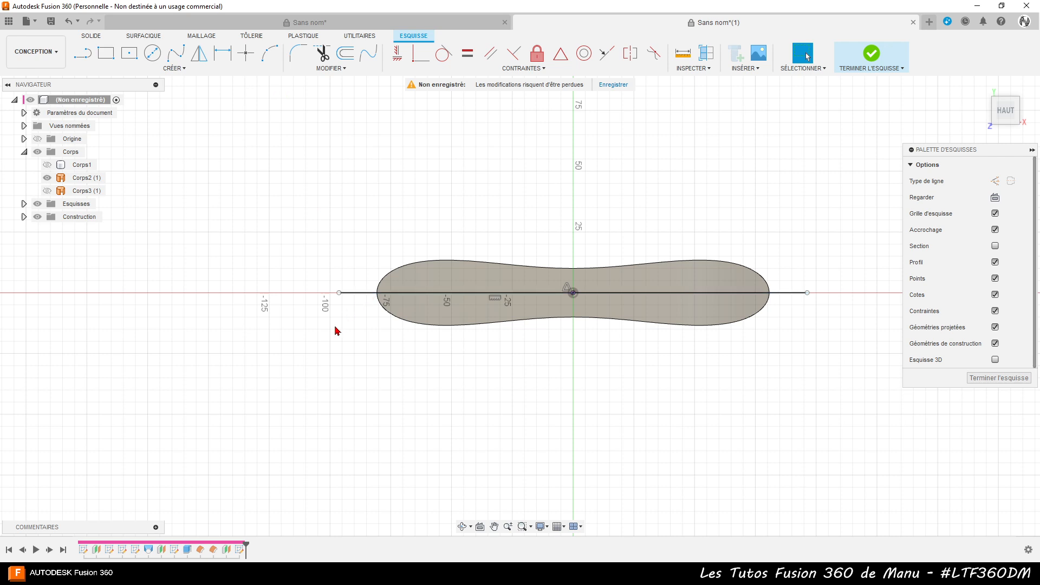
click(349, 293)
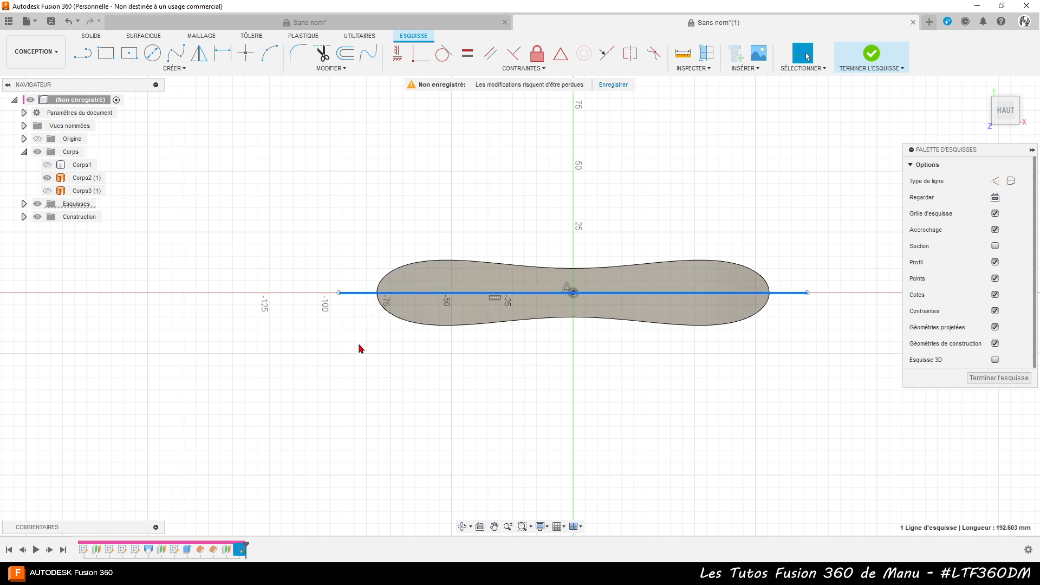
key(x)
click(420, 381)
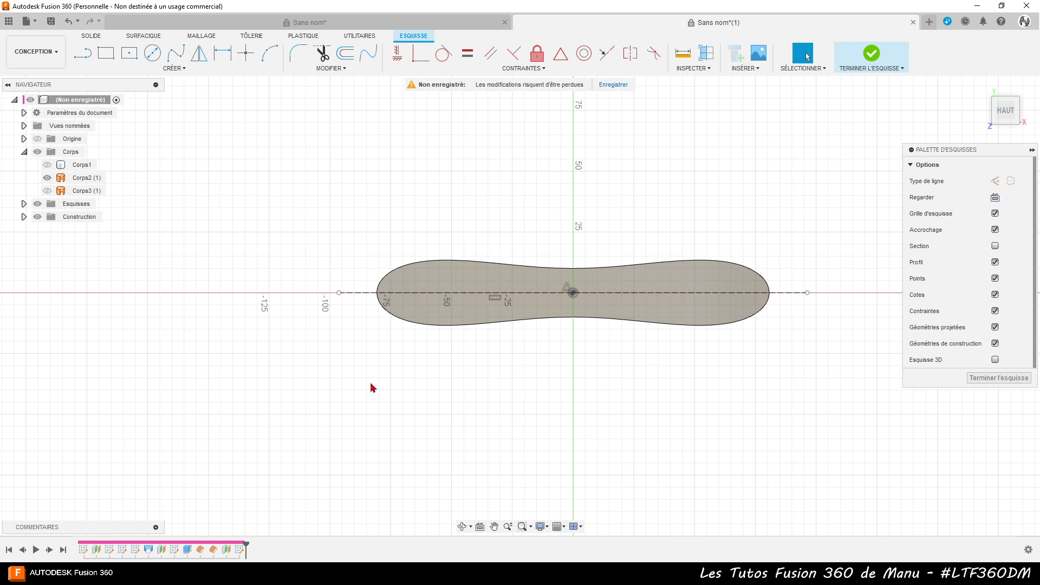
- Dimension the construction line's length between its two endpoints as 130 mm
key(d)
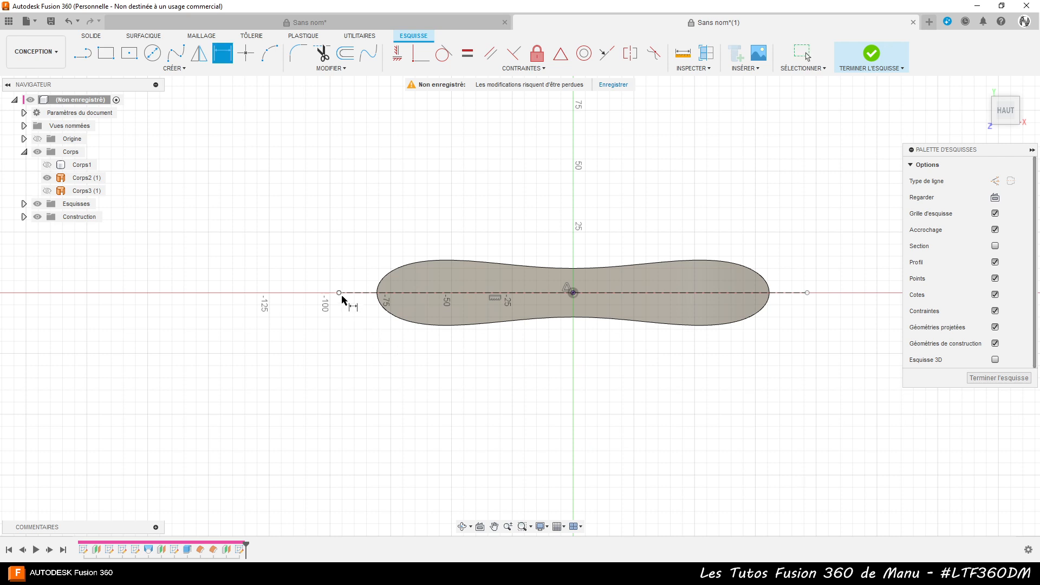
click(340, 294)
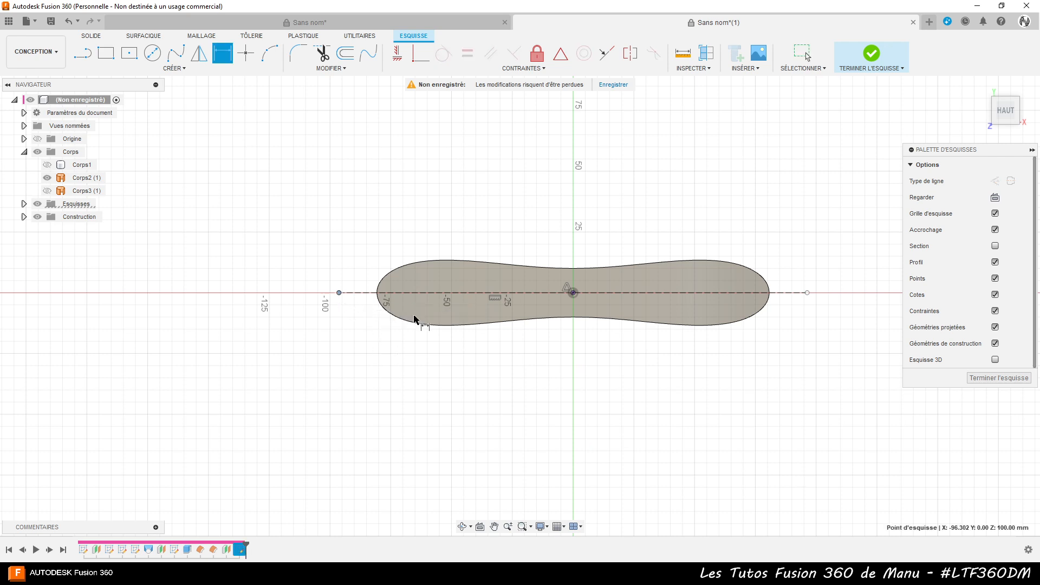
click(808, 294)
click(629, 370)
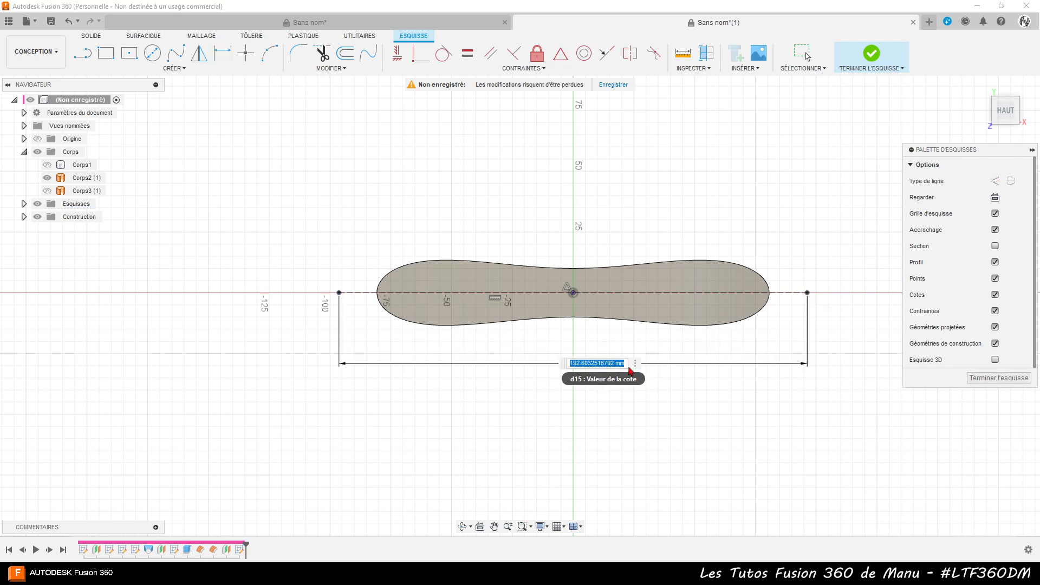
text(130)
key(Return)
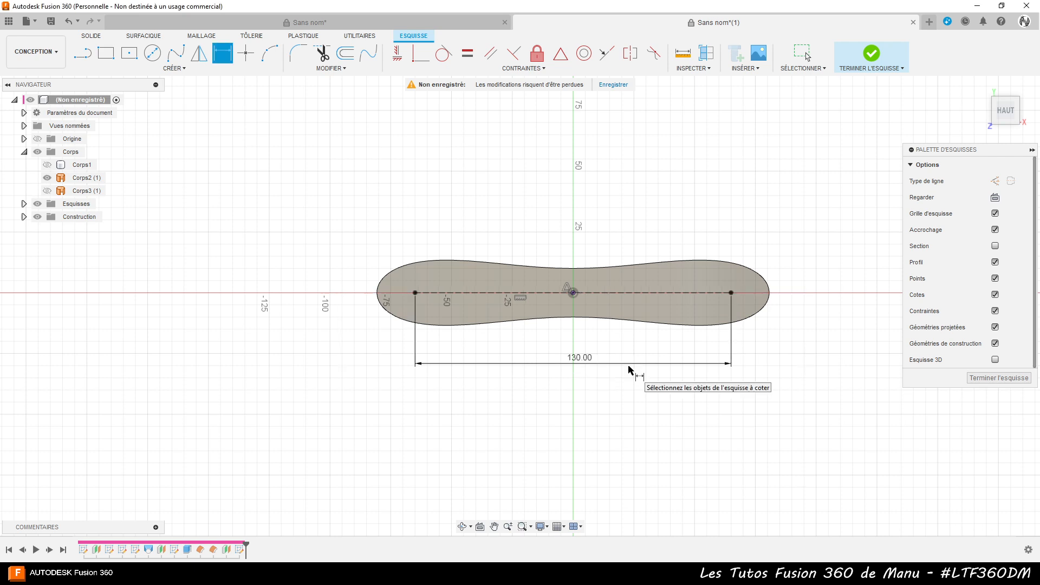
- Draw a center-to-center slot 8 mm wide between the construction line's endpoints and finish the sketch
scroll(574, 404, up, 1)
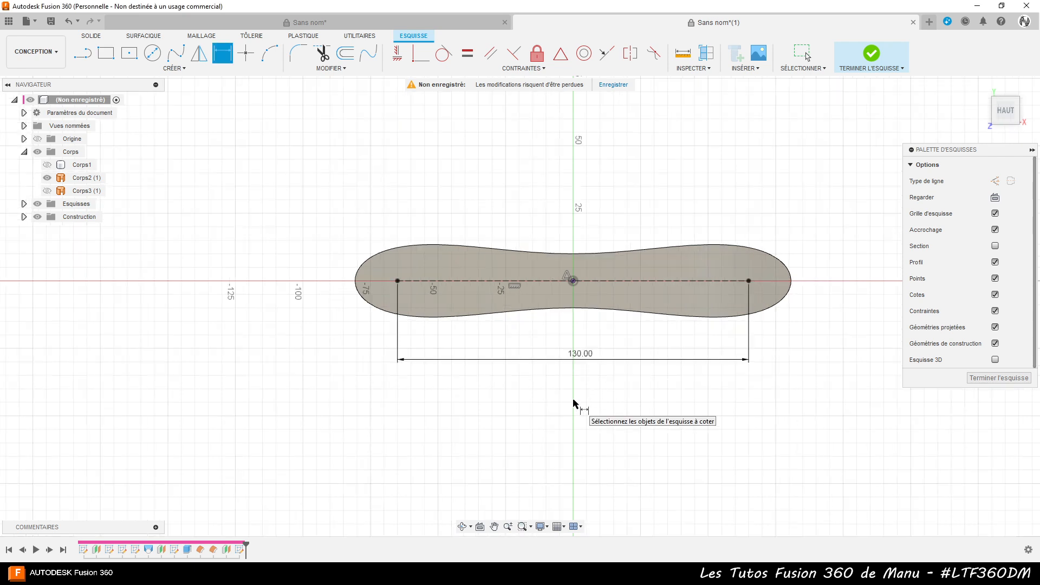
scroll(575, 403, up, 1)
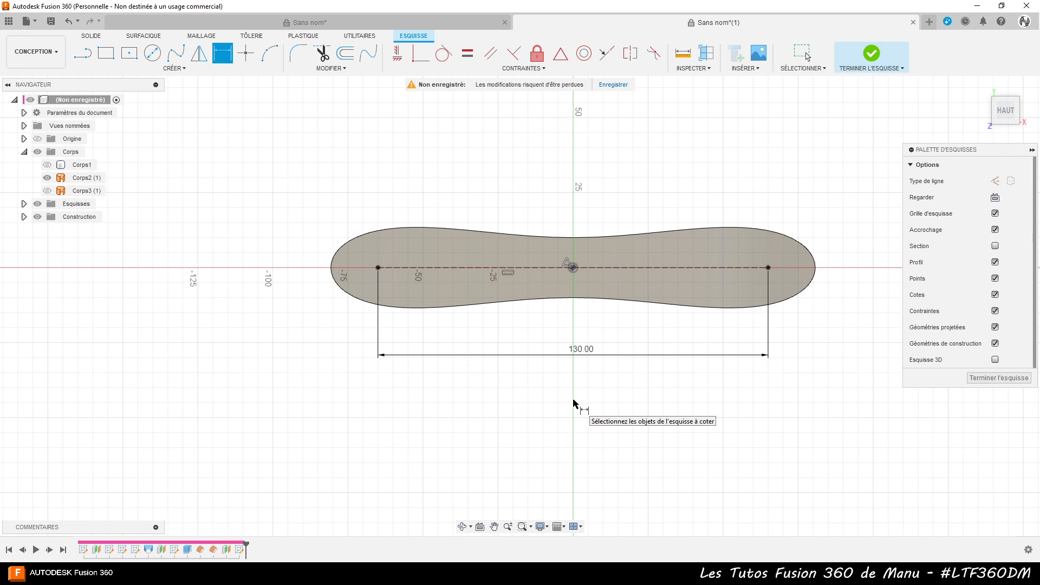
click(174, 72)
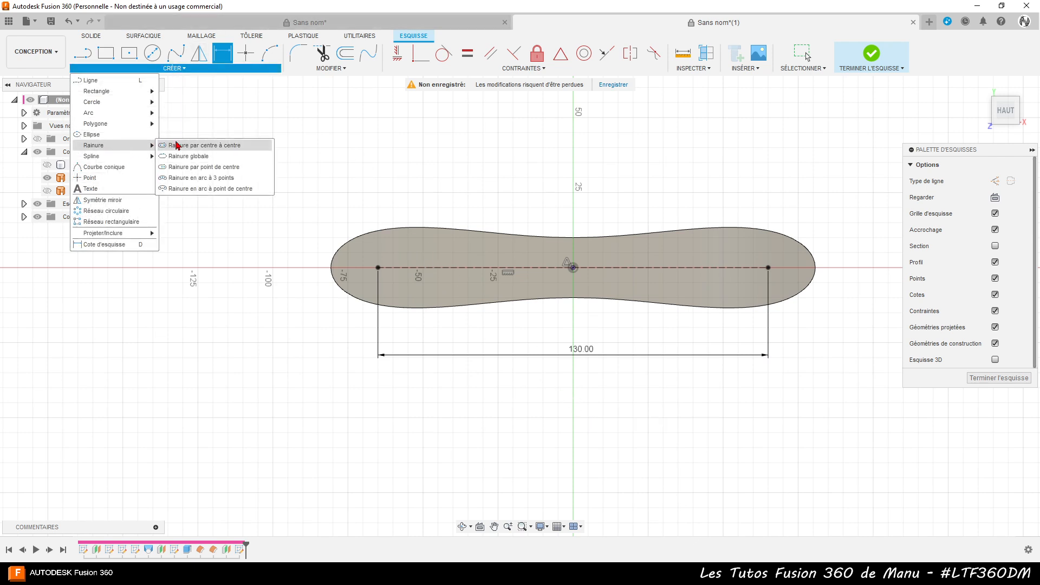
click(183, 150)
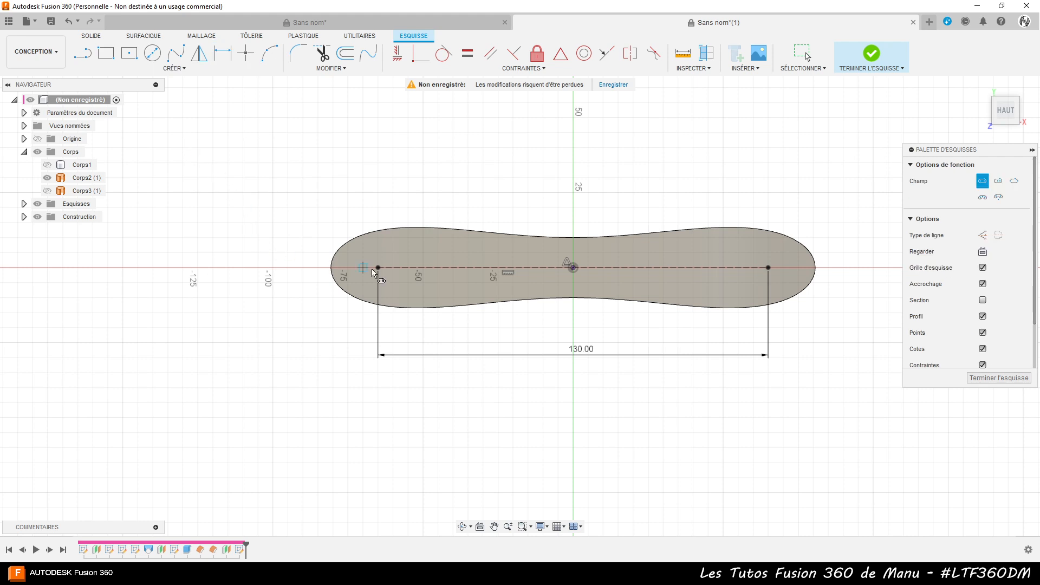
click(379, 268)
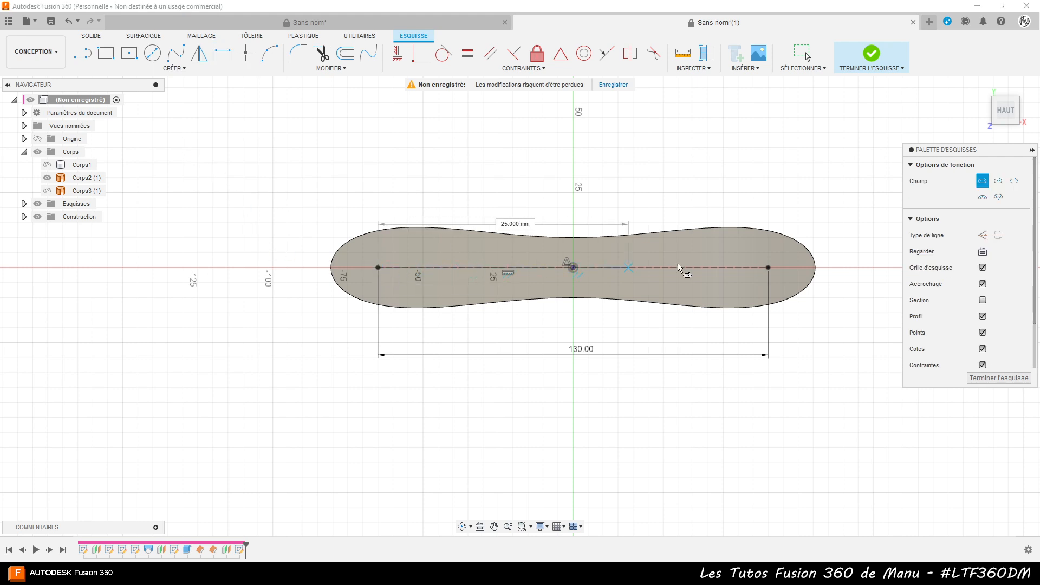
click(769, 268)
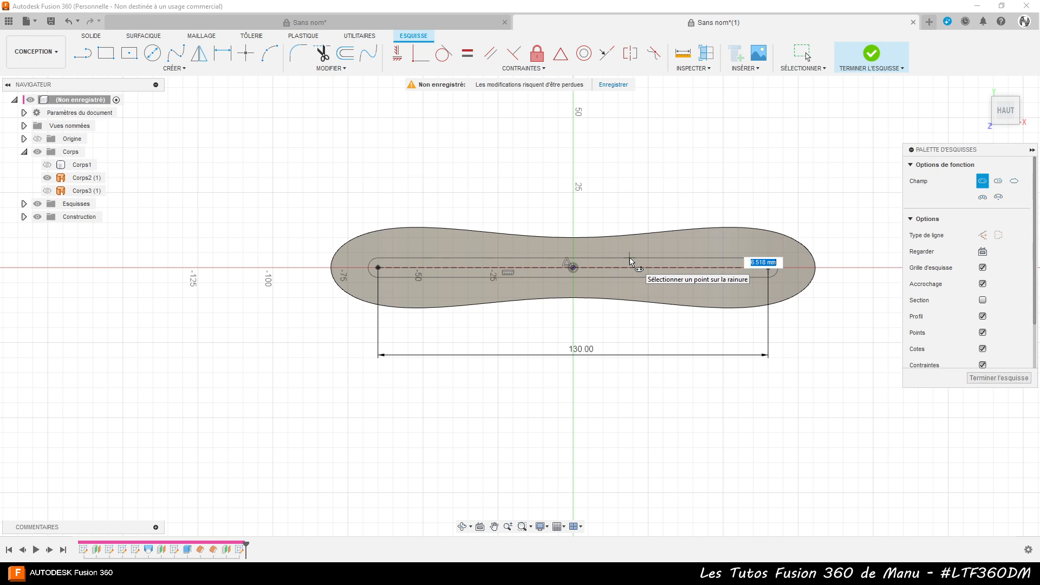
text(8)
key(Tab)
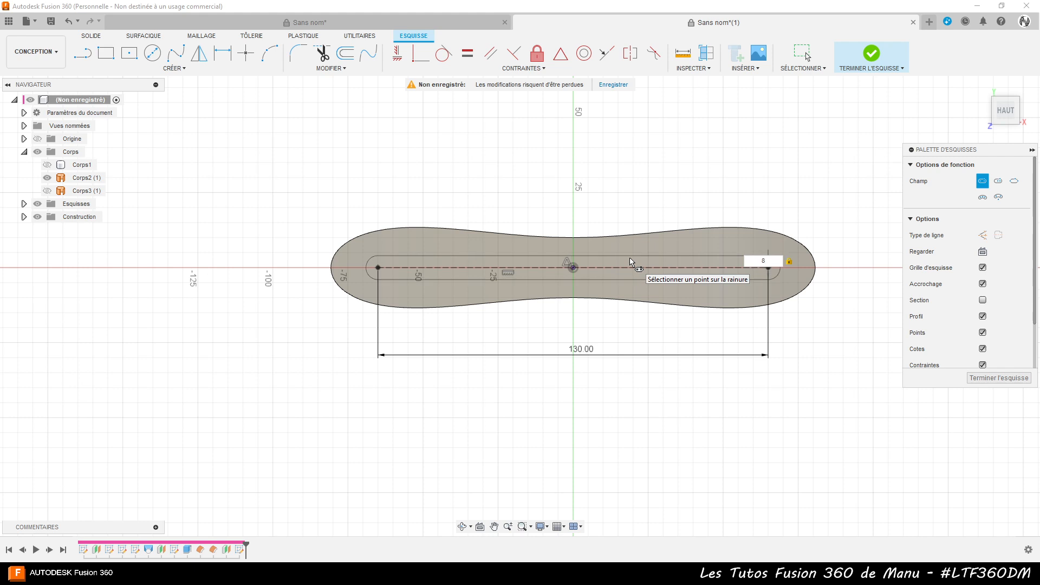
click(631, 262)
key(Escape)
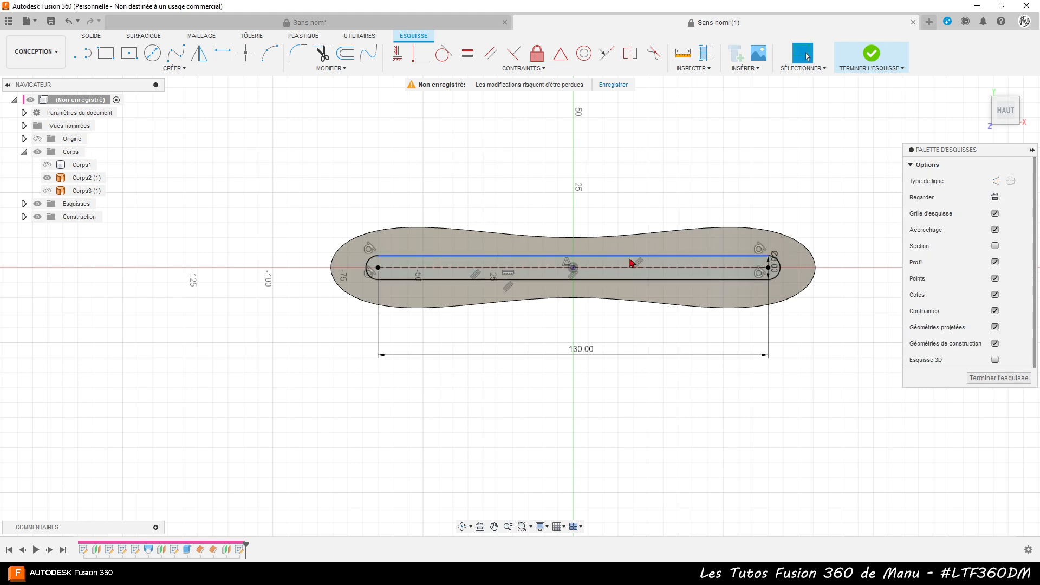
scroll(810, 292, up, 3)
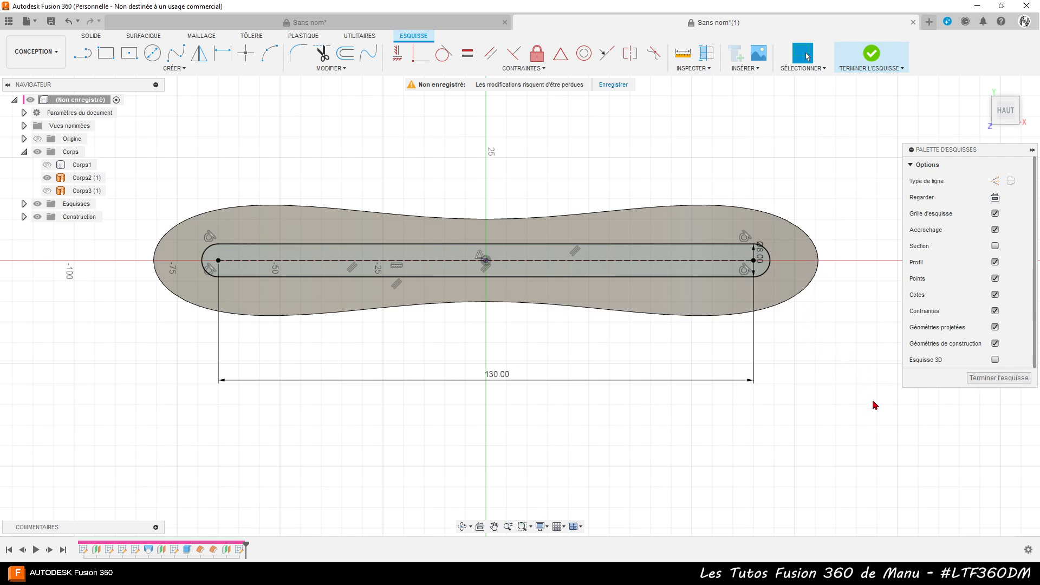
click(994, 378)
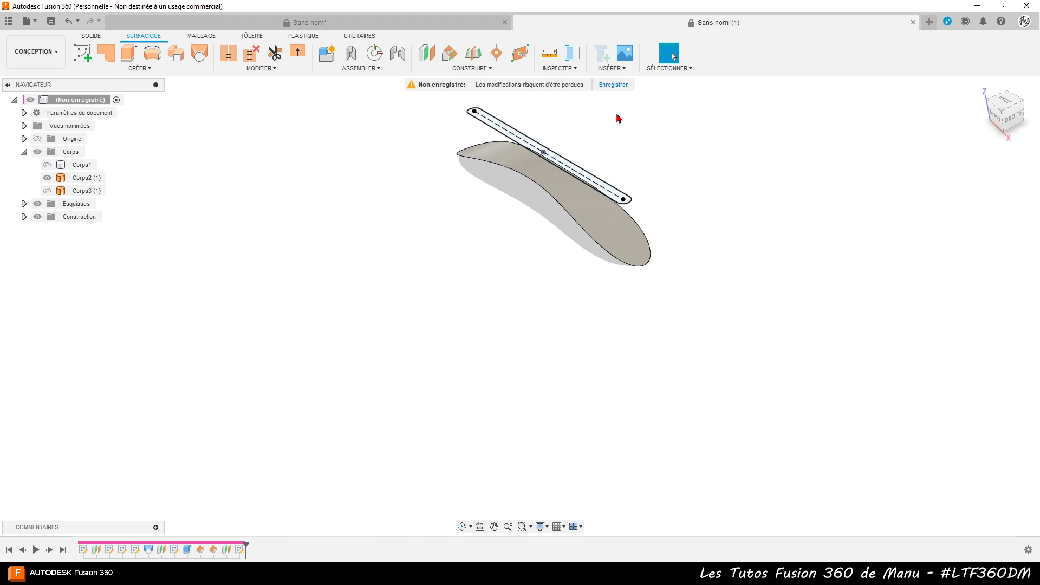
- Split the visible curved surface body using the slot sketch profile as the splitting tool
click(262, 68)
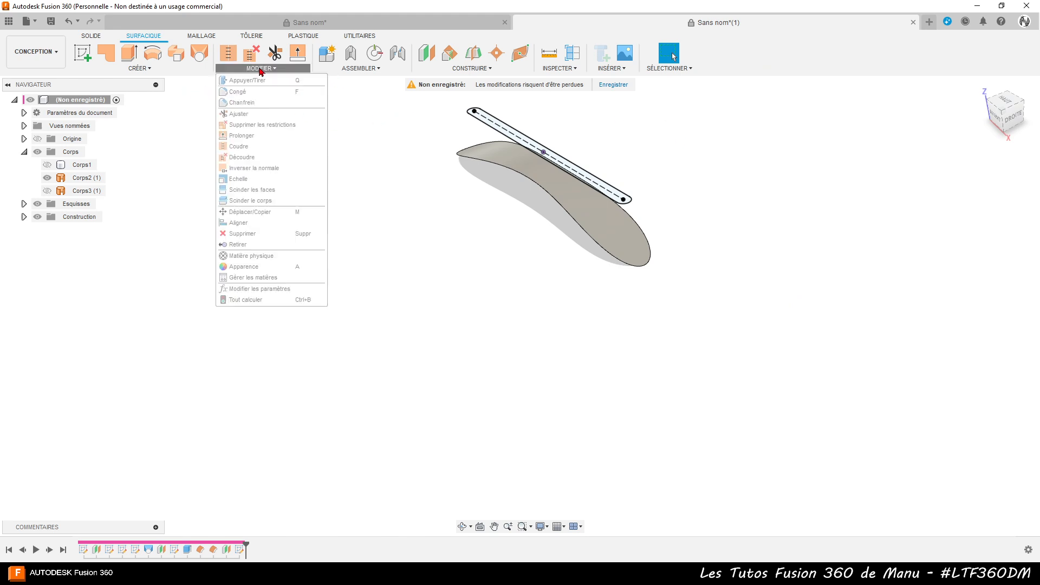
click(248, 201)
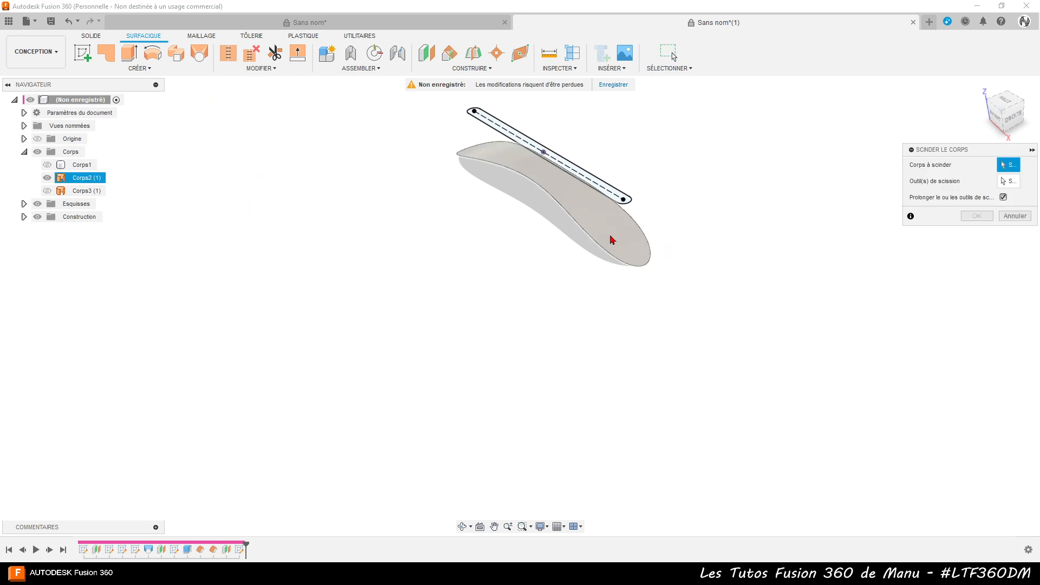
click(612, 240)
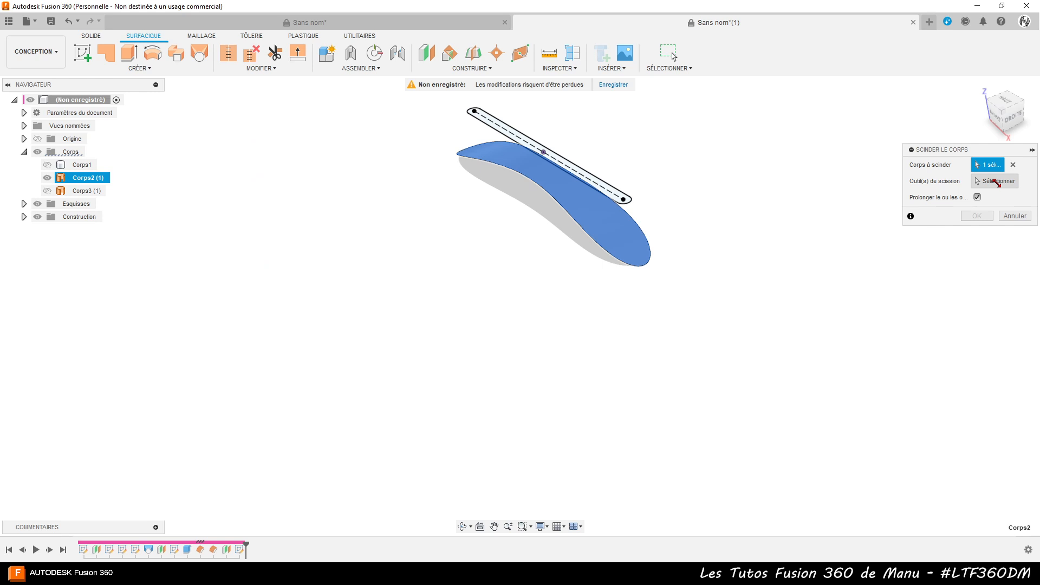
click(997, 182)
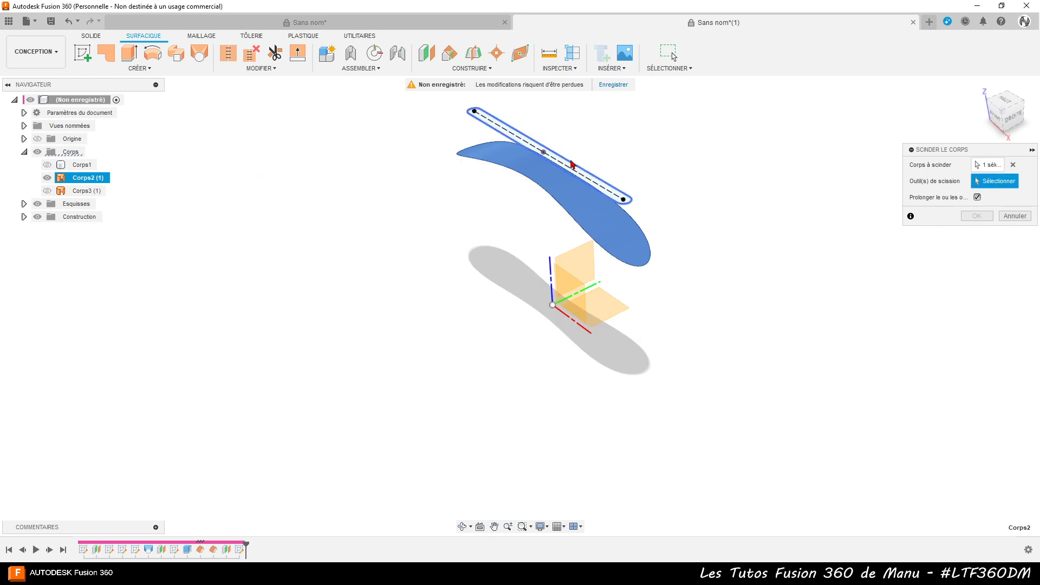
click(573, 165)
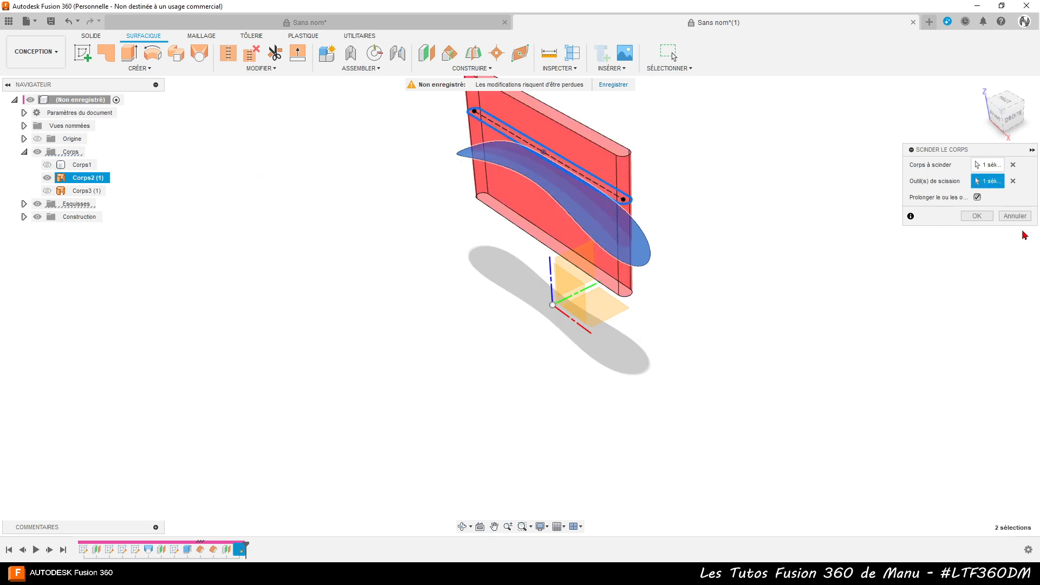
click(977, 215)
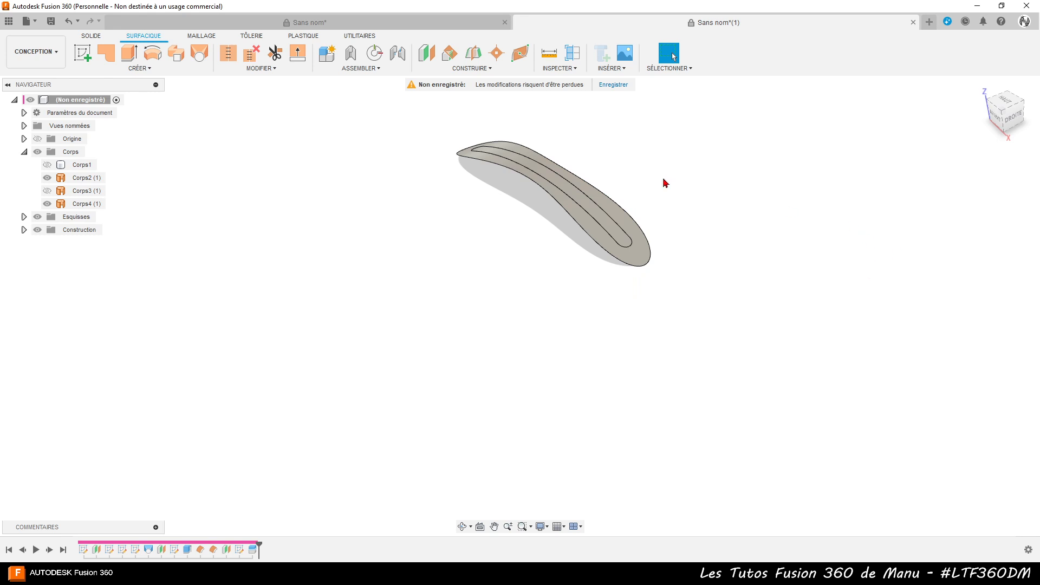
- Remove the outer surface body surrounding the slot-shaped strip with the Remove command
click(640, 261)
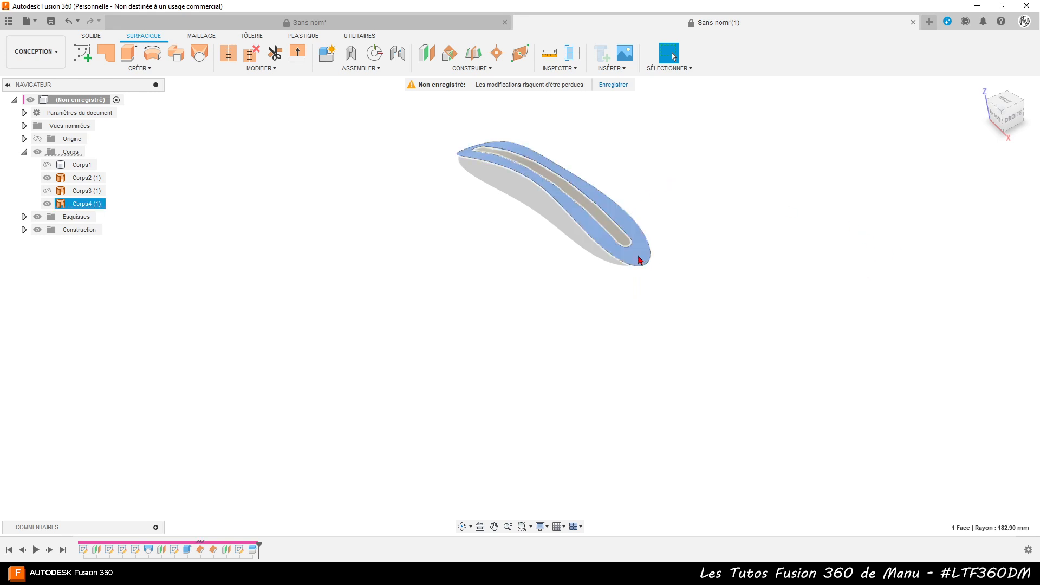
click(76, 204)
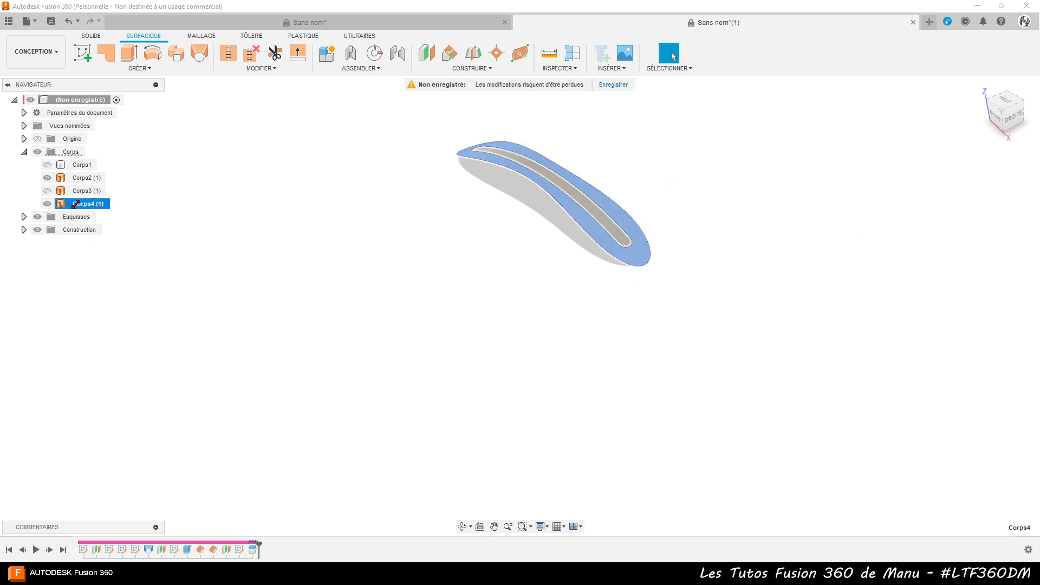
right_click(76, 205)
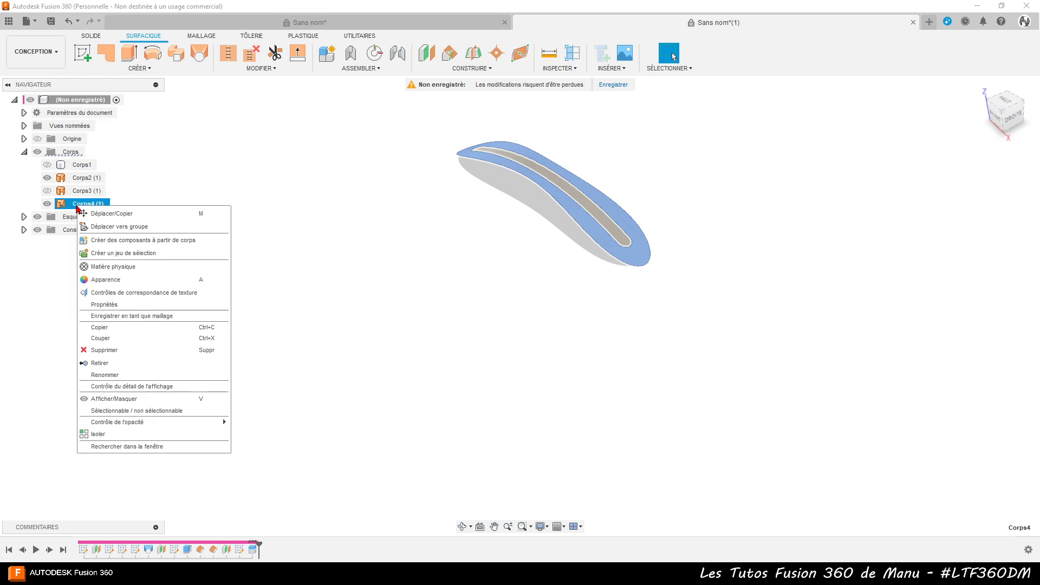
click(125, 364)
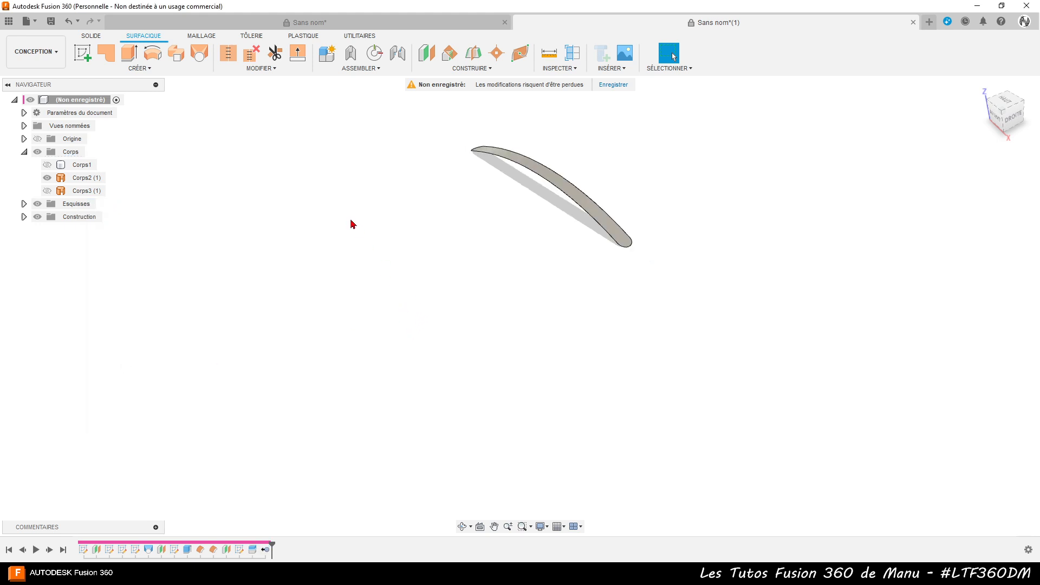
- Show the hidden larger surface body Corps3 and start a sketch on the XZ plane
click(47, 191)
mouse_move(511, 342)
shift+middle_down()
mouse_move(553, 281)
mouse_move(551, 171)
mouse_move(546, 299)
mouse_move(511, 334)
shift+middle_up()
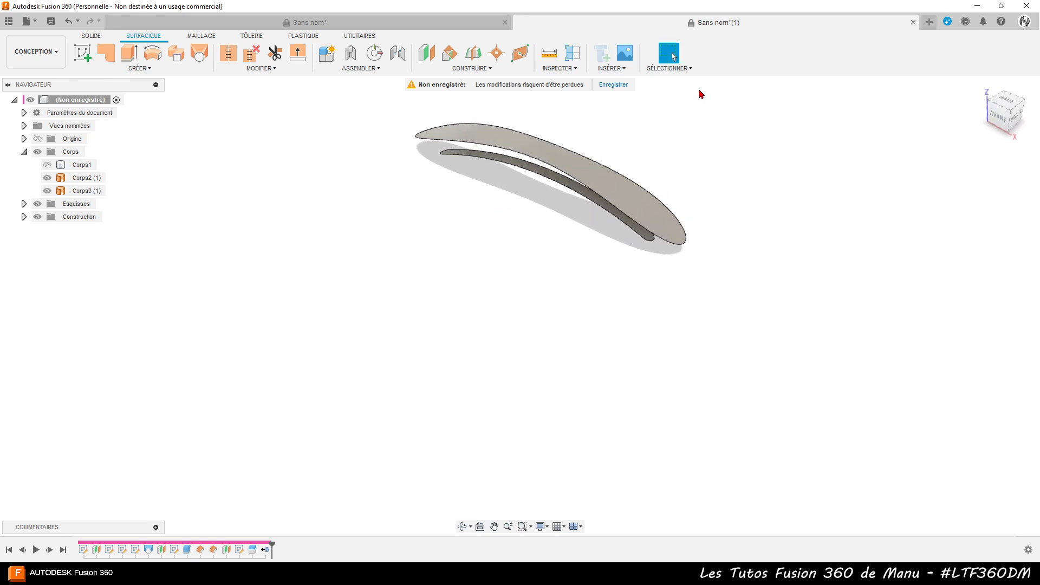
scroll(666, 106, up, 3)
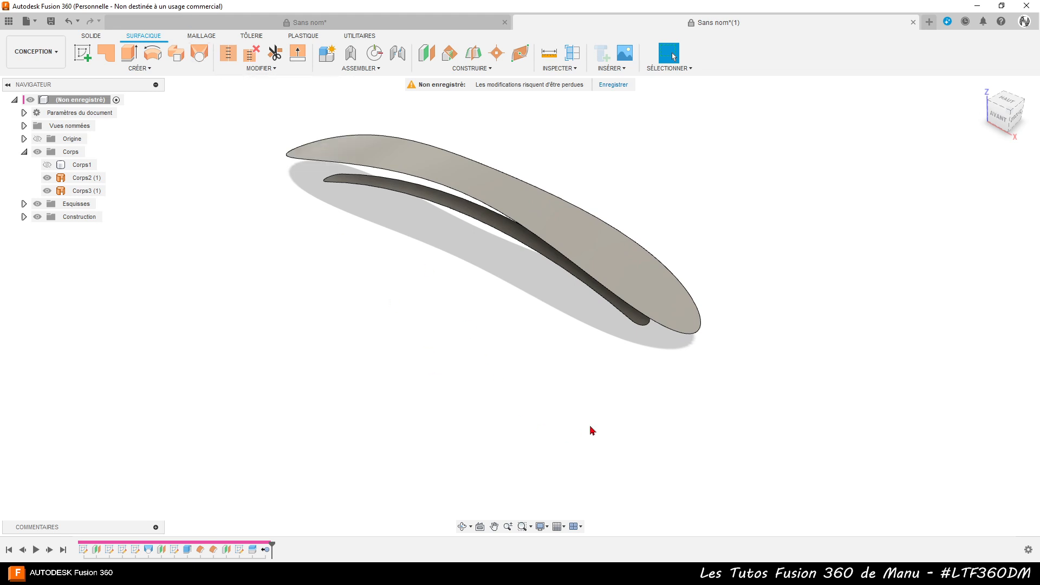
click(687, 332)
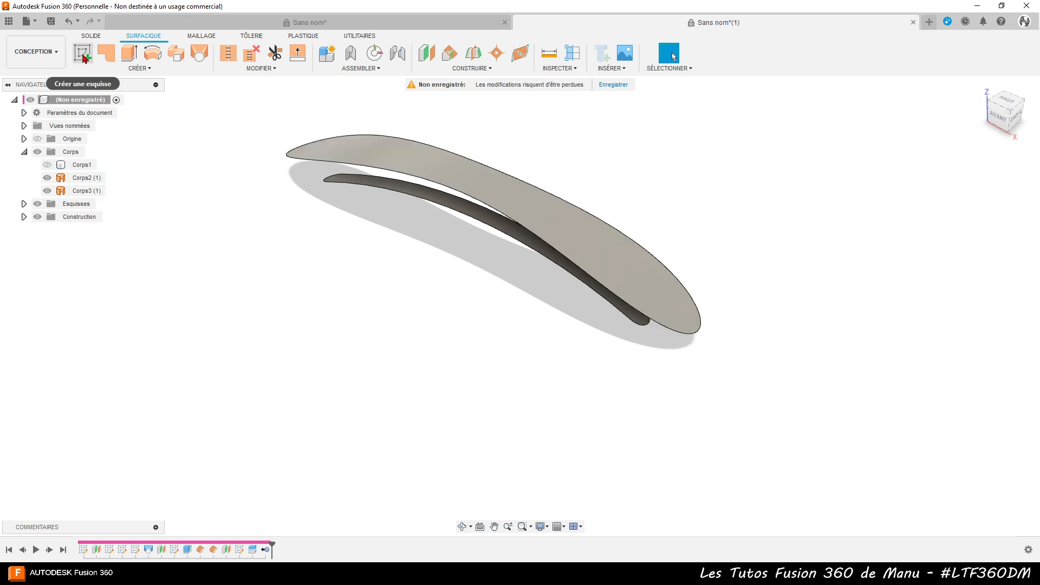
click(84, 54)
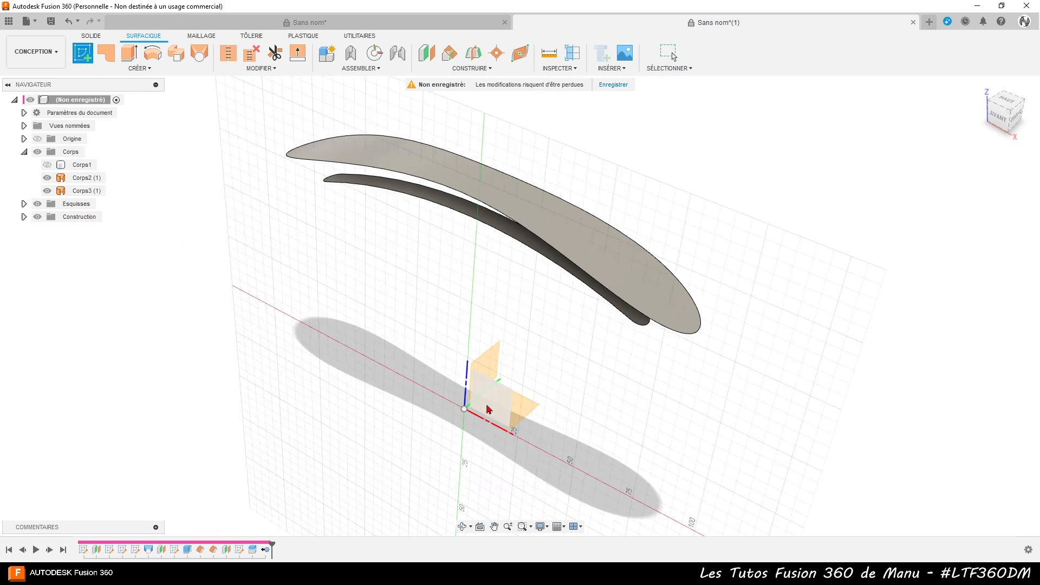
click(501, 404)
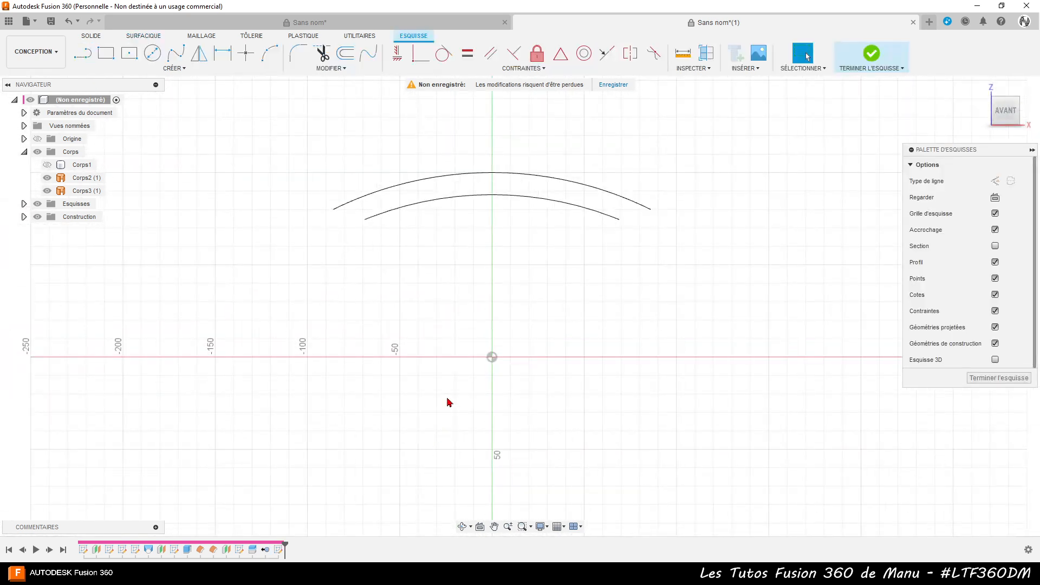
- Try to create intersection points on the sketch plane from the end geometry of both curved surfaces
click(175, 69)
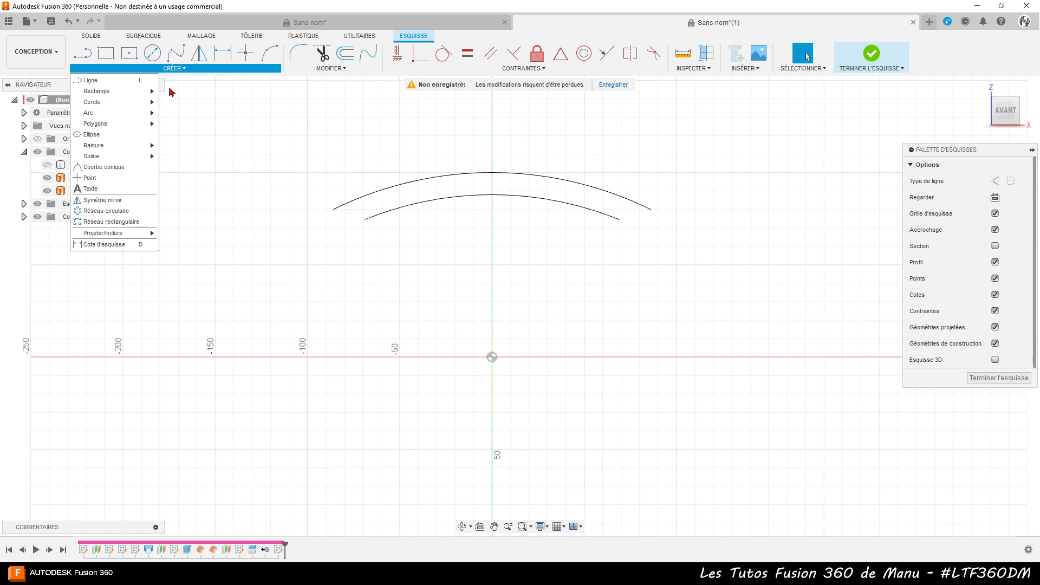
mouse_move(124, 234)
click(211, 248)
shift+middle_drag(344, 251, 360, 265)
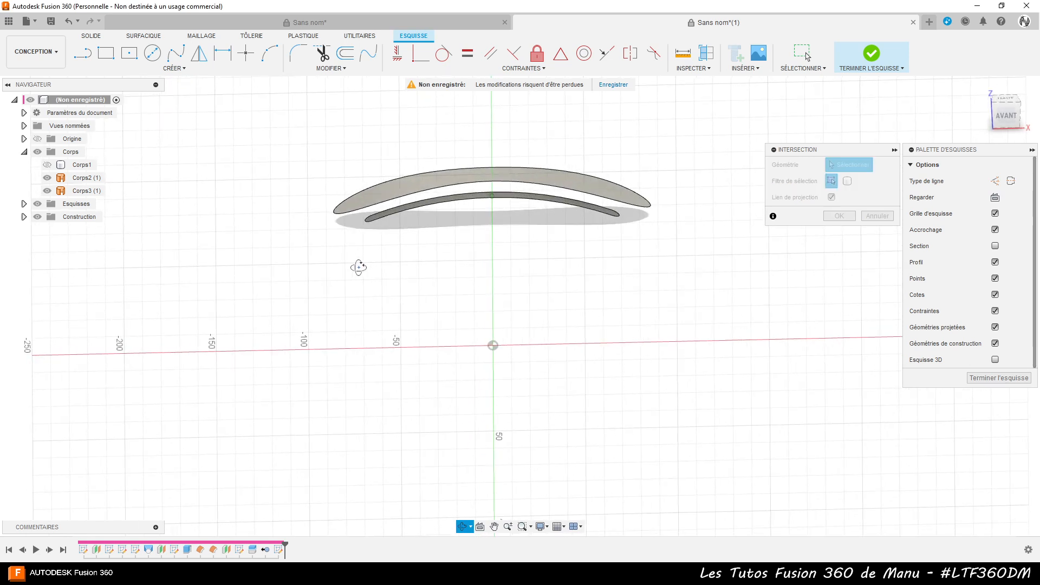
click(340, 216)
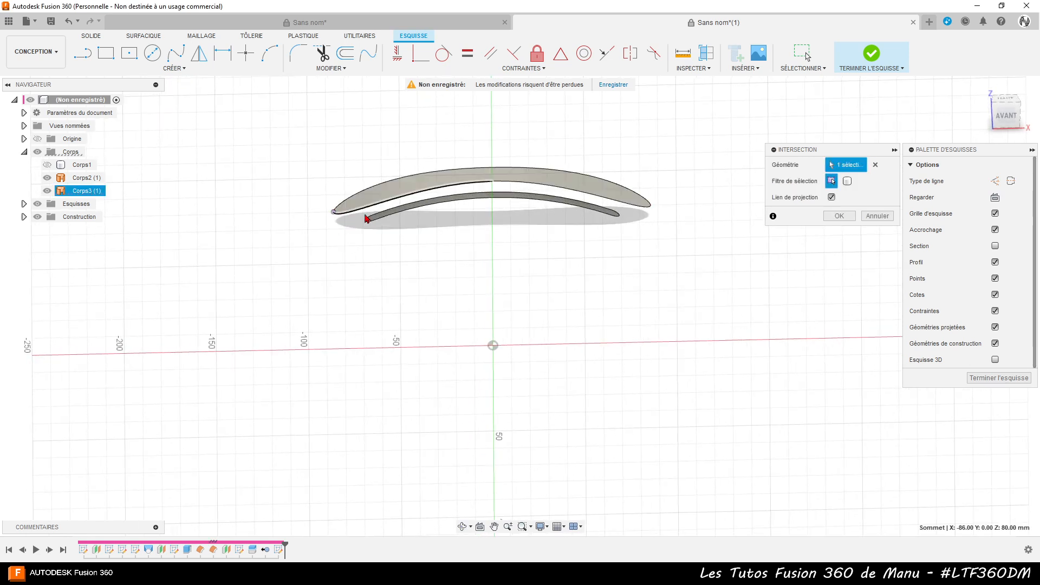
click(645, 210)
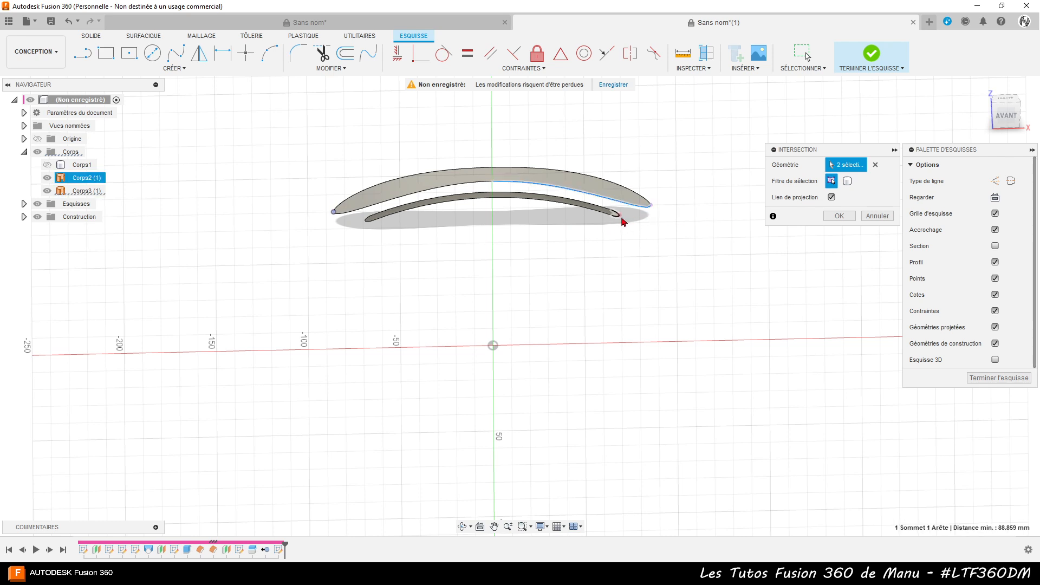
click(617, 217)
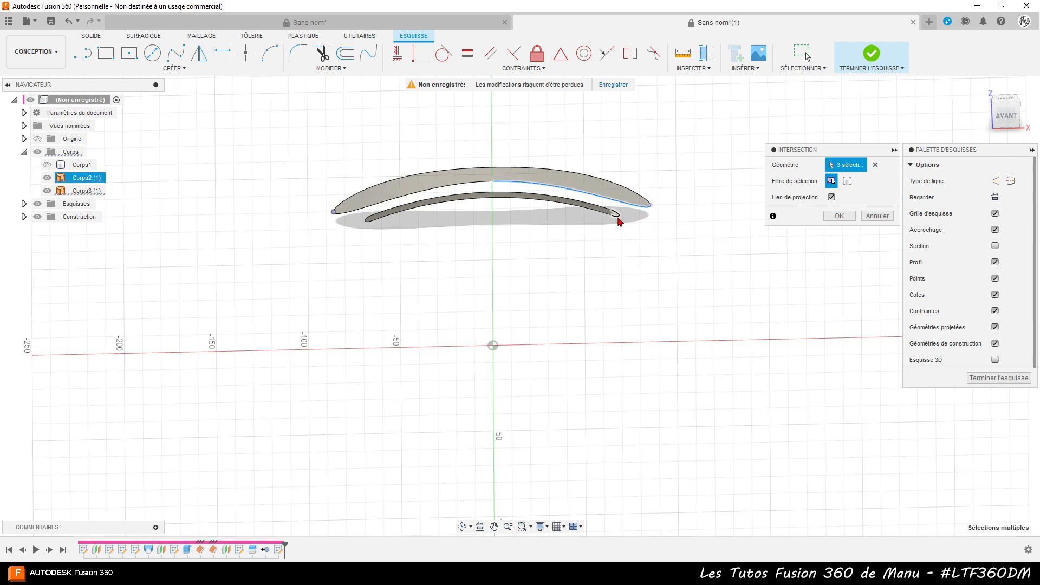
click(366, 226)
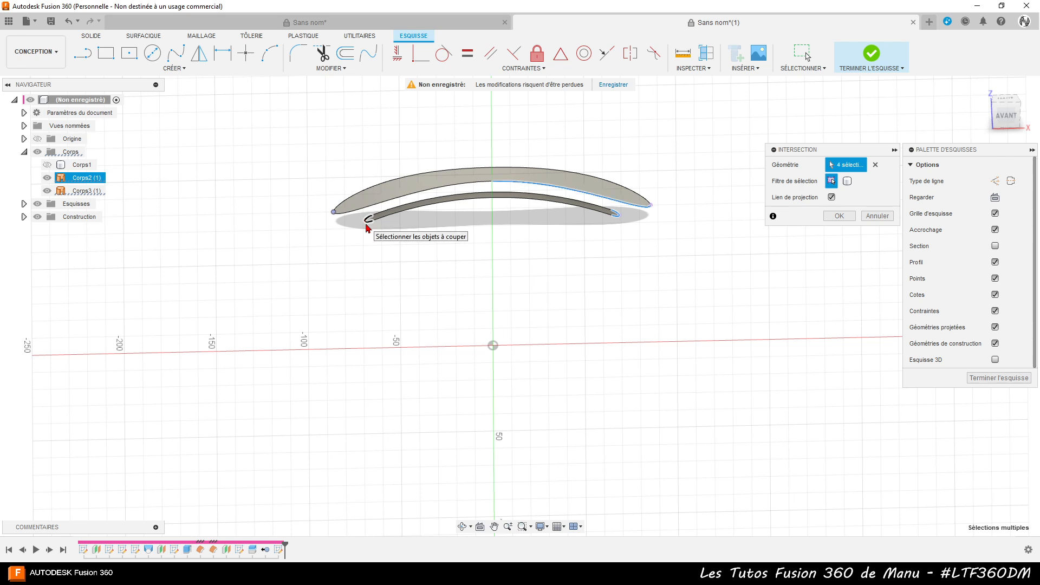
scroll(368, 227, up, 3)
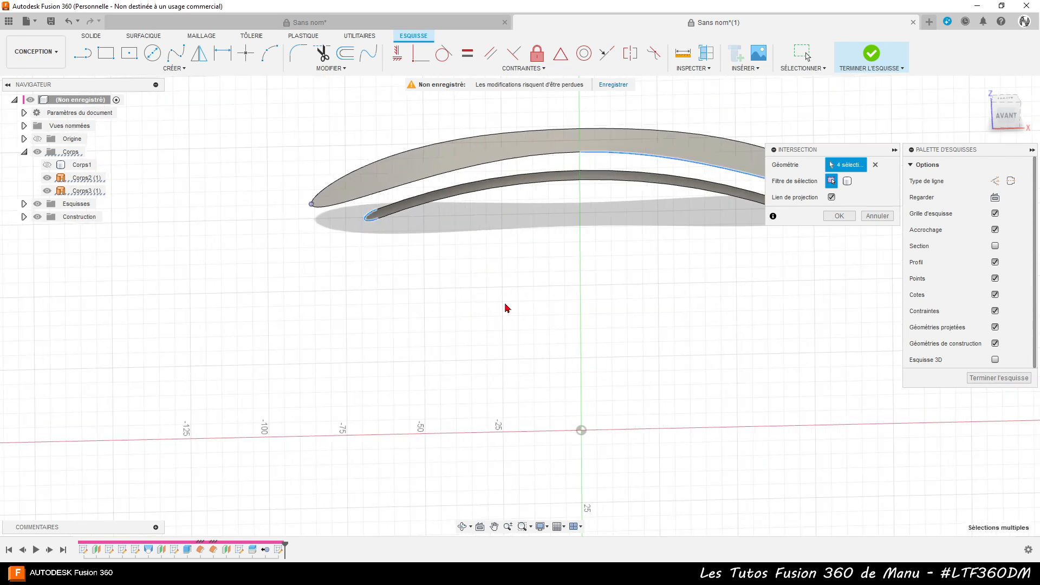
scroll(420, 304, down, 2)
click(839, 216)
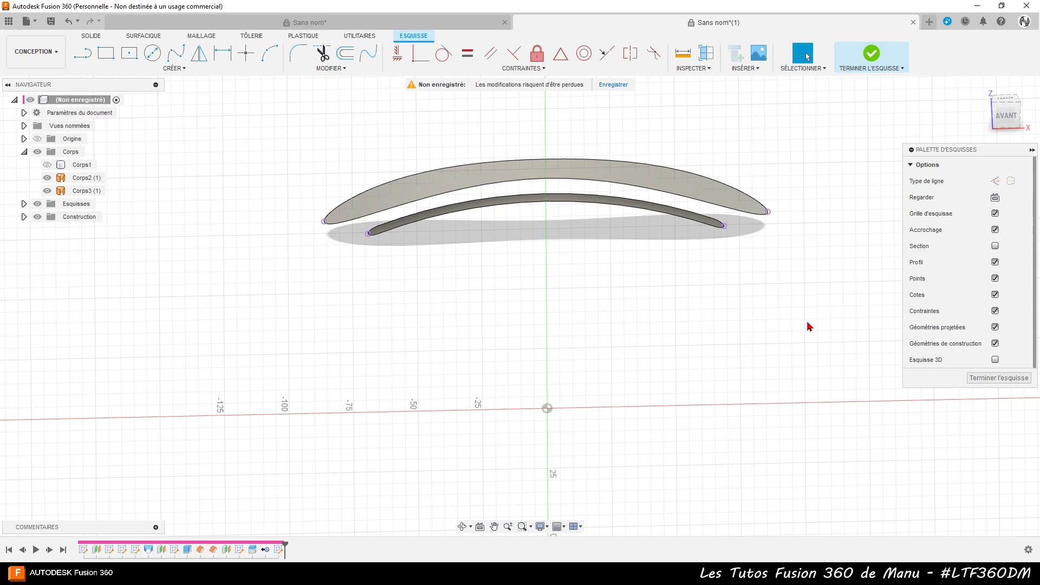
click(68, 21)
- Preview the intersection curves of both curved surface bodies with the Intersection command's body selection filter
click(173, 68)
mouse_move(135, 235)
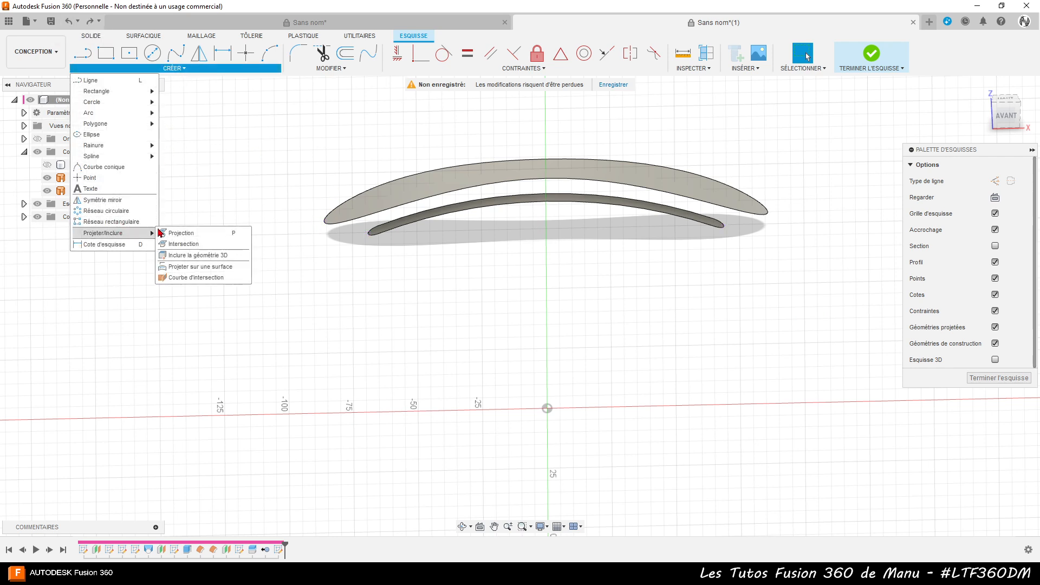
click(195, 245)
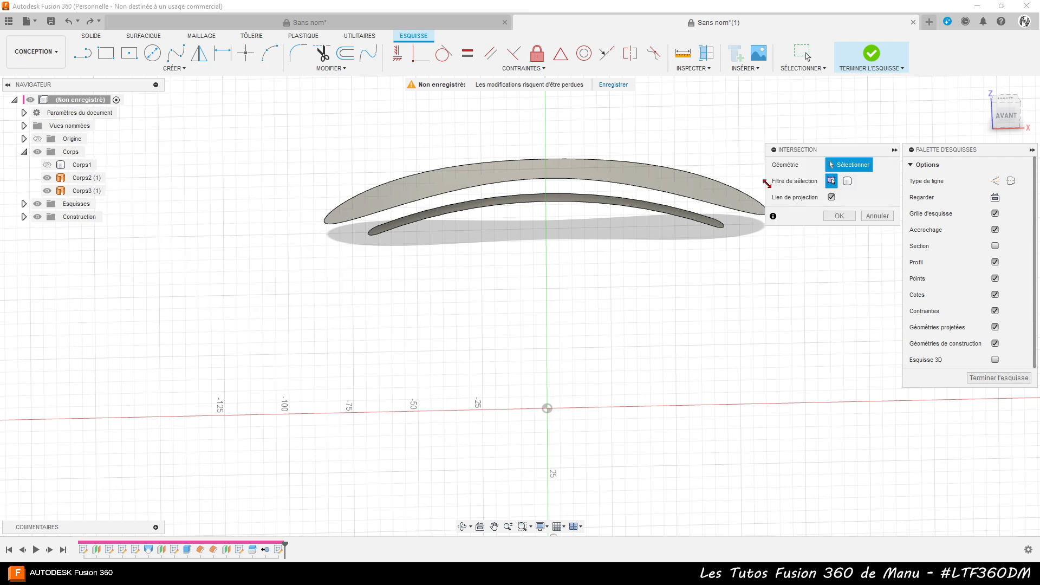
click(848, 182)
click(716, 202)
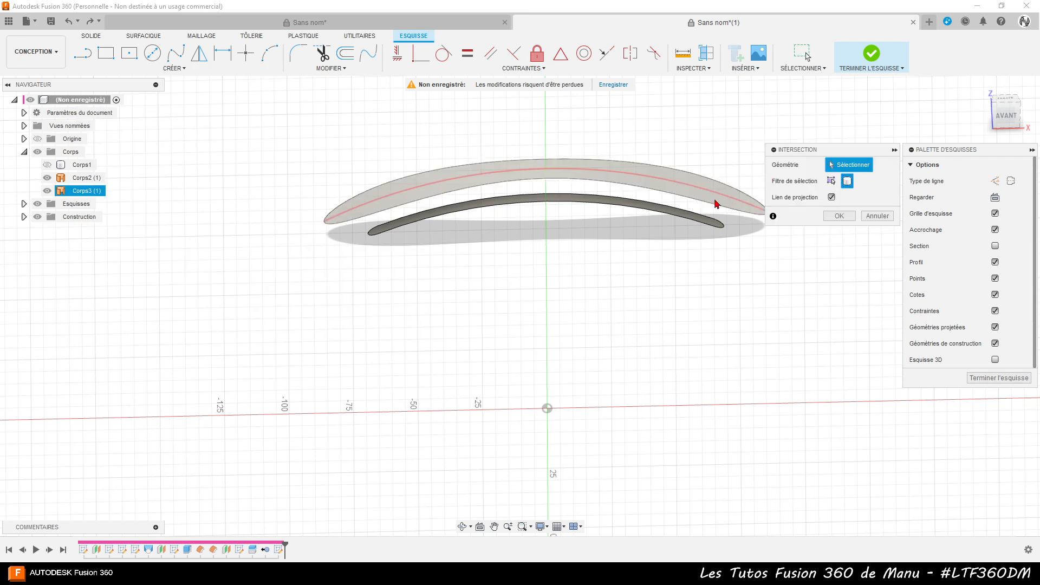
click(476, 209)
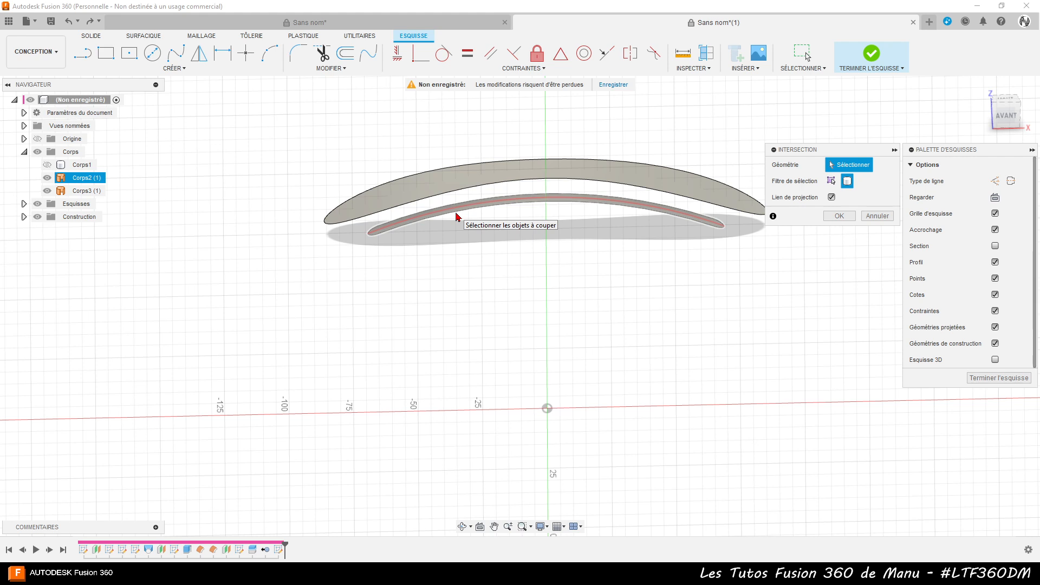
click(457, 218)
- Create intersection points on the sketch plane from the end edges of both curved surfaces, using the specific-entity selection filter
click(832, 181)
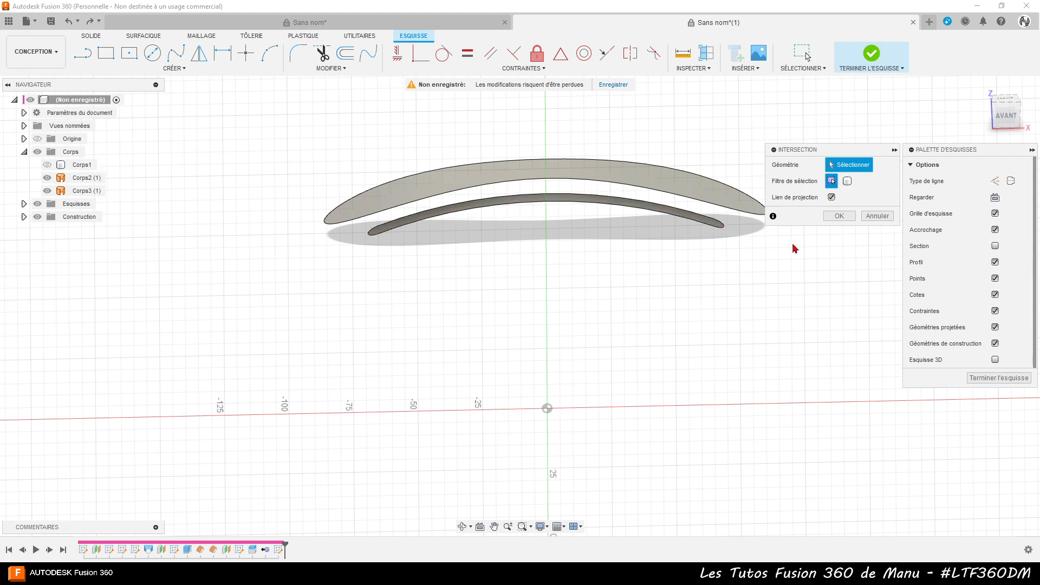
scroll(742, 225, up, 3)
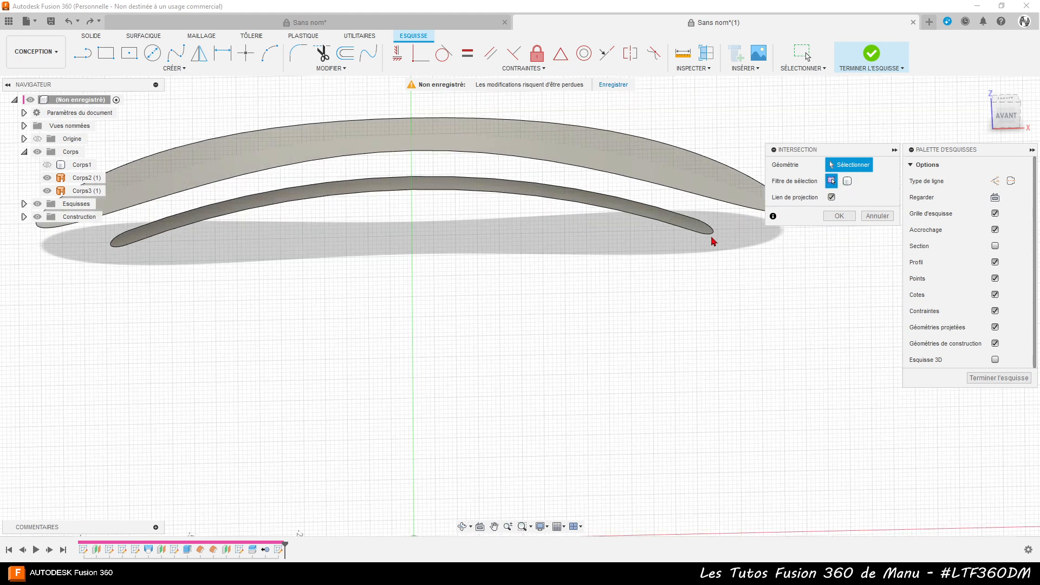
click(712, 238)
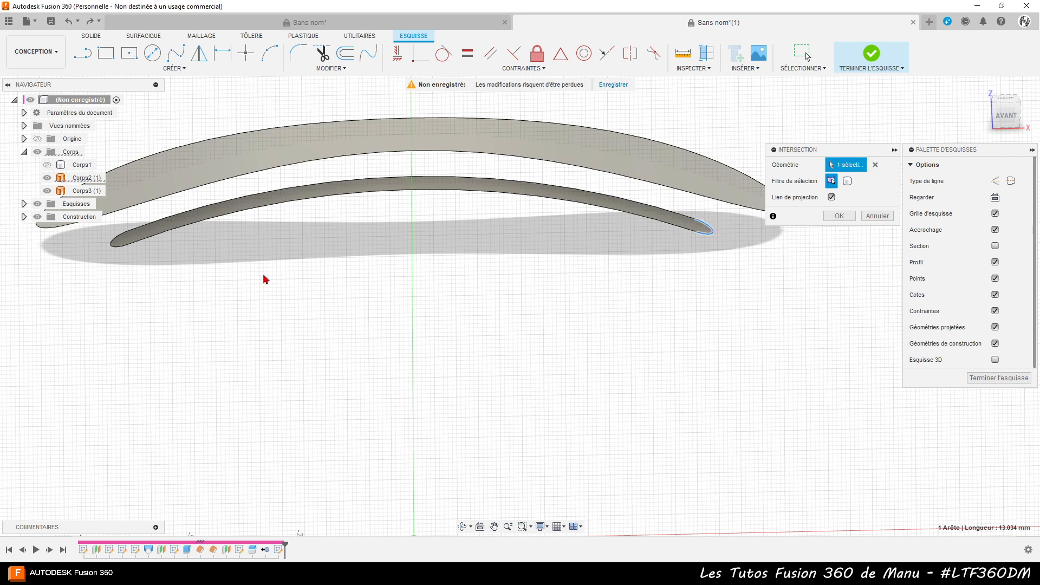
click(116, 243)
click(54, 228)
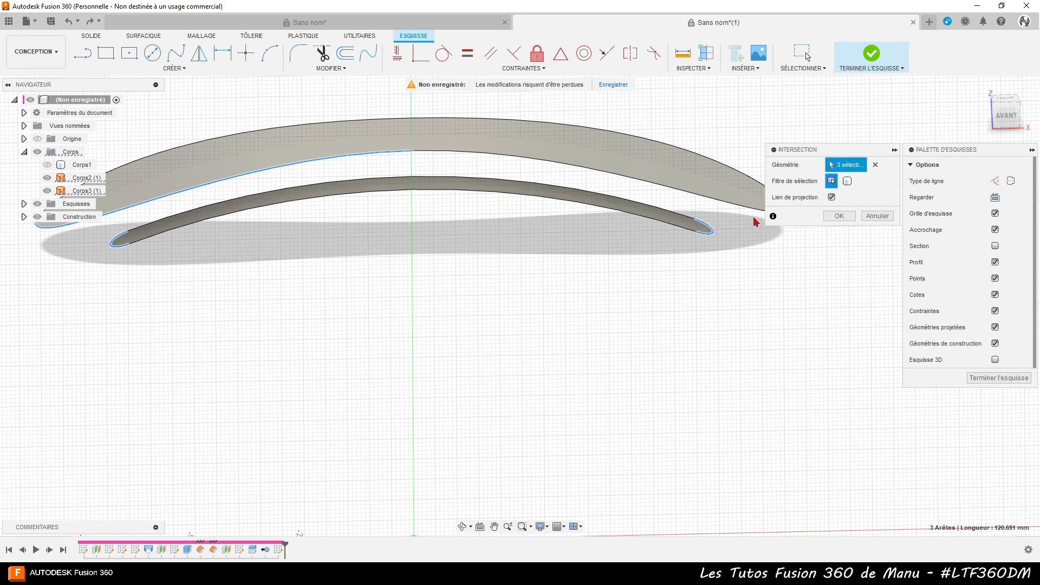
click(840, 216)
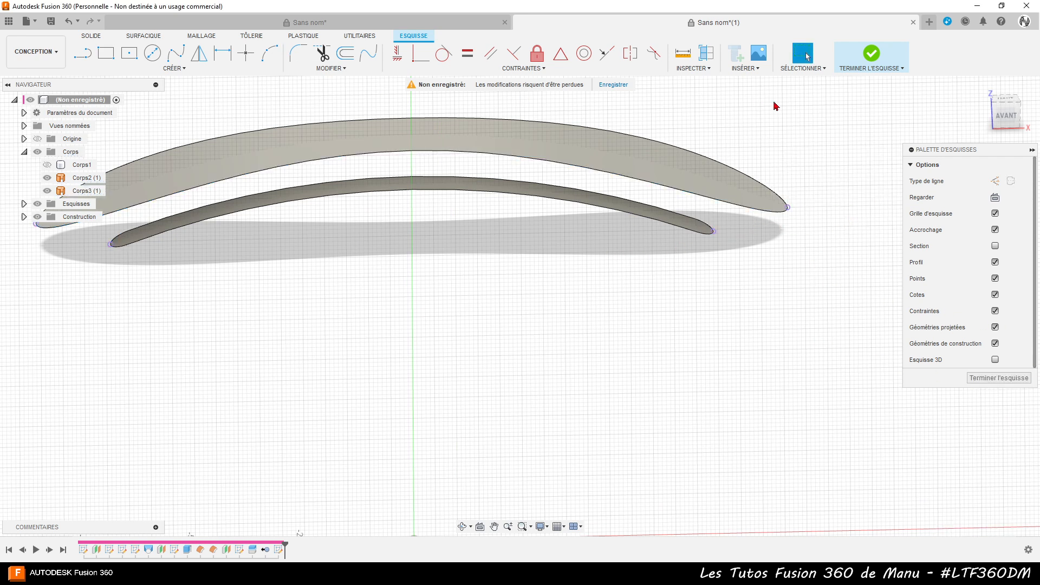
- Draw two lines joining the matching end points of the upper and lower curves at both ends, and finish the sketch
click(996, 197)
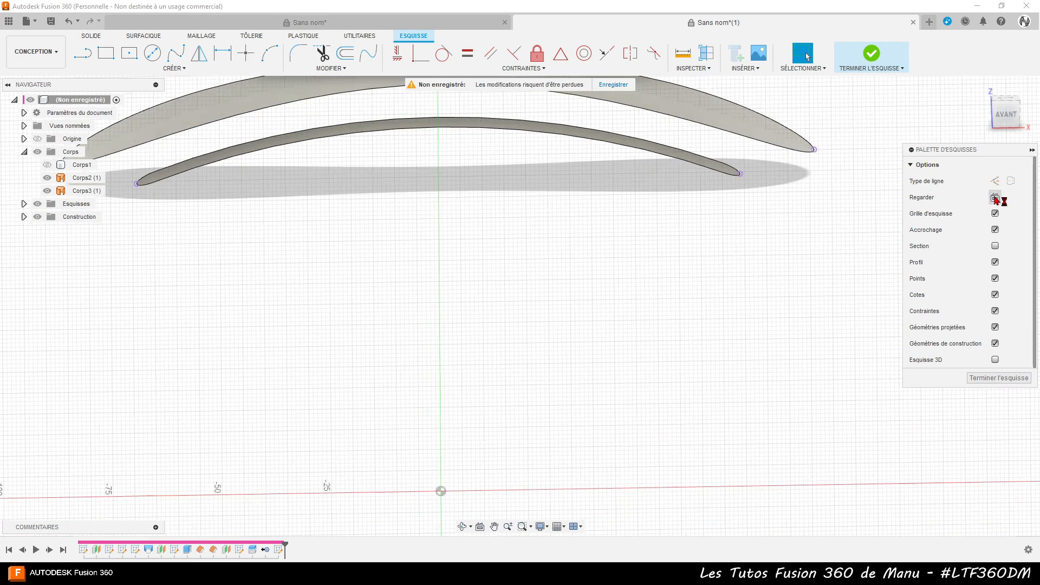
scroll(588, 390, down, 4)
scroll(627, 148, up, 4)
click(82, 52)
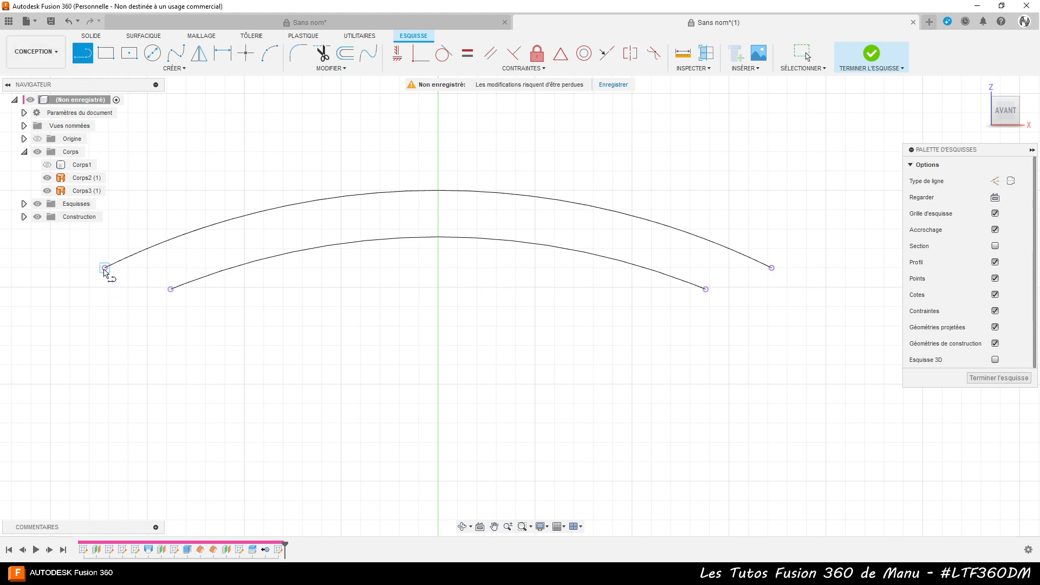
click(105, 268)
click(172, 290)
click(180, 265)
click(706, 290)
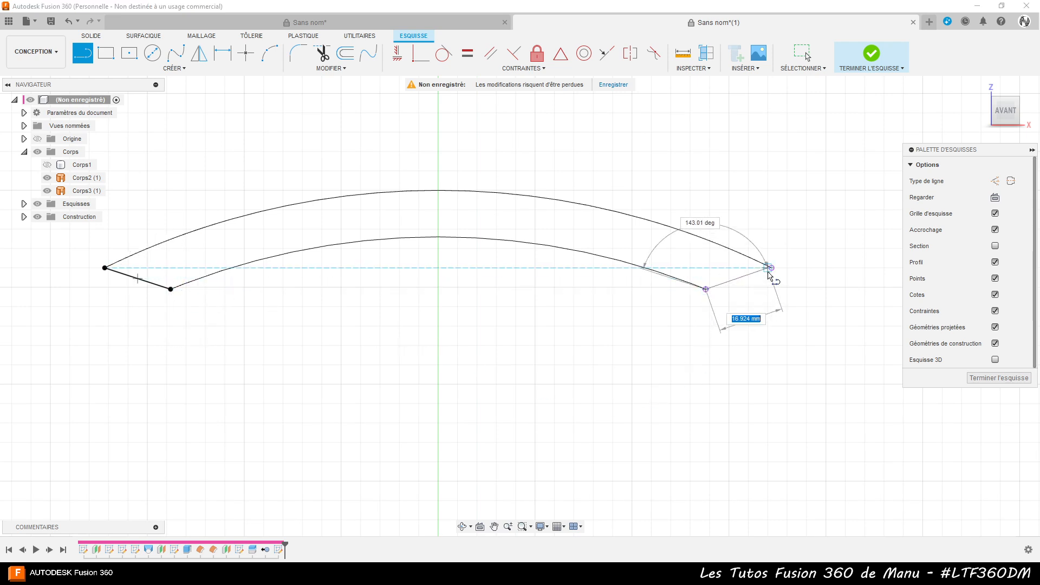
click(770, 269)
click(763, 243)
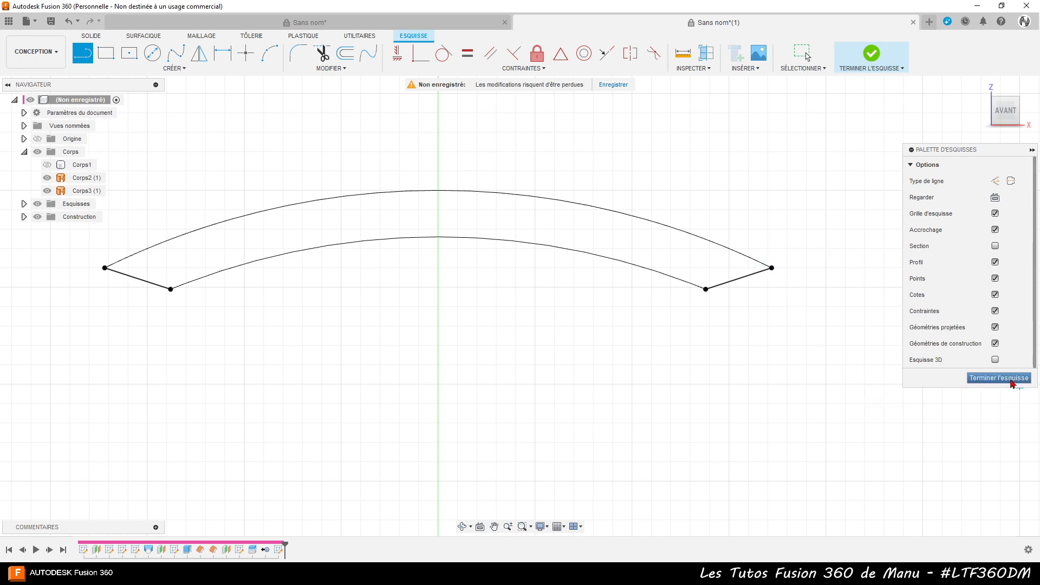
click(1009, 378)
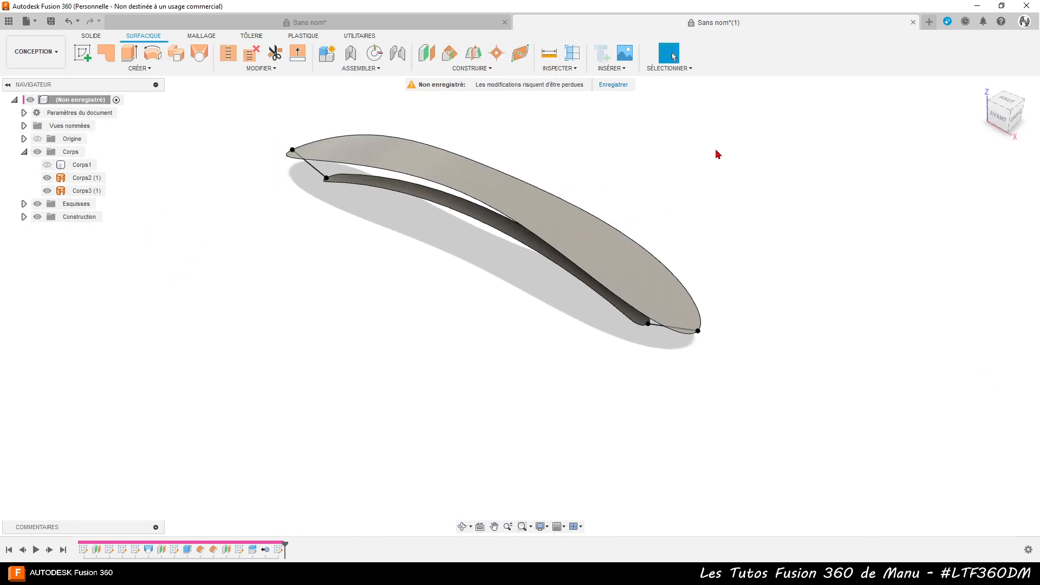
- Set up a surface loft between the outlines of the large surface and the narrow strip, with the two sketched lines as rails
click(199, 59)
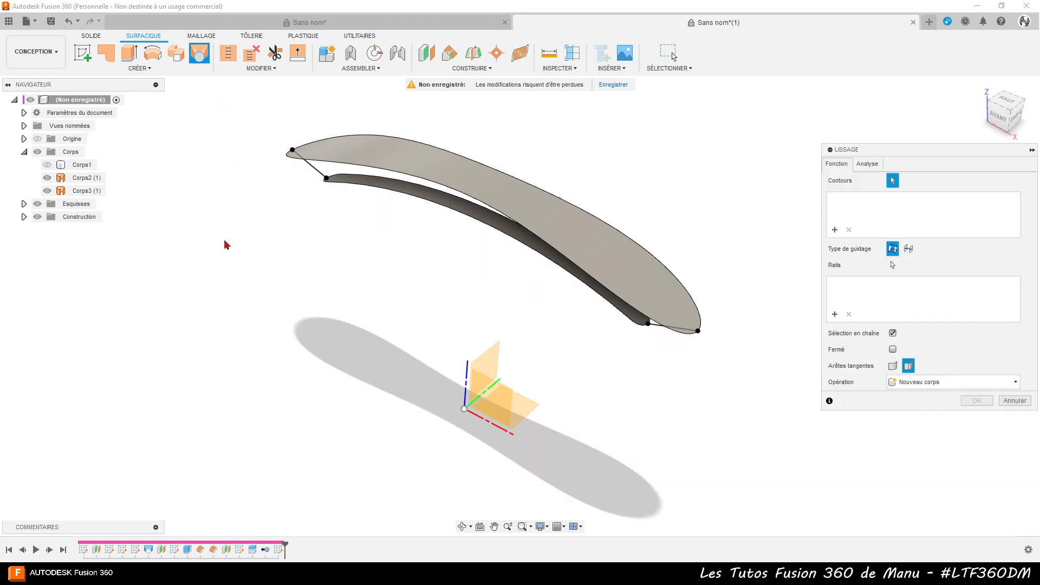
click(373, 172)
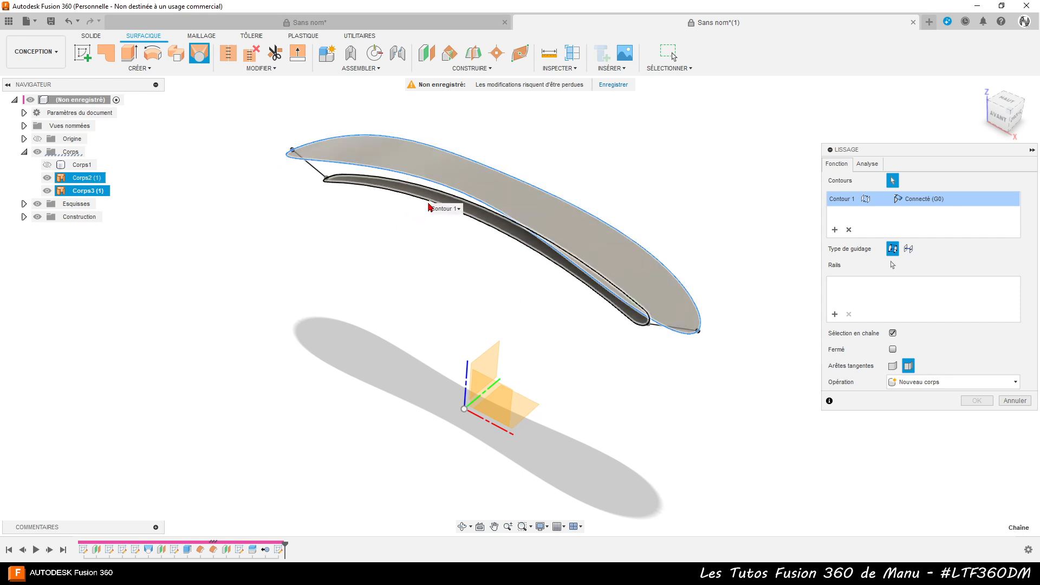
click(430, 206)
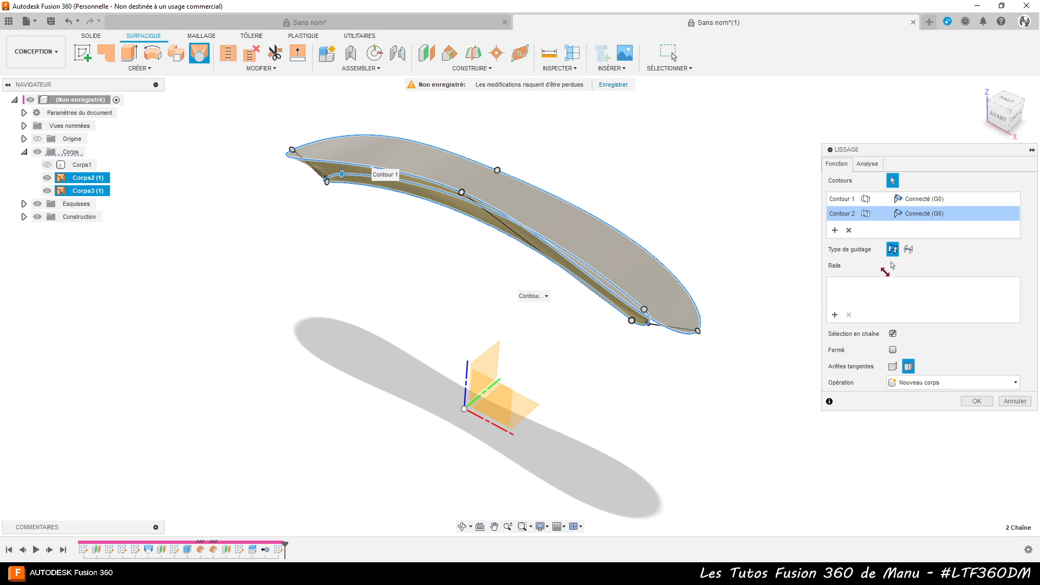
click(835, 315)
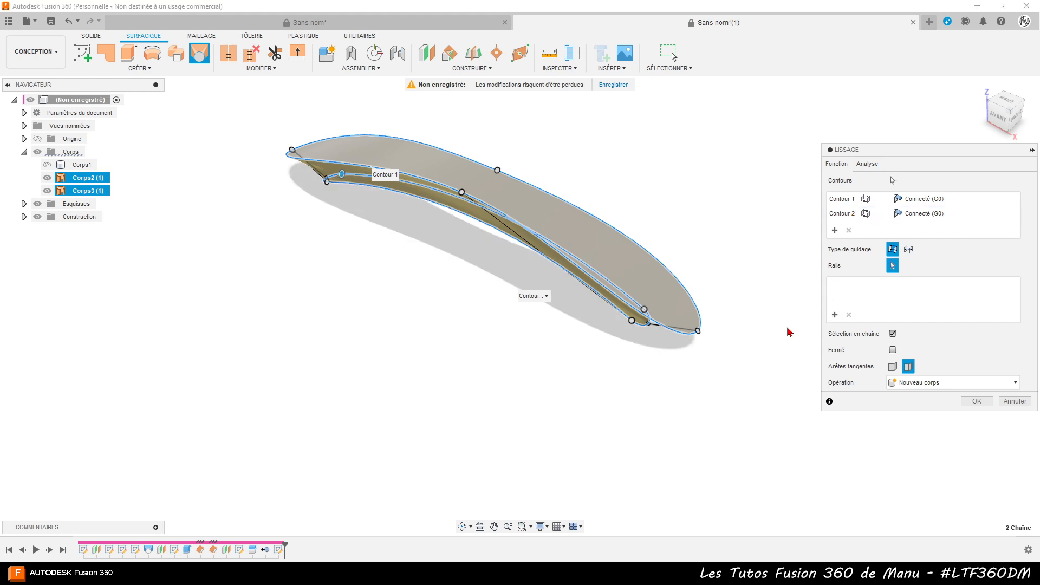
click(659, 329)
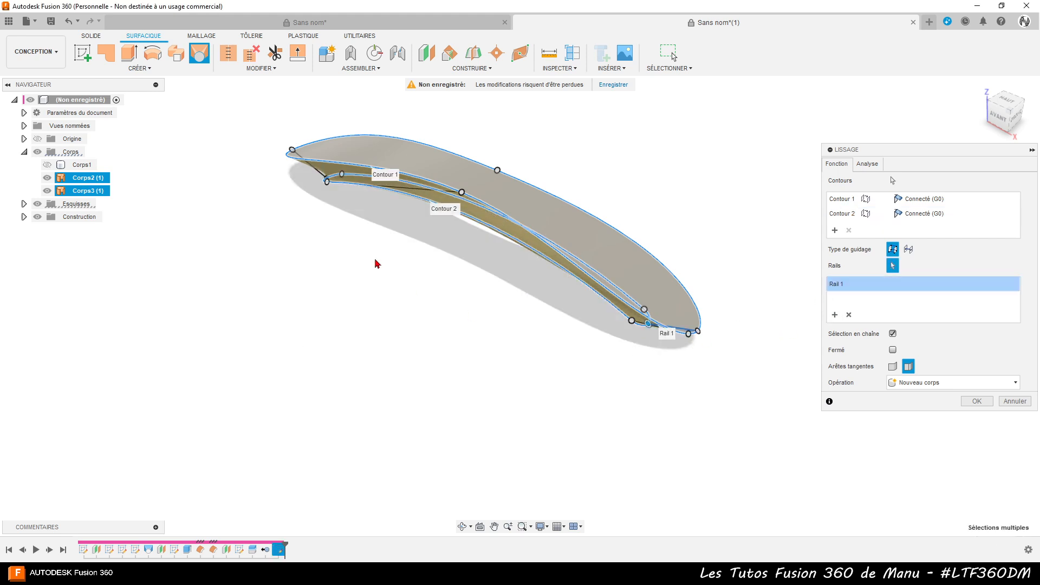
click(316, 177)
- Set the loft's tangent edges to merge and create it as a new body
shift+middle_drag(355, 311, 406, 267)
shift+middle_drag(428, 207, 580, 294)
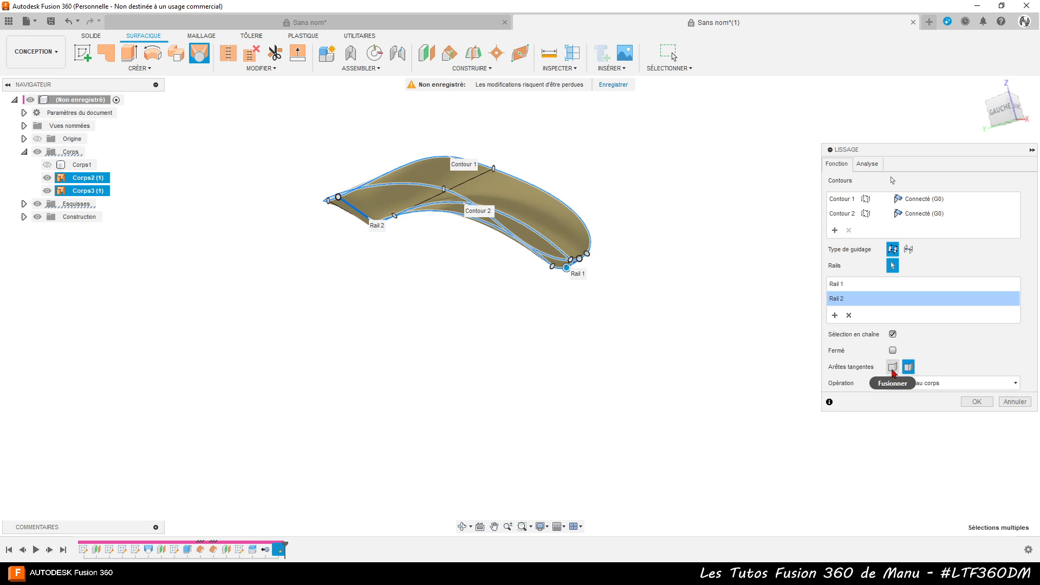
click(893, 368)
shift+middle_drag(714, 332, 569, 371)
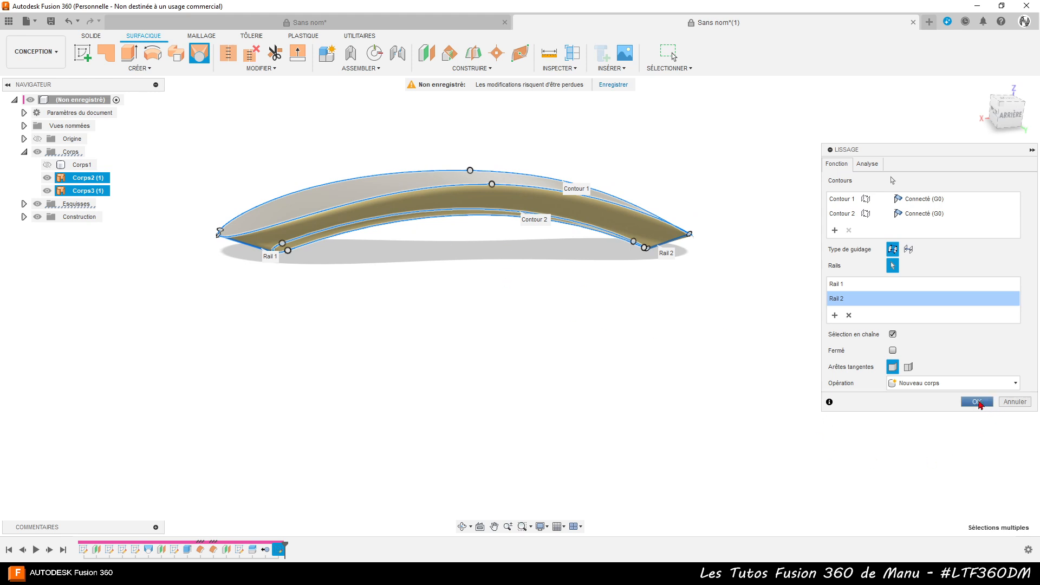
click(978, 403)
- Stitch the surface bodies Corps2, Corps3 and Corps5 into a new body with a tolerance of 0.10 mm
shift+middle_drag(742, 322, 552, 385)
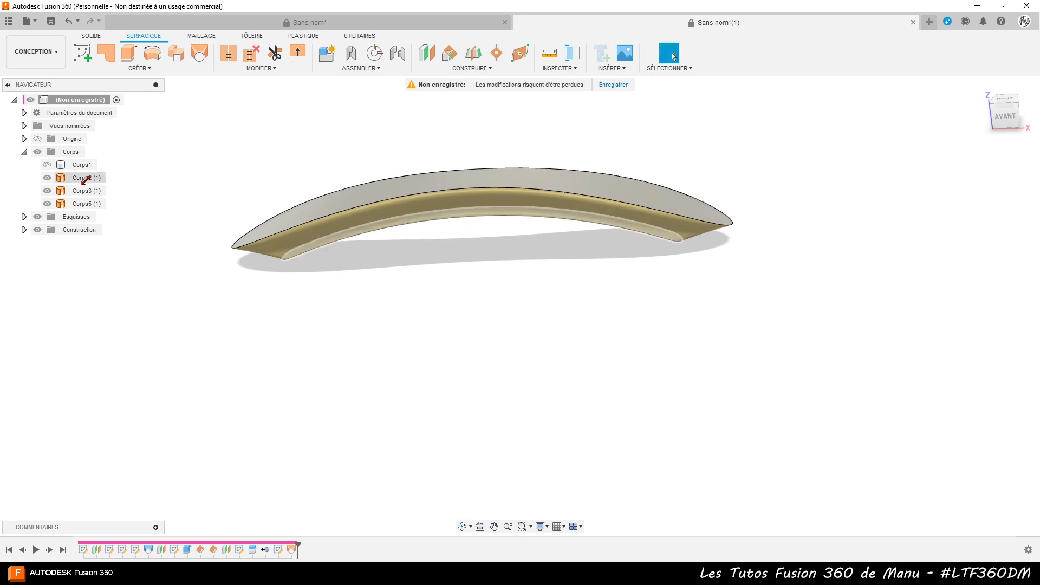
click(227, 54)
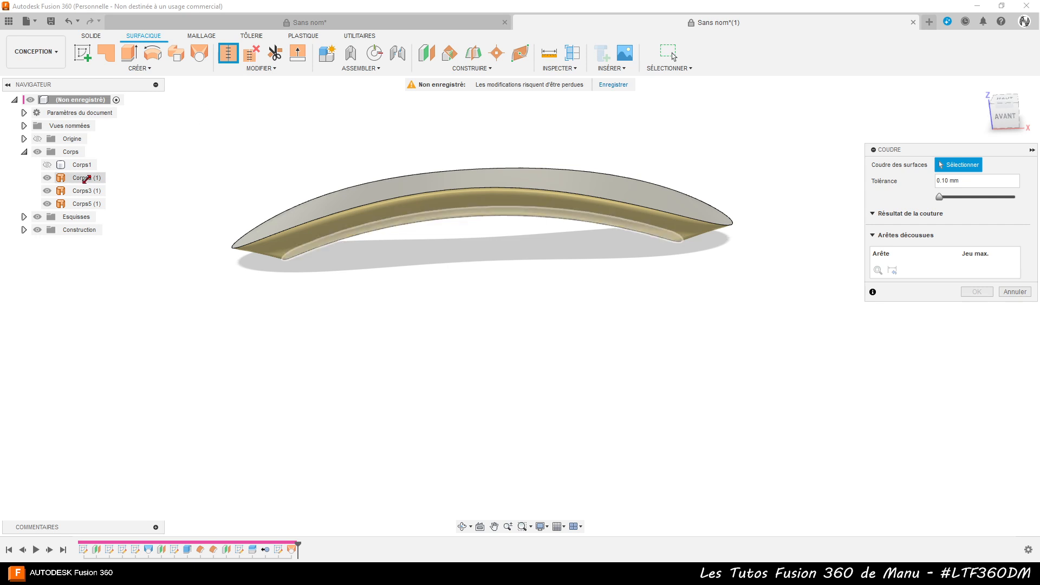
click(86, 178)
click(84, 191)
click(84, 204)
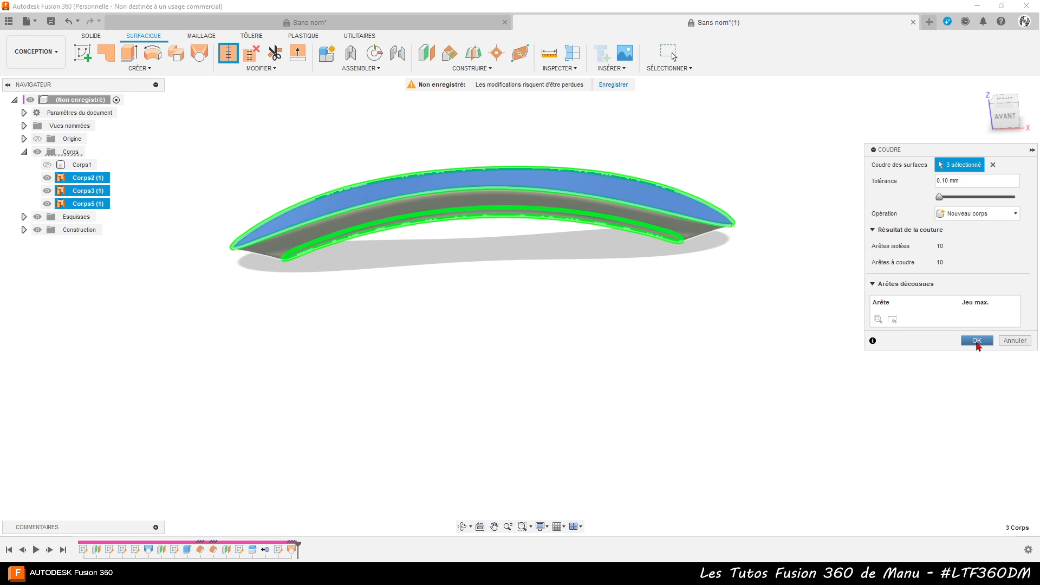
click(977, 341)
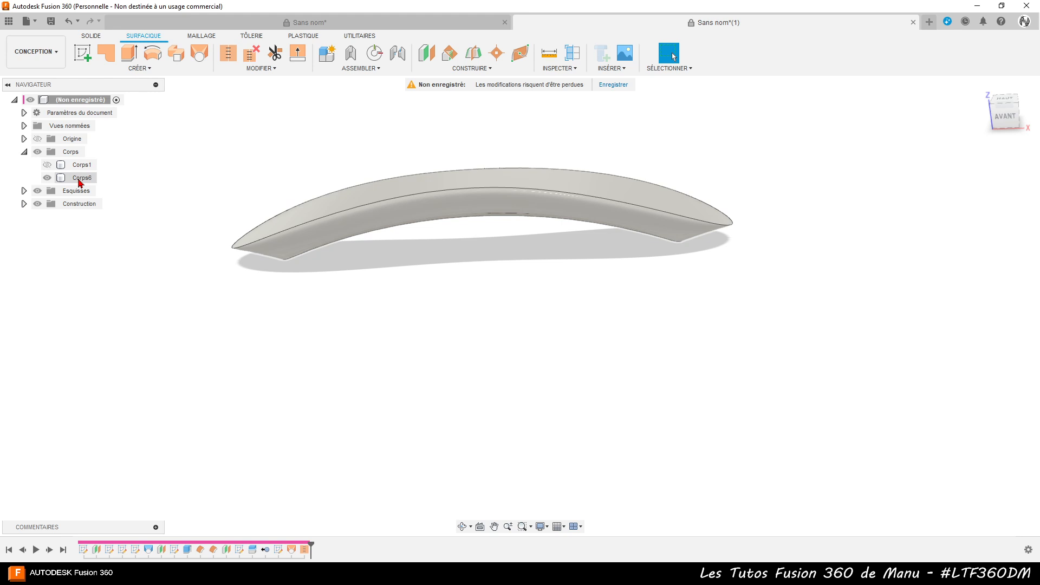
- Show the cap body Corps1 and cut the stitched body Corps6 out of it with Combine
click(47, 167)
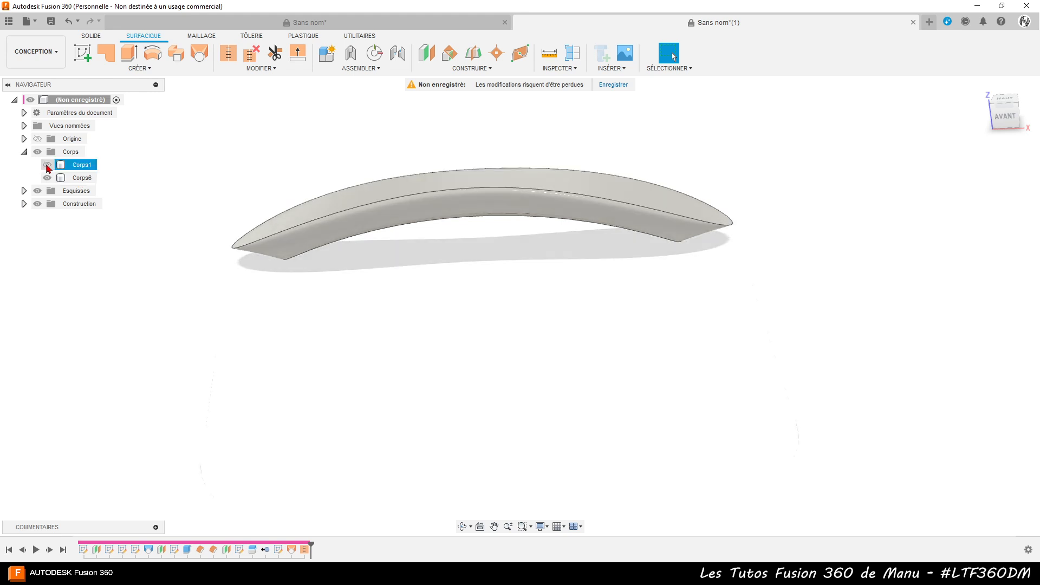
click(47, 164)
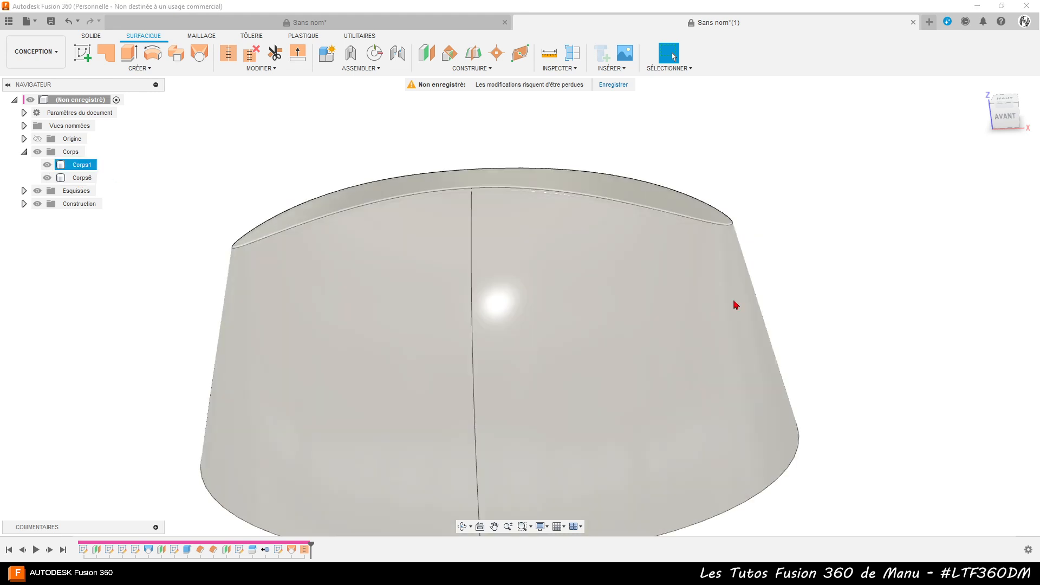
shift+middle_drag(890, 288, 839, 290)
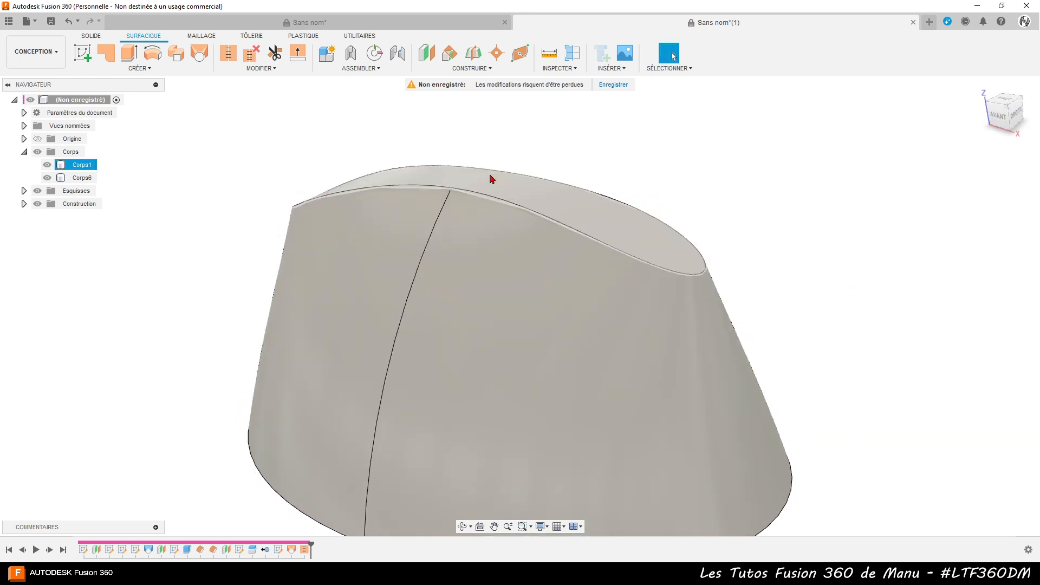
click(94, 37)
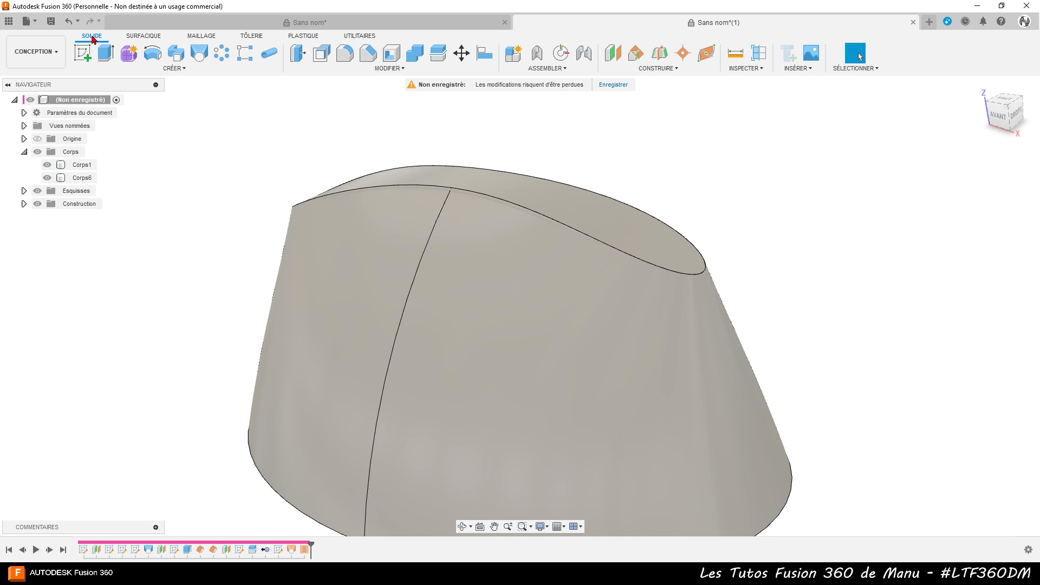
click(423, 51)
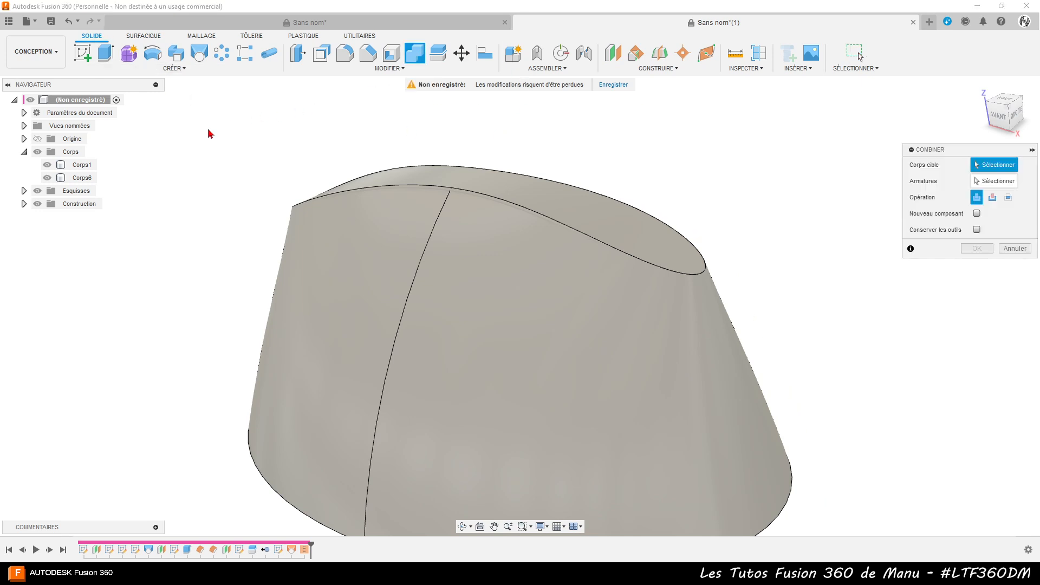
click(79, 164)
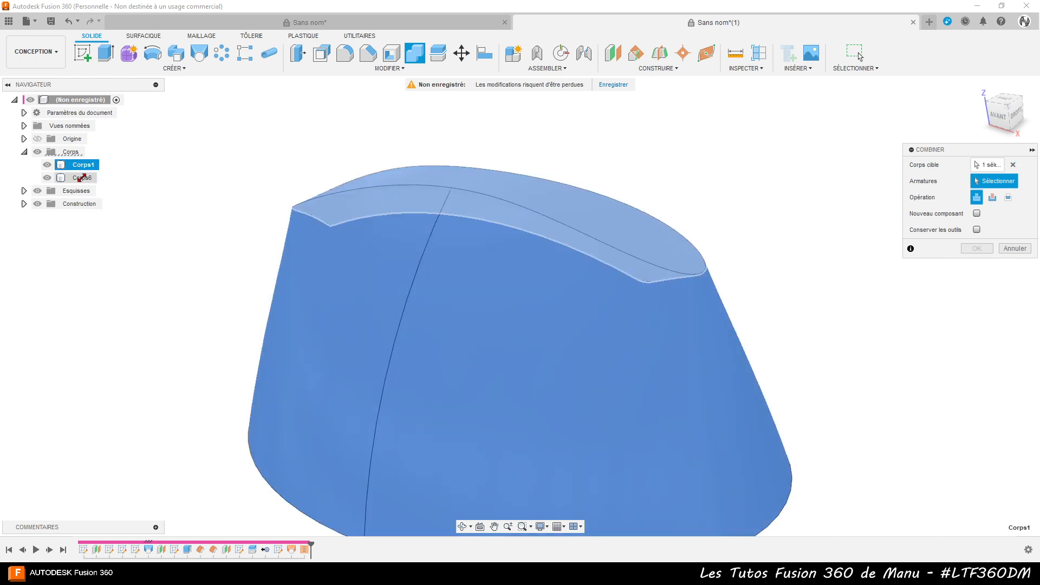
click(82, 177)
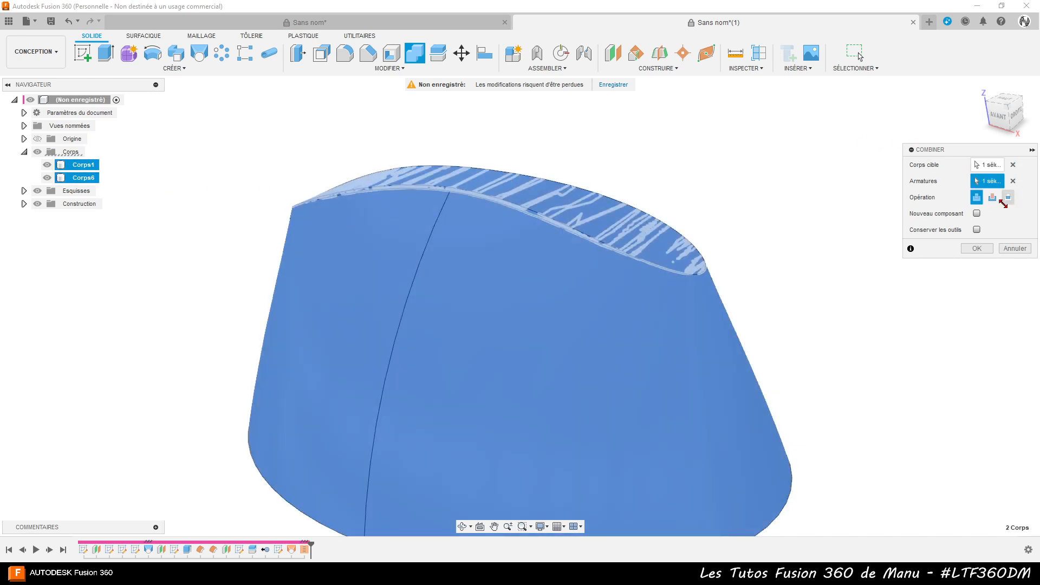
click(993, 197)
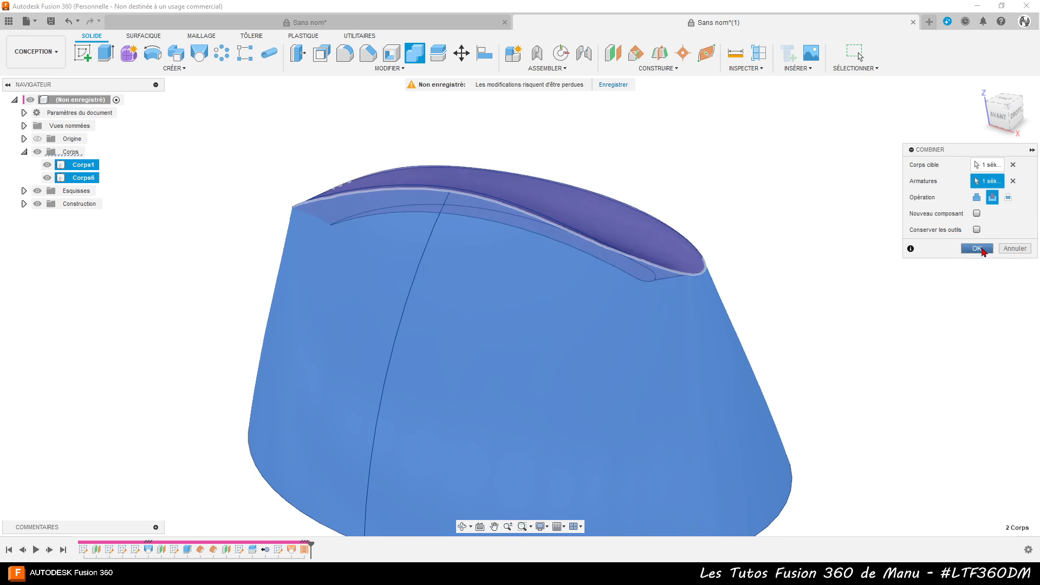
click(977, 248)
shift+middle_drag(813, 263, 707, 266)
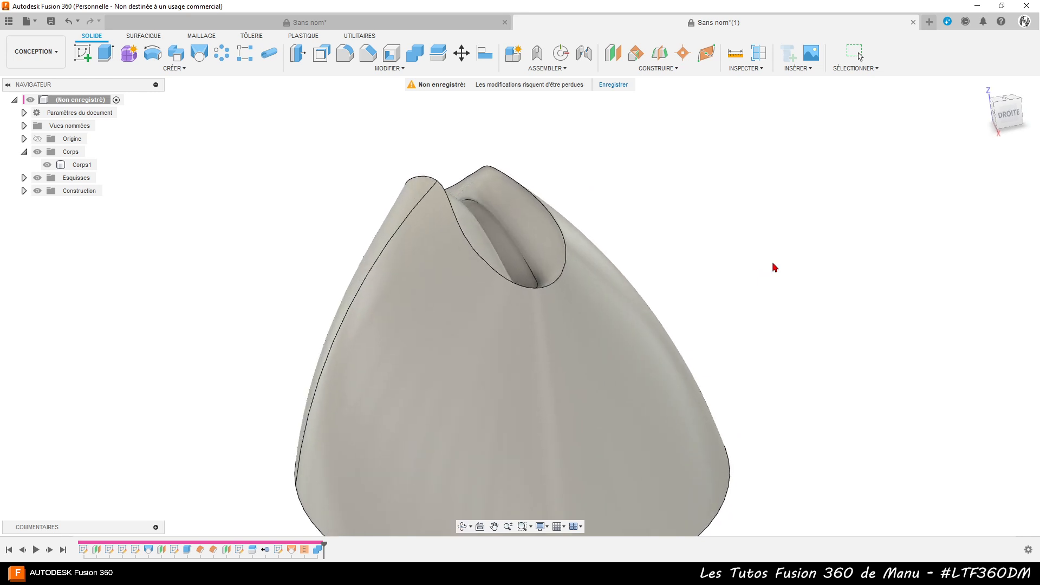
double_click(280, 550)
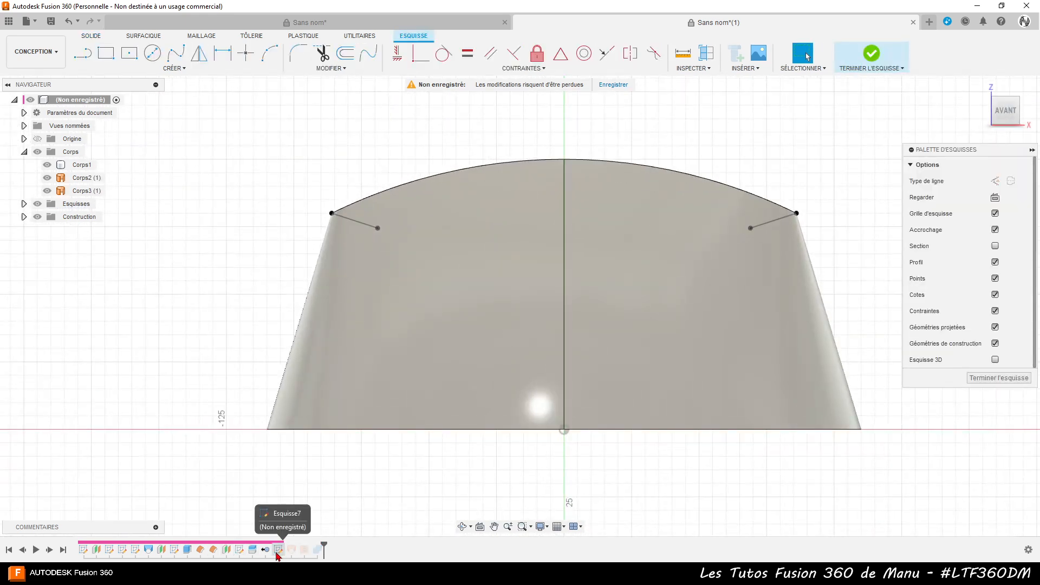
click(243, 555)
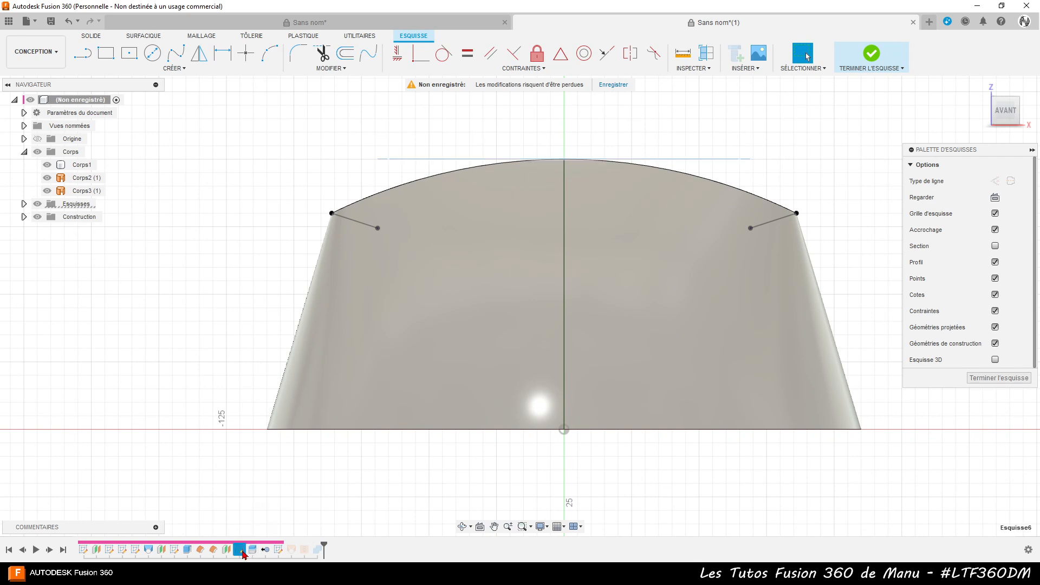
double_click(242, 553)
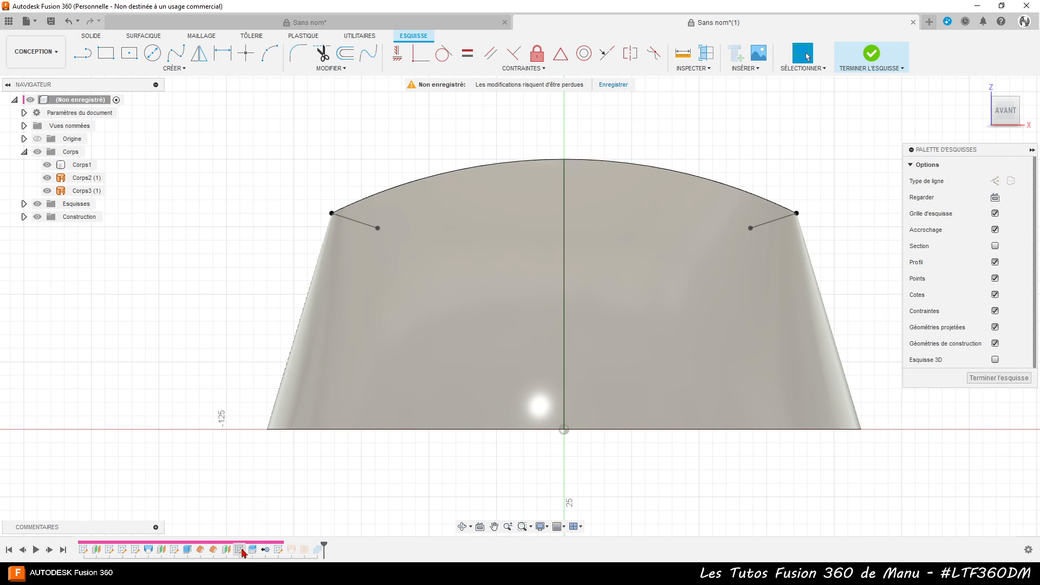
click(243, 553)
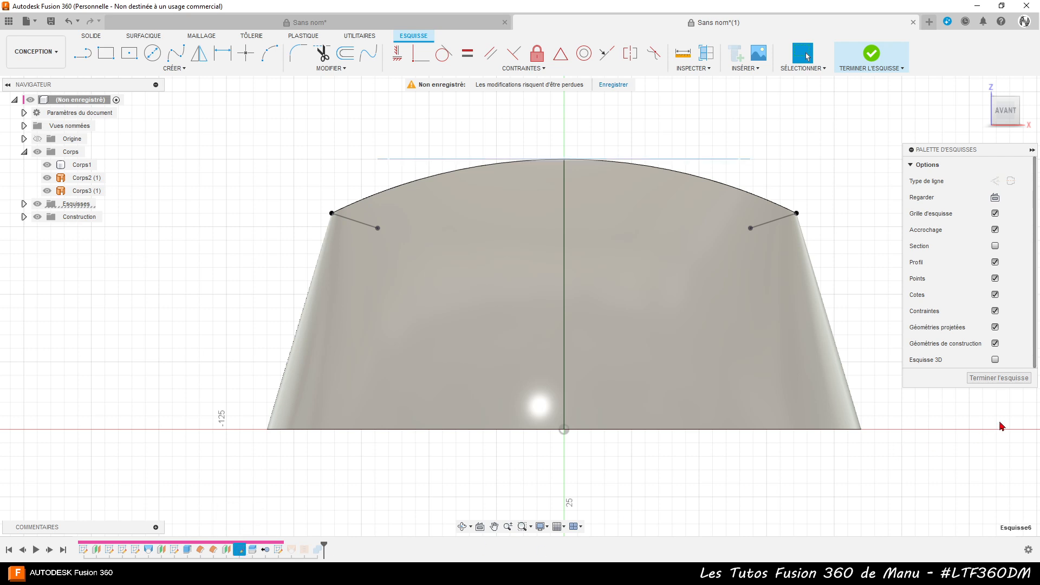
click(970, 377)
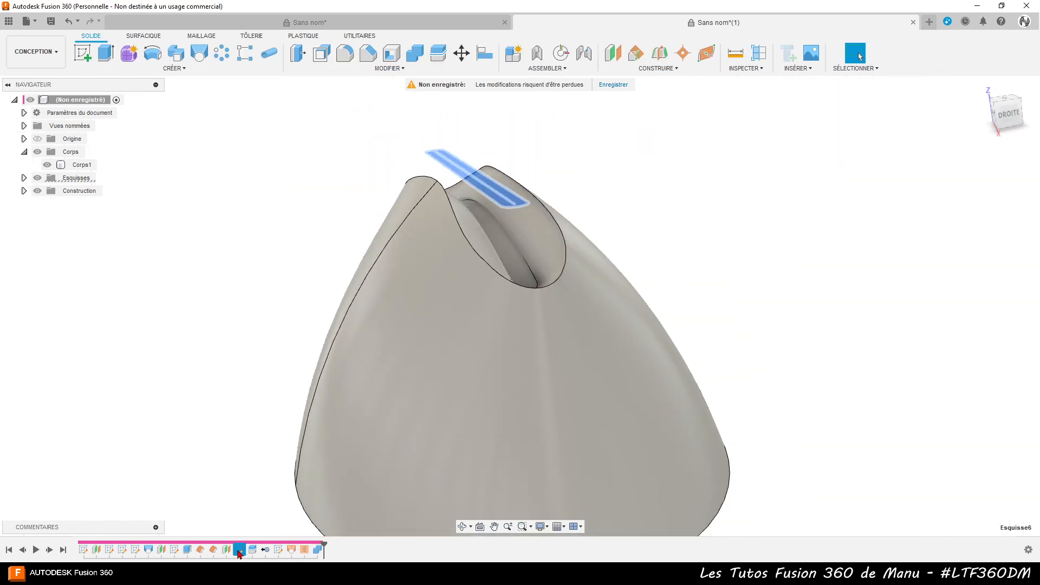
- Edit the slot sketch Esquisse6, set the slot's width to 10 mm and finish the sketch
double_click(239, 550)
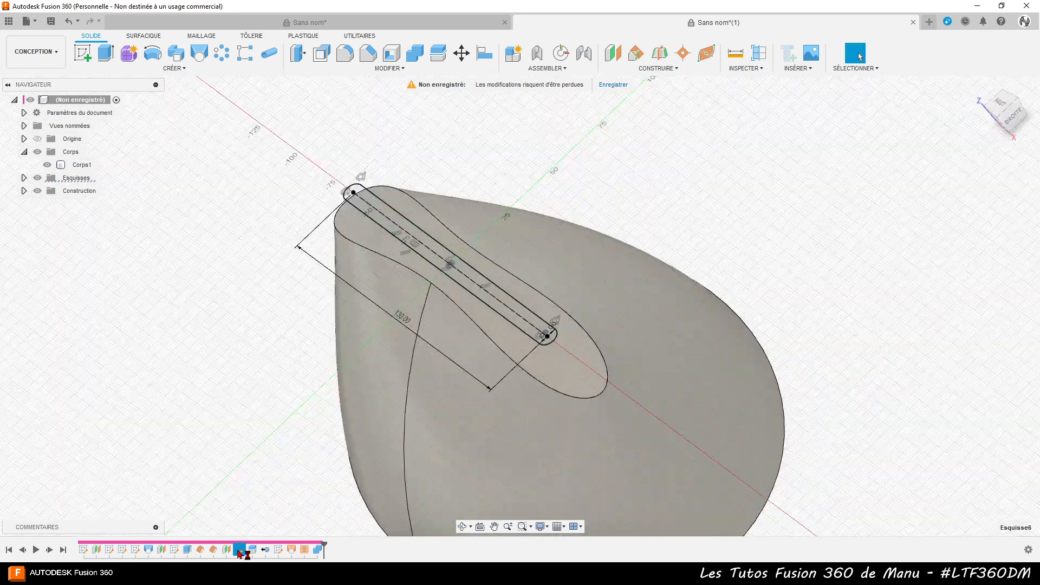
scroll(599, 411, up, 2)
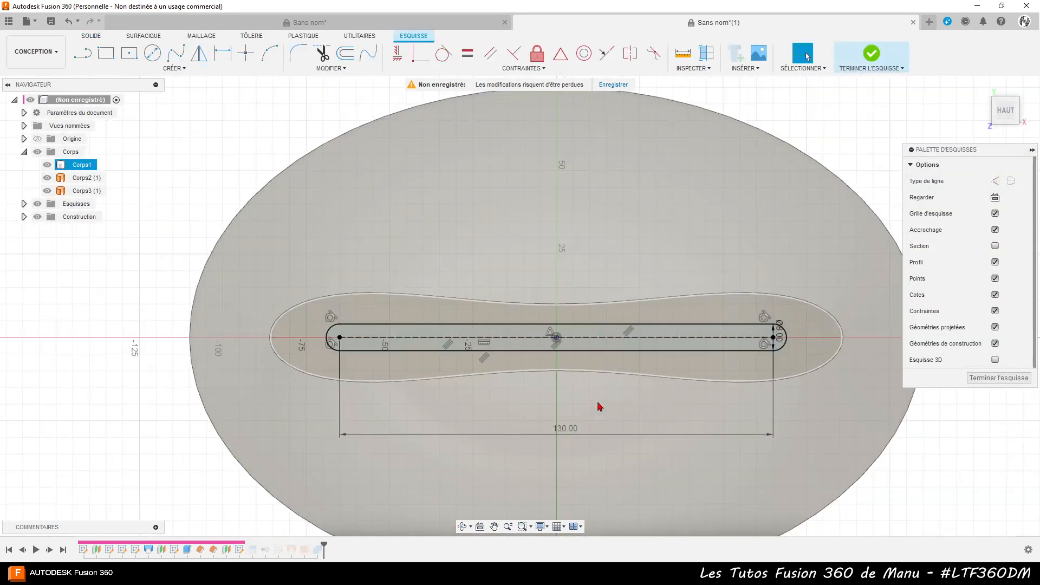
click(784, 343)
text(1)
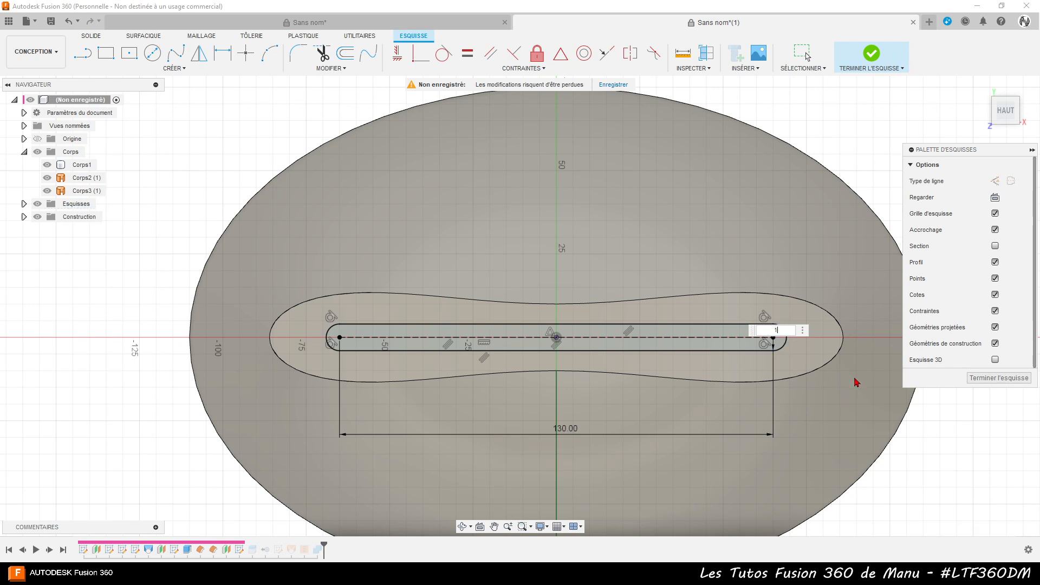
text(0)
key(Return)
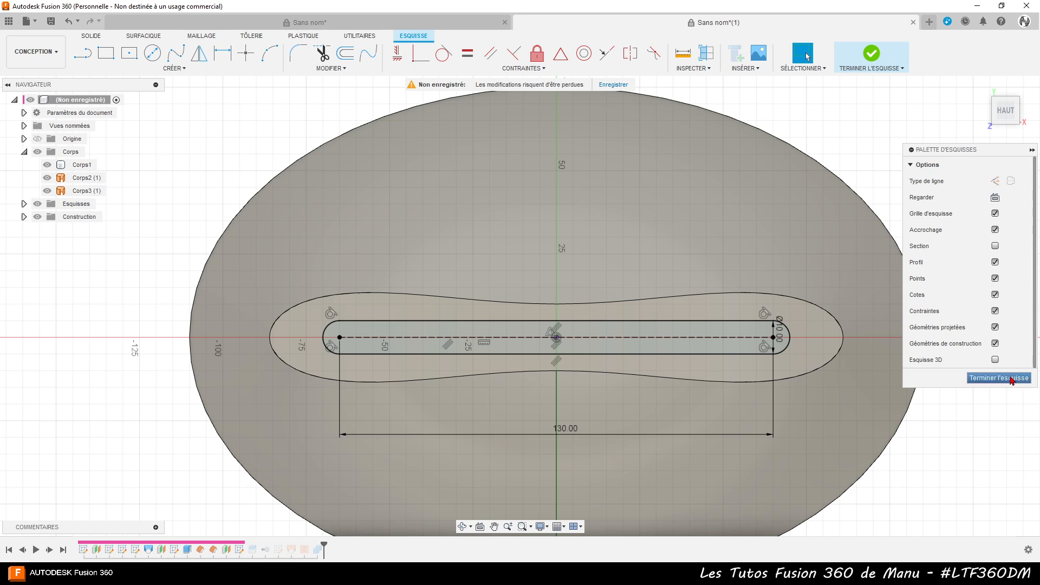
click(997, 378)
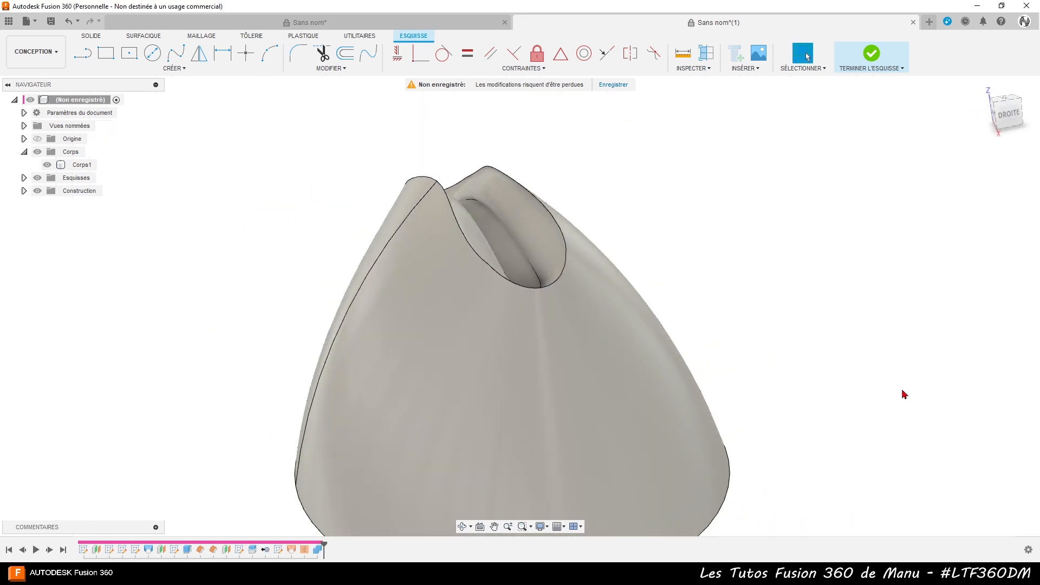
- Roll the timeline back to before the surface loft Lissage2 and delete that loft with the stitch and combine features following it
mouse_move(688, 318)
shift+middle_down()
mouse_move(681, 304)
mouse_move(674, 313)
mouse_move(679, 302)
mouse_move(685, 325)
mouse_move(673, 330)
mouse_move(704, 314)
mouse_move(718, 322)
shift+middle_up()
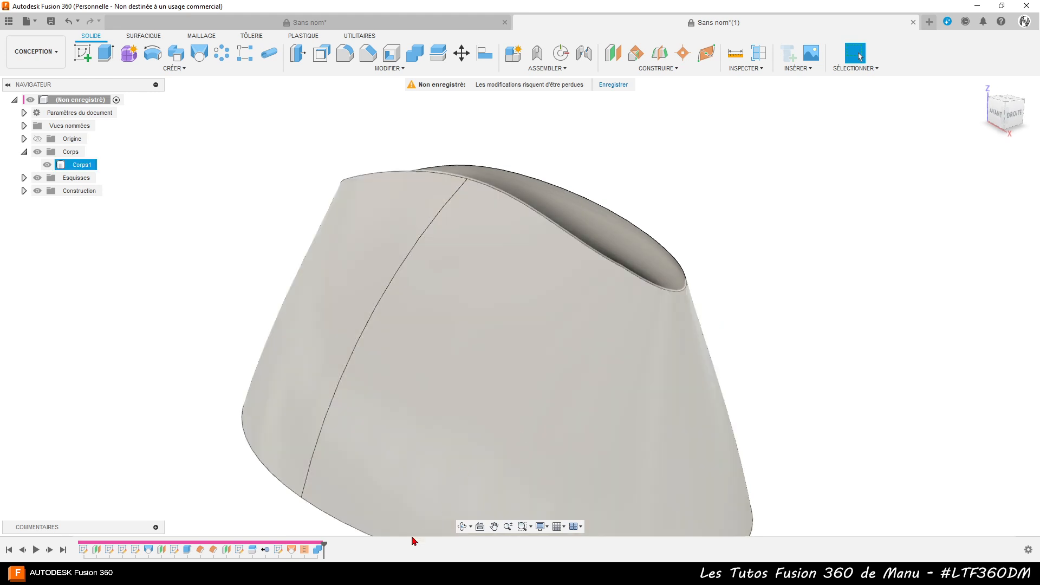
drag(323, 542, 291, 544)
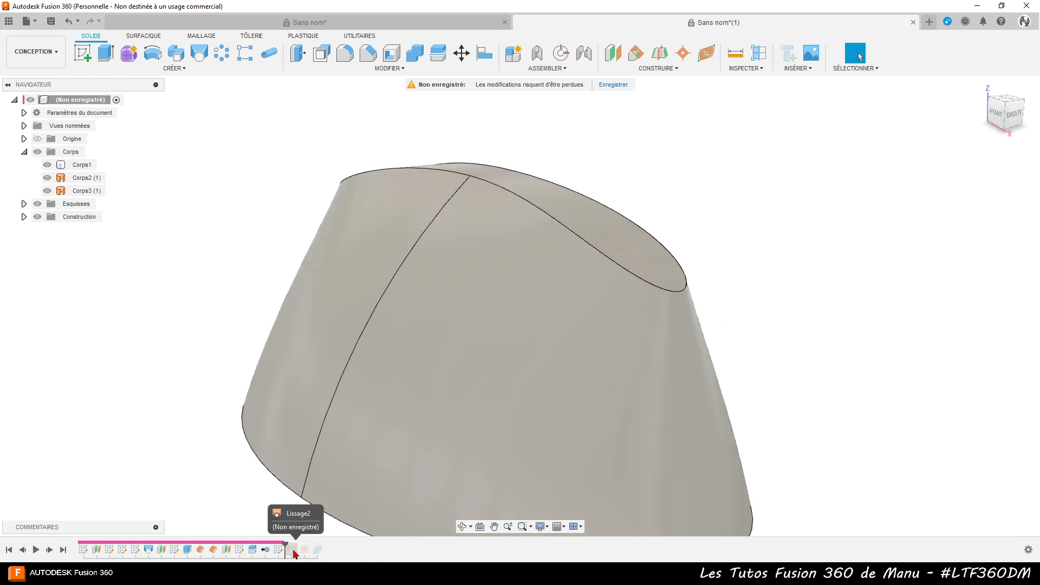
right_click(291, 550)
click(336, 511)
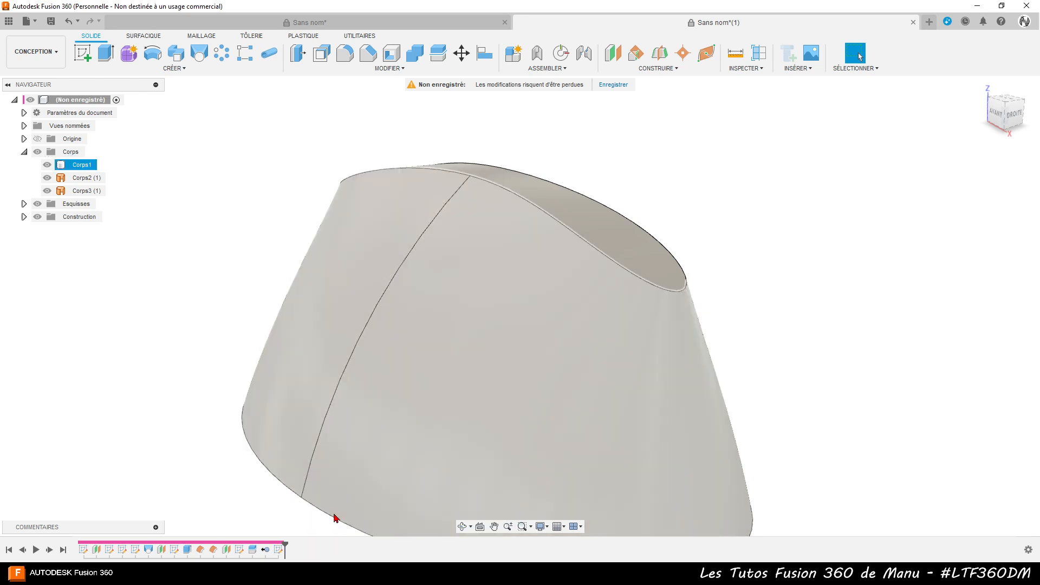
- Hide the cap body Corps1 and show the rail sketch Esquisse7 between the two remaining surfaces
mouse_move(829, 299)
shift+middle_down()
mouse_move(796, 297)
mouse_move(831, 279)
shift+middle_up()
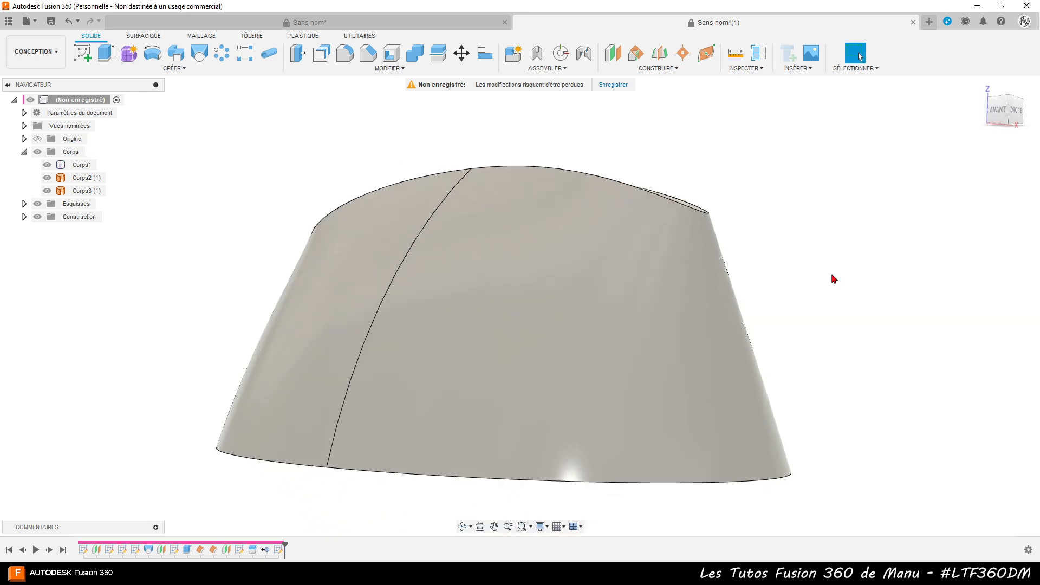
click(47, 165)
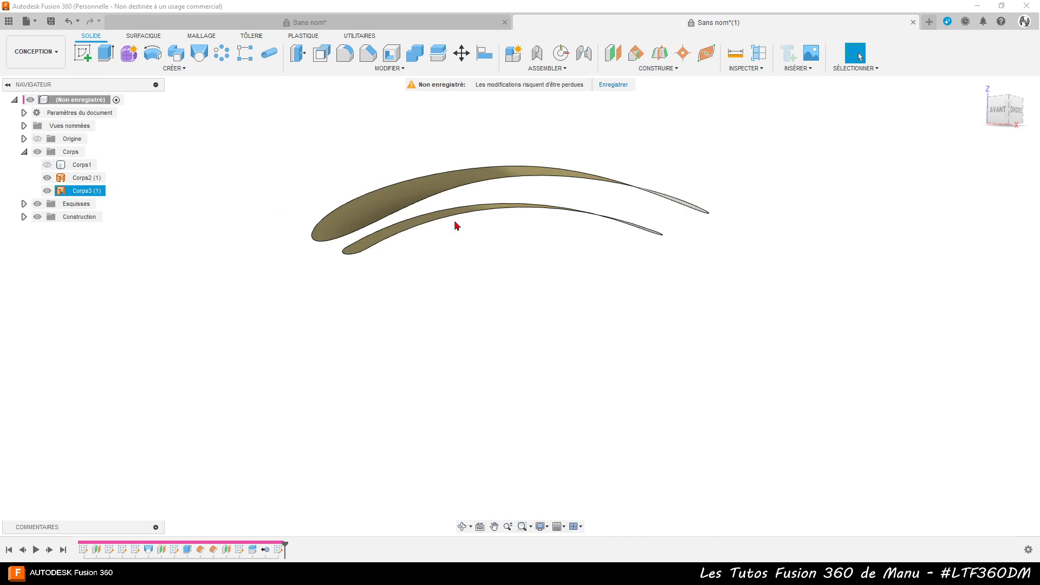
shift+middle_drag(542, 287, 545, 292)
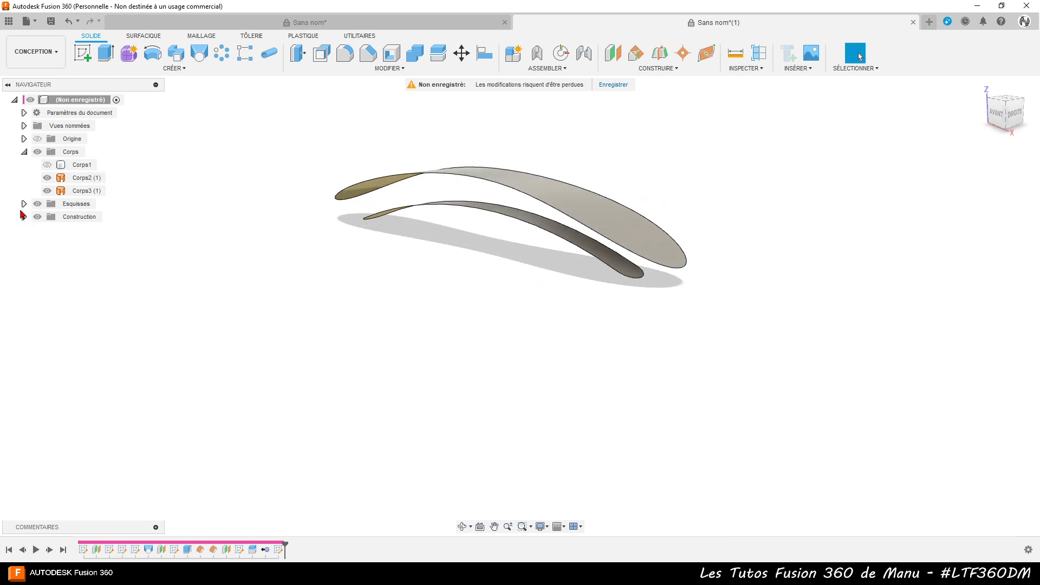
click(24, 204)
click(48, 296)
click(47, 295)
mouse_move(474, 292)
shift+middle_down()
mouse_move(462, 295)
mouse_move(469, 283)
mouse_move(434, 267)
mouse_move(425, 274)
mouse_move(455, 269)
mouse_move(448, 281)
mouse_move(436, 258)
shift+middle_up()
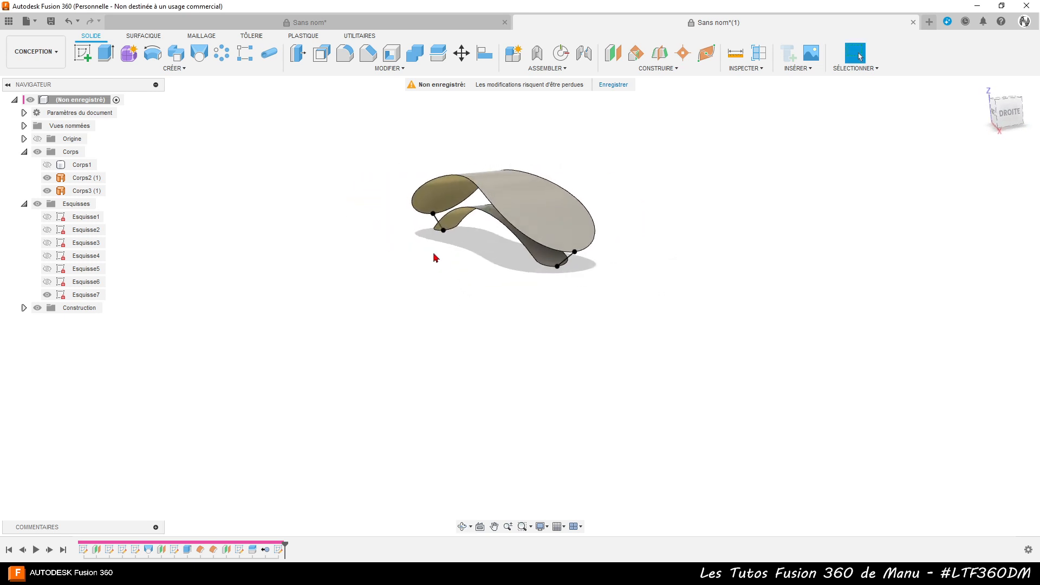
- Start a new sketch on the vertical YZ plane, viewing the two surfaces from their end
click(83, 52)
click(545, 415)
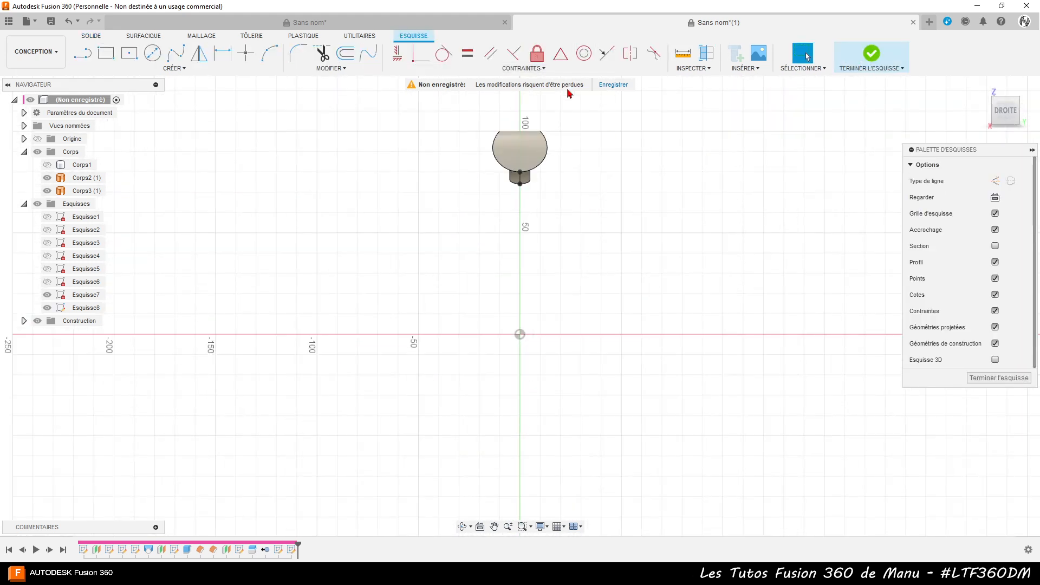
scroll(569, 119, up, 5)
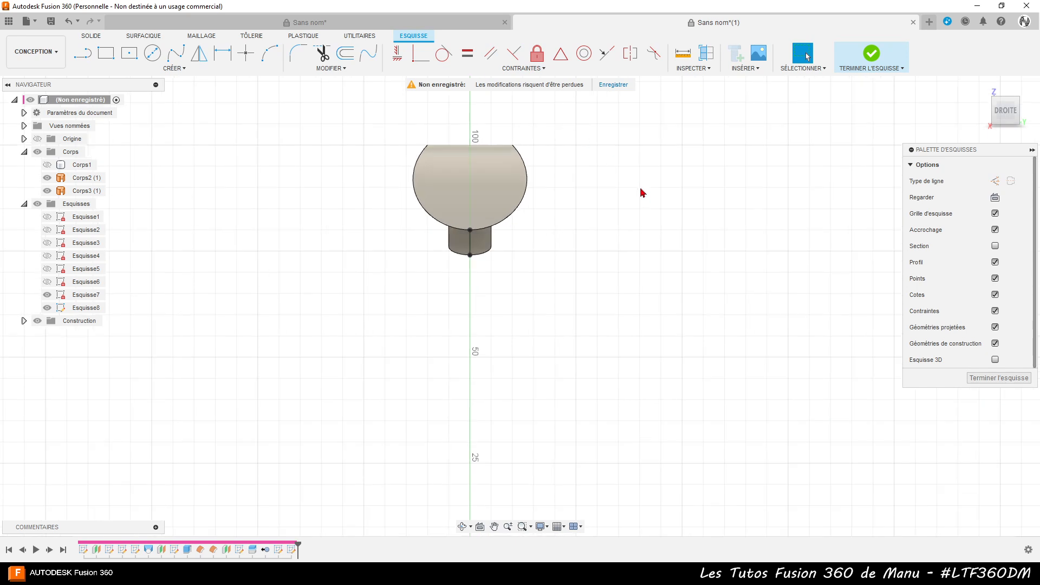
- Create intersection points on the sketch plane from the two long side edges of both surface bodies, Corps2 and Corps3
click(172, 68)
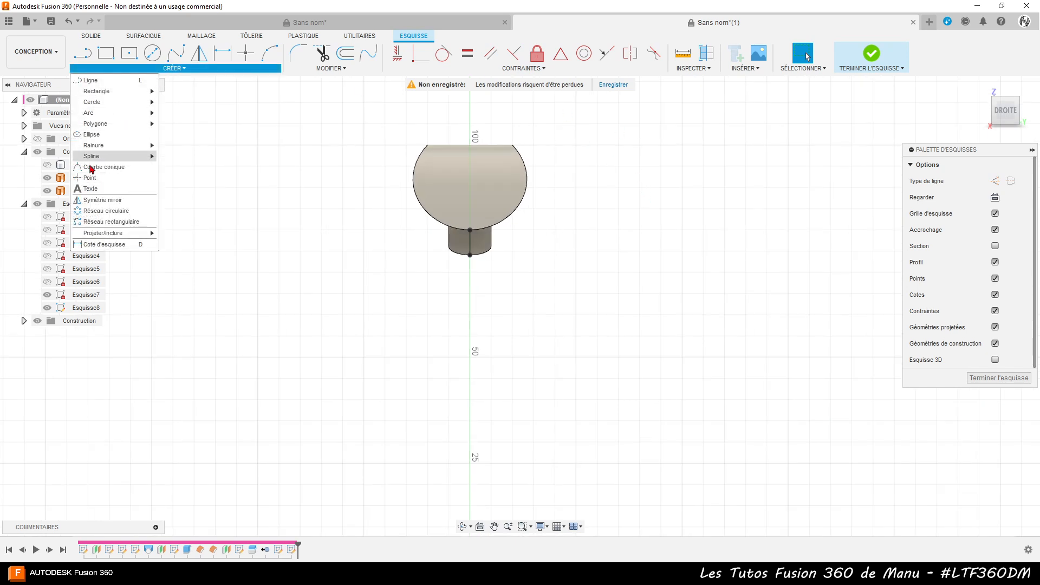
mouse_move(115, 234)
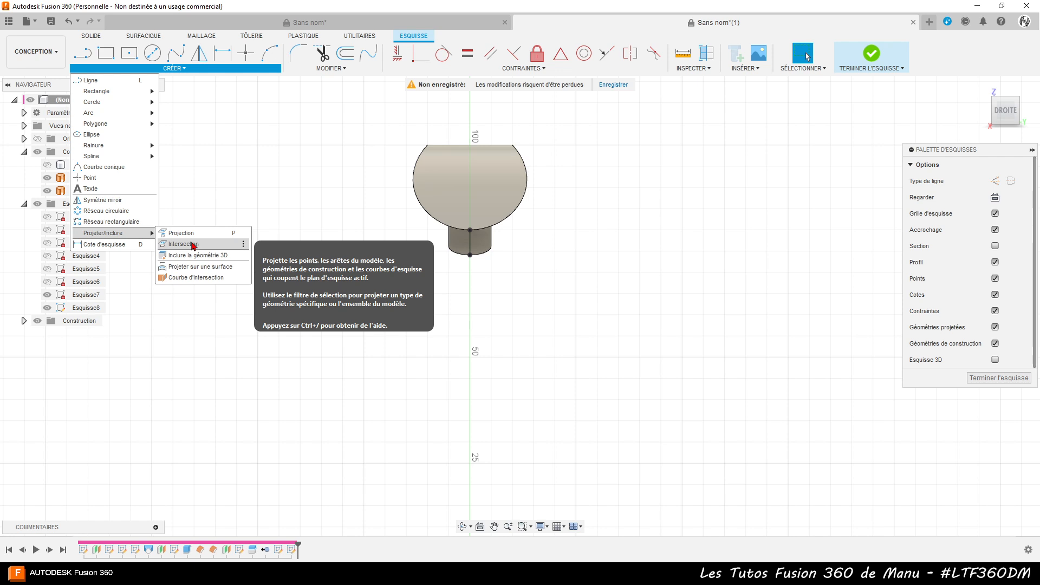
click(218, 248)
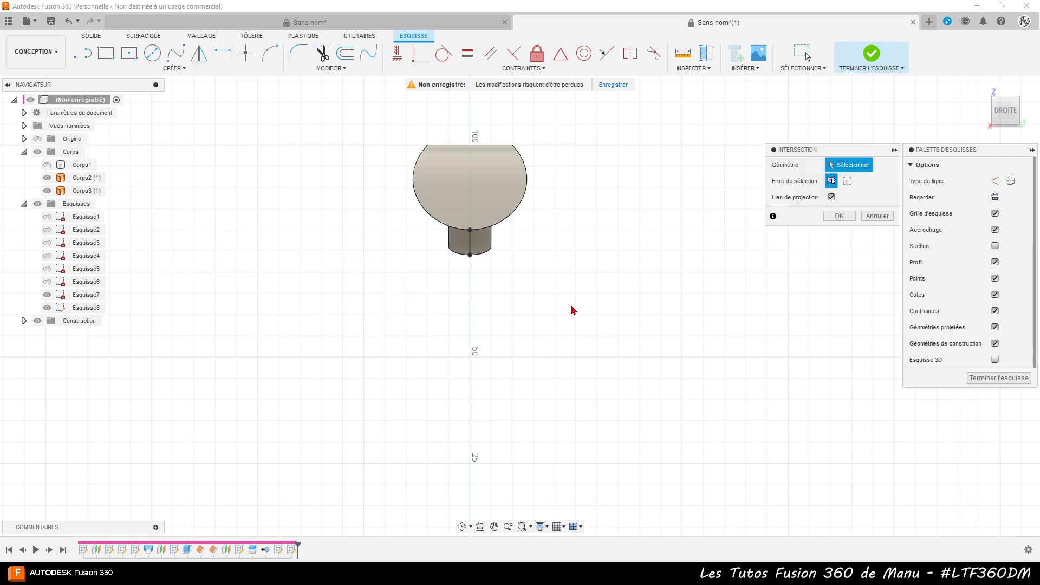
shift+middle_drag(585, 306, 583, 288)
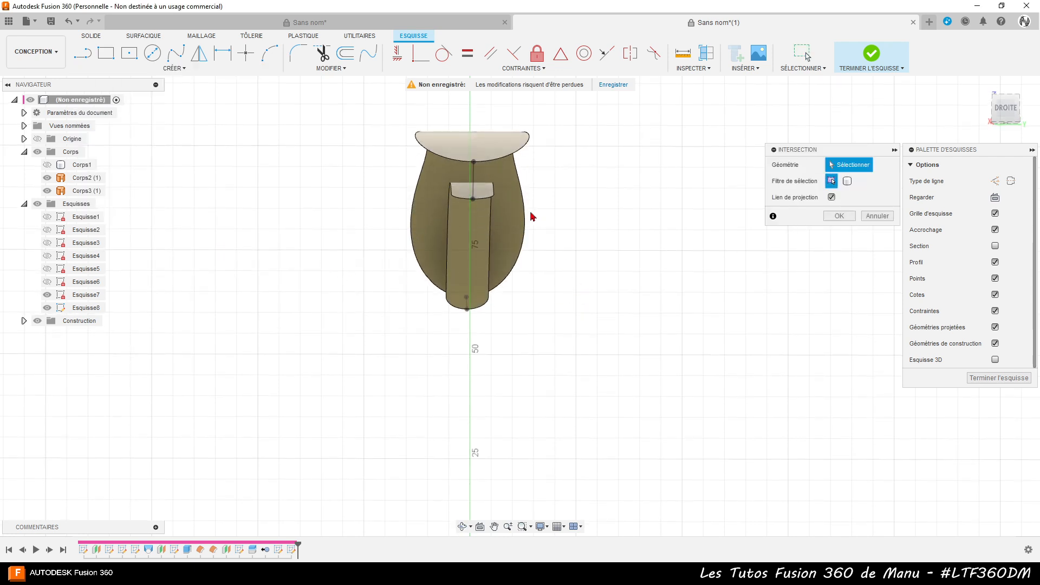
shift+middle_drag(546, 251, 529, 186)
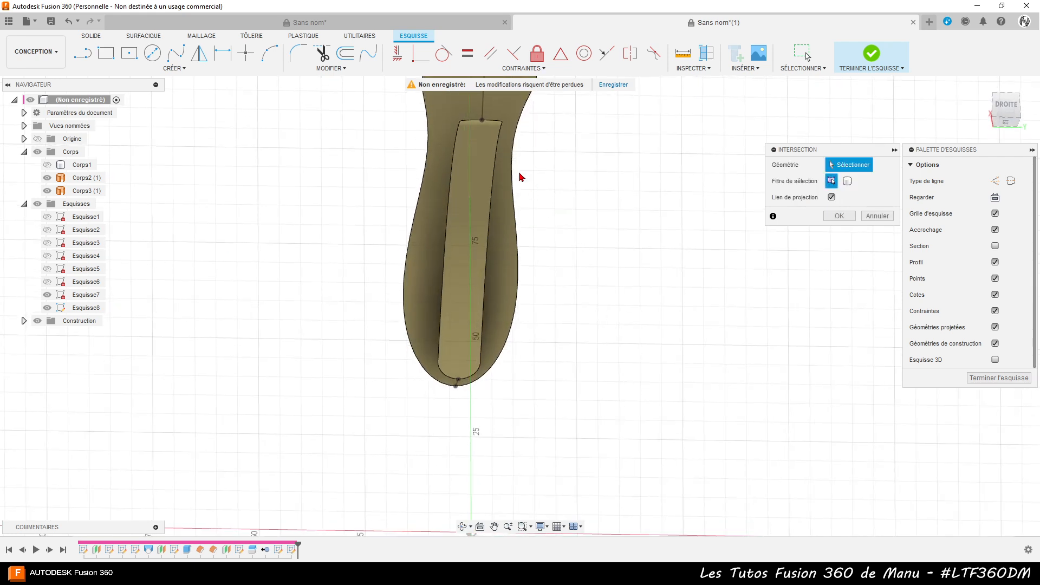
click(513, 170)
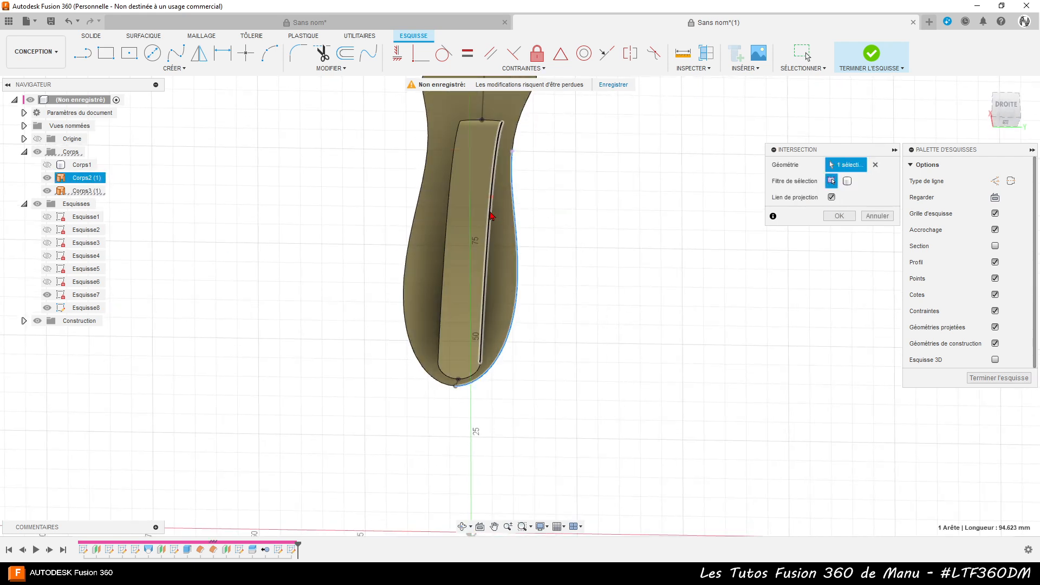
click(491, 214)
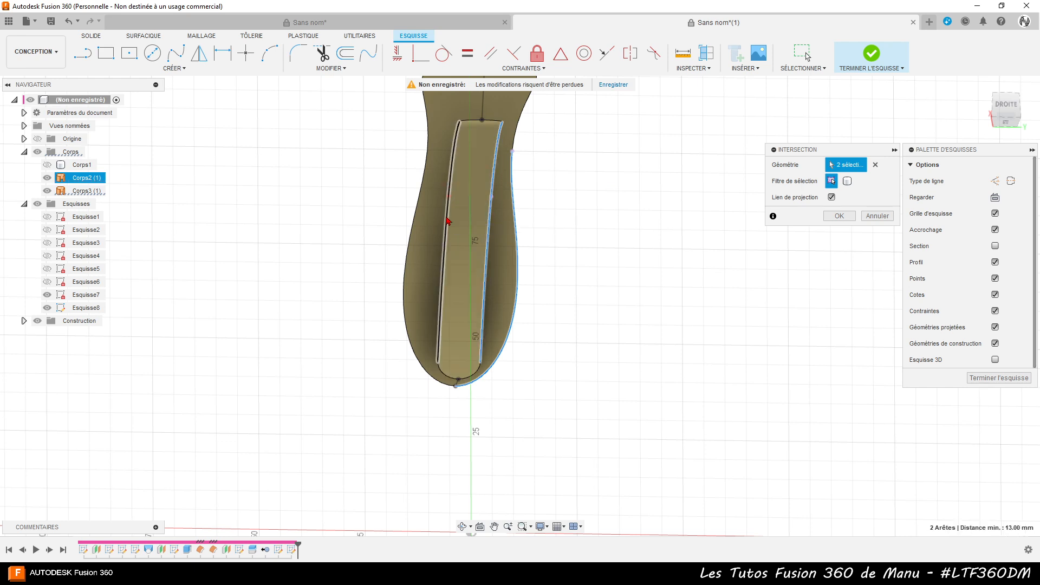
click(447, 220)
click(421, 199)
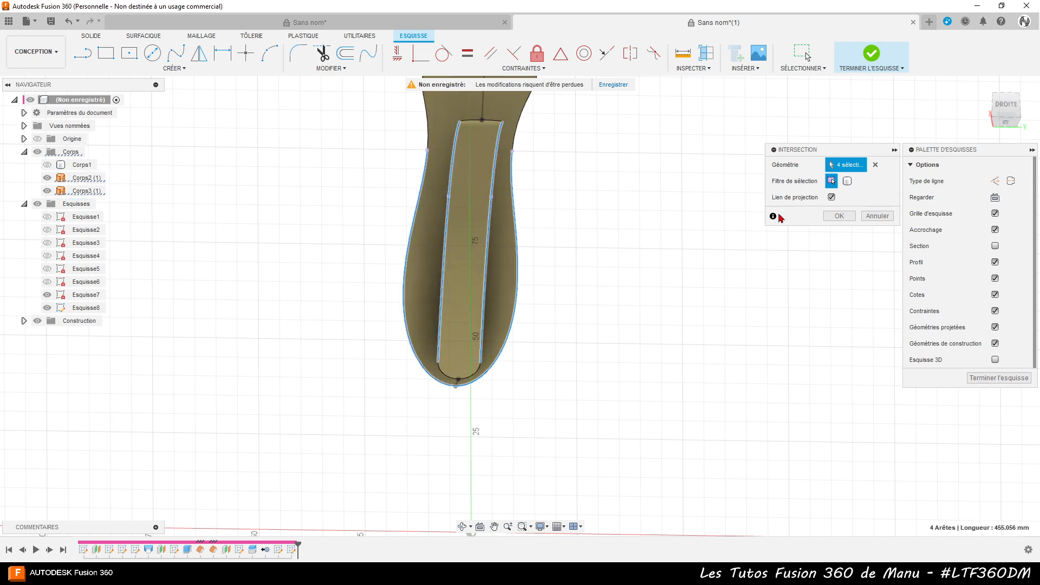
click(848, 218)
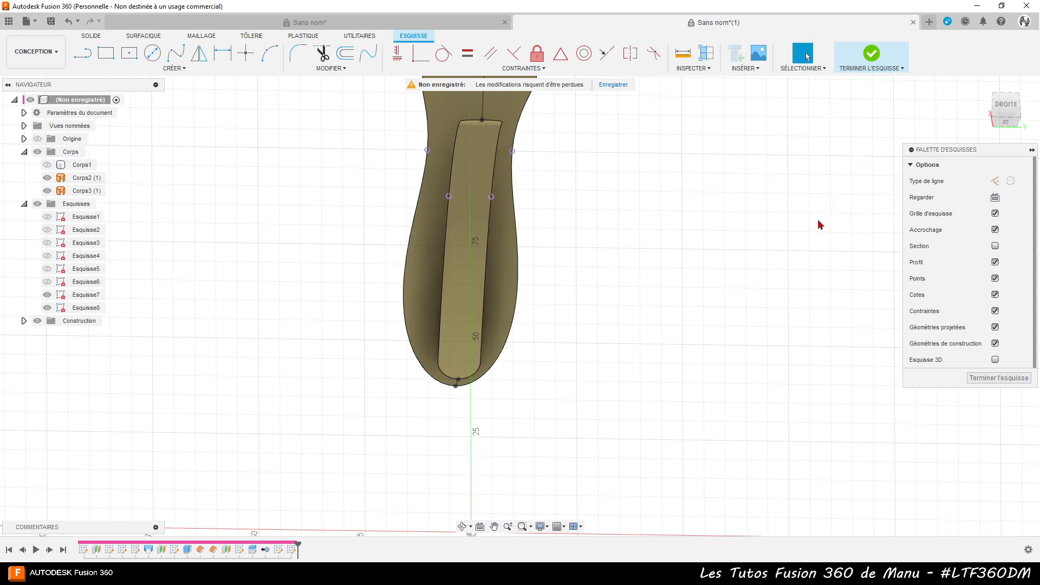
- Hide the Corps2 and Corps3 surface bodies and face the sketch plane squarely, close to the four intersection points
shift+middle_drag(757, 195, 759, 216)
click(48, 178)
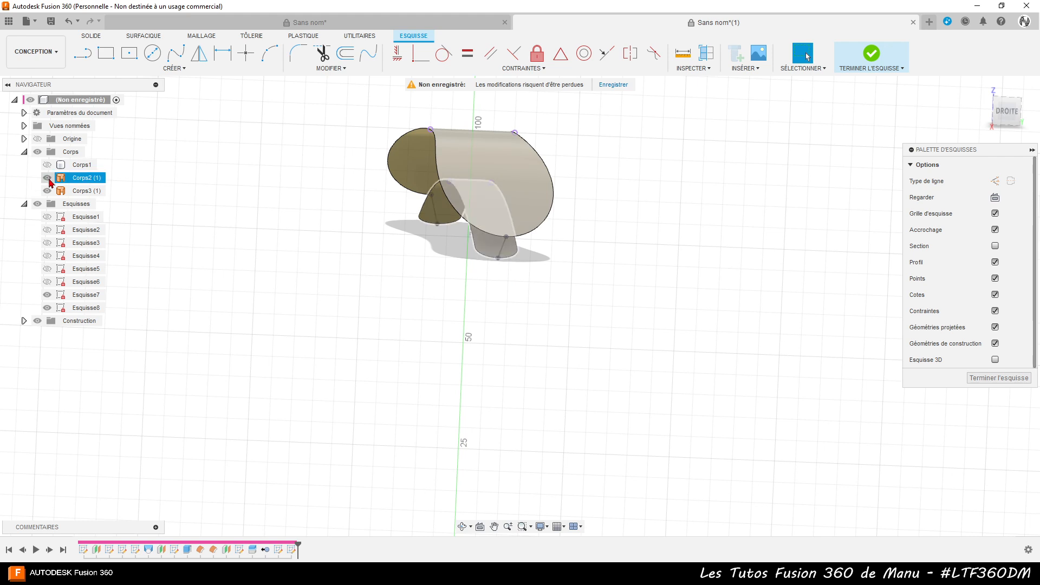
click(48, 191)
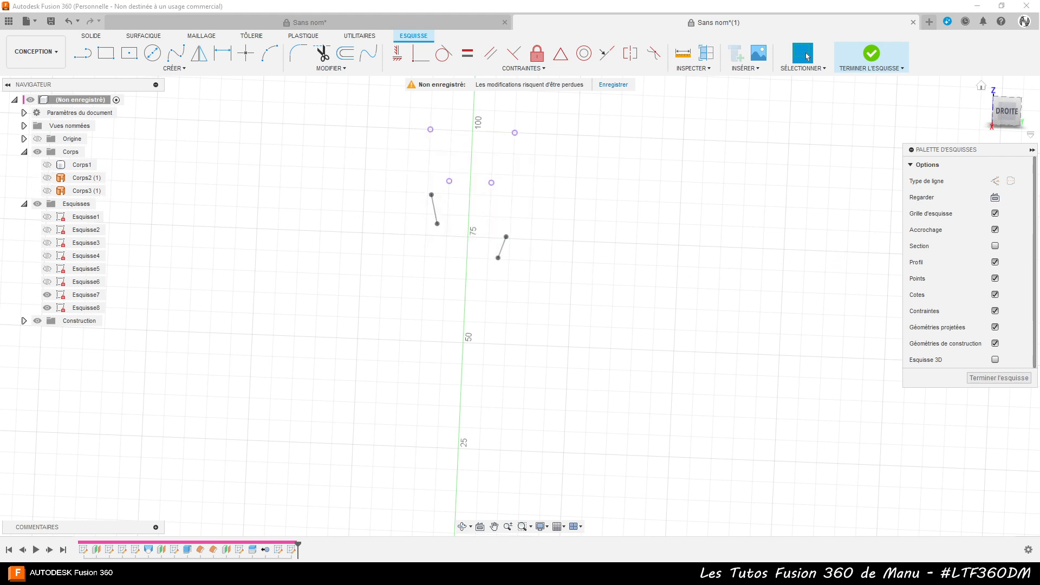
click(995, 199)
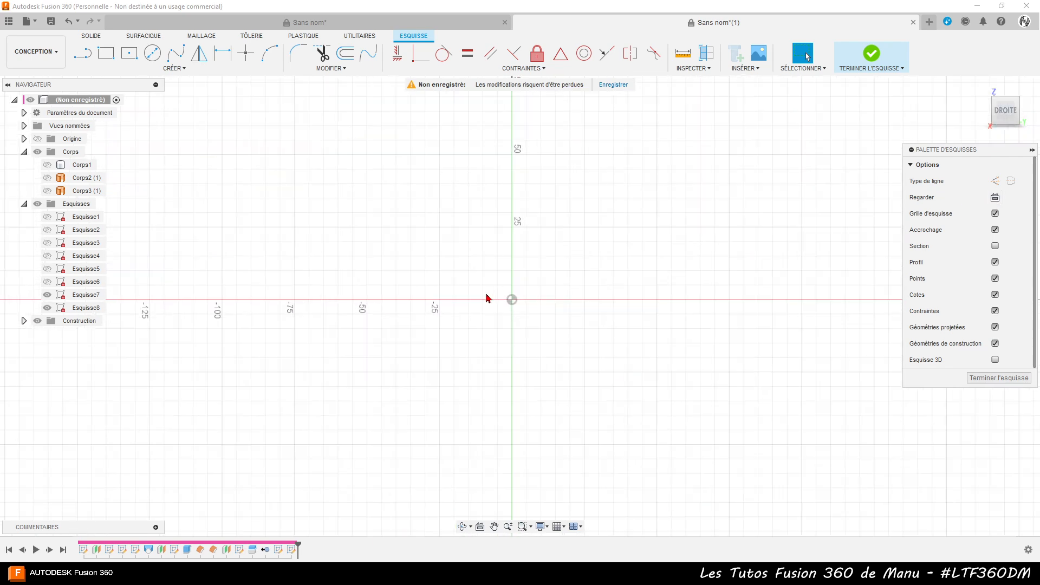
scroll(505, 131, up, 6)
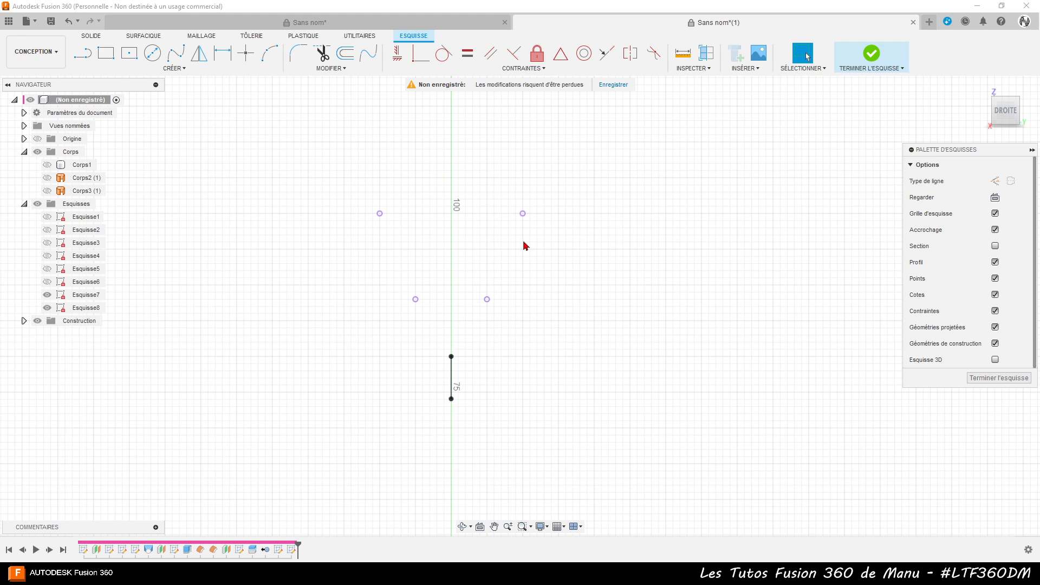
- Sketch two outward-bulging three-point arcs joining the lower and upper intersection points, radius about 16 mm on the left and 19 mm on the right
click(269, 53)
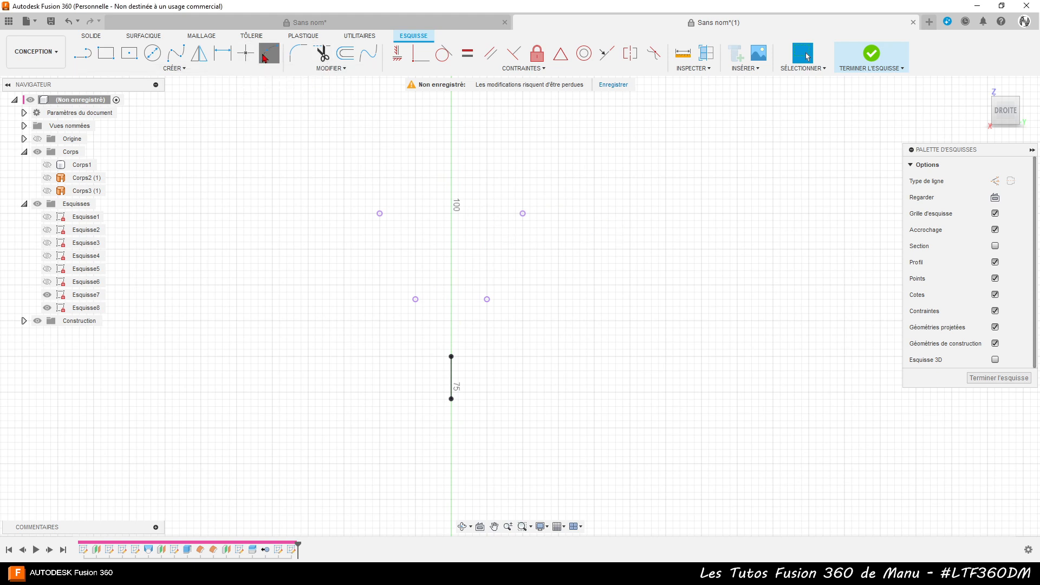
click(417, 300)
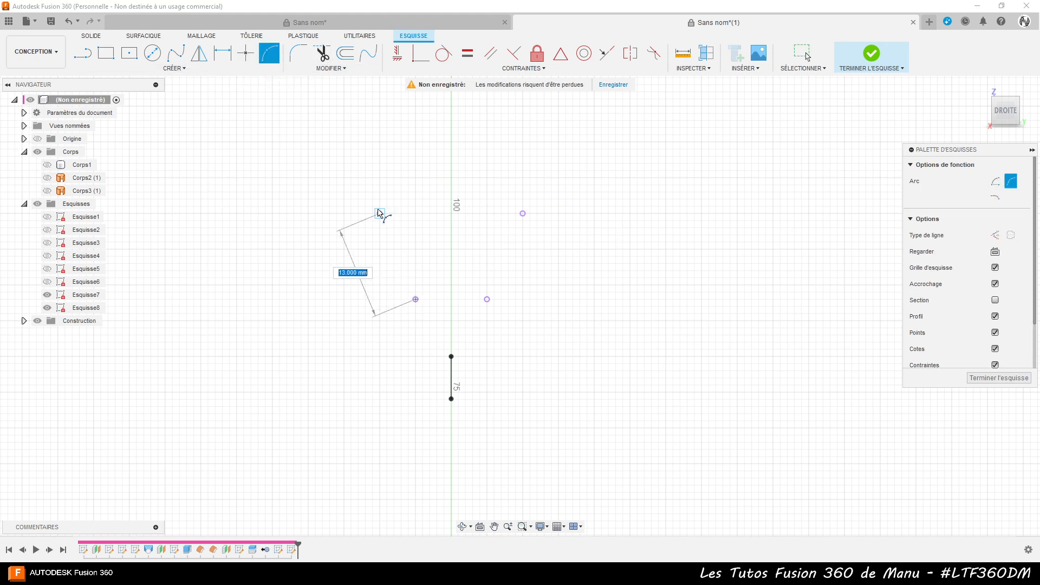
click(380, 214)
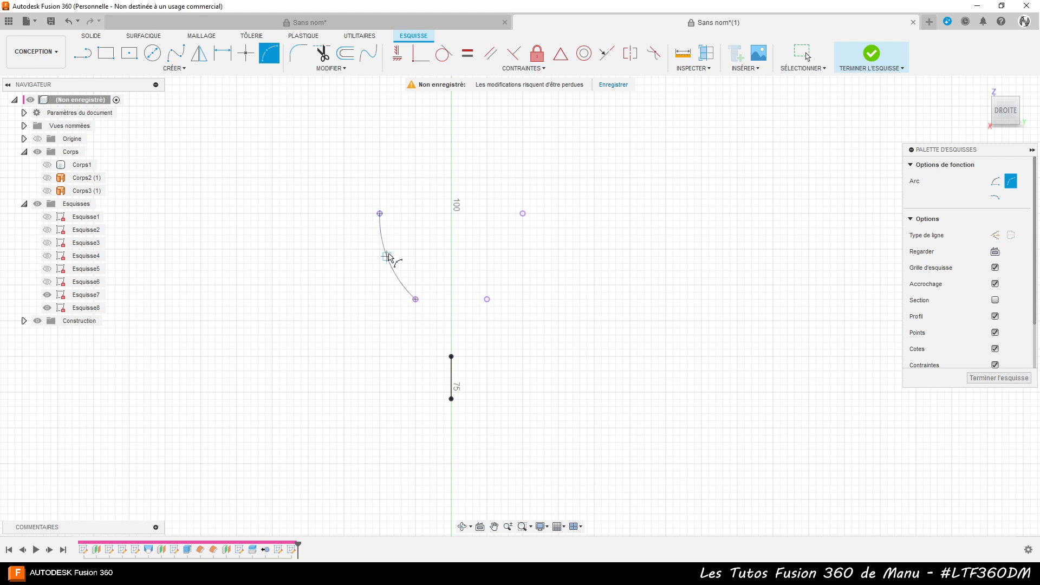
click(386, 256)
click(487, 299)
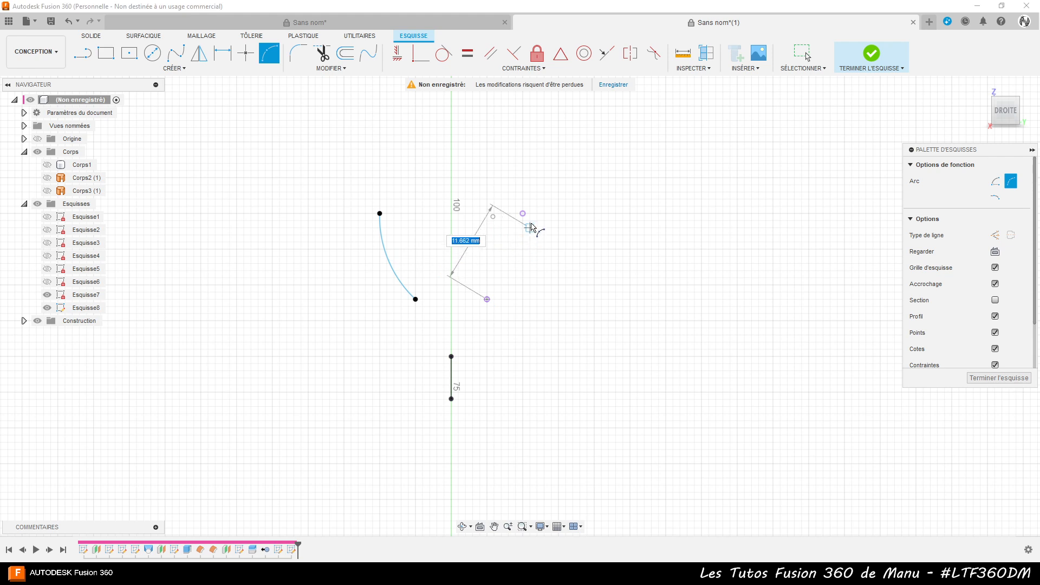
click(523, 213)
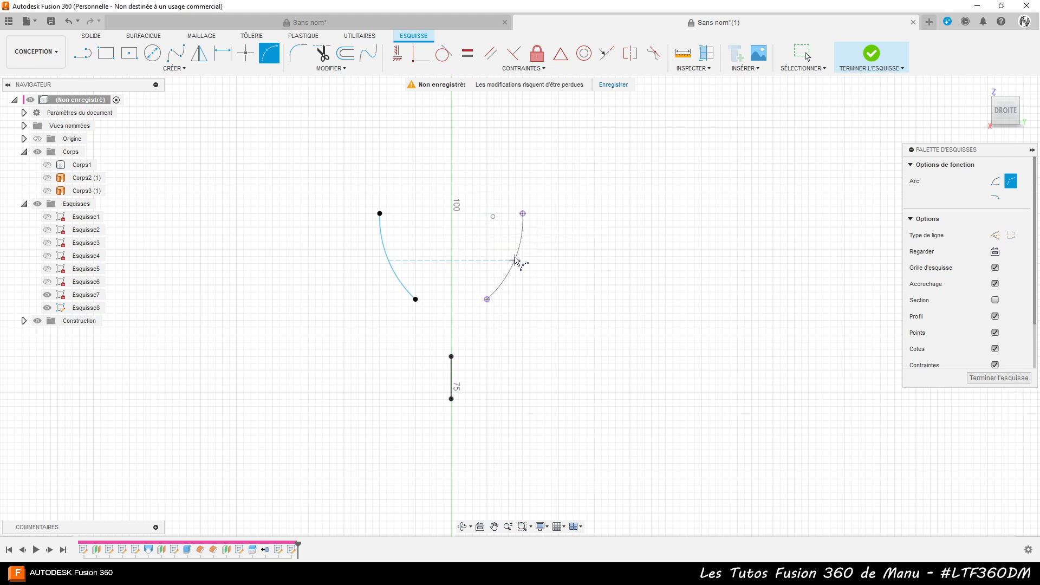
click(515, 259)
- Dimension both side arcs with a radius of 20 mm
key(d)
click(509, 268)
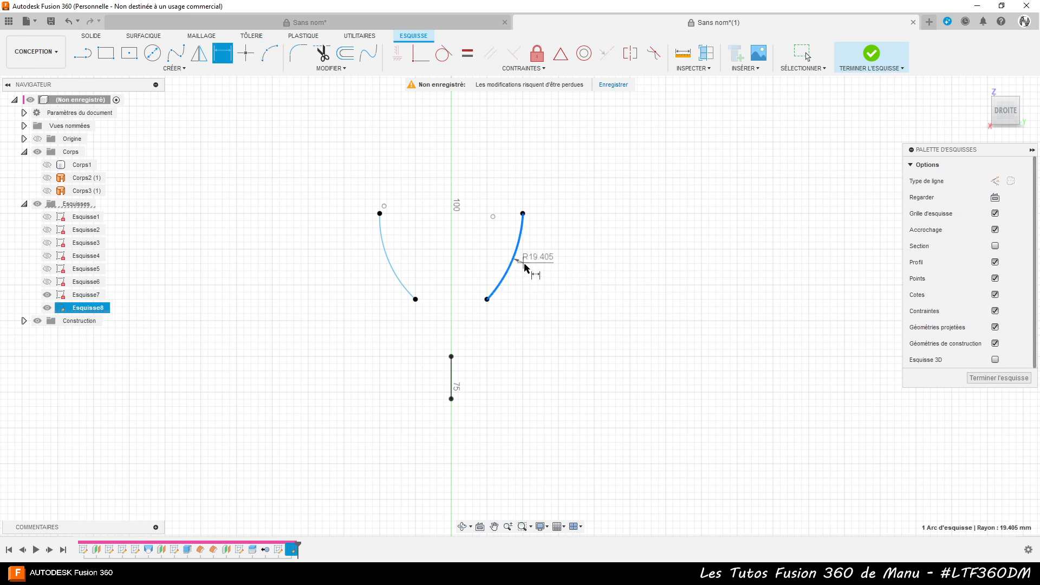
click(540, 278)
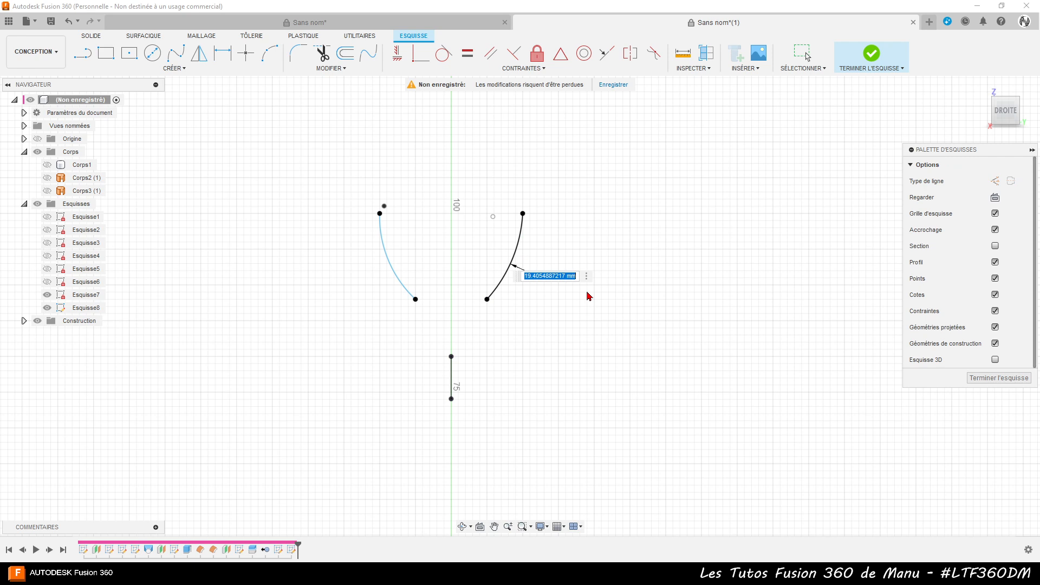
text(20)
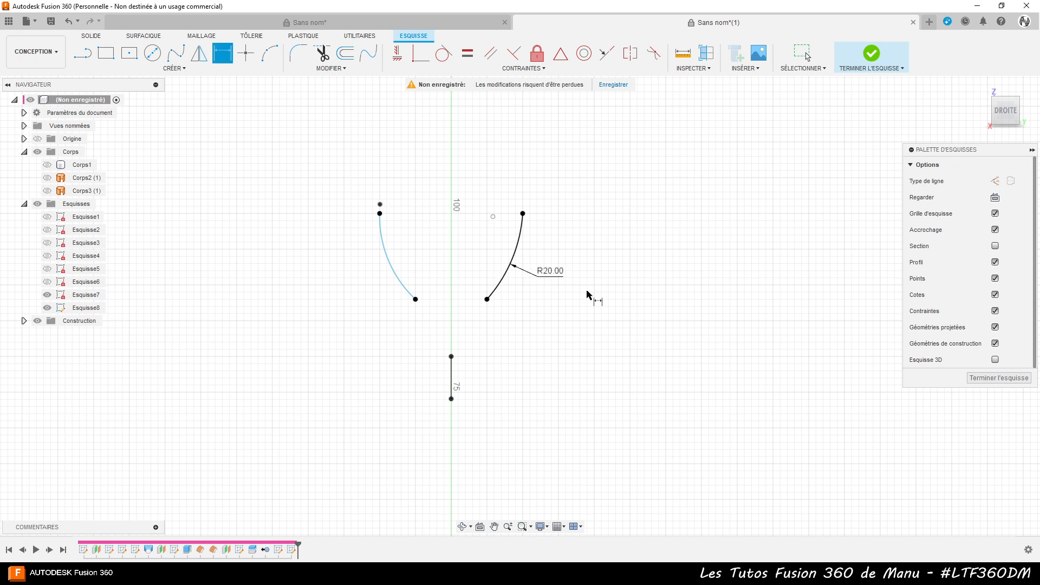
key(Return)
click(394, 270)
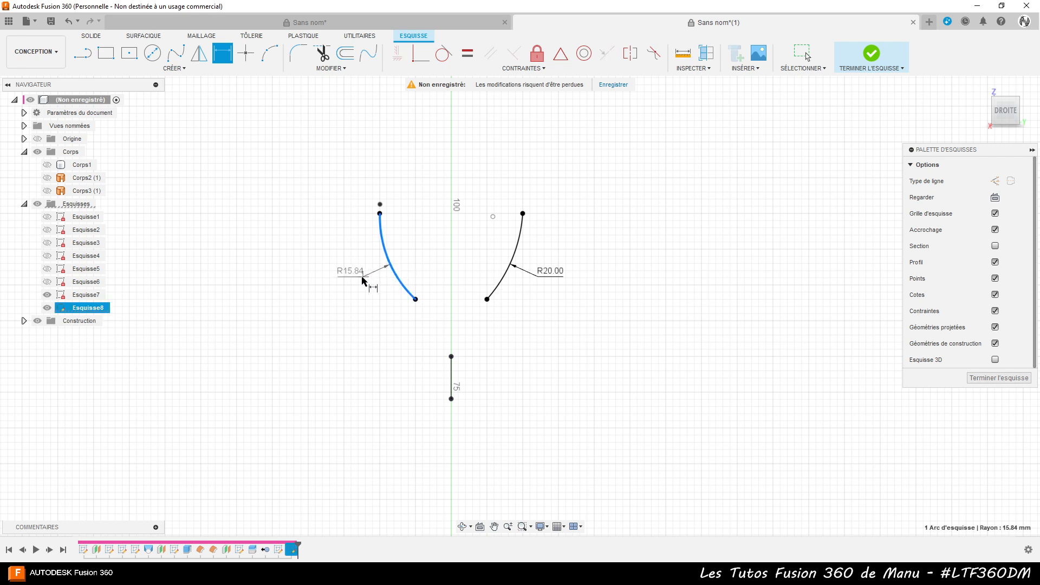
click(353, 277)
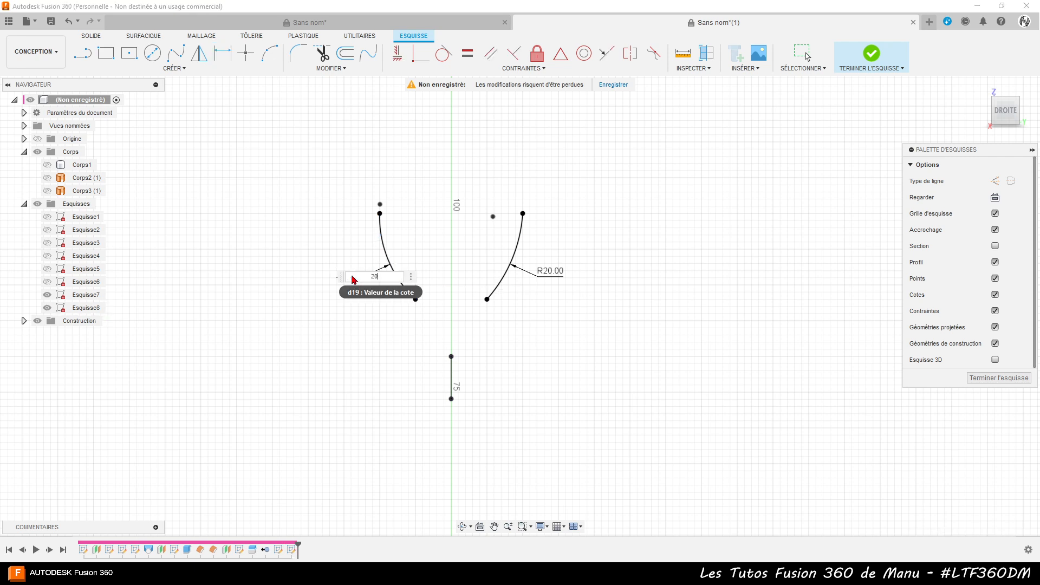
key(Return)
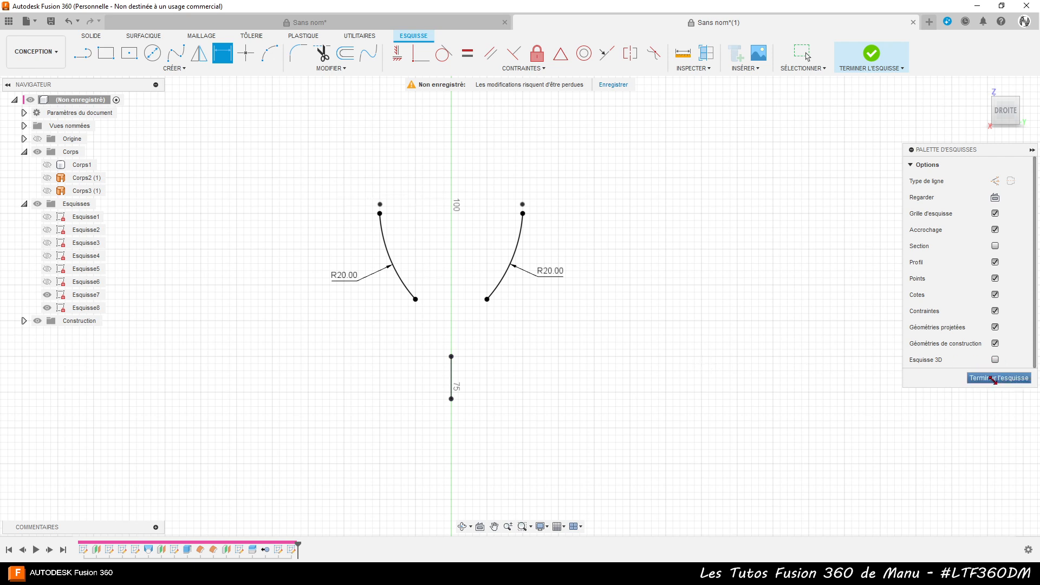
- Finish the sketch and show the Corps2 and Corps3 surface bodies again
click(993, 378)
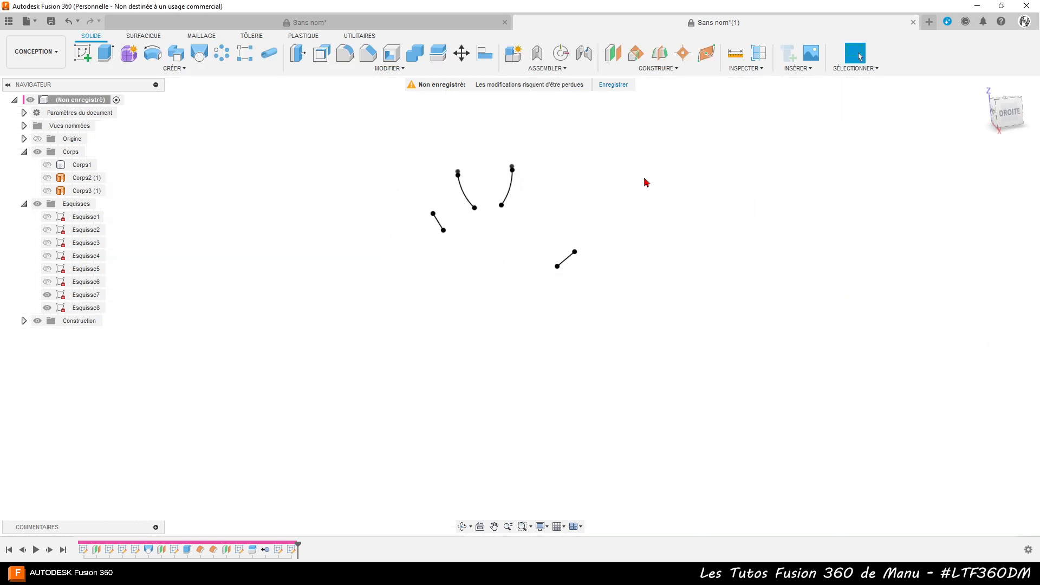
click(48, 178)
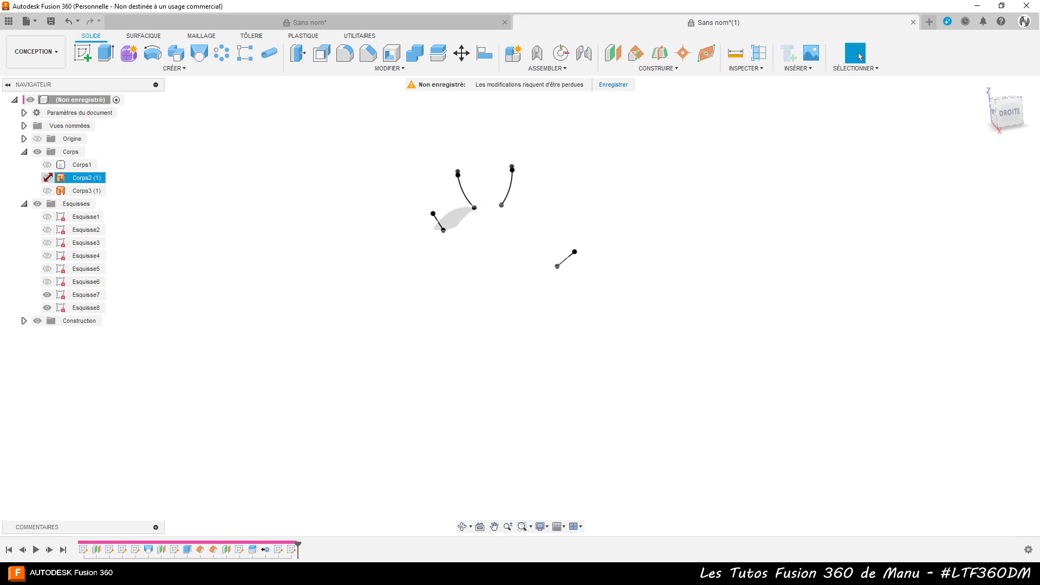
click(47, 191)
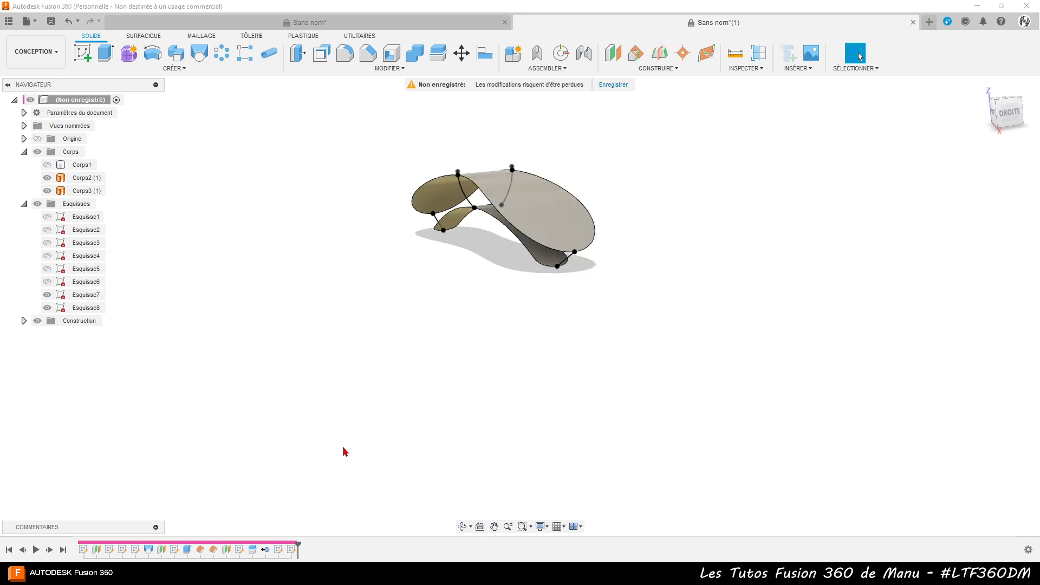
click(199, 53)
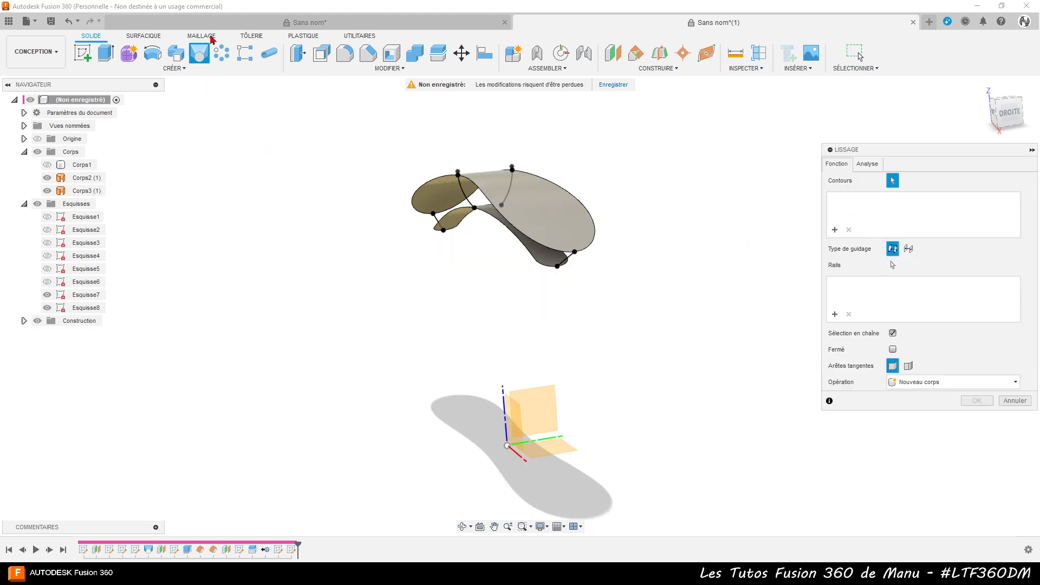
click(144, 36)
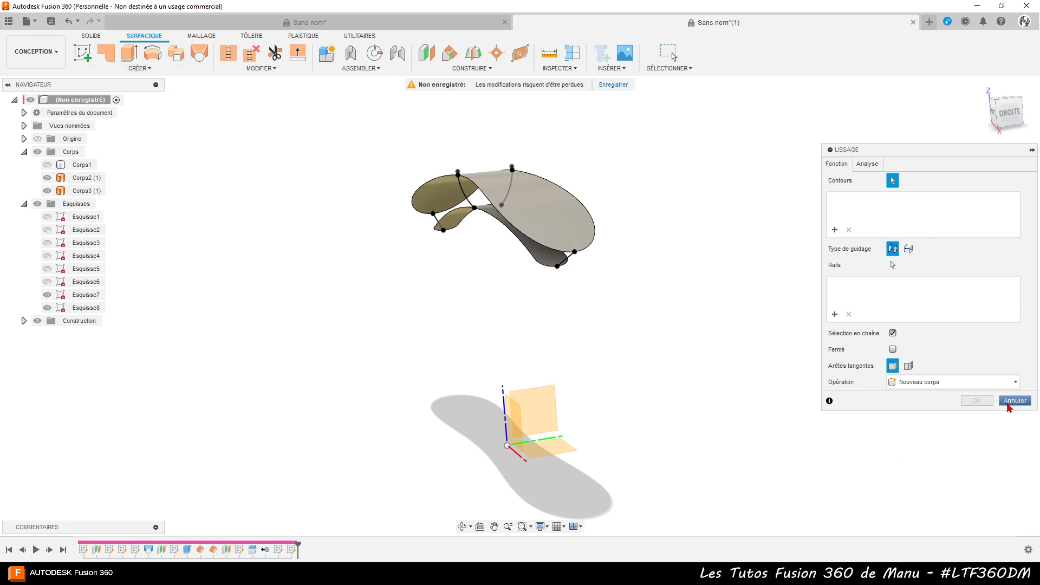
click(1013, 401)
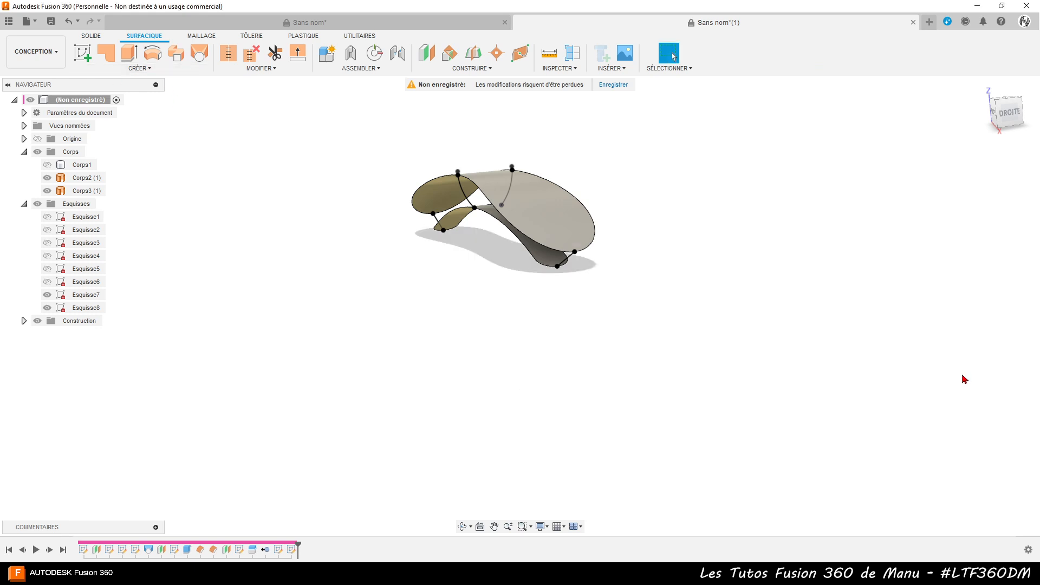
- Start a surface Loft using the closed edge loops of the Corps3 and Corps2 surfaces as its two contours
click(199, 54)
click(427, 188)
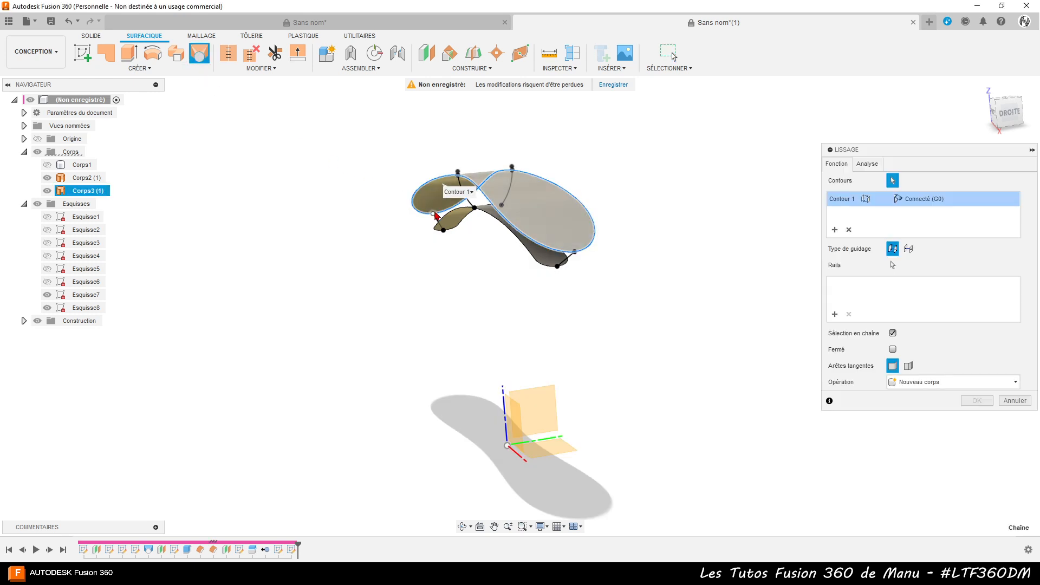
click(455, 216)
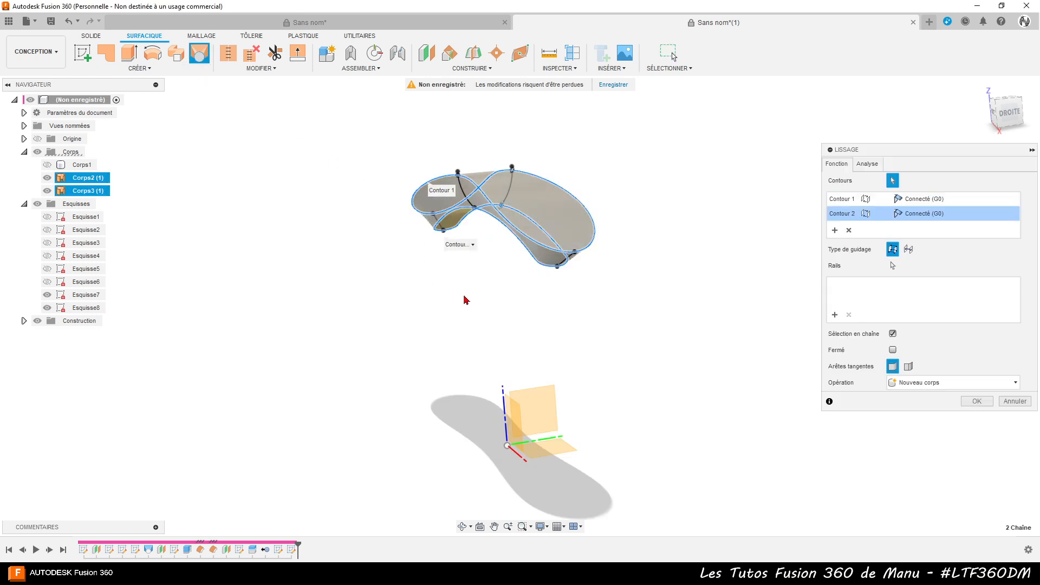
- Guide the surface loft with the two end lines and two side arcs as rails, and create it as a new body
click(835, 316)
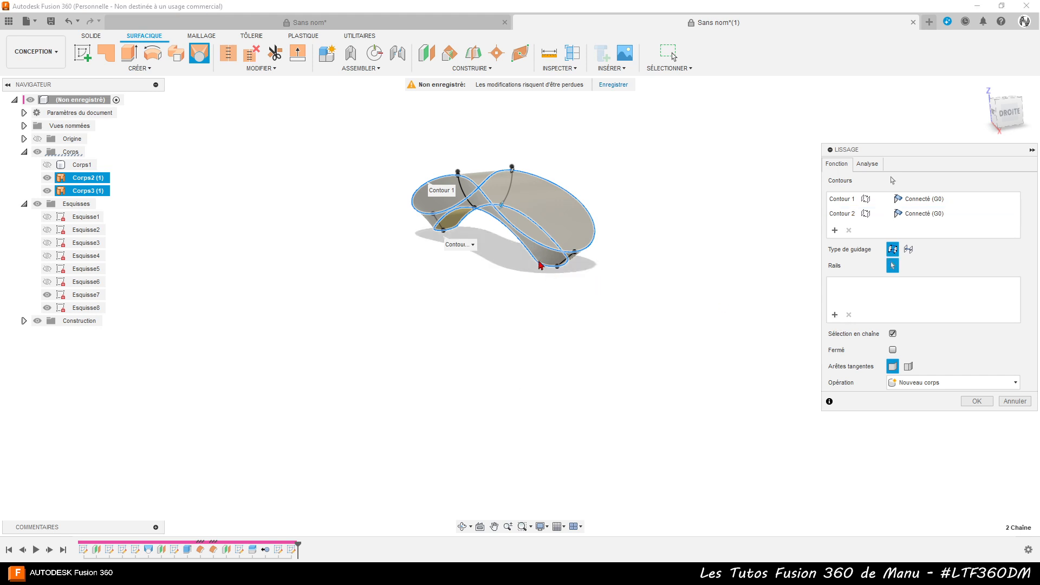
click(568, 268)
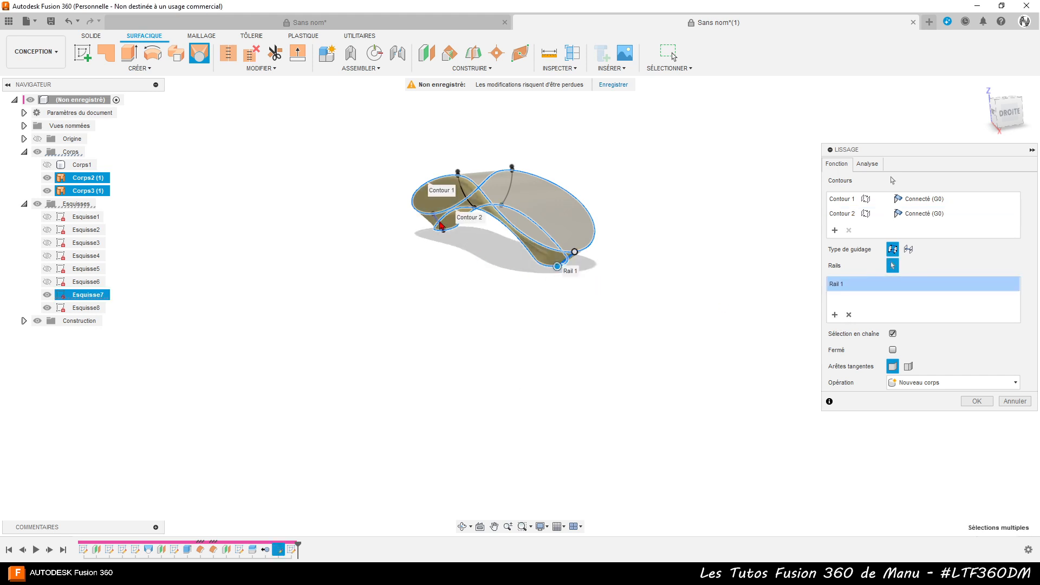
click(441, 225)
click(471, 207)
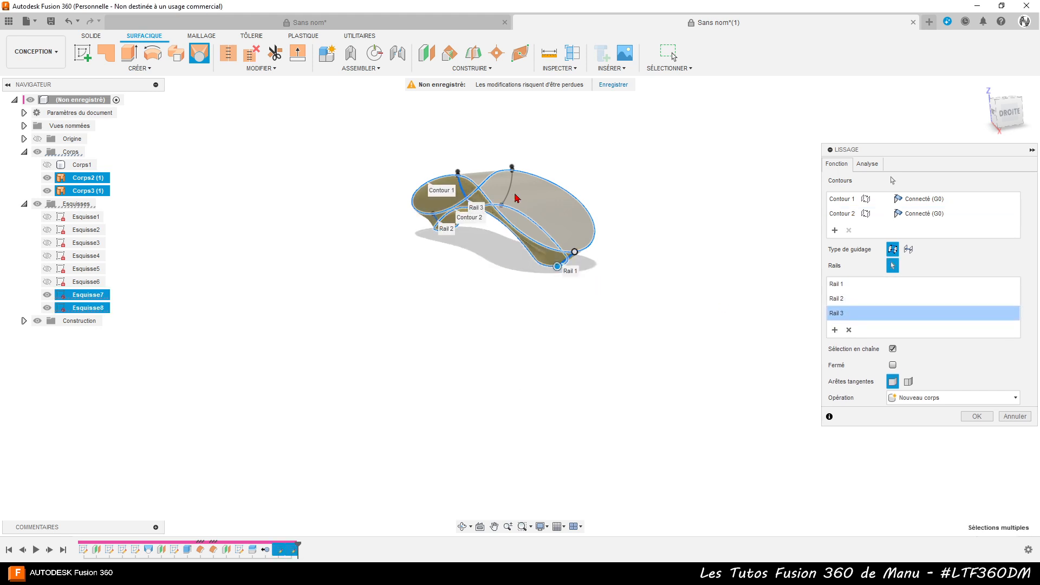
click(513, 196)
shift+middle_drag(523, 326, 539, 382)
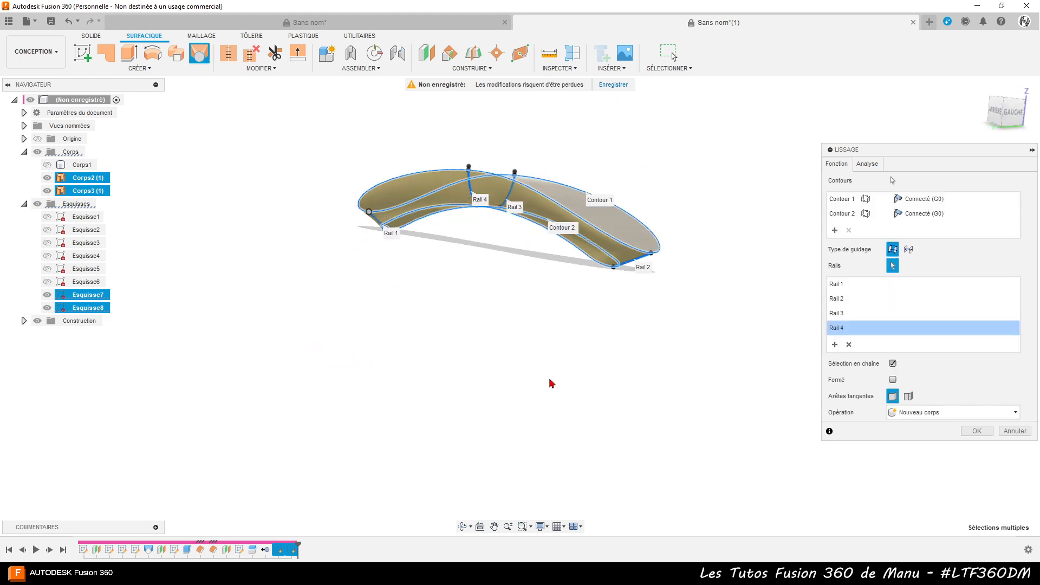
click(975, 434)
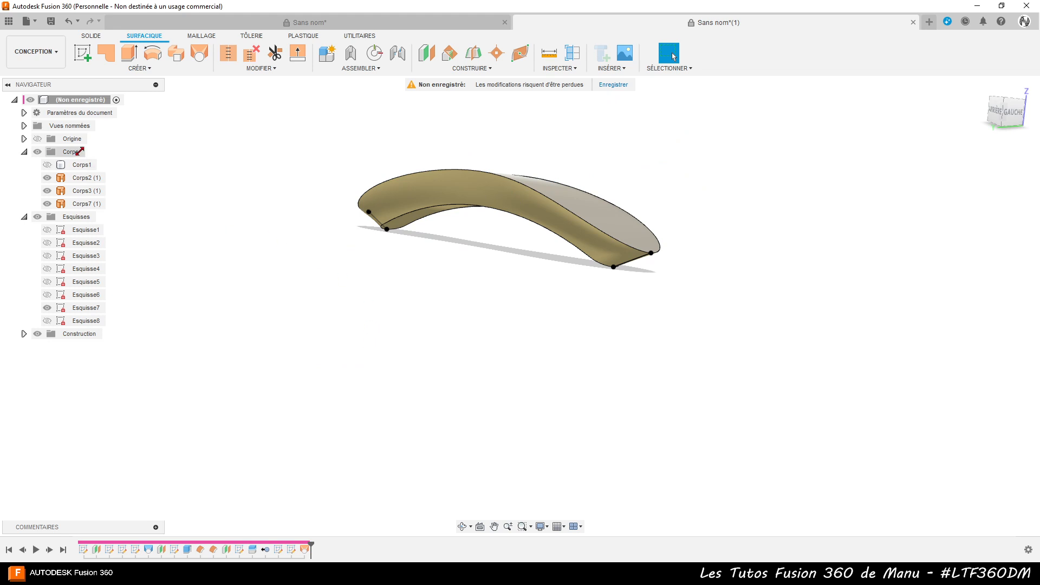
- Stitch the Corps2, Corps3 and Corps7 surfaces together into a new body
click(228, 53)
click(87, 178)
click(76, 195)
click(79, 204)
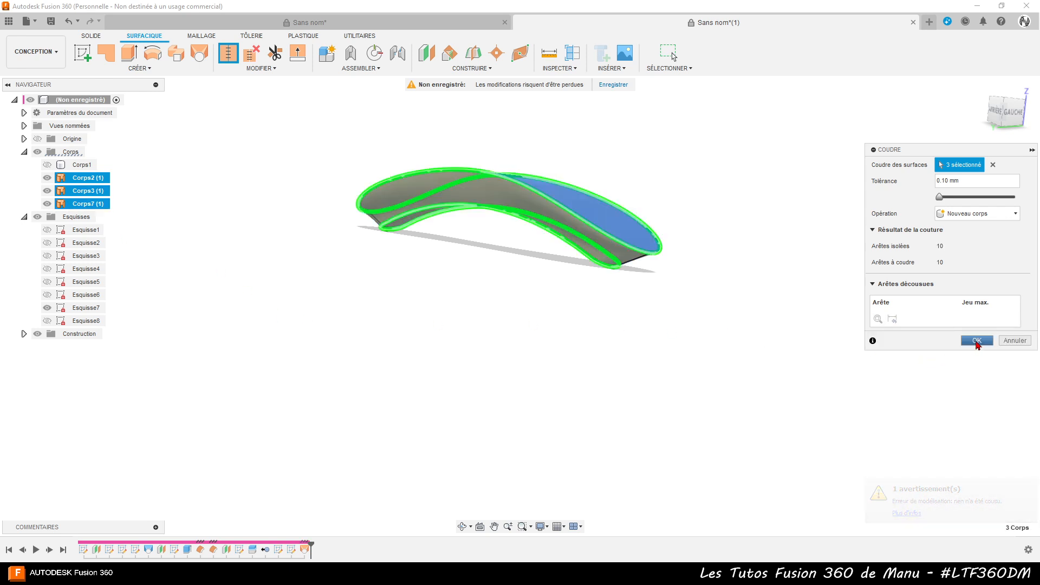
click(977, 341)
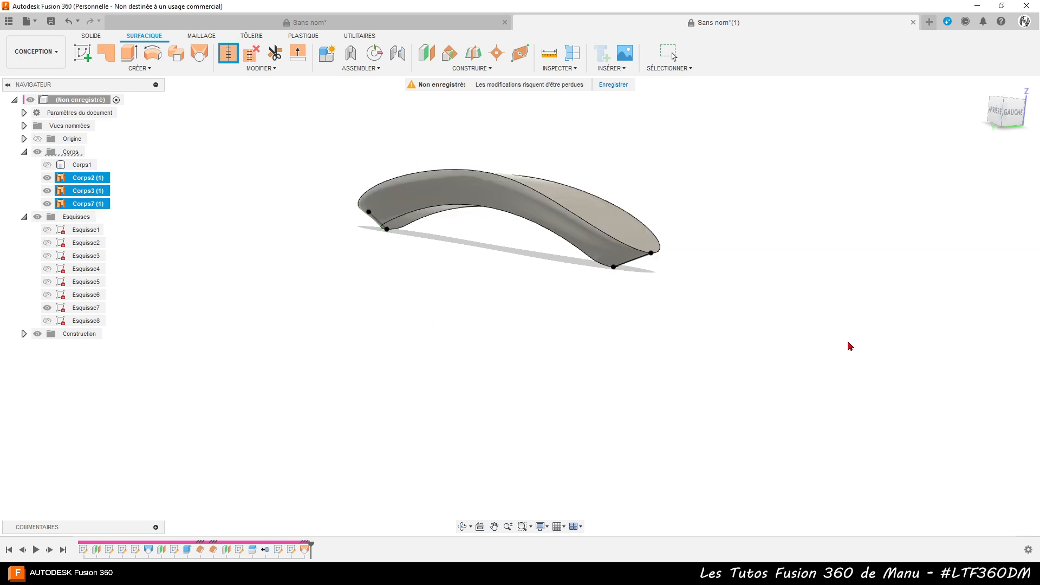
- With Corps1 shown and Esquisse7 hidden, cut the stitched body Corps8 out of Corps1 using Combine
click(49, 167)
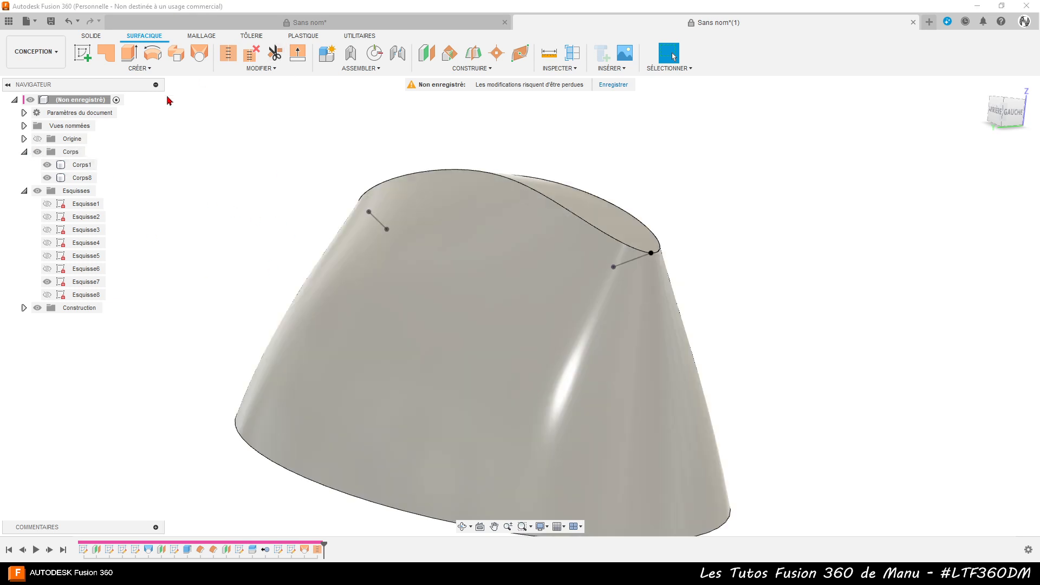
click(47, 281)
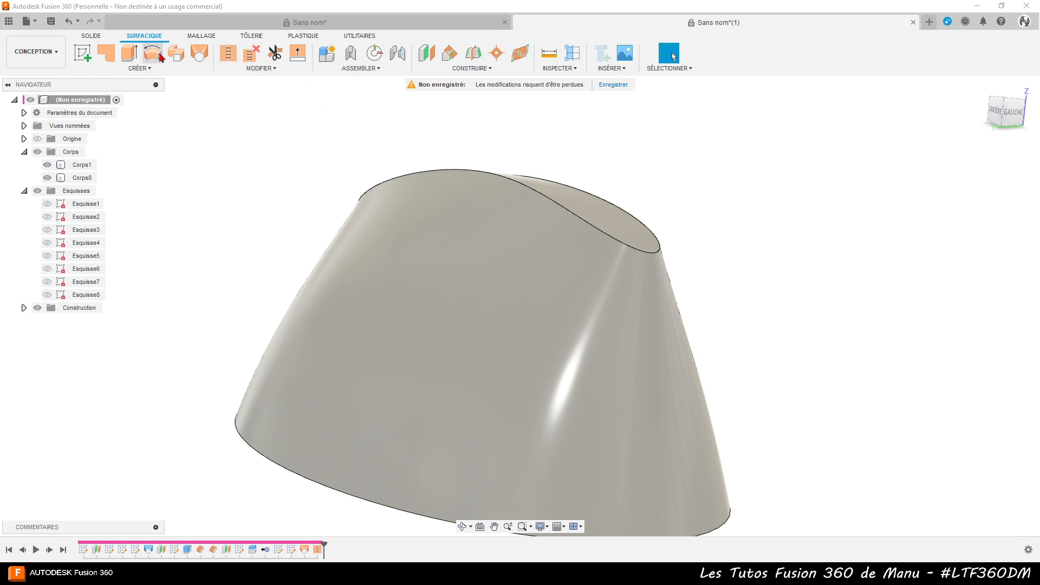
click(93, 36)
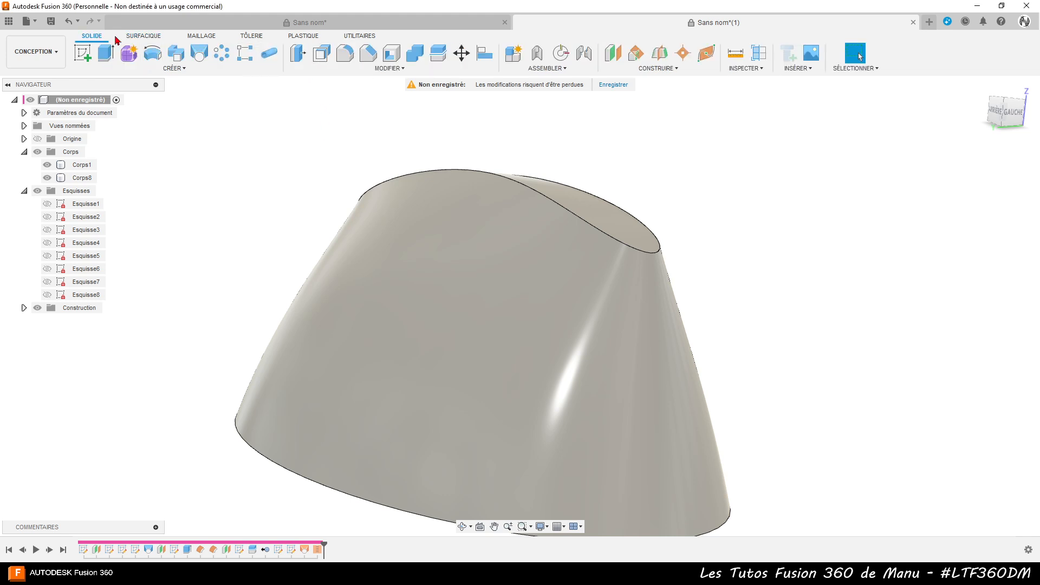
click(414, 52)
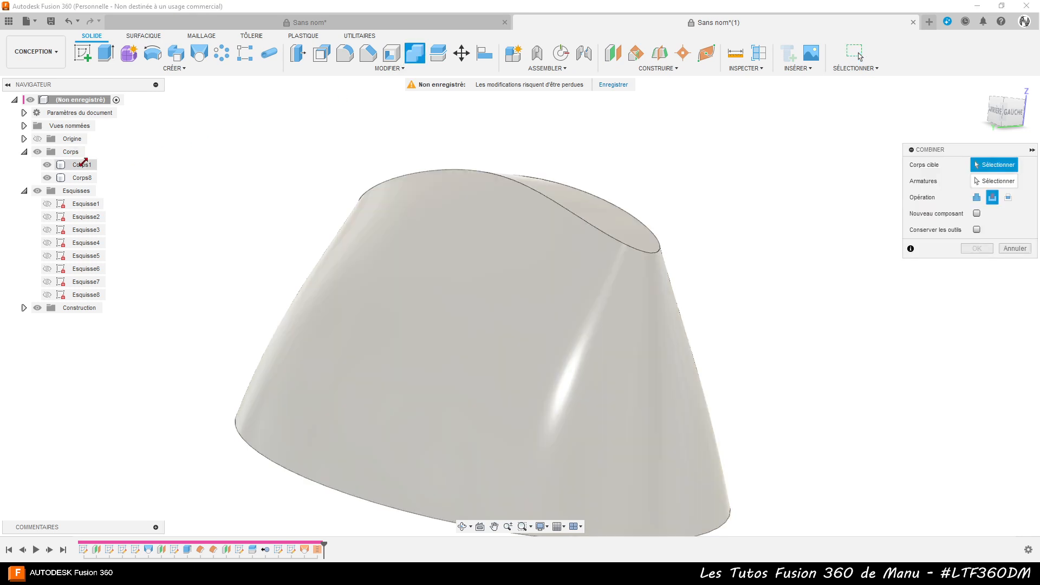
click(82, 164)
click(87, 178)
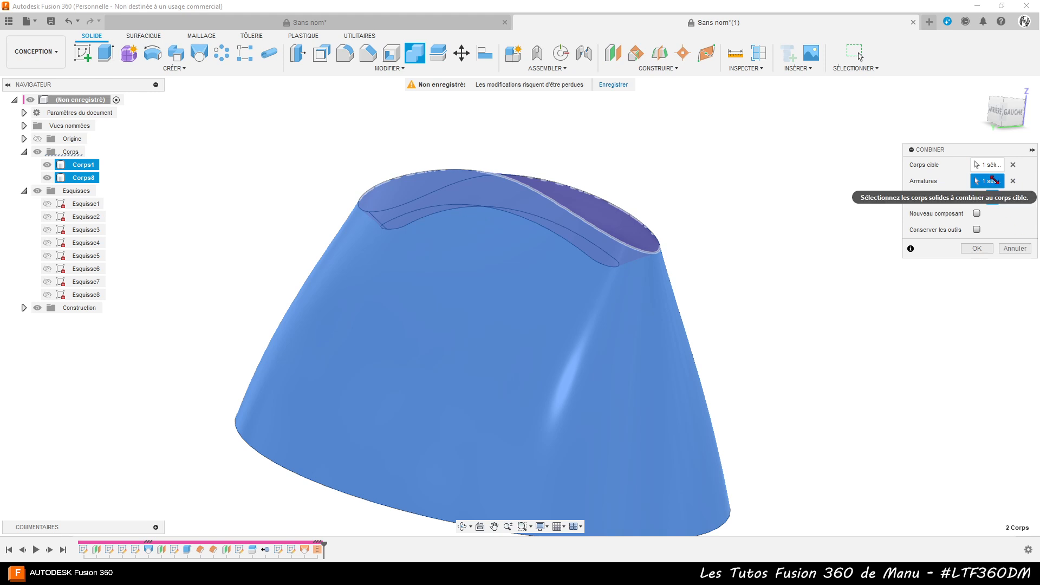
click(977, 248)
shift+middle_drag(895, 260, 863, 272)
key(Escape)
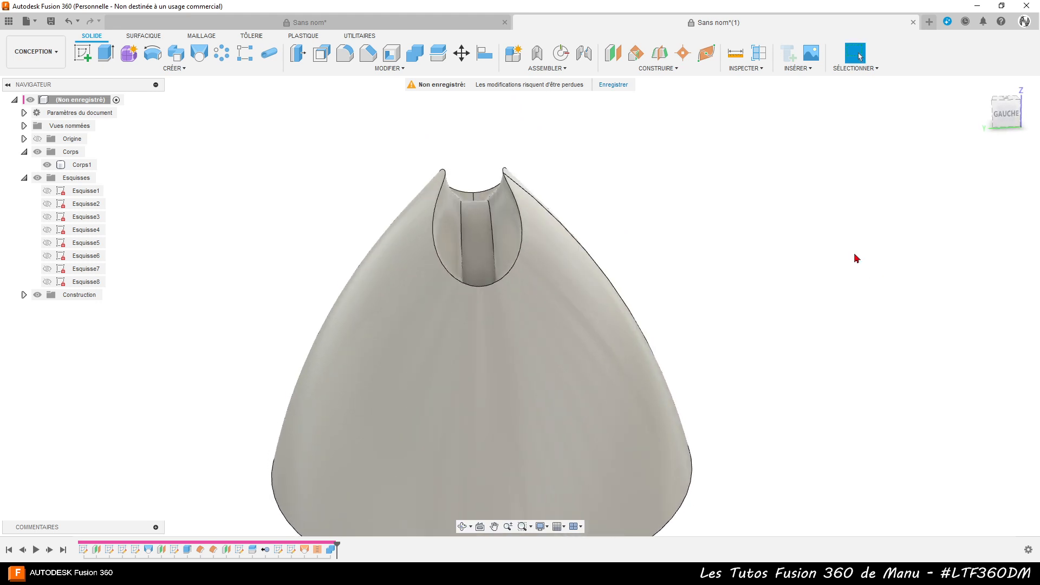
- Fillet the four-edge outer rim of the recess on top of Corps1 with a 2 mm radius
click(346, 53)
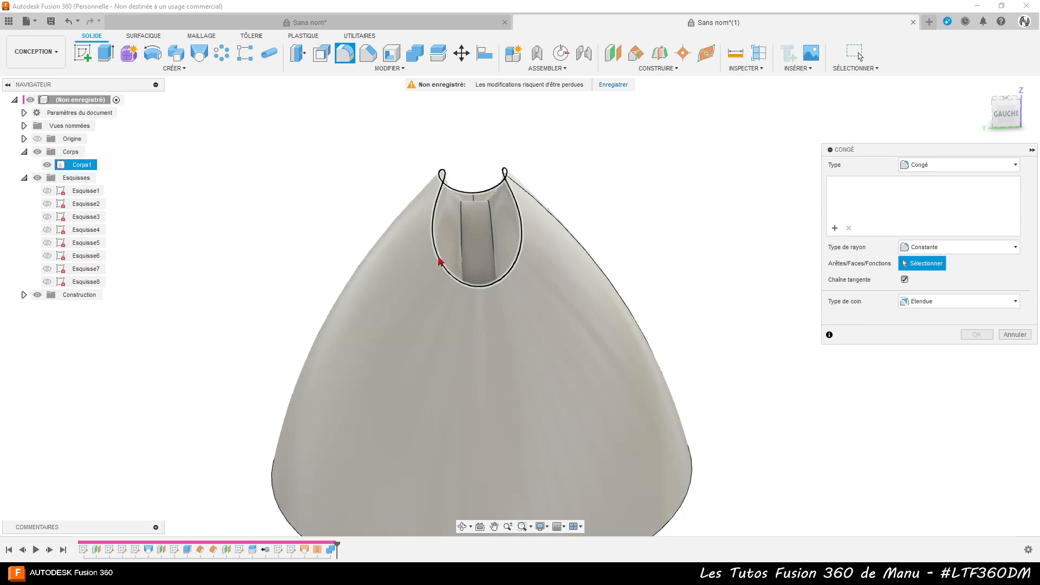
click(439, 262)
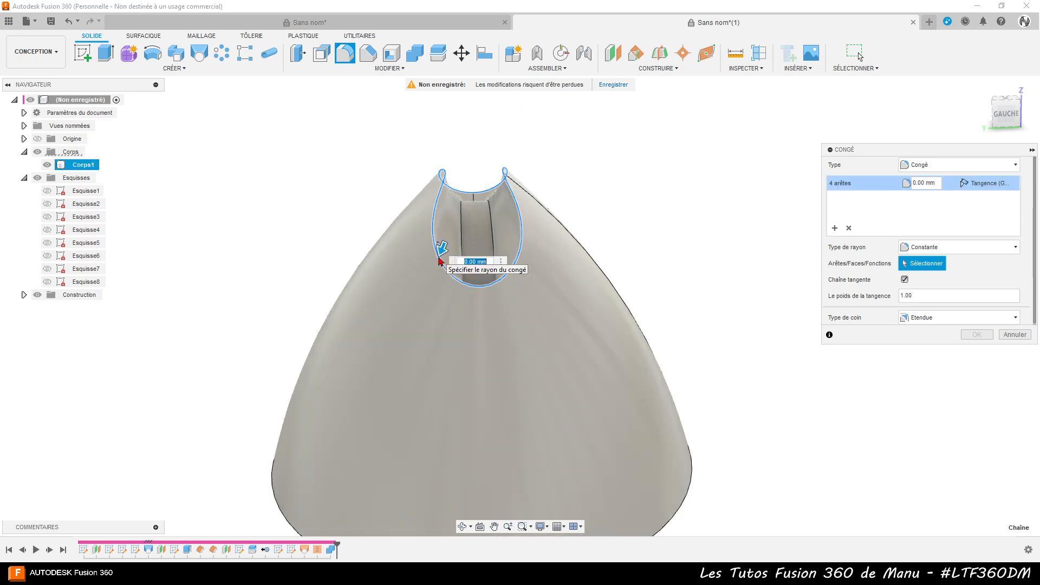
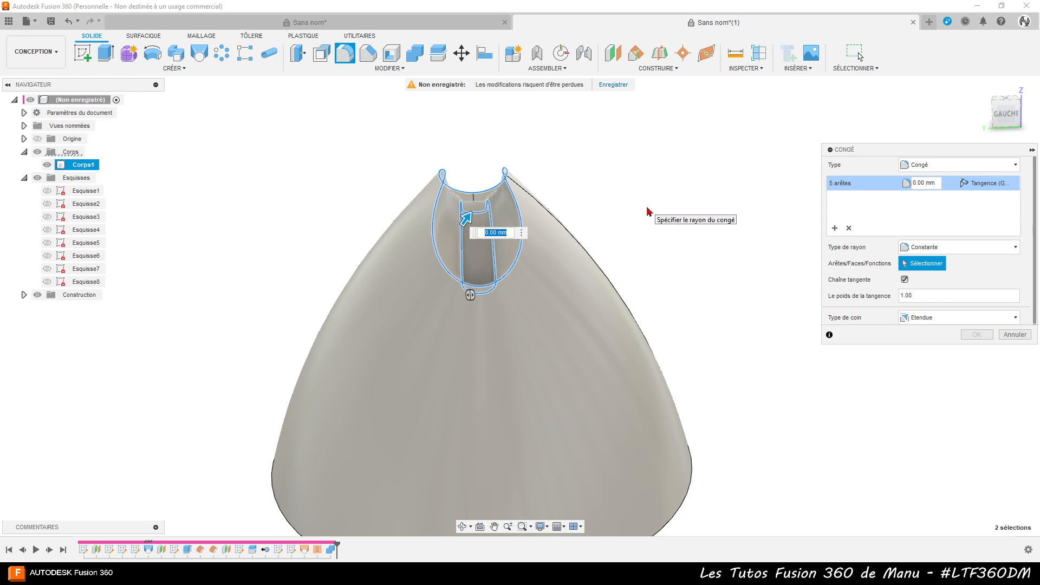
key(Return)
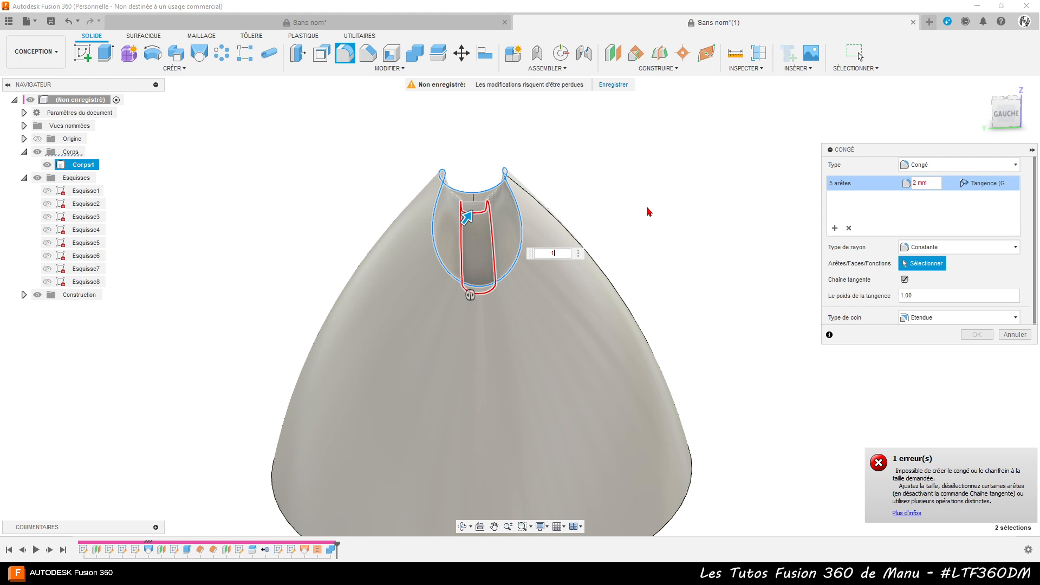
key(Return)
click(494, 245)
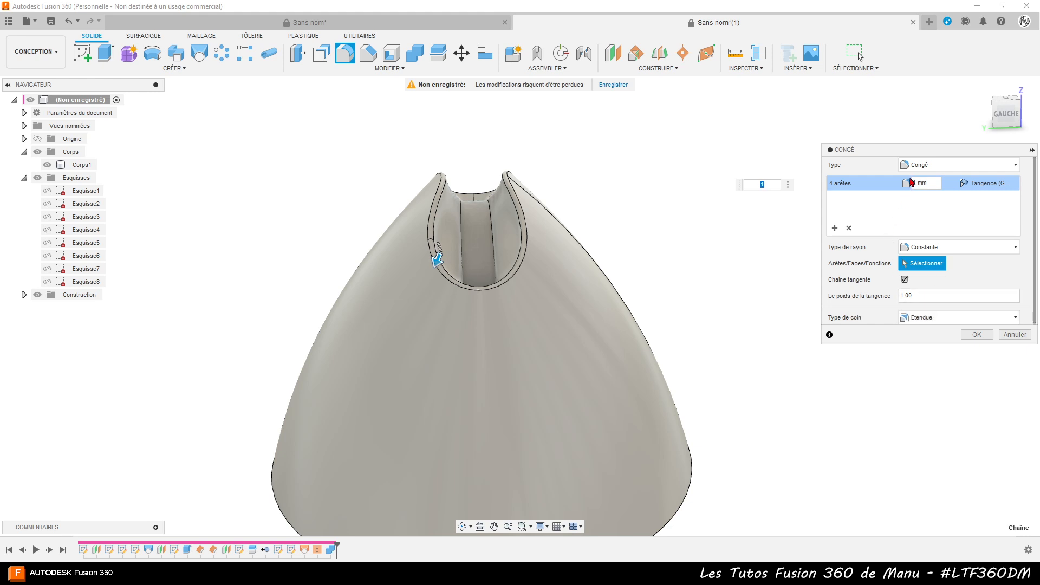
click(934, 182)
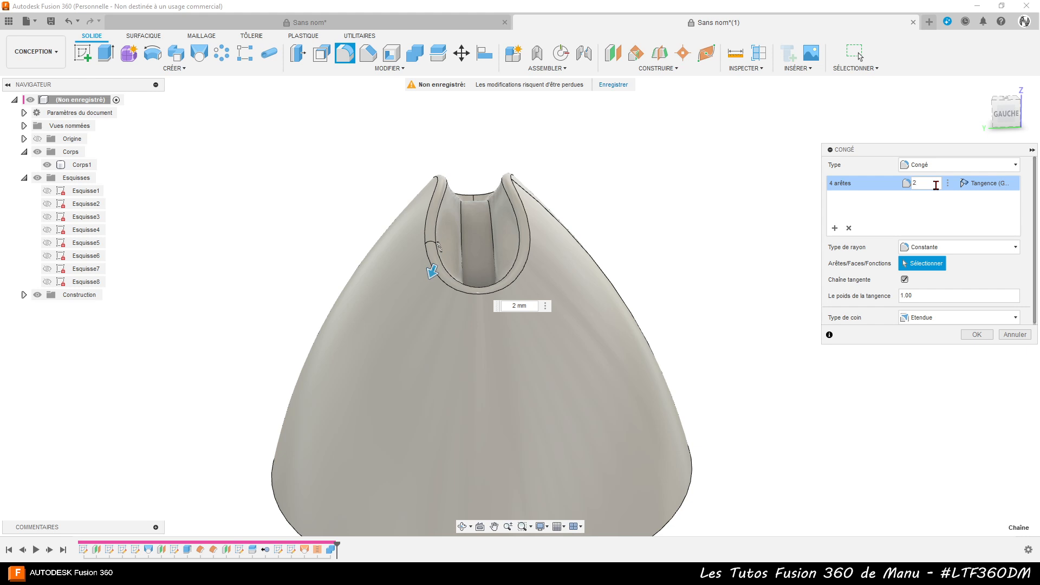
key(Return)
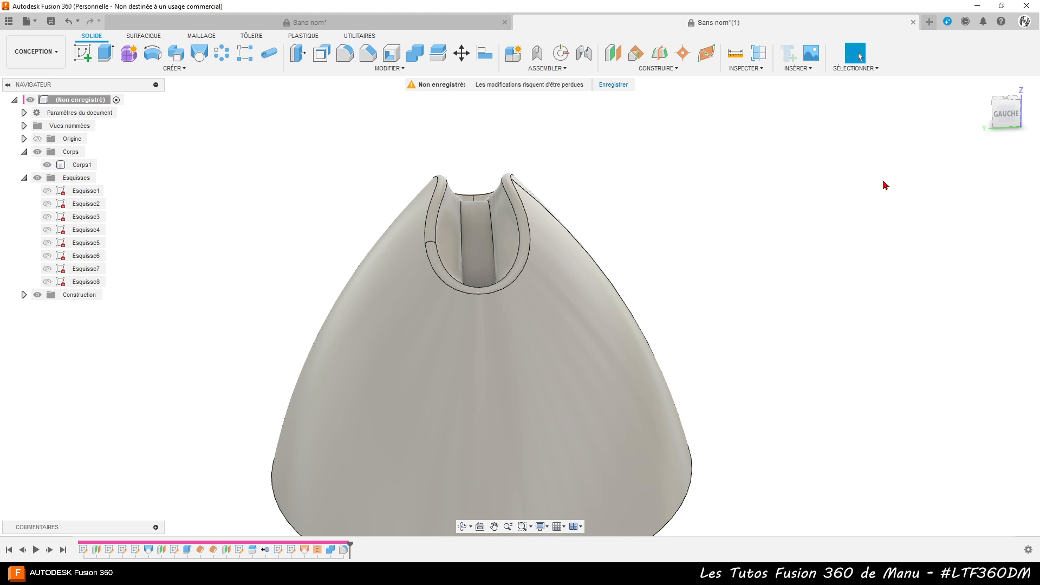
- Fillet the edges of the recess's curved floor face with a 0.8 mm radius
click(480, 236)
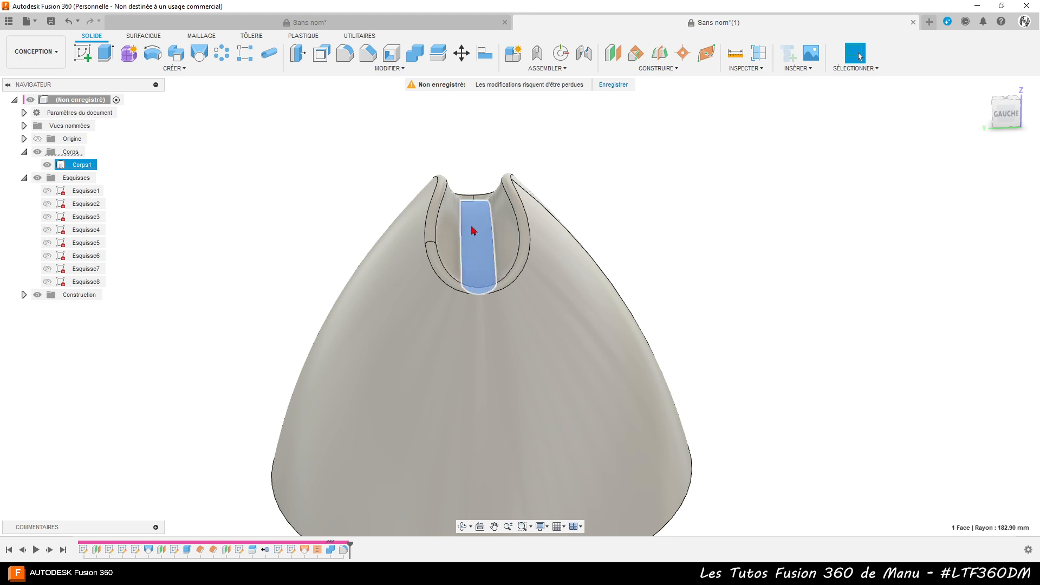
click(345, 60)
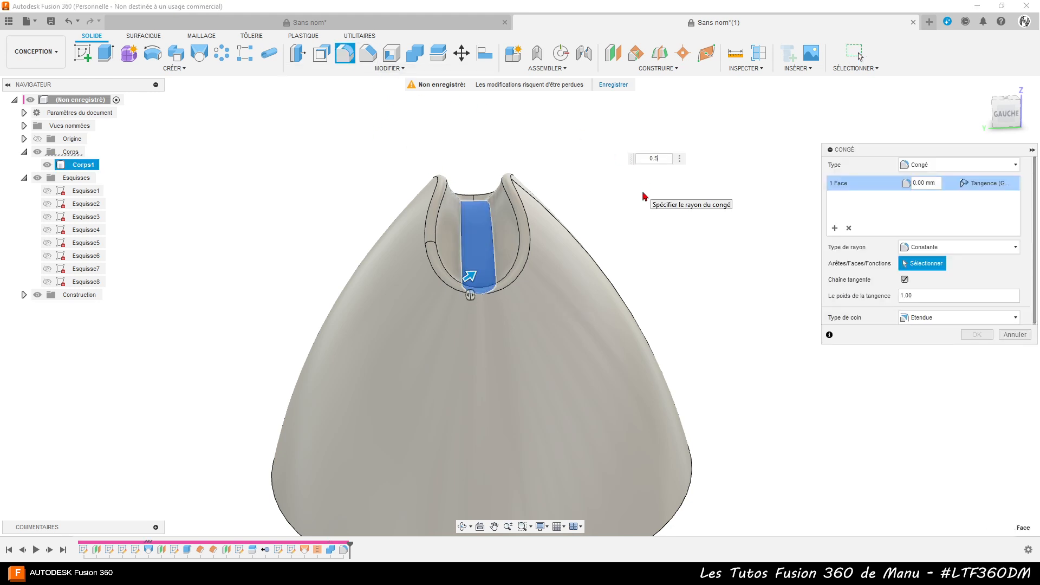
text(0.5)
key(Return)
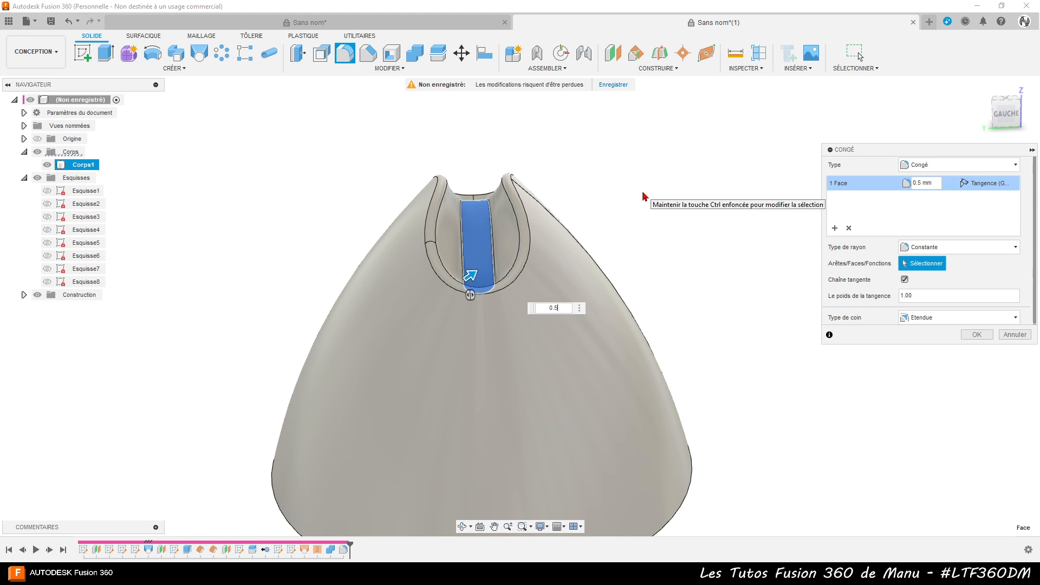
text(0.9)
key(Return)
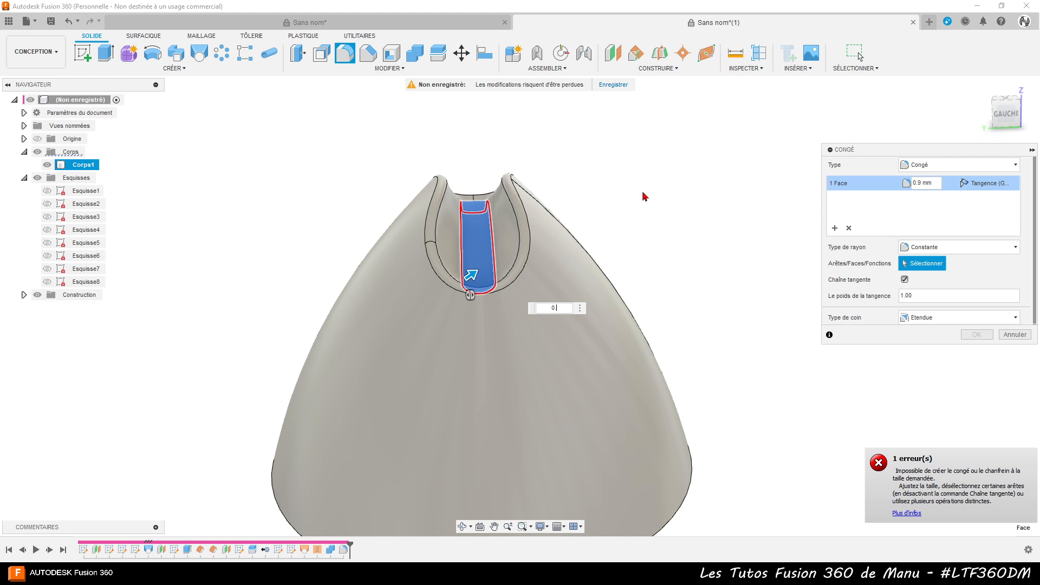
key(Return)
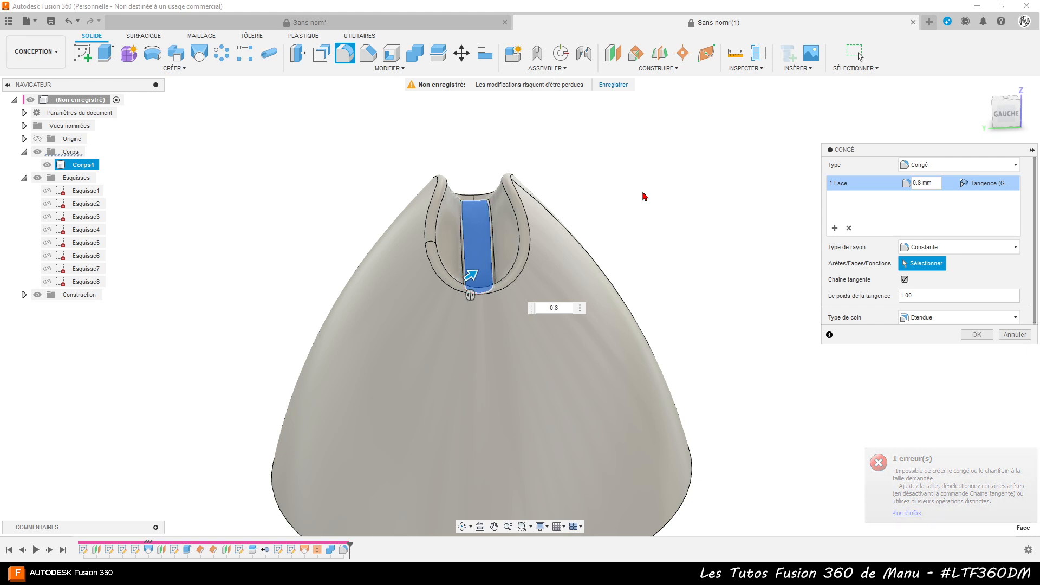
click(977, 335)
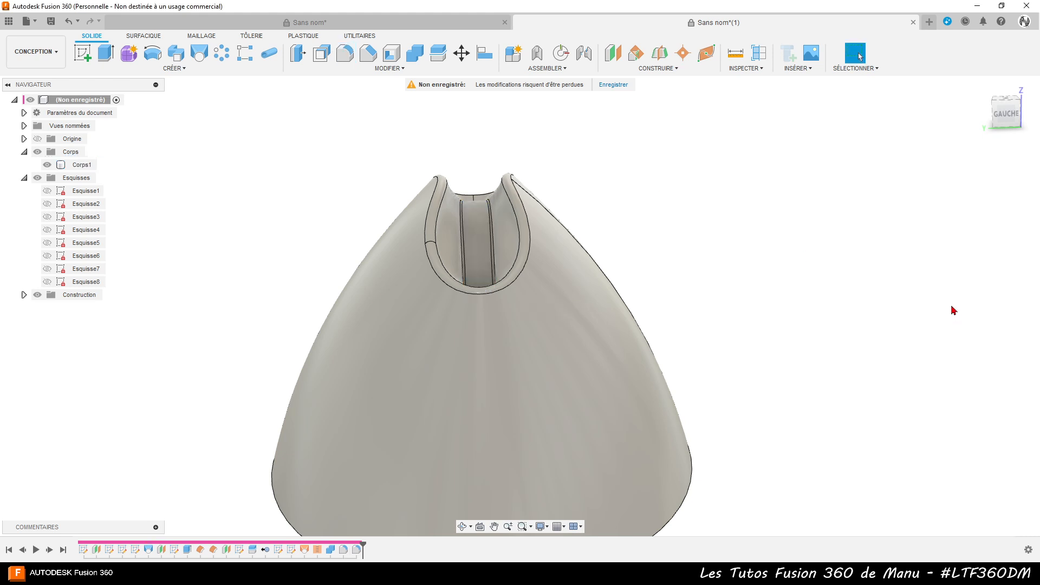
- Try to shell Corps1 inward with a 2 mm thickness, removing the flat base face
shift+middle_drag(784, 321, 785, 314)
scroll(465, 214, down, 3)
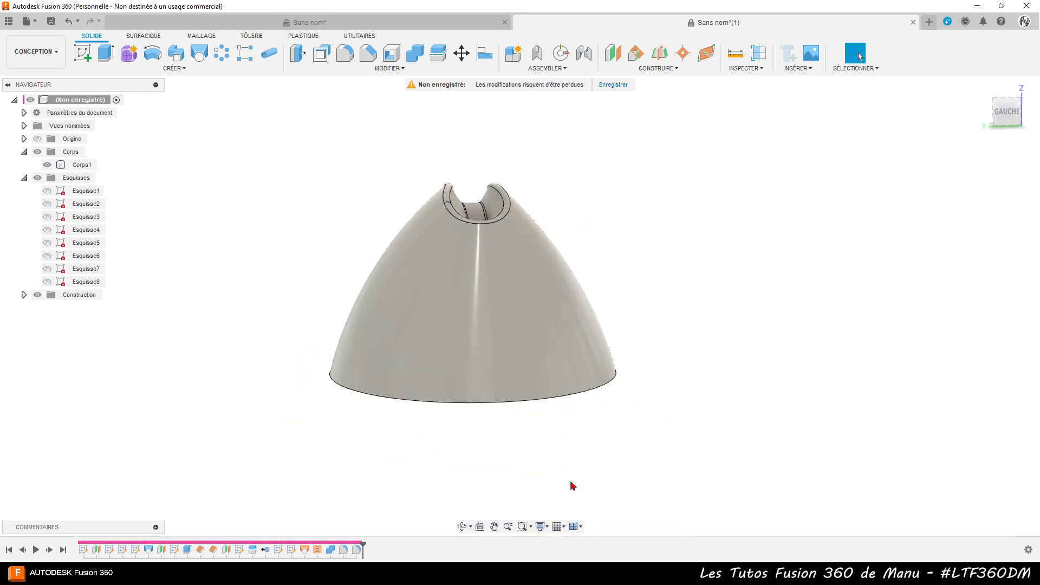
shift+middle_drag(607, 460, 617, 426)
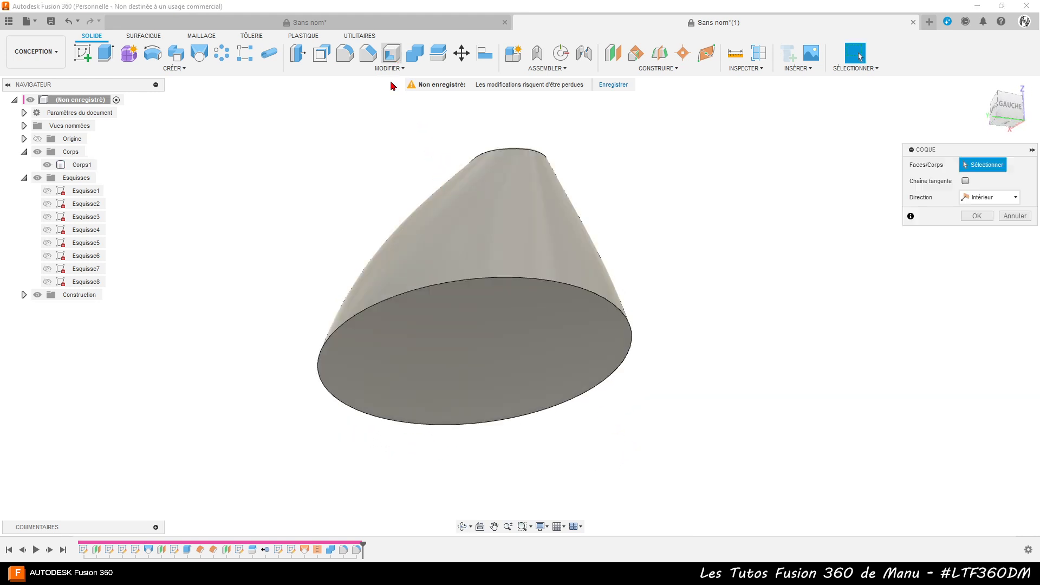
click(392, 53)
click(579, 346)
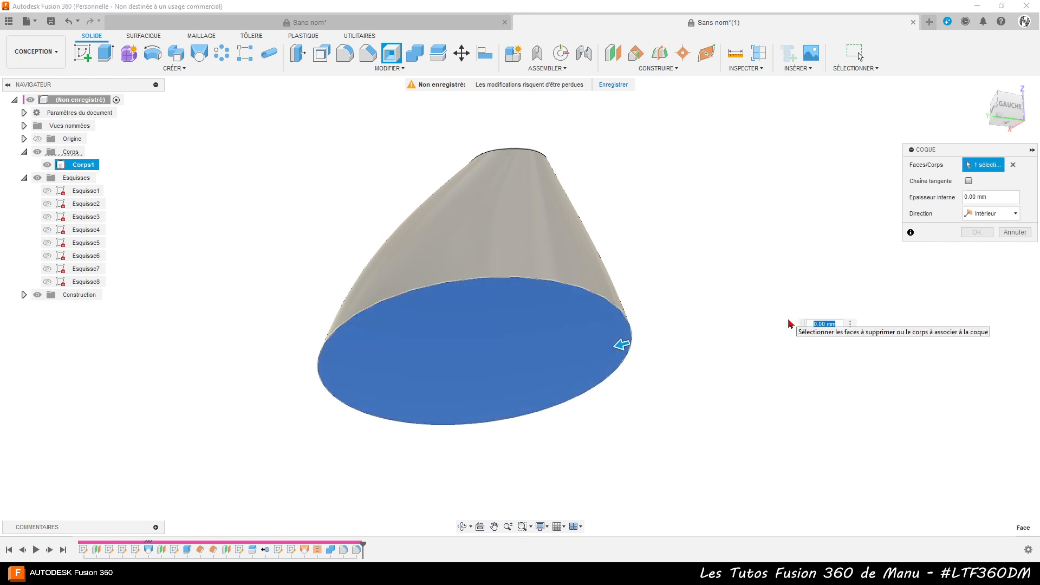
text(2)
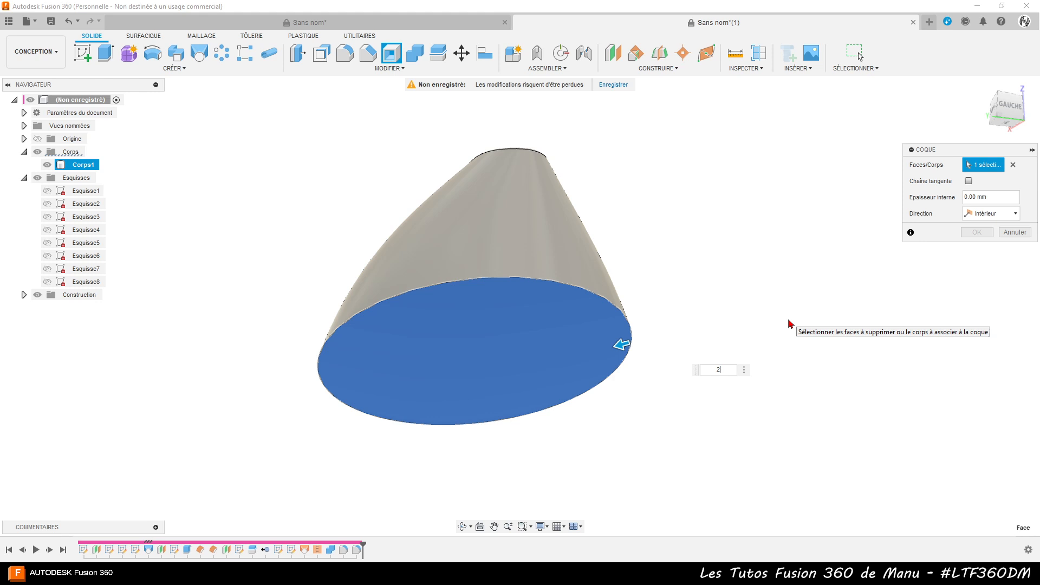
key(Return)
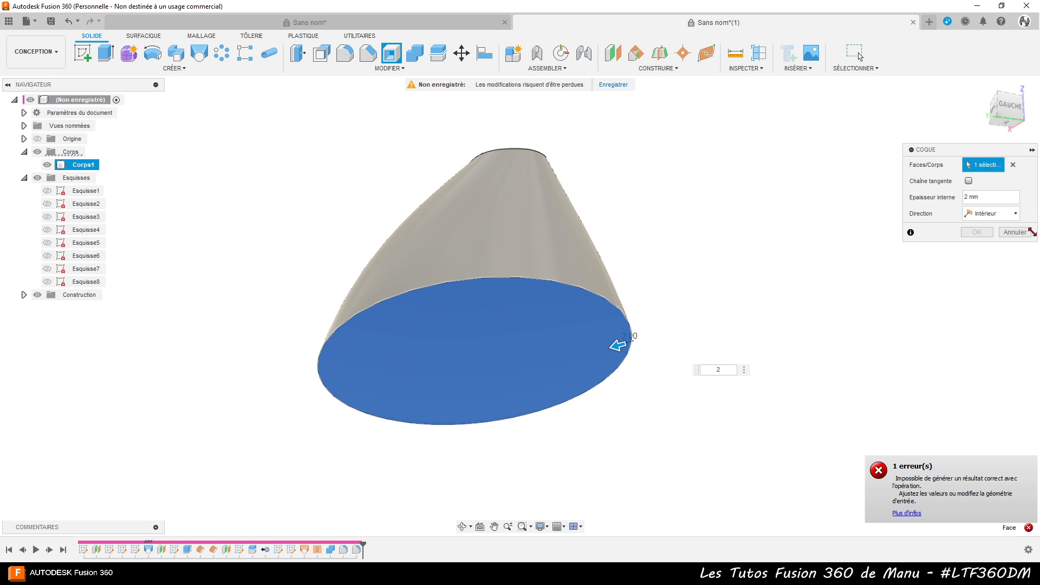
- Try to shell Corps1 outward with a 2 mm thickness, removing the flat base face
click(984, 214)
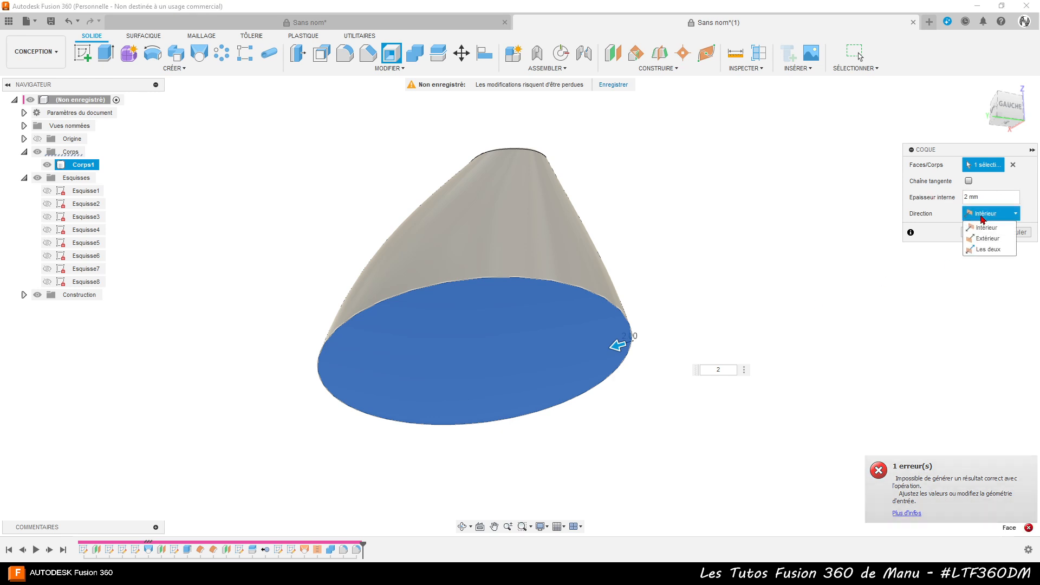
click(999, 239)
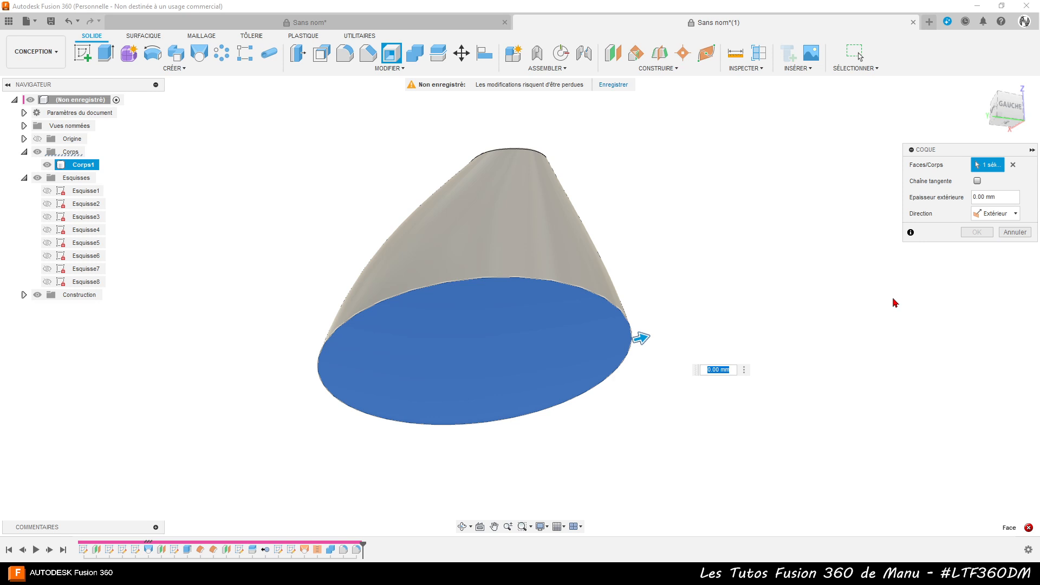
text(2)
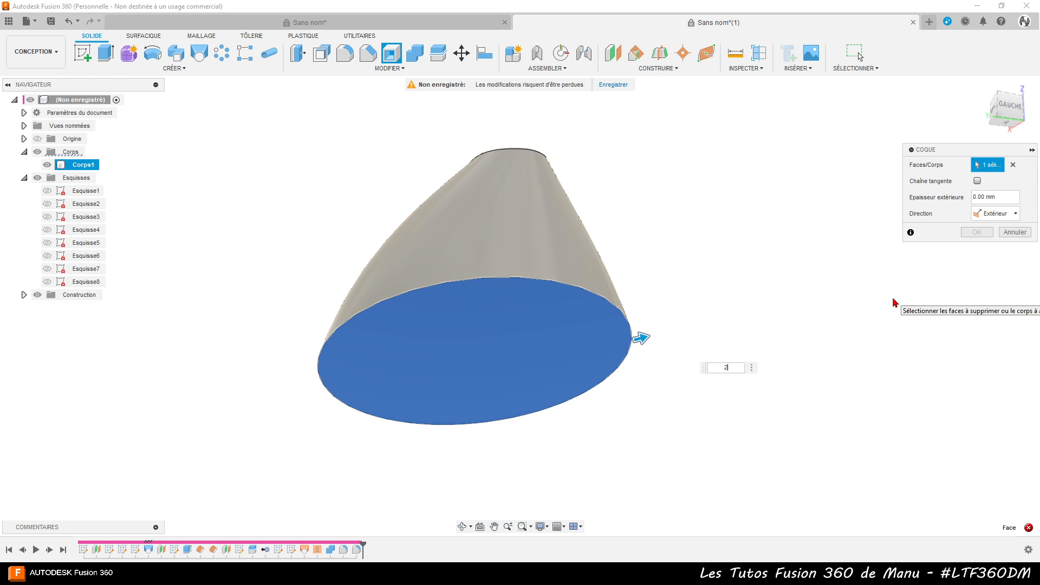
key(Return)
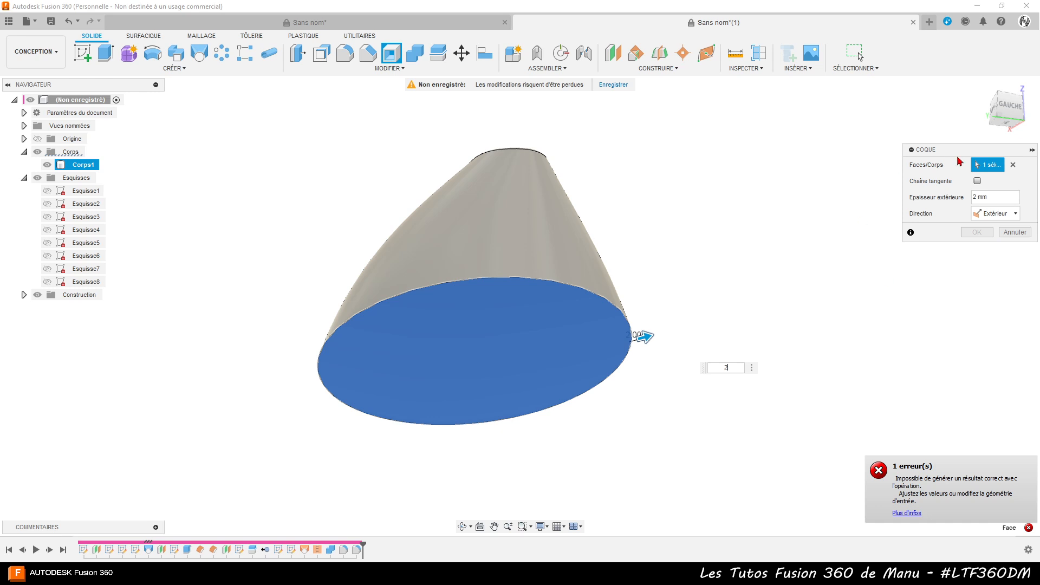
click(1015, 232)
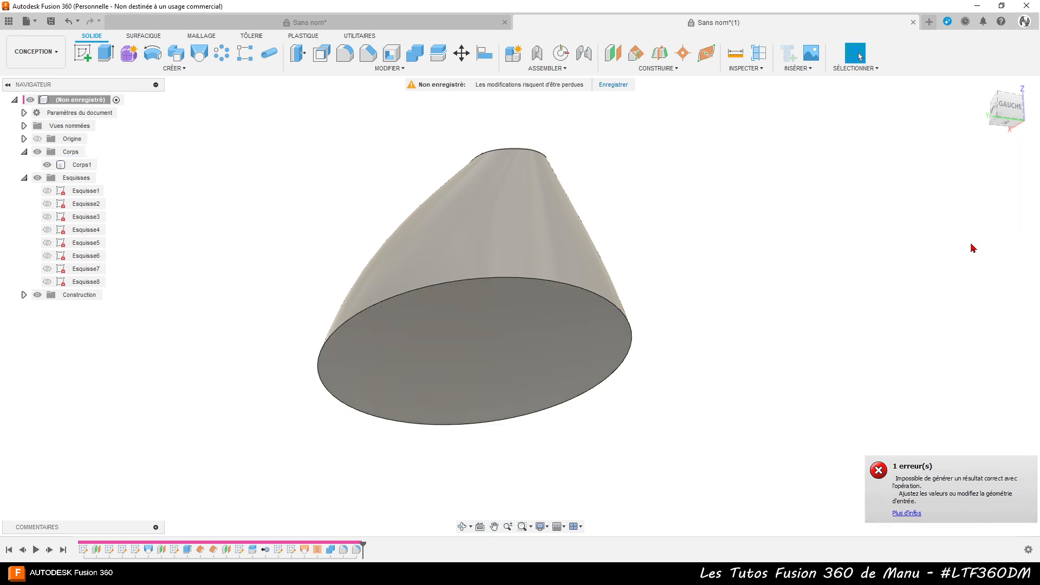
- In Esquisse5, set the vertical dimension between the arc's ends and the upper edge to 15 mm and finish the sketch
shift+middle_drag(764, 251, 698, 331)
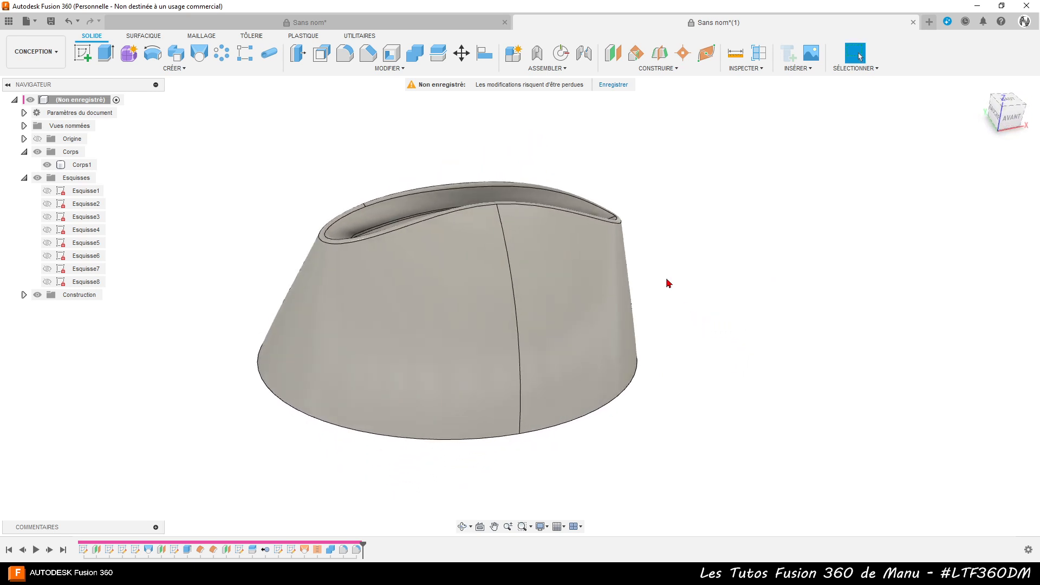
shift+middle_drag(686, 343, 750, 319)
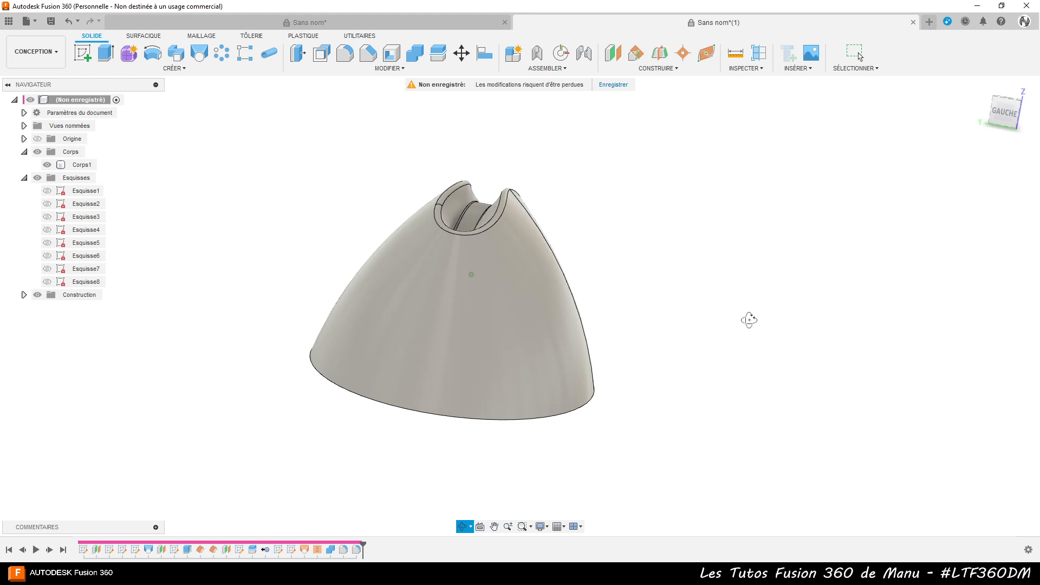
key(Escape)
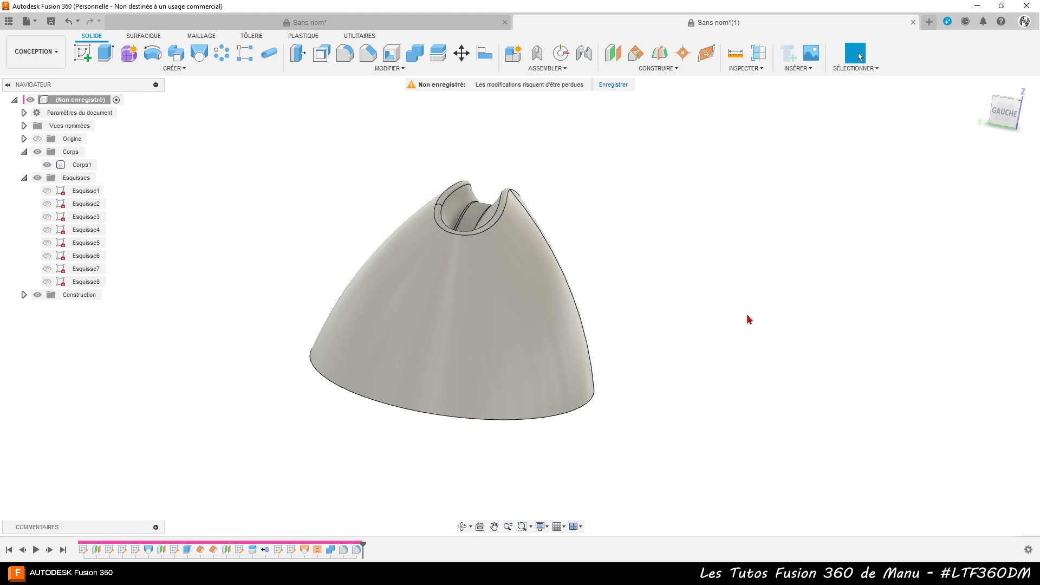
click(110, 550)
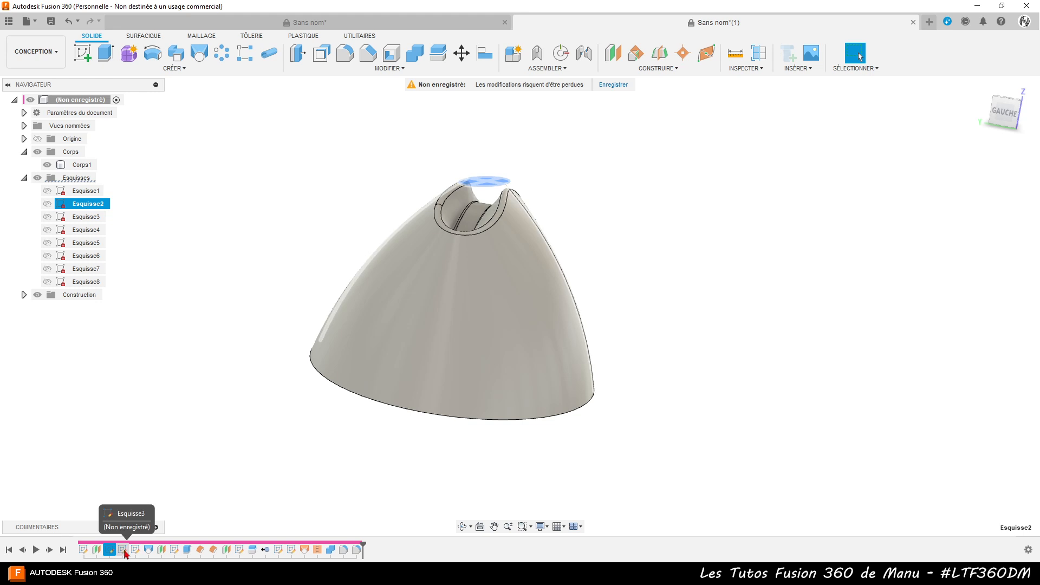
click(123, 550)
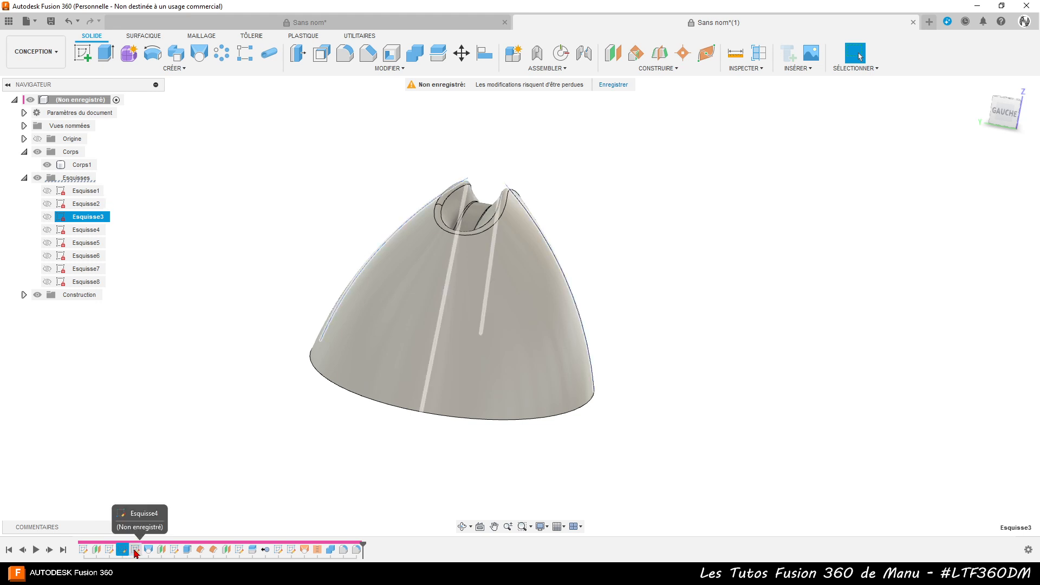
click(136, 550)
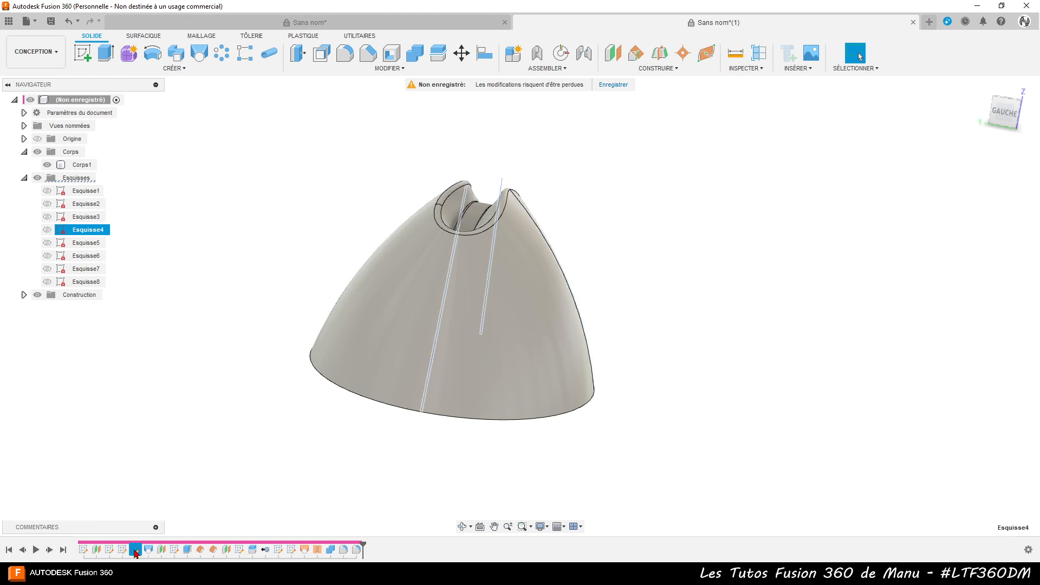
double_click(175, 552)
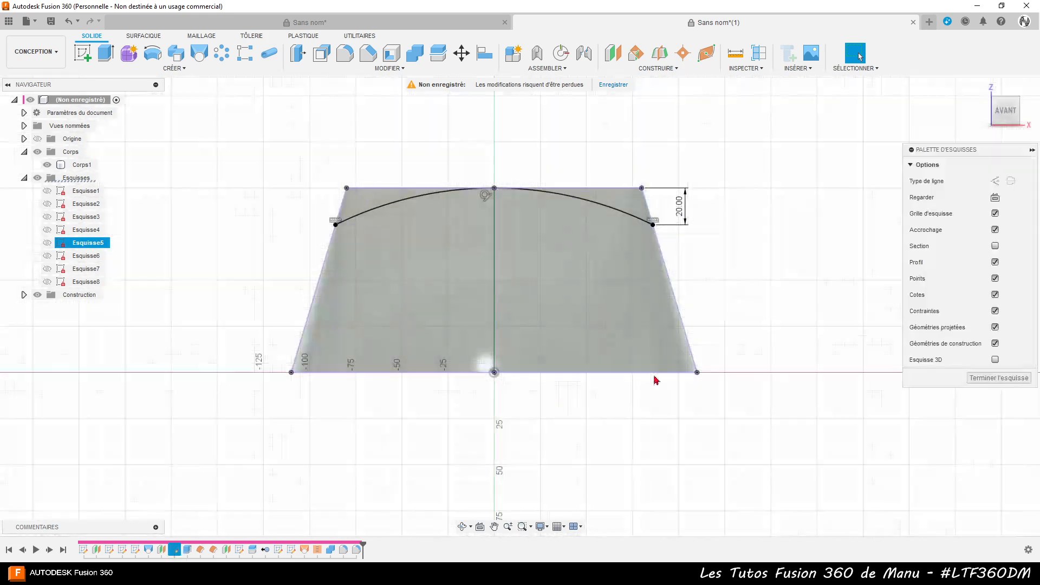
double_click(681, 216)
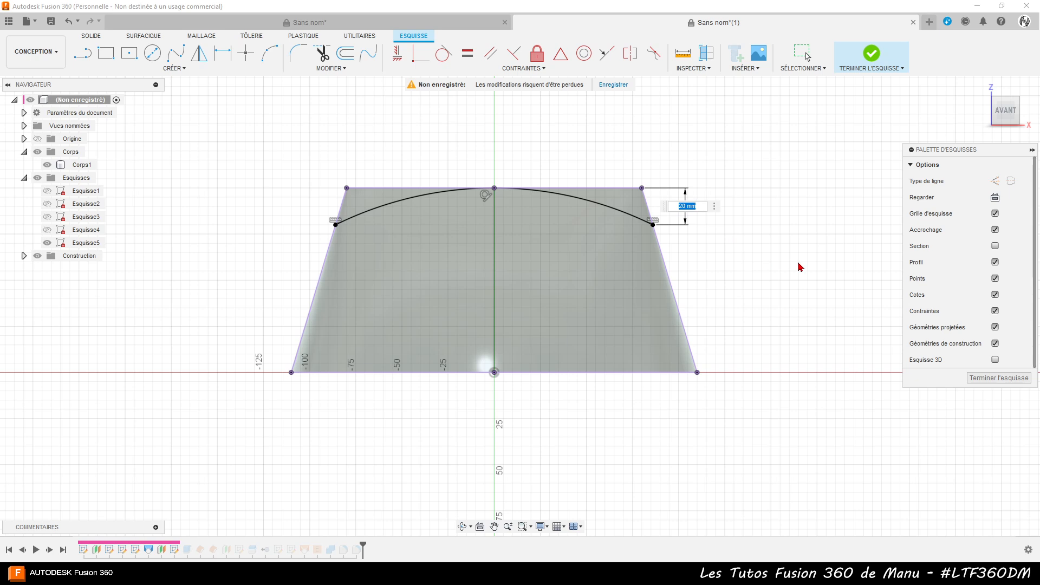
text(15)
key(Return)
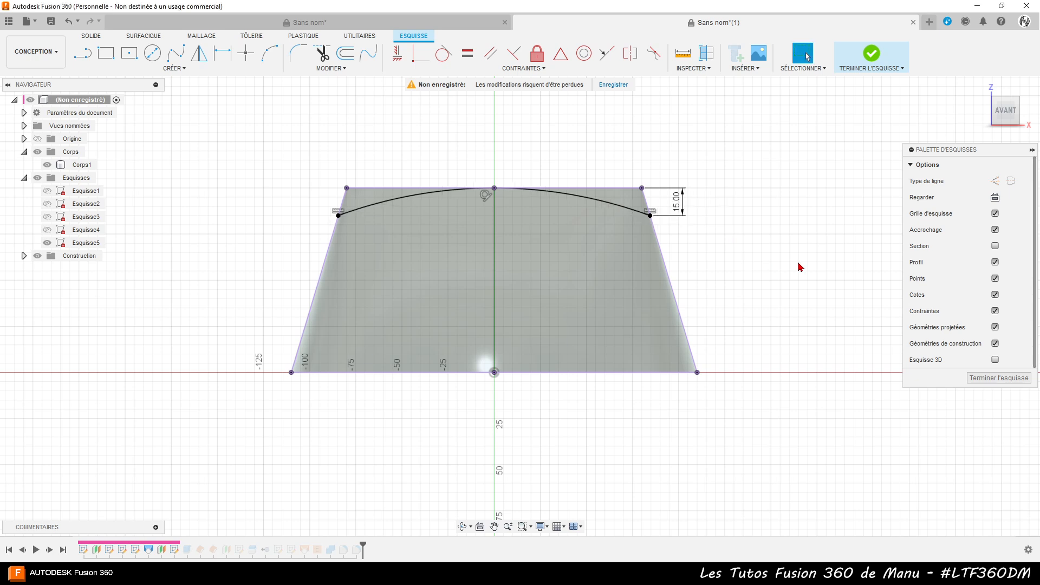
click(999, 378)
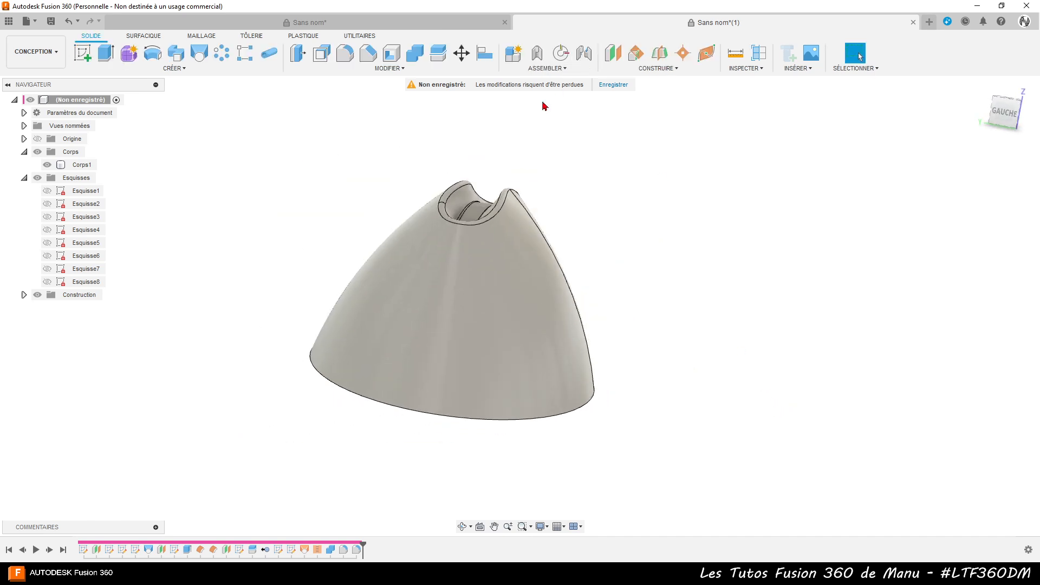
- Shell Corps1 inward with a 2 mm thickness, removing the flat base face
shift+middle_drag(574, 249, 580, 227)
shift+middle_drag(582, 265, 590, 260)
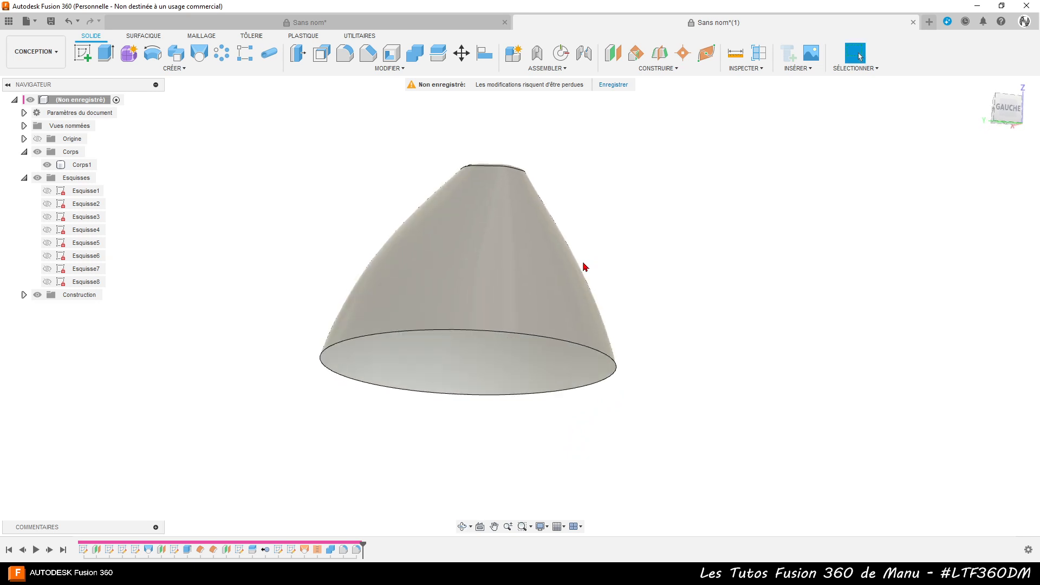
click(546, 376)
click(391, 53)
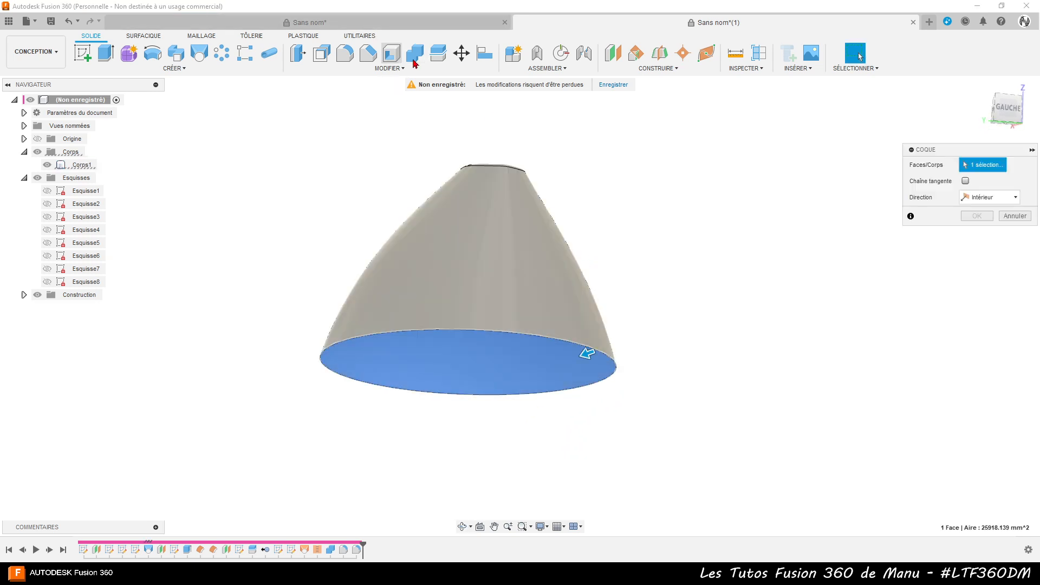
text(2)
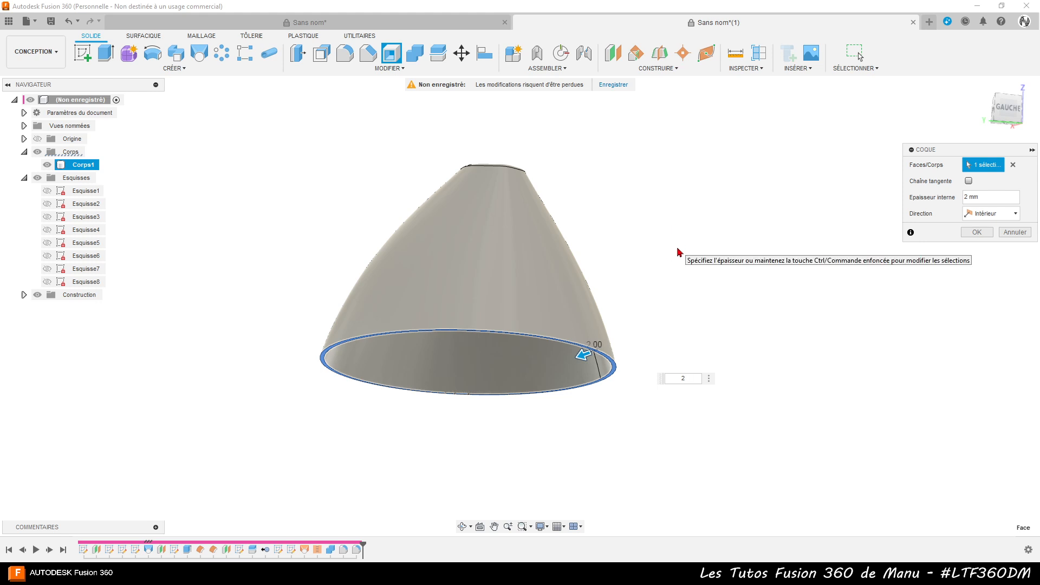
click(977, 232)
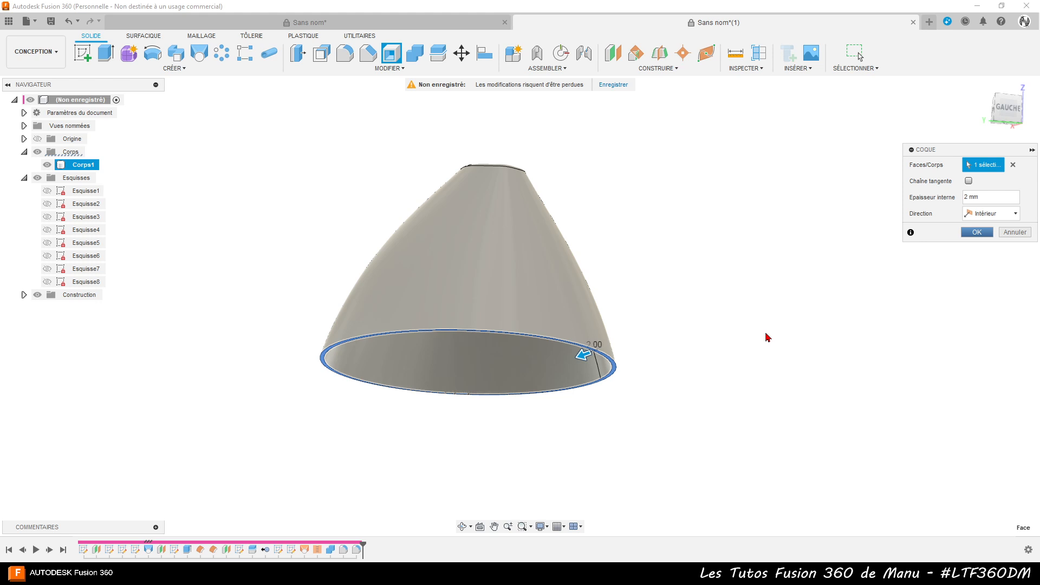
click(860, 55)
- Create a construction plane offset 130 mm from the YZ plane, just outside the end of the body
shift+middle_drag(714, 361, 616, 297)
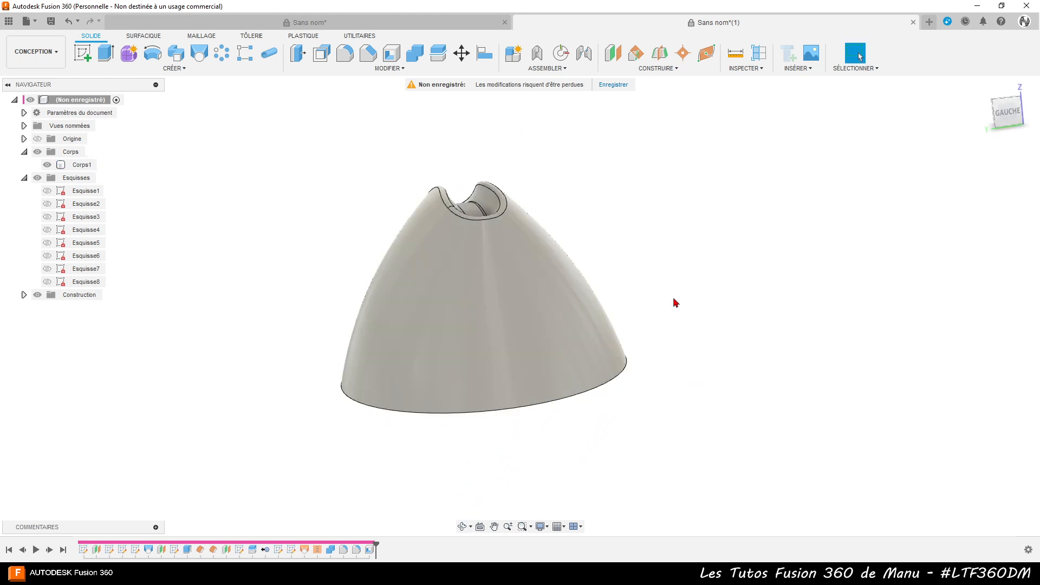
shift+middle_drag(701, 424, 731, 430)
shift+middle_drag(764, 398, 668, 418)
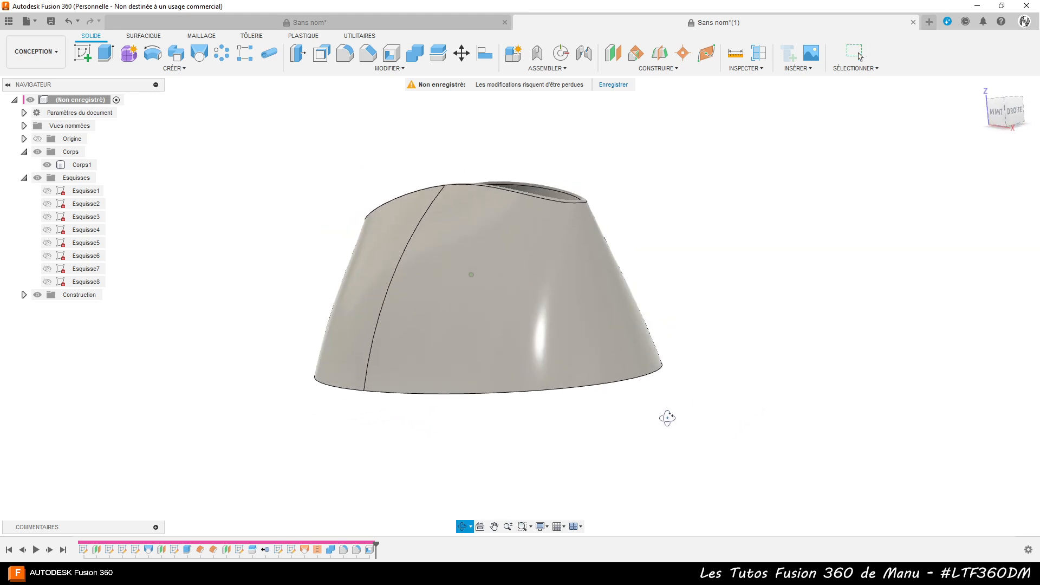
shift+middle_drag(695, 400, 694, 408)
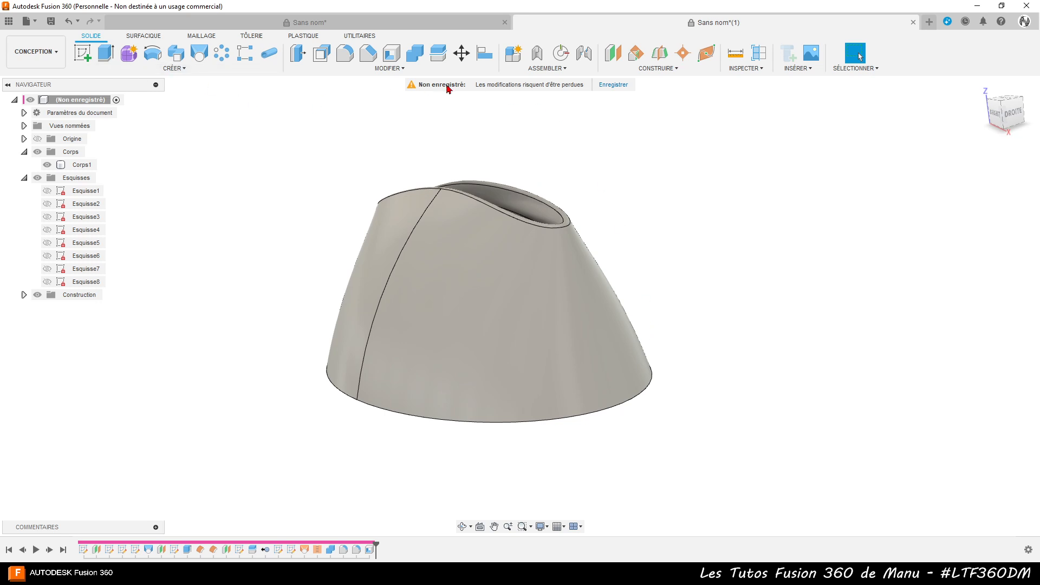
click(612, 54)
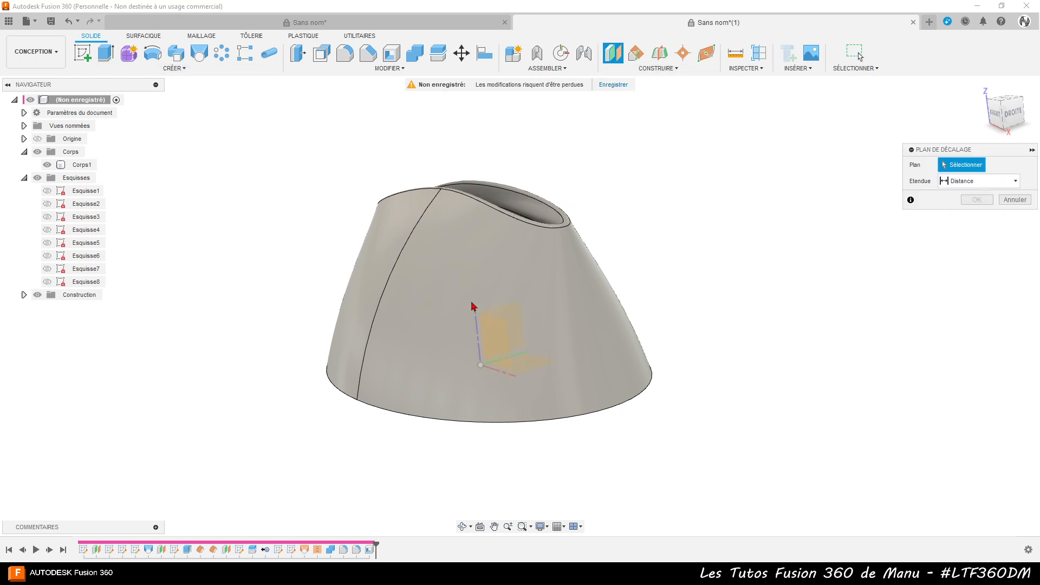
click(520, 316)
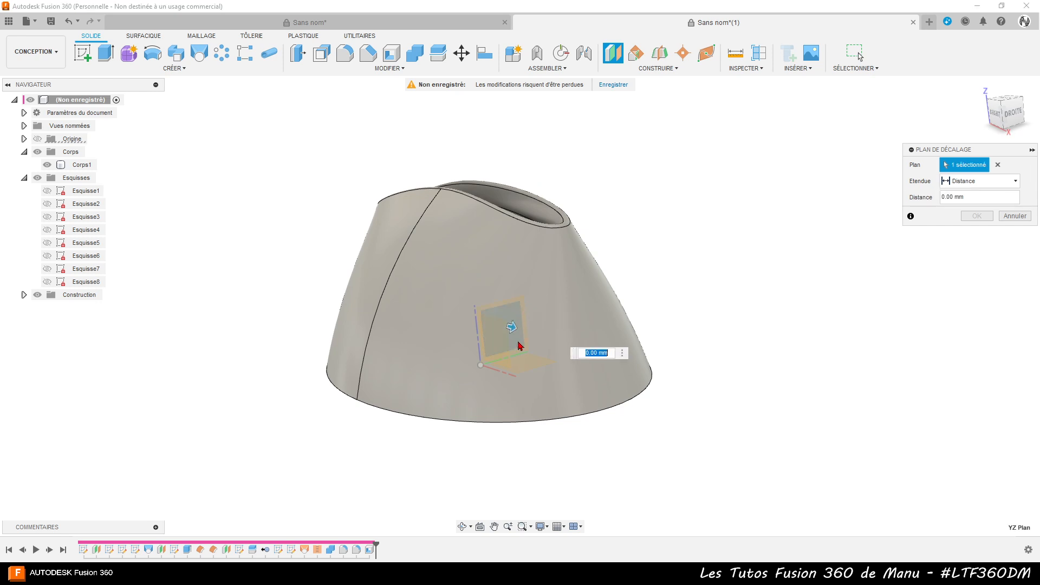
drag(512, 326, 675, 384)
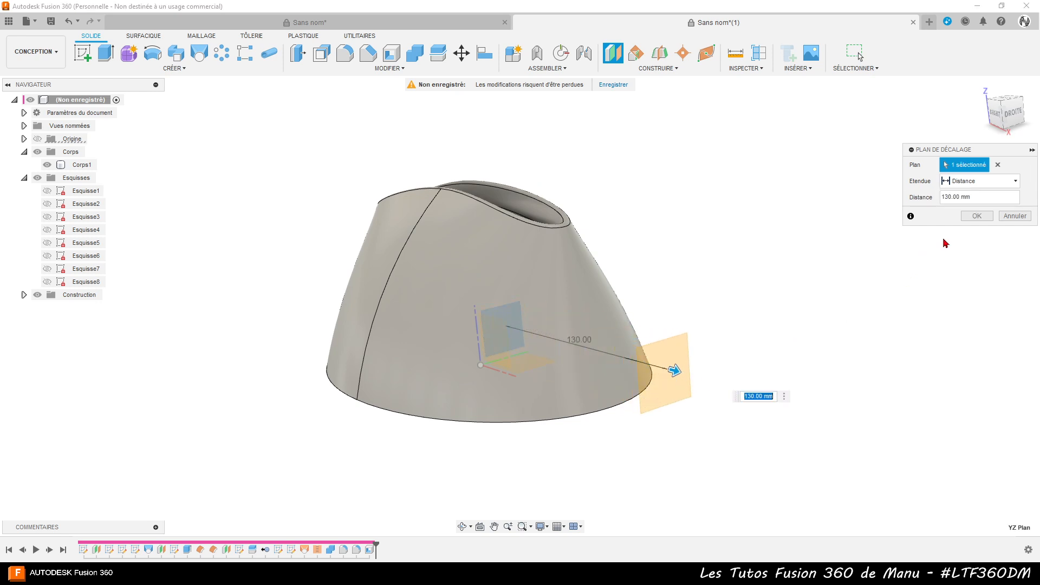
click(980, 216)
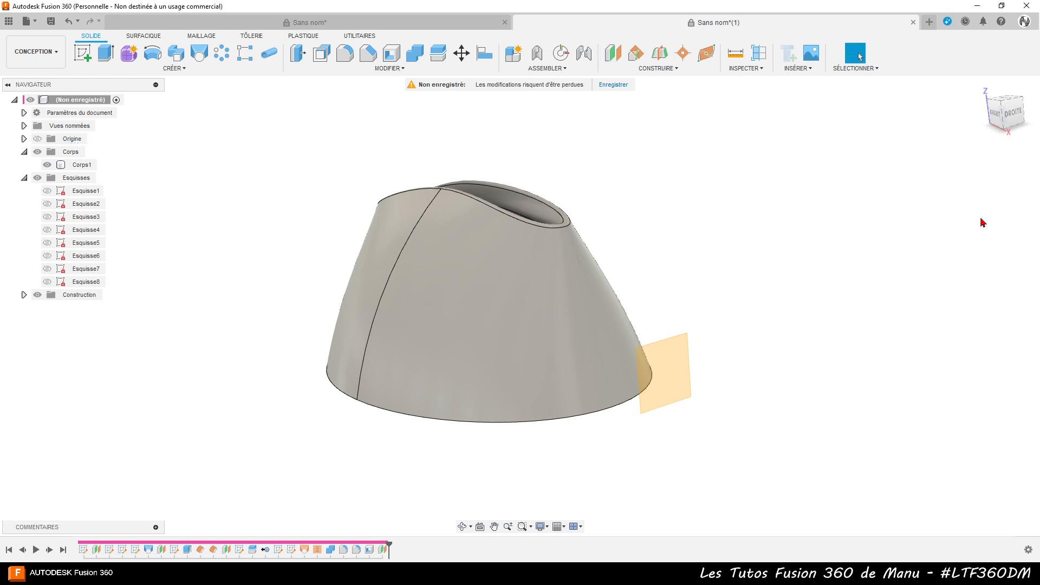
- Start a sketch on the new offset plane and project the whole Corps1 body into it
click(680, 388)
click(83, 53)
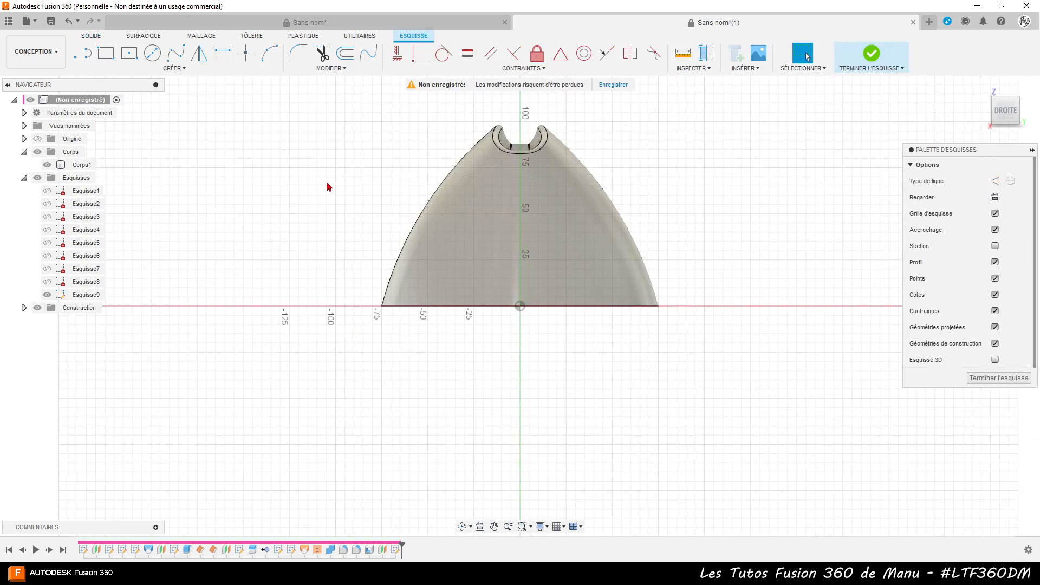
key(p)
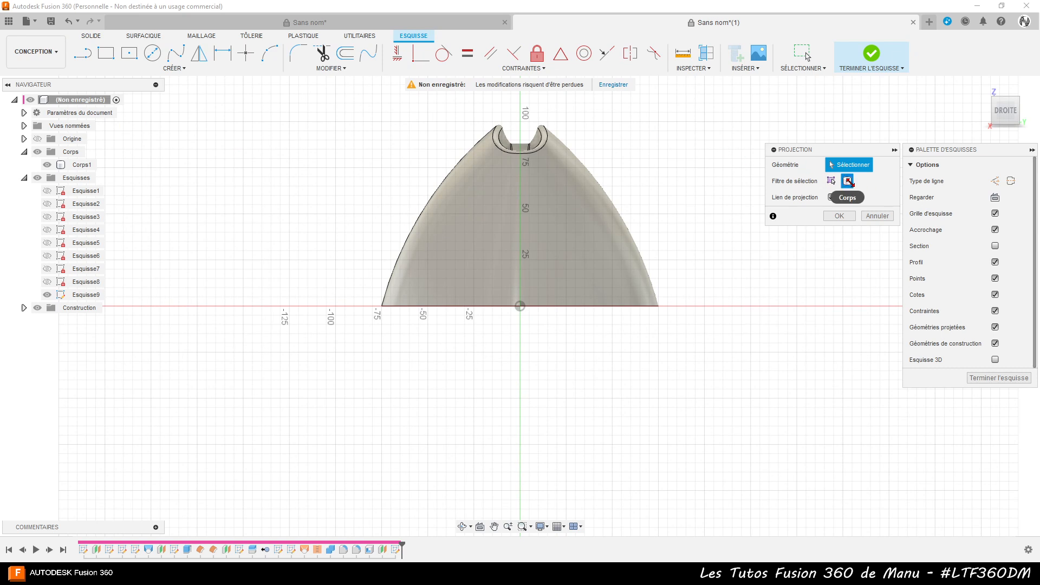
click(585, 248)
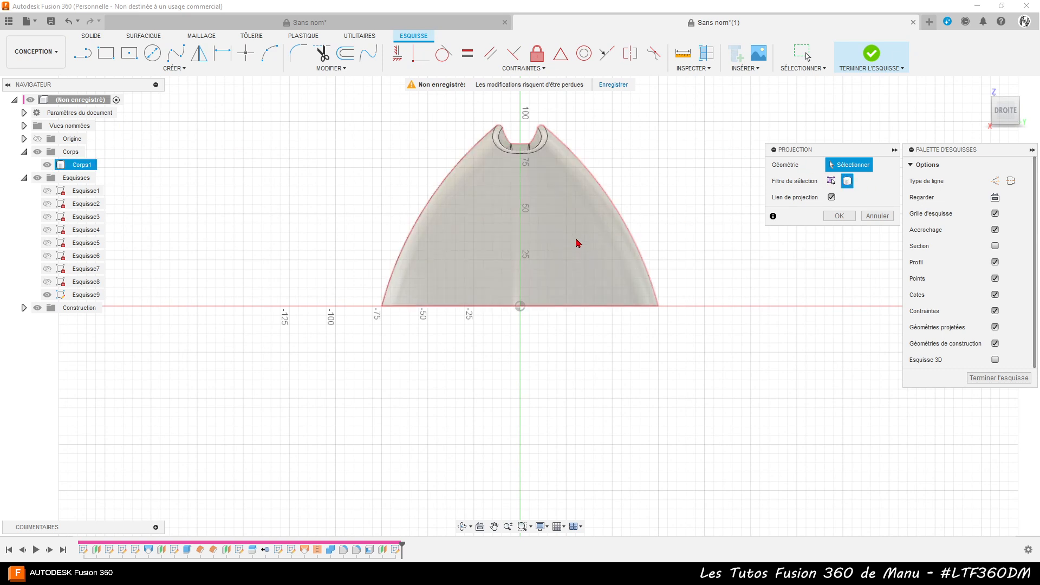
click(578, 243)
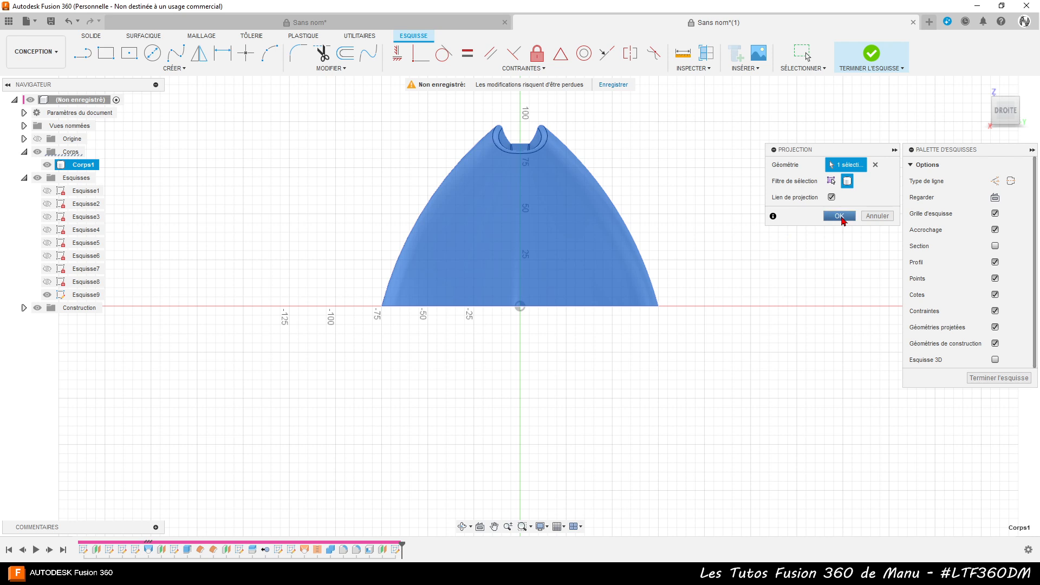
click(841, 217)
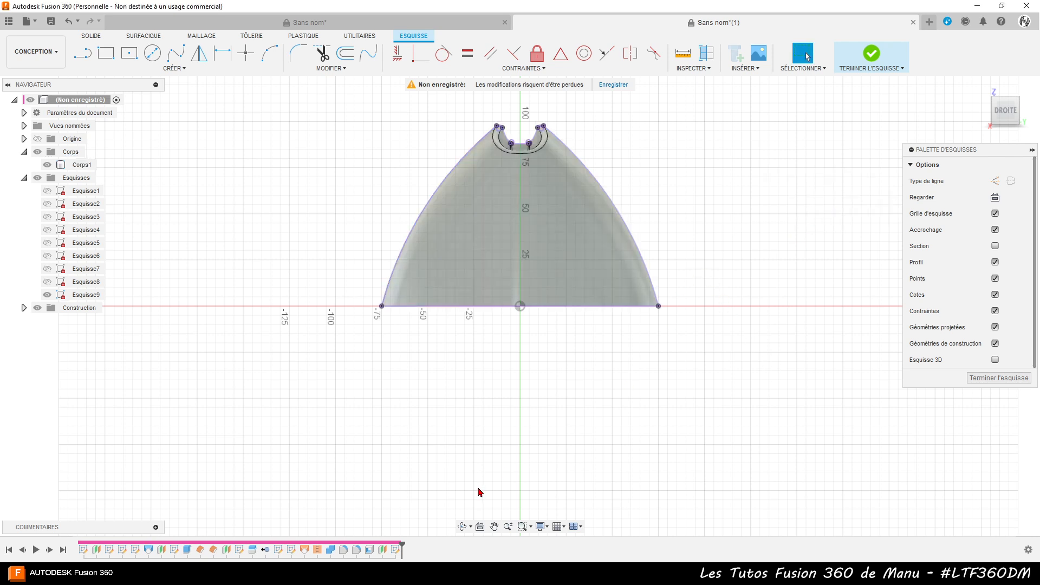
- Sketch two crossing diagonal lines, about 161 mm and 159 mm long, rising from the projected profile's two lower corners past the opposite sides
click(83, 54)
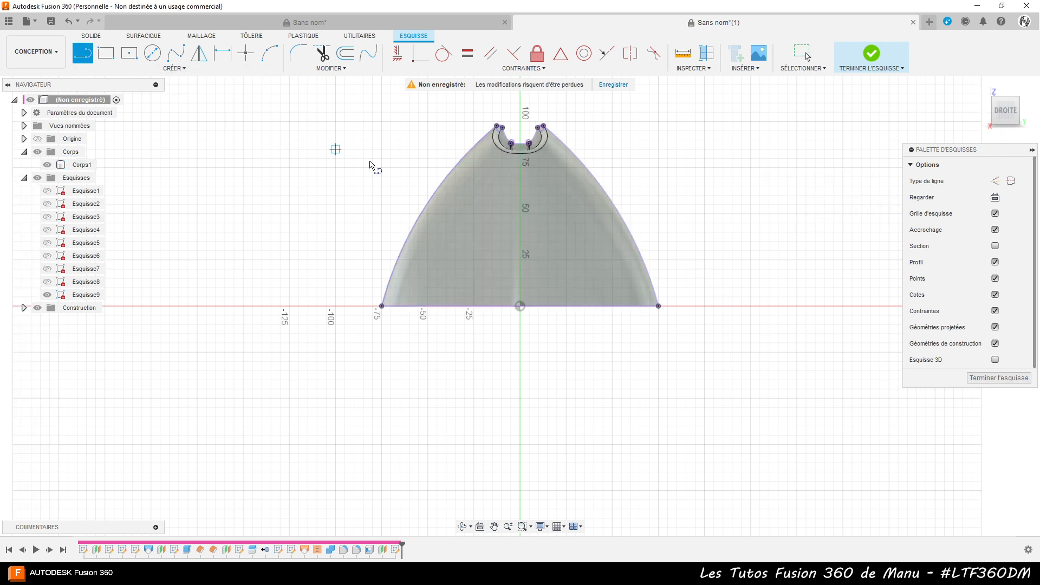
click(659, 306)
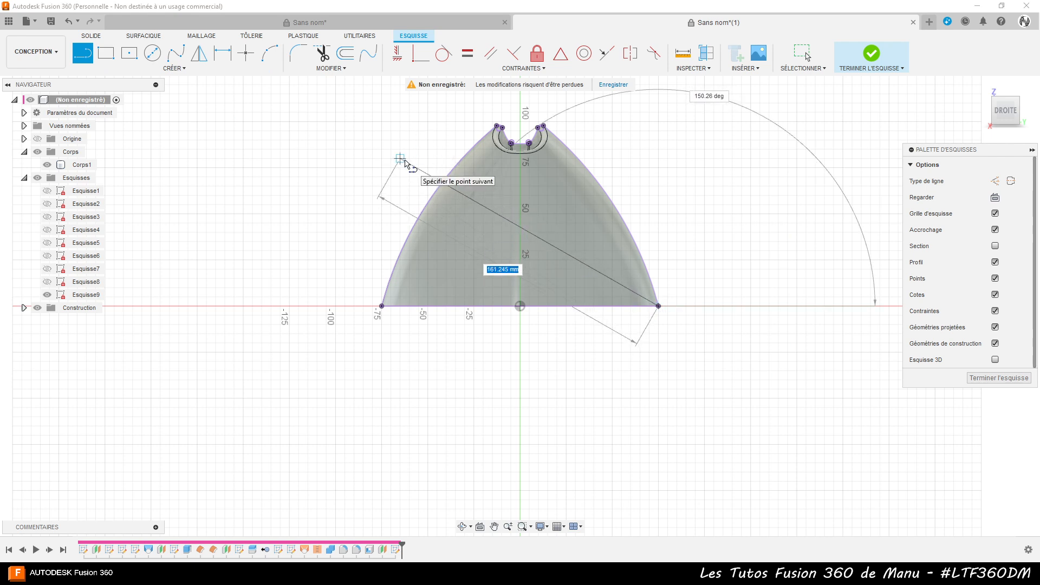
click(402, 159)
key(Escape)
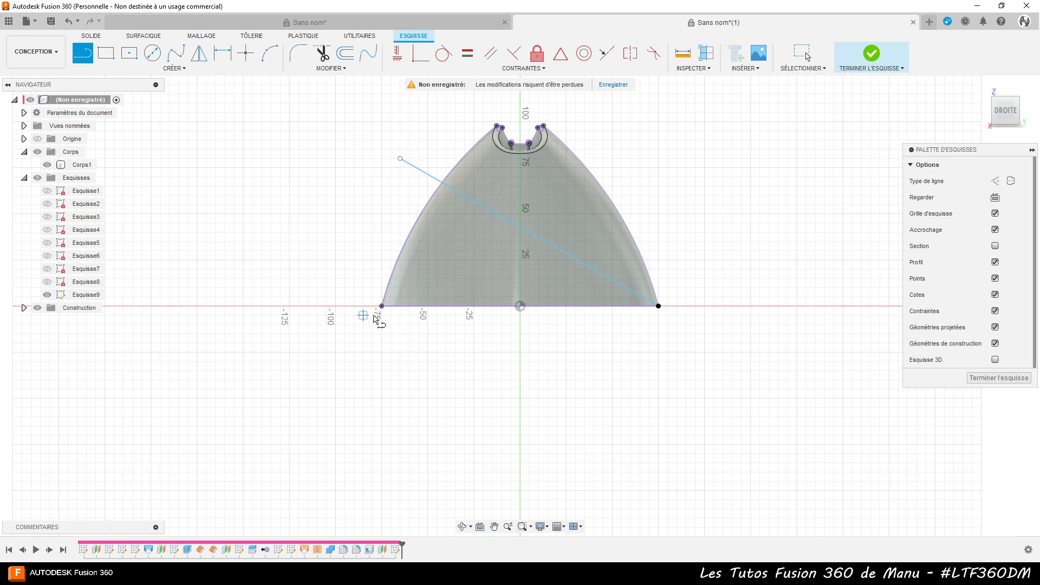
click(382, 306)
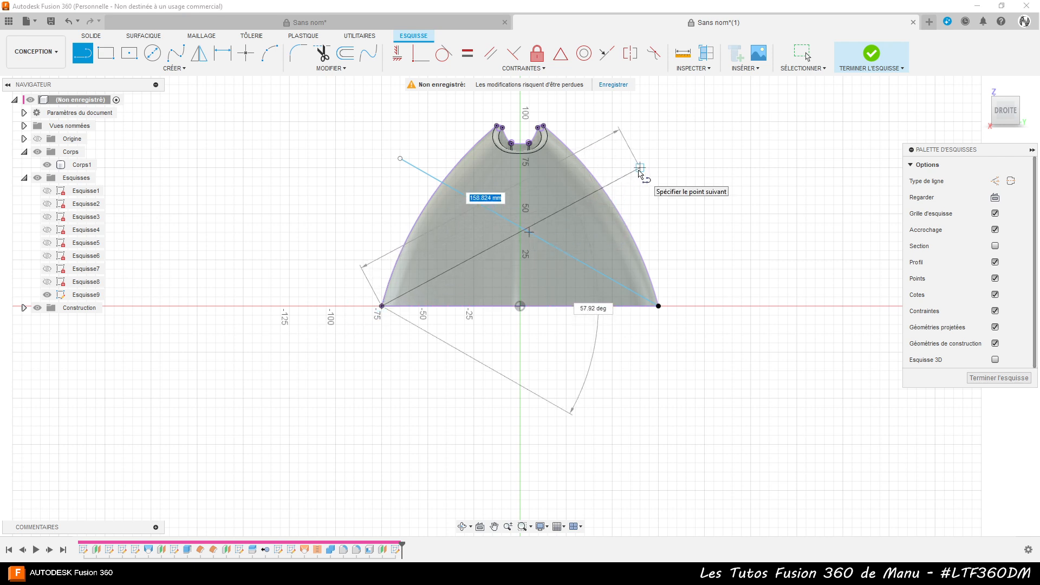
click(640, 168)
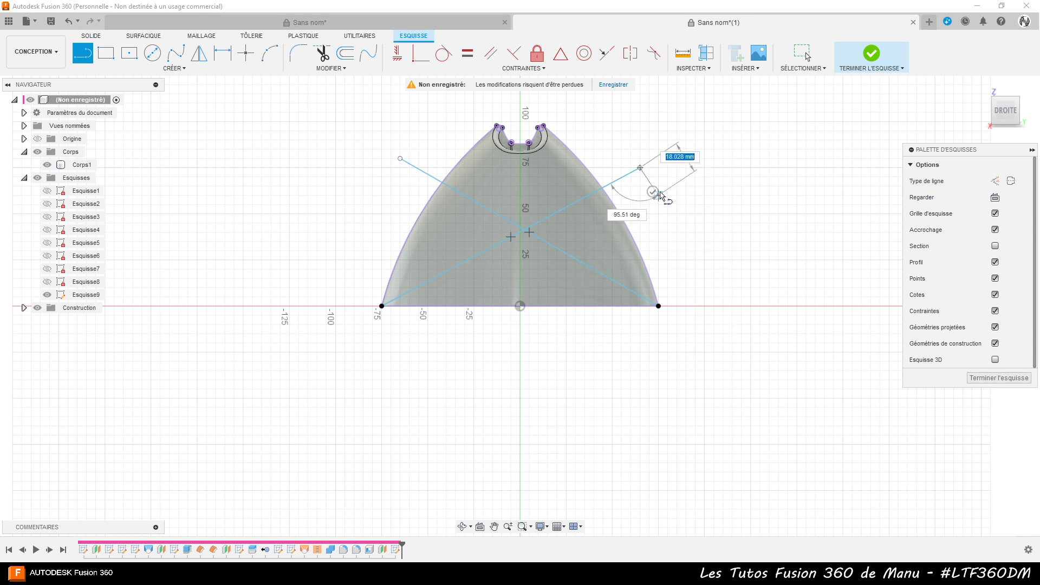
key(Escape)
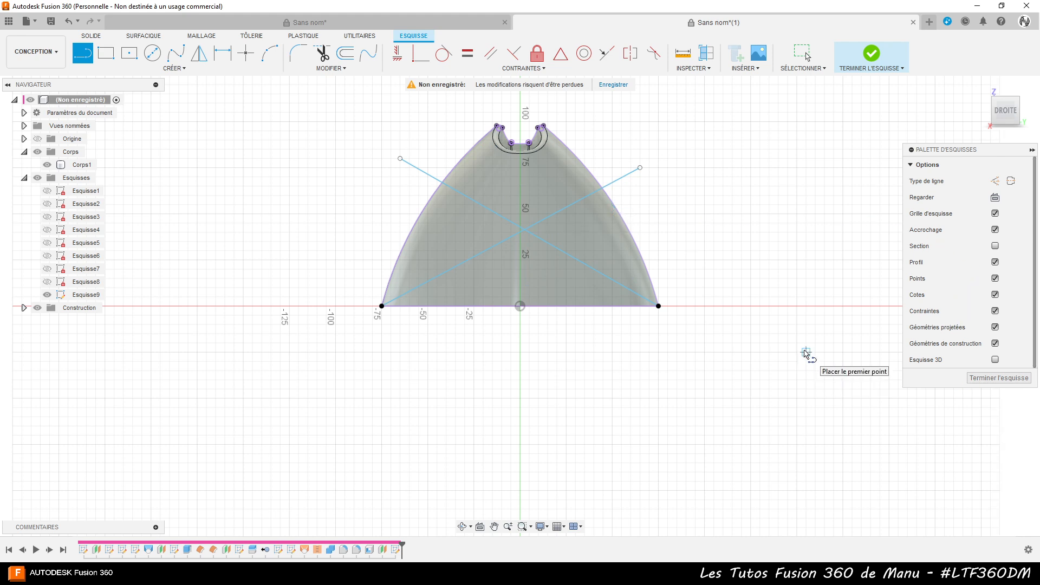
- Dimension the diagonal from the lower right corner at 30° to the profile's base line
key(d)
click(600, 273)
click(583, 305)
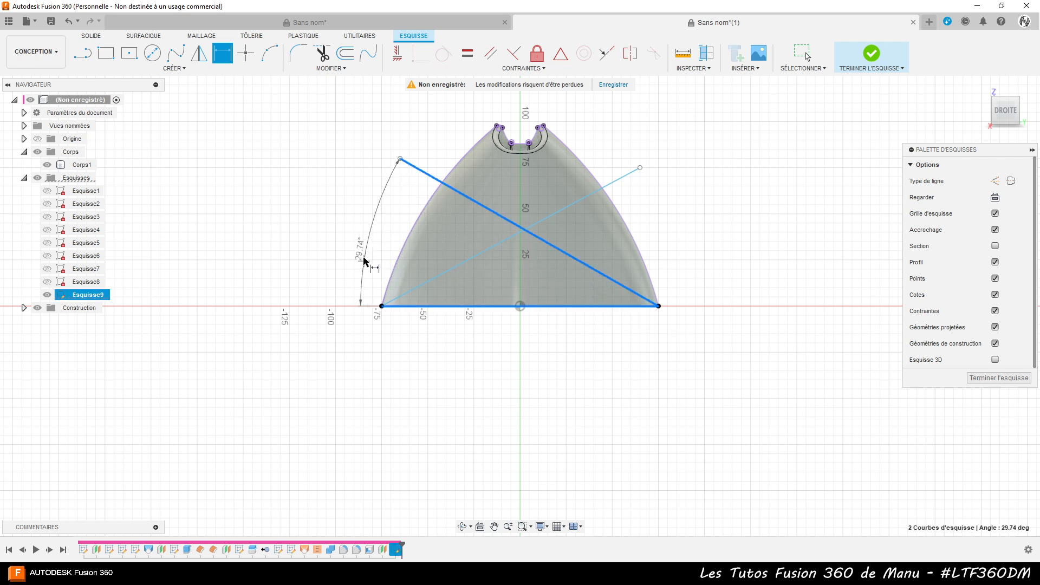
click(367, 255)
text(30)
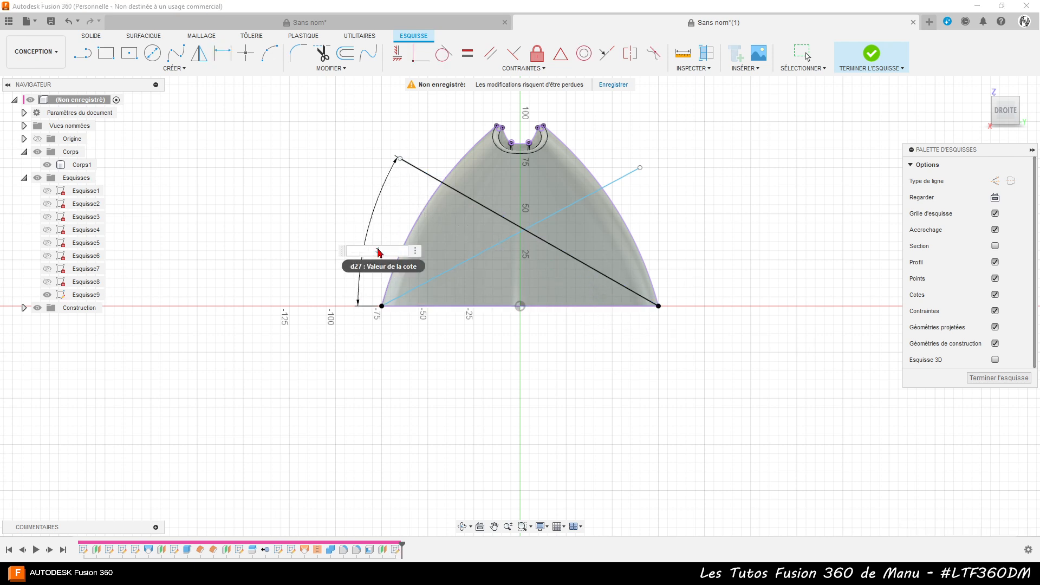
key(Return)
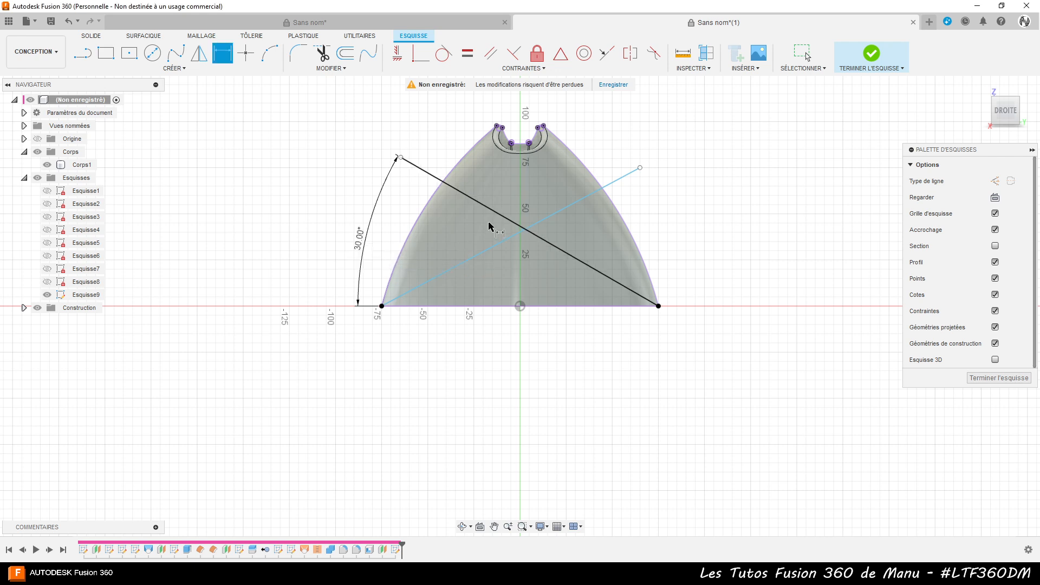
- Dimension the other diagonal, from the lower left corner, at 30° to the profile's base line
click(465, 267)
click(476, 306)
click(684, 238)
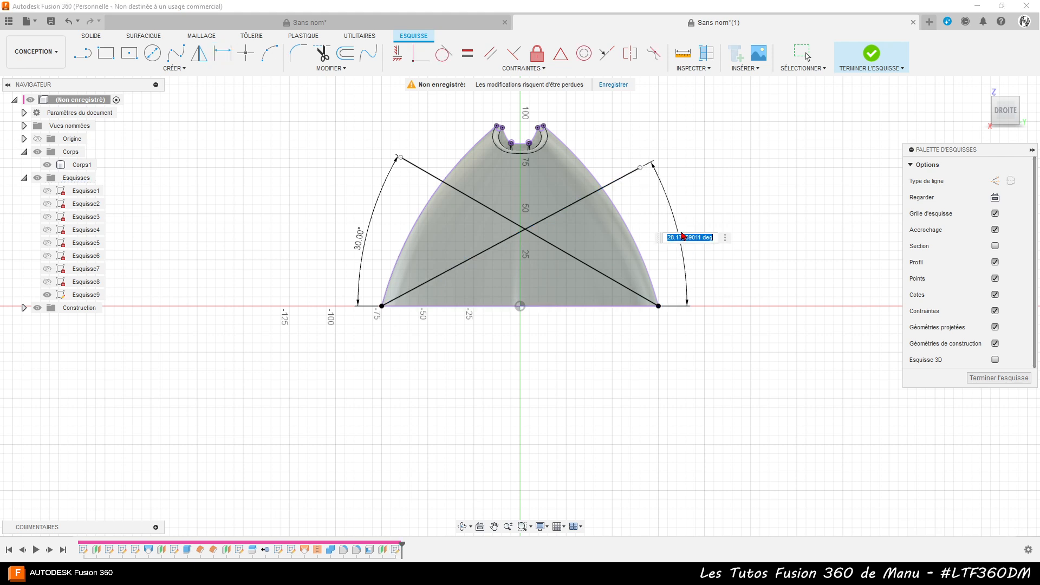
text(30)
key(Return)
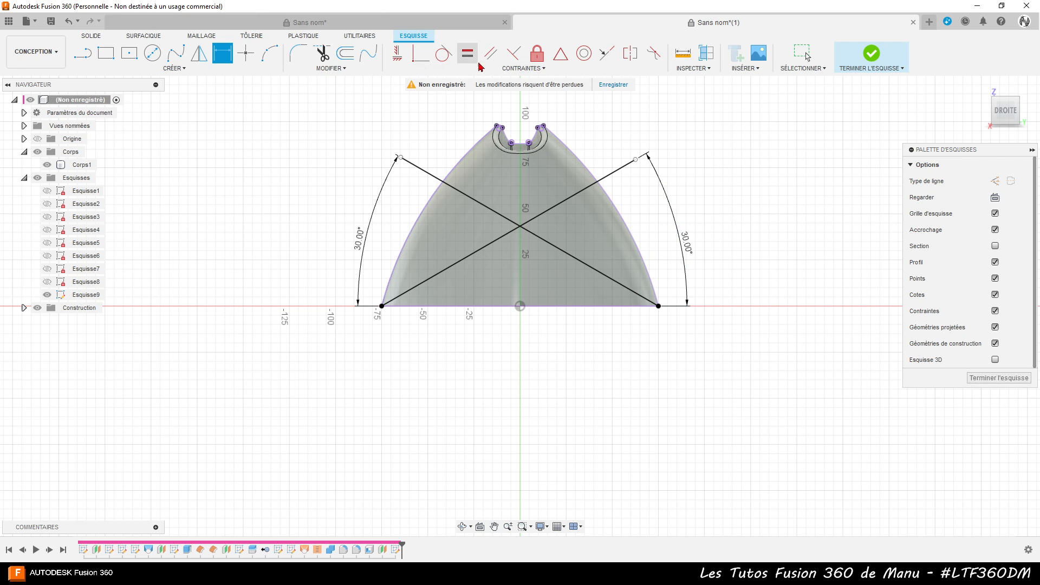
- Offset the diagonal from the lower right corner by -4 mm, placing the parallel copy beneath it
click(346, 54)
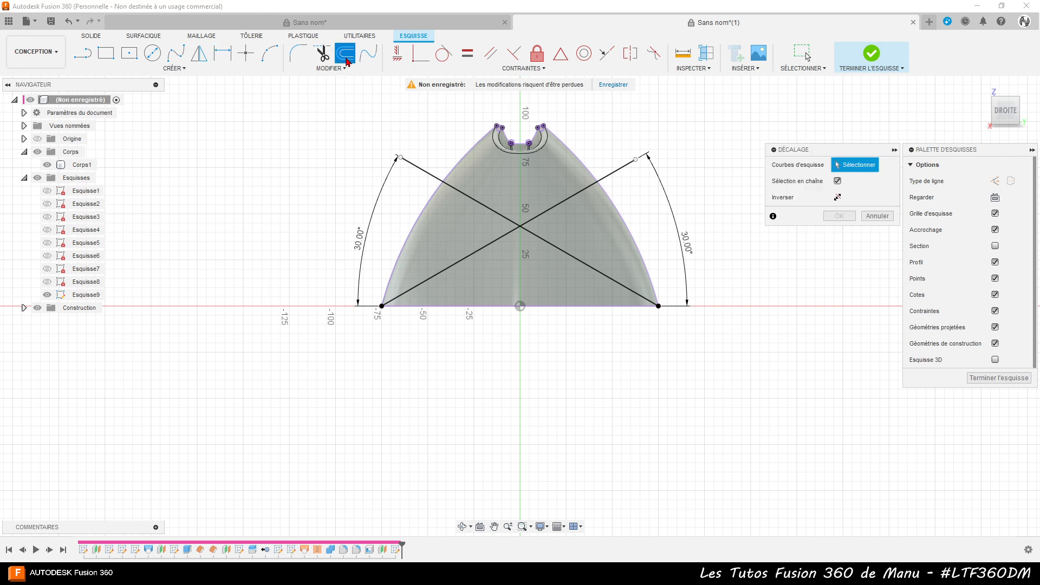
click(423, 171)
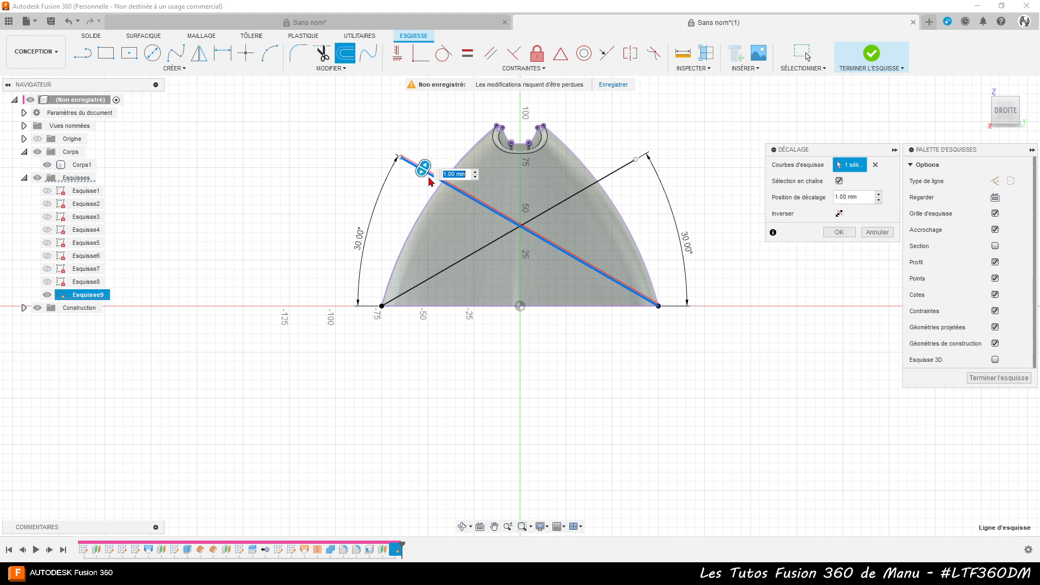
text(-4)
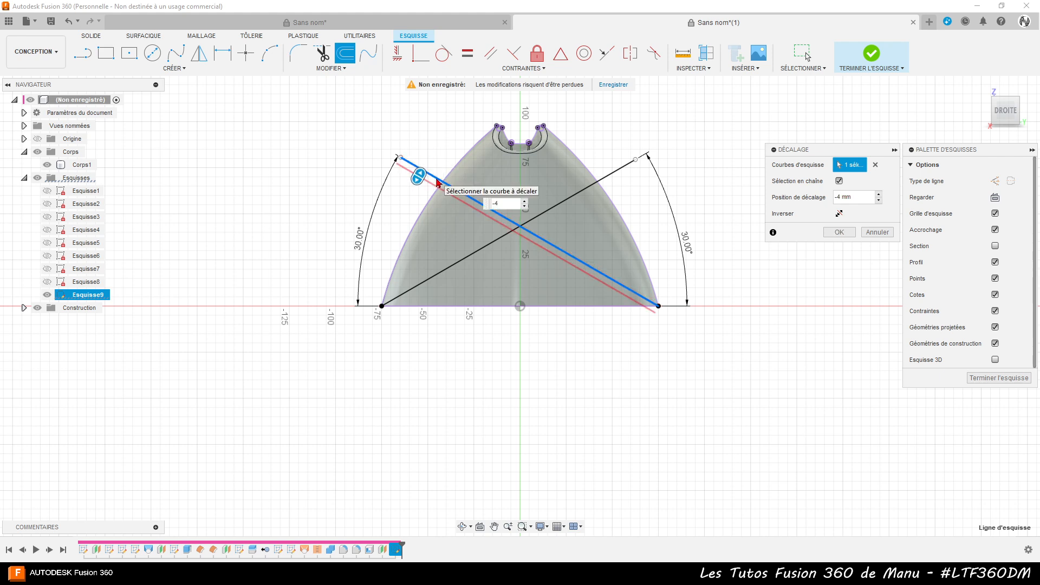
key(Return)
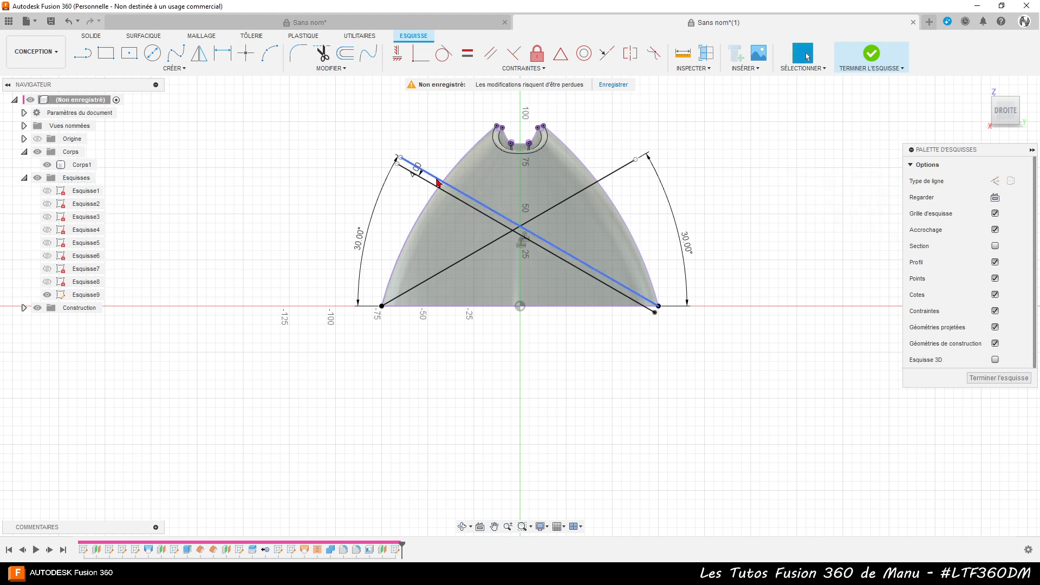
- Offset the diagonal from the lower left corner 4 mm to its underside and finish the sketch
click(345, 52)
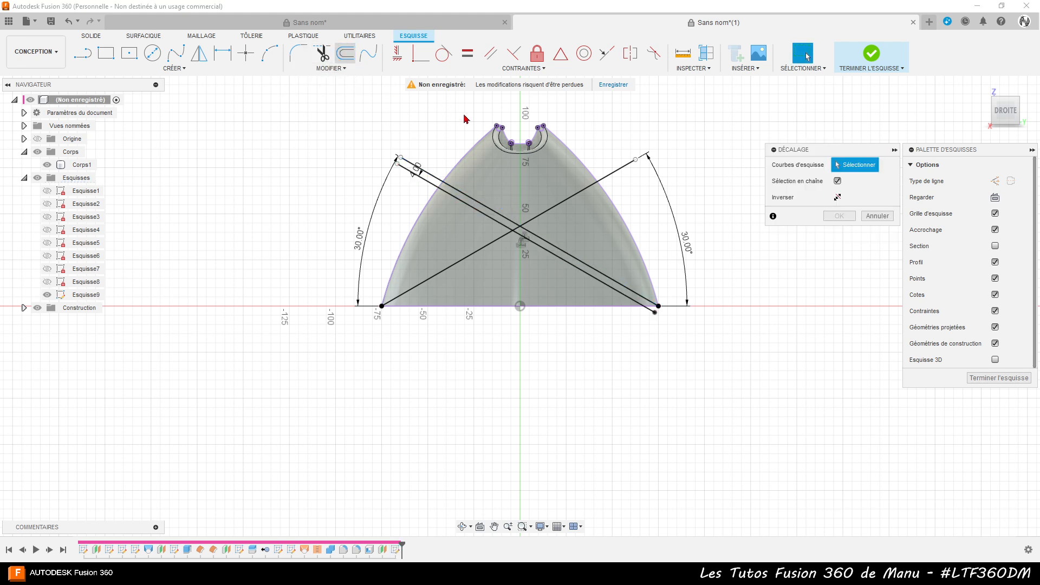
click(583, 195)
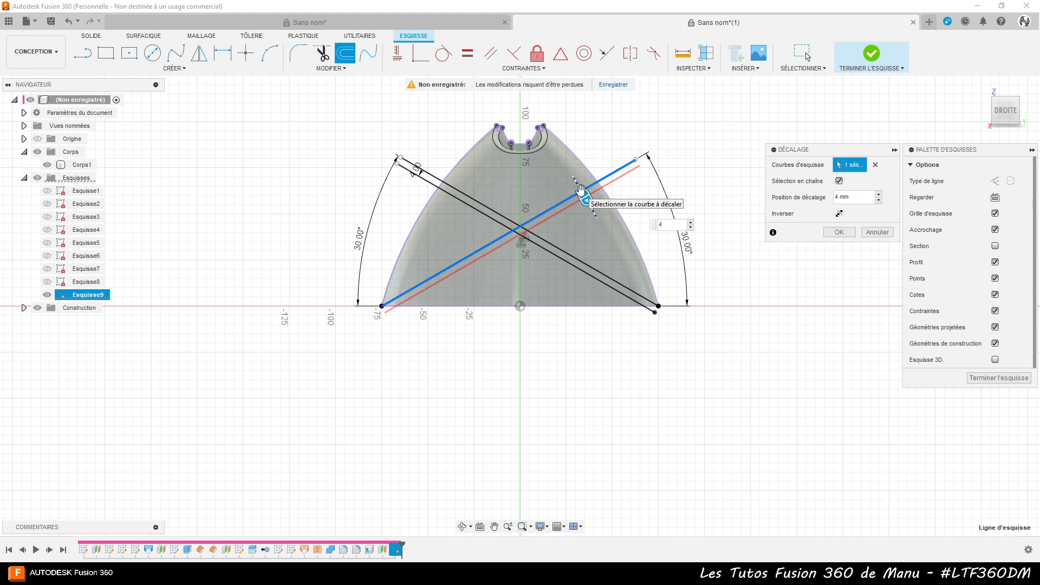
key(Return)
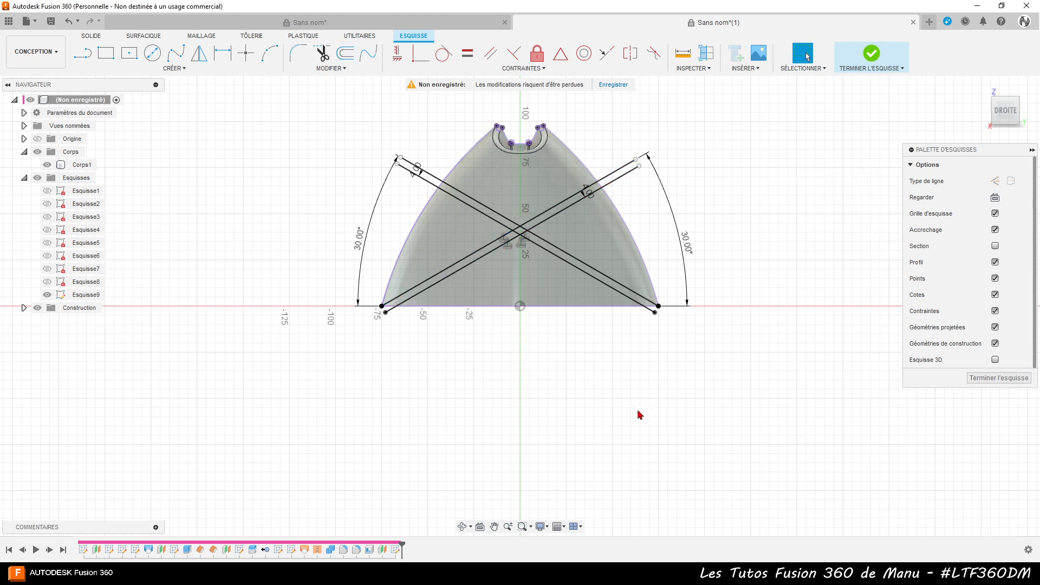
click(981, 378)
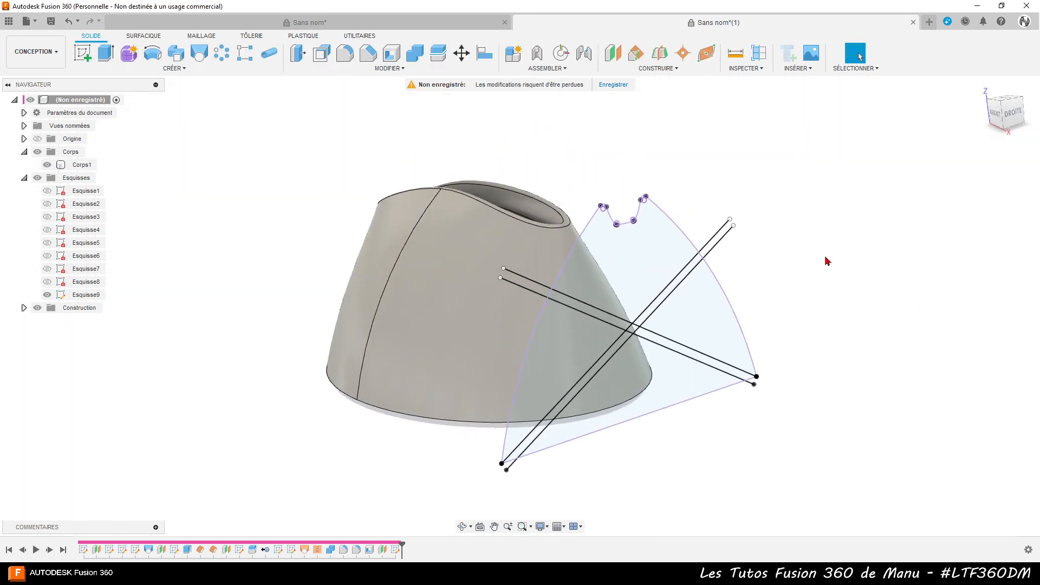
- Split Corps1 using the upper line of the diagonal pair rising from the lower left corner as the splitting tool
click(439, 57)
click(440, 310)
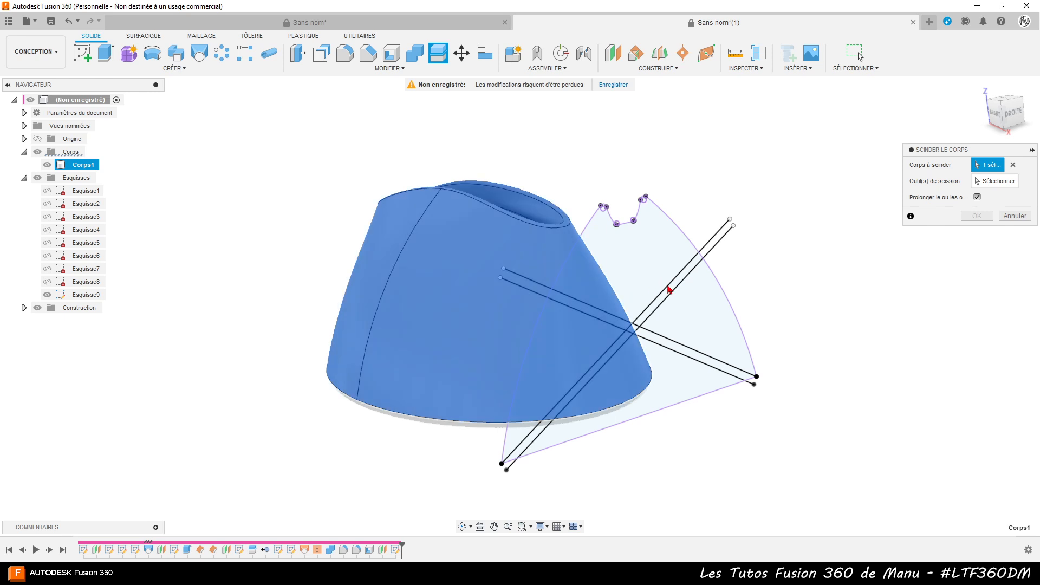
click(991, 181)
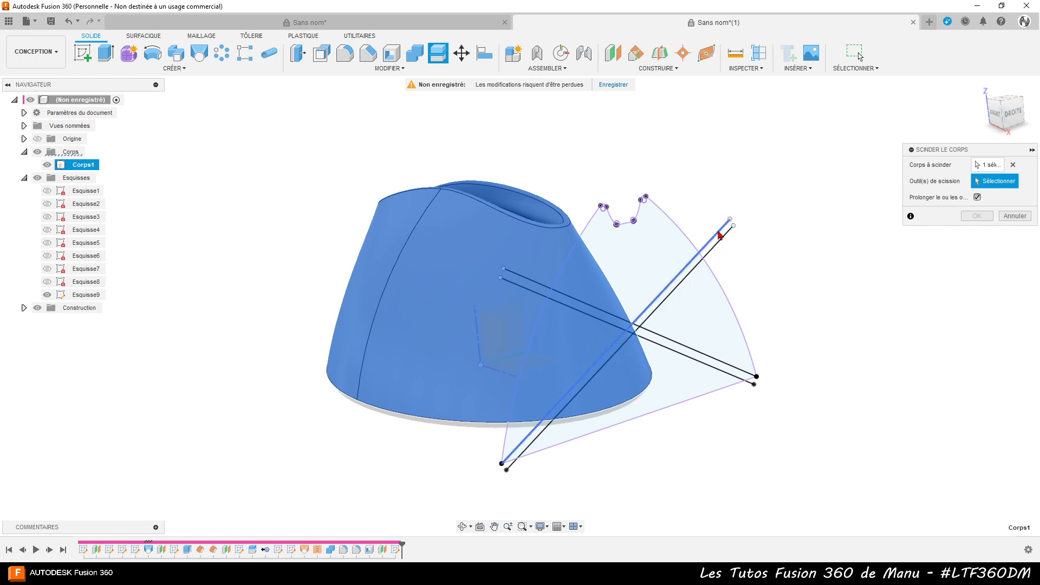
click(719, 236)
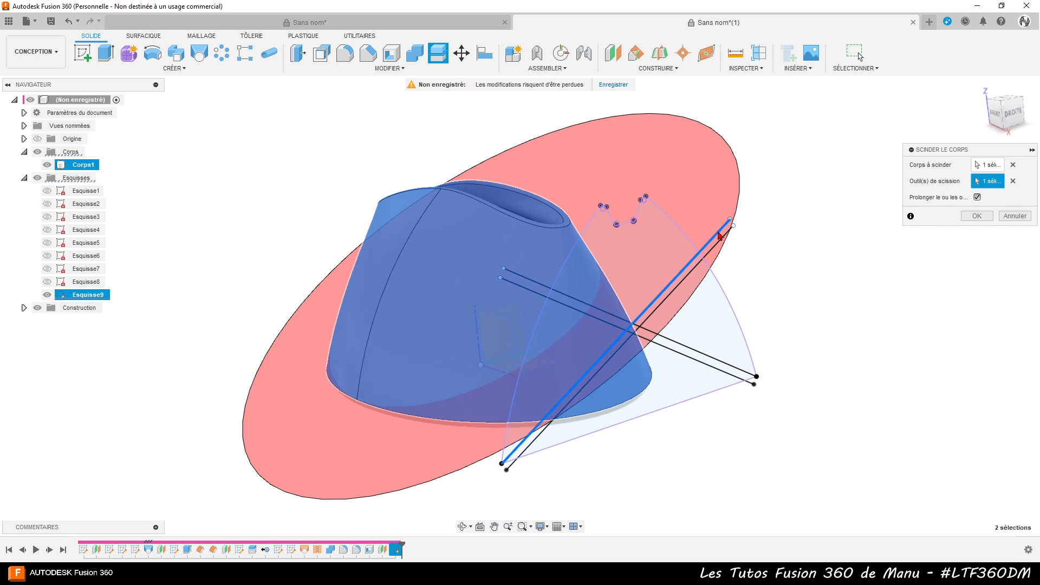
shift+middle_drag(810, 299, 789, 290)
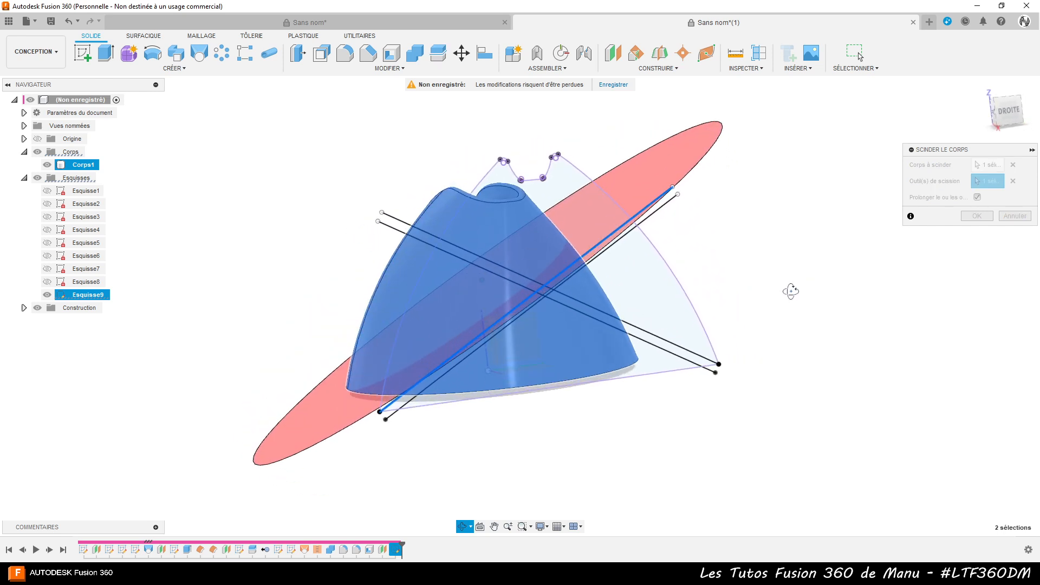
click(978, 216)
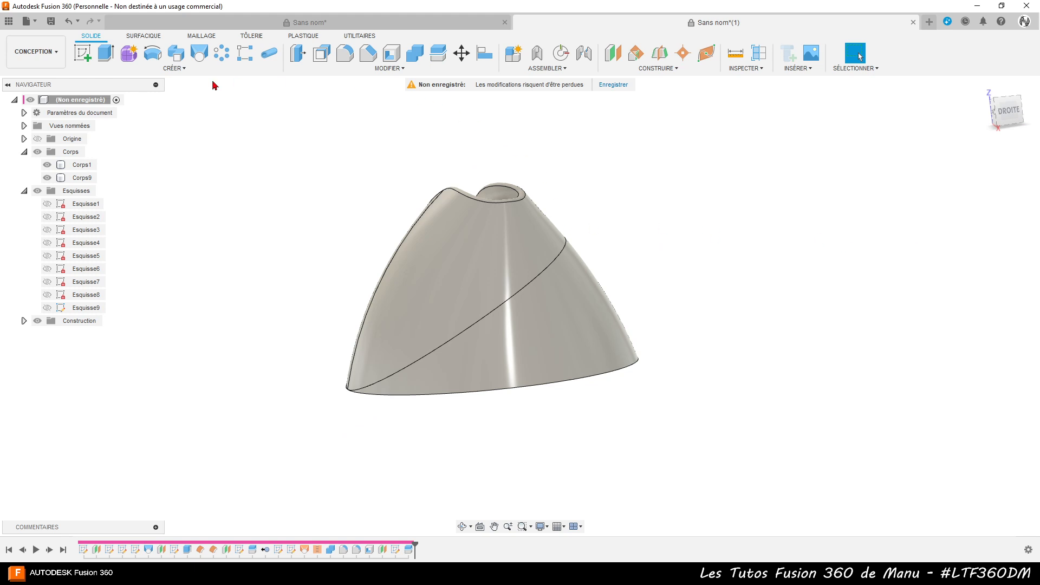
- Show Esquisse9, split the upper body Corps1 with the upper line of the other diagonal pair, and hide the sketch again
click(50, 309)
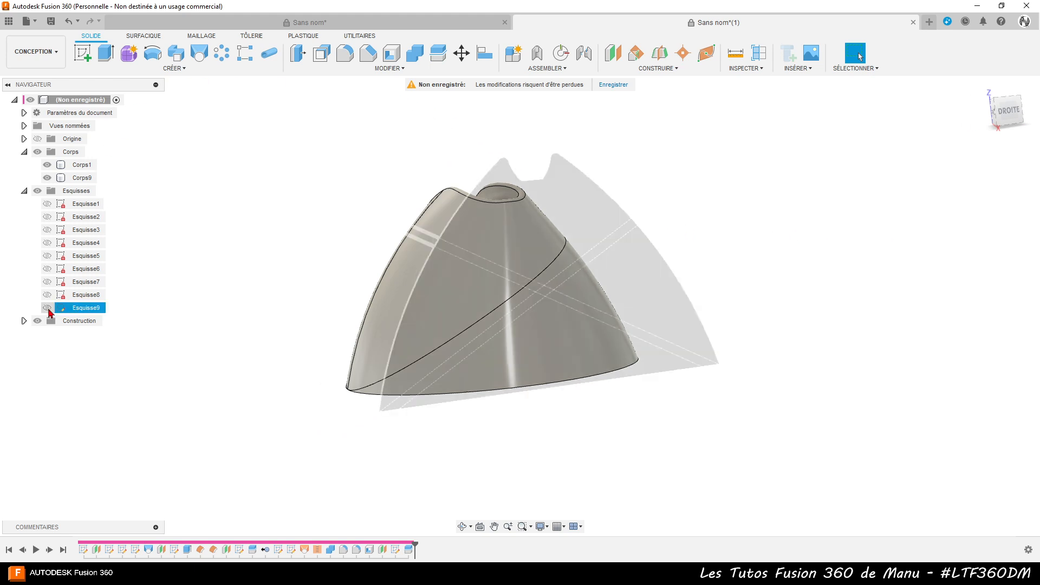
click(47, 308)
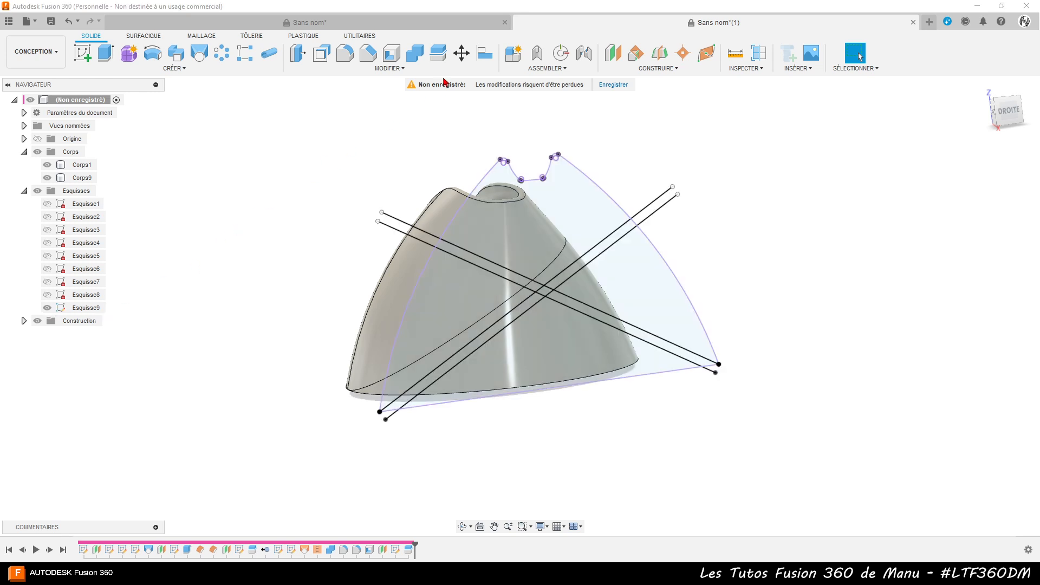
click(438, 53)
click(394, 293)
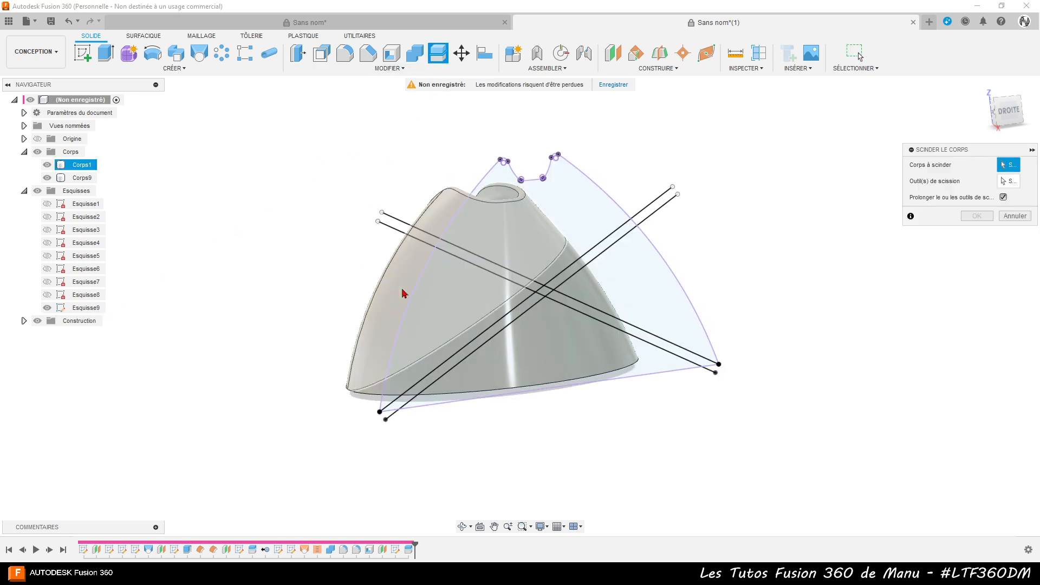
click(413, 293)
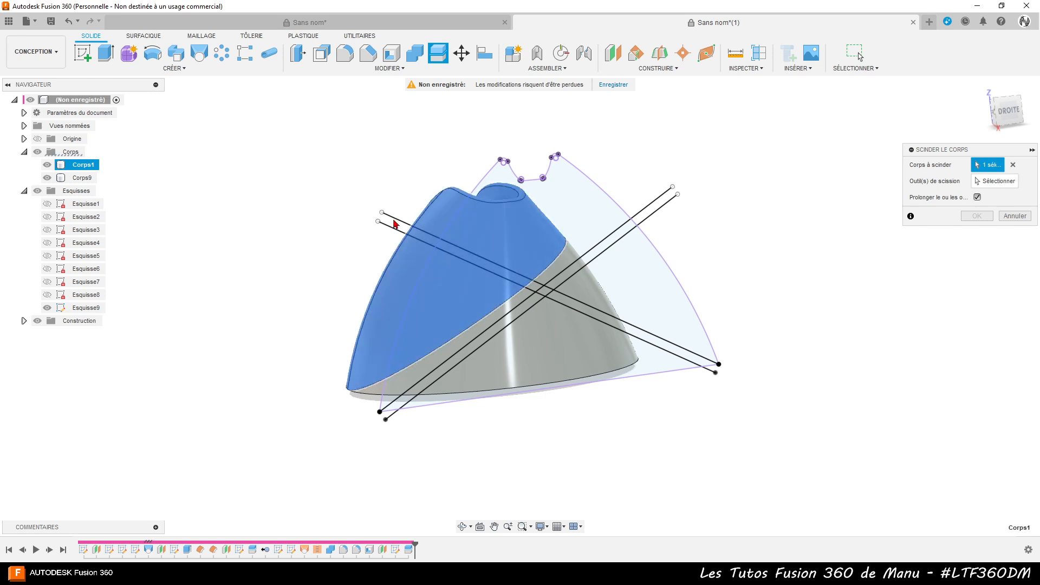
click(996, 181)
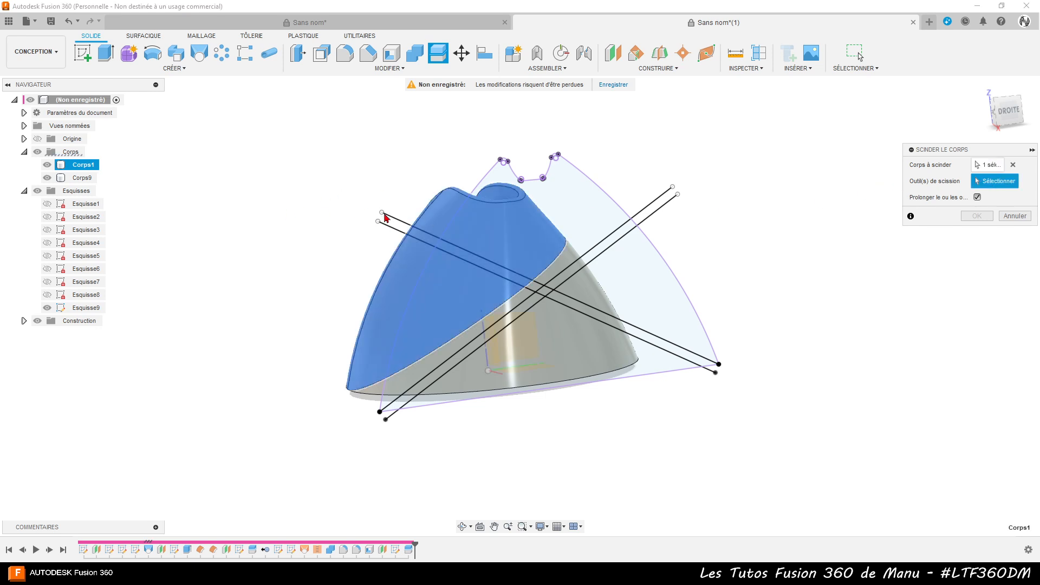
click(382, 216)
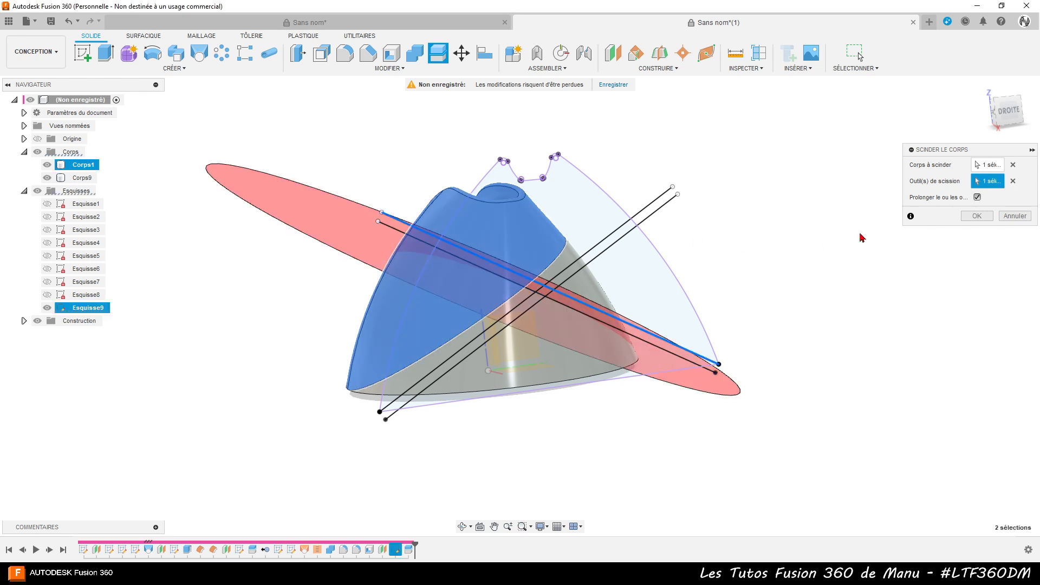
click(979, 216)
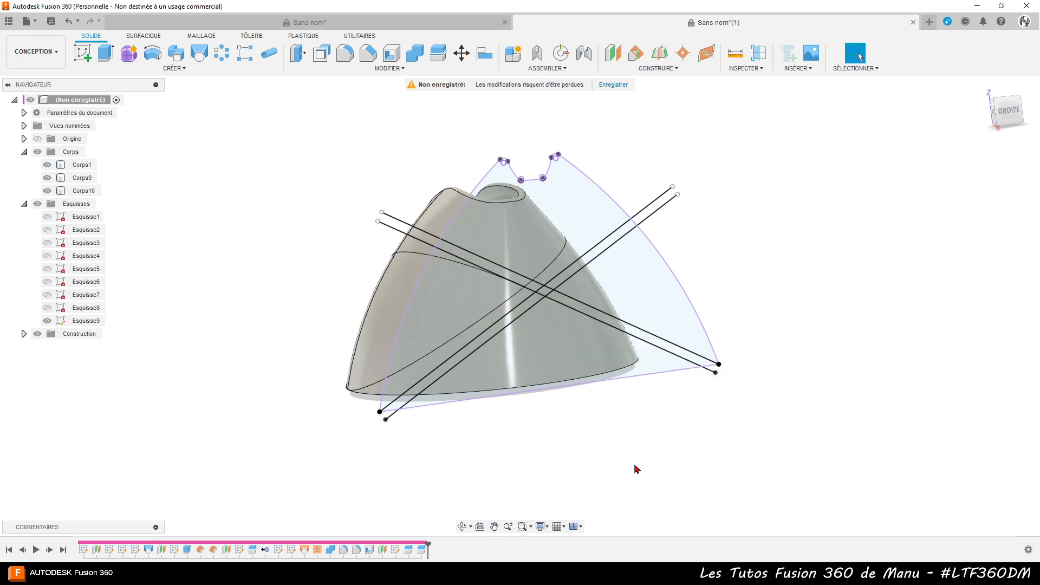
click(47, 321)
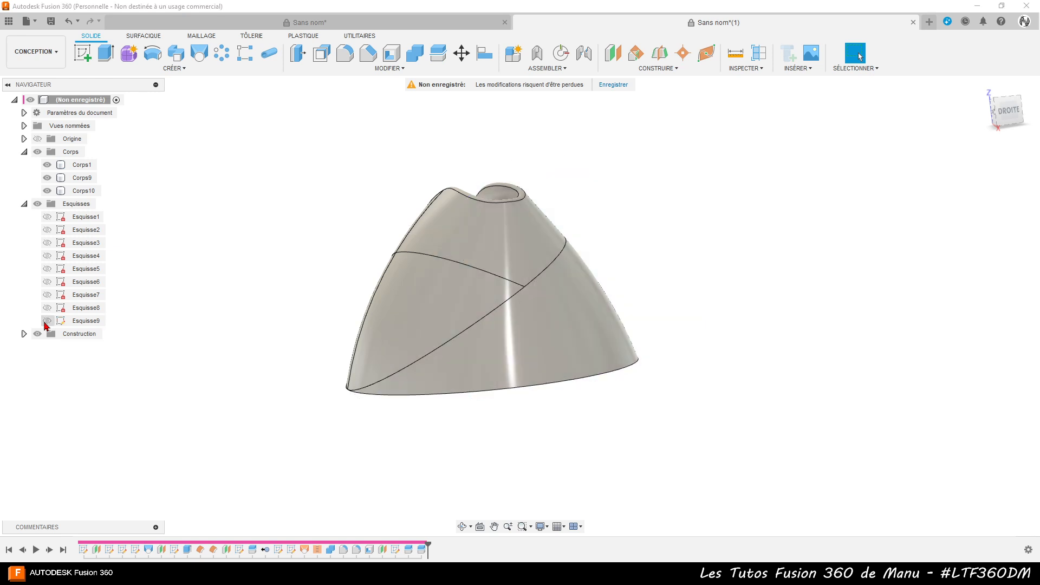
- Split the lower bodies Corps1 and Corps9 using the vertical origin plane that runs along the model's length
shift+middle_drag(173, 399, 233, 391)
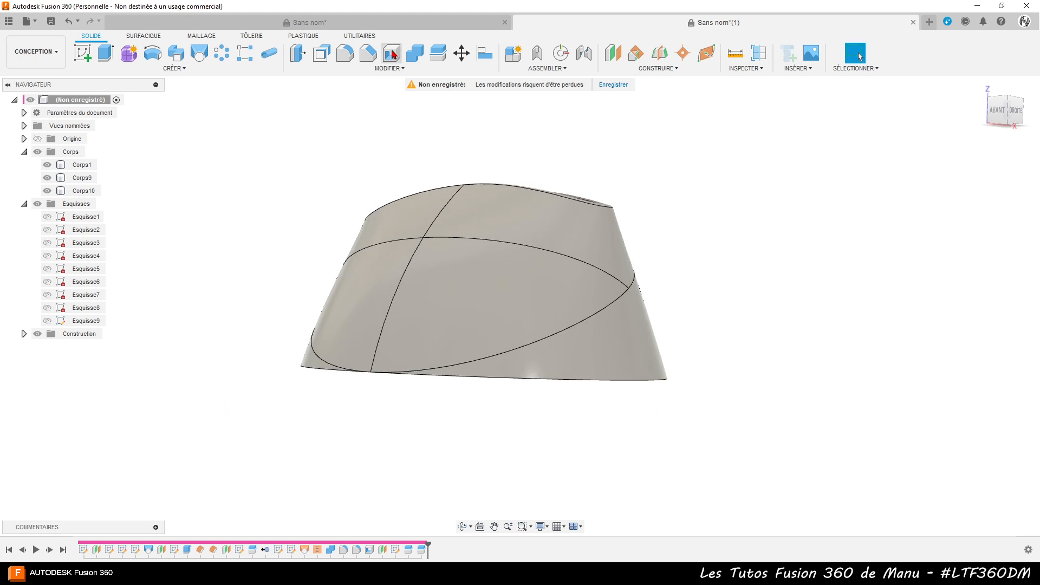
click(439, 59)
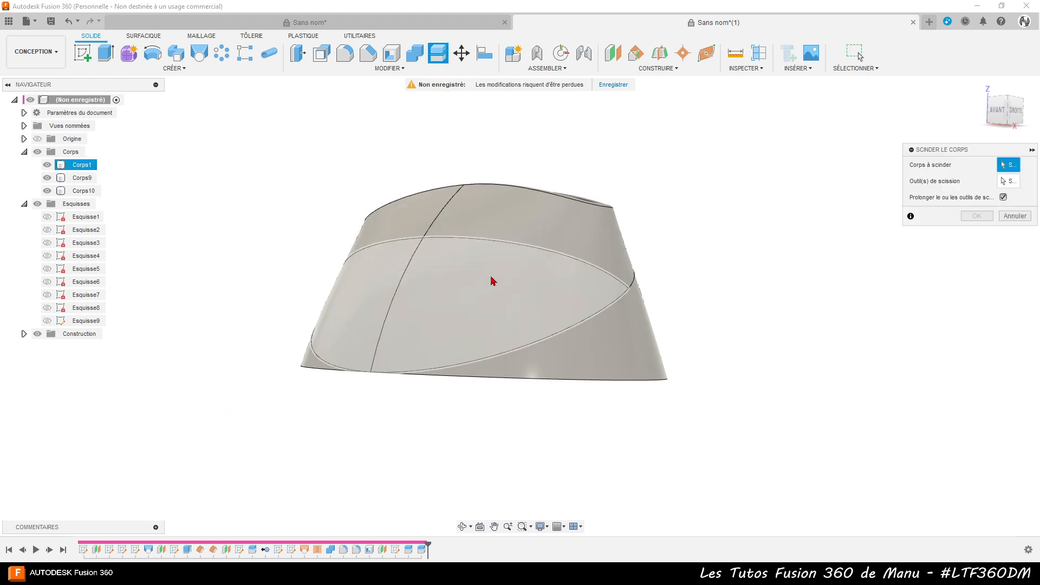
click(493, 307)
click(642, 364)
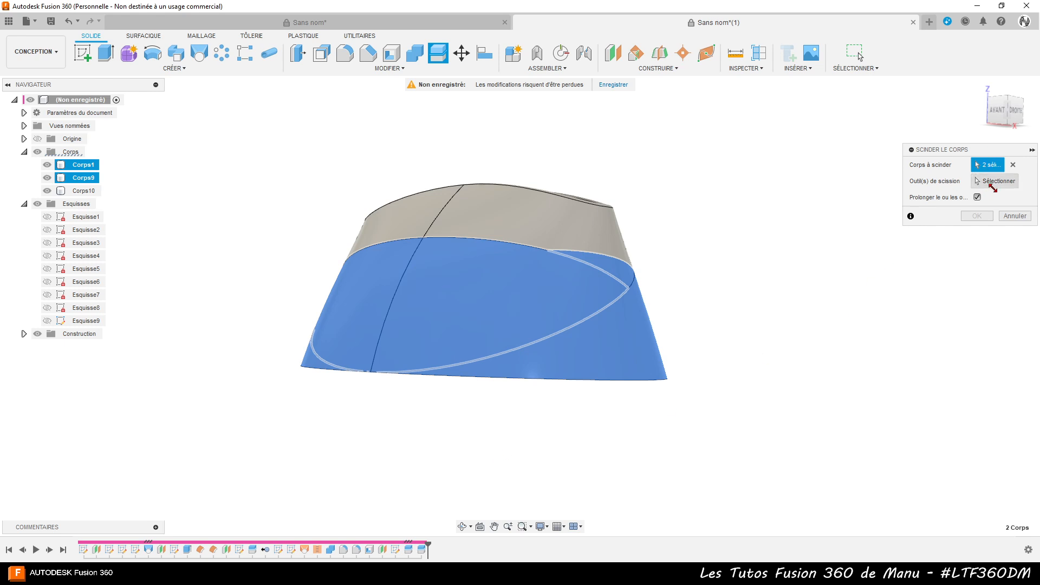
click(999, 182)
shift+middle_drag(539, 431, 490, 370)
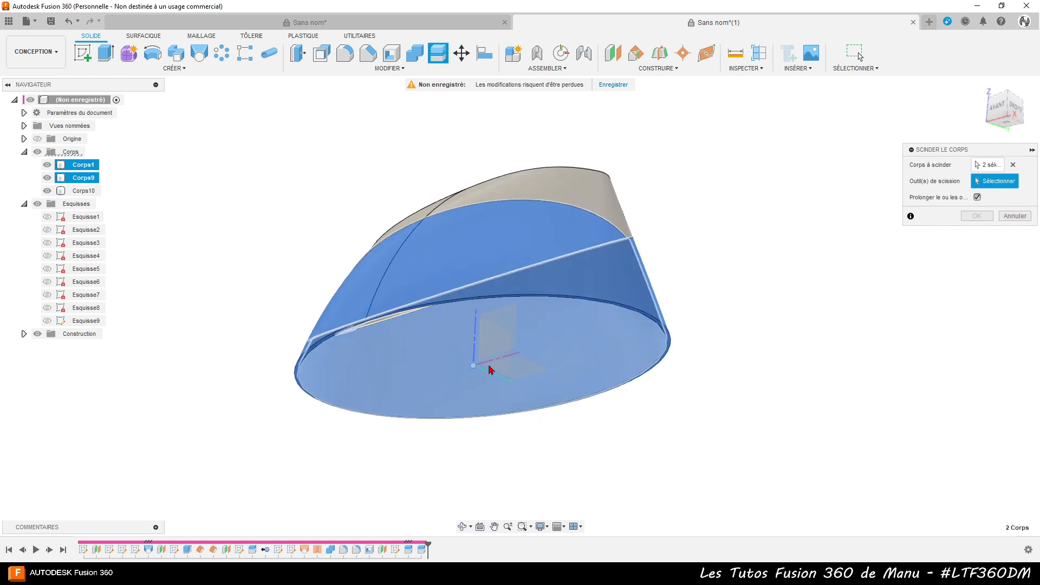
click(513, 318)
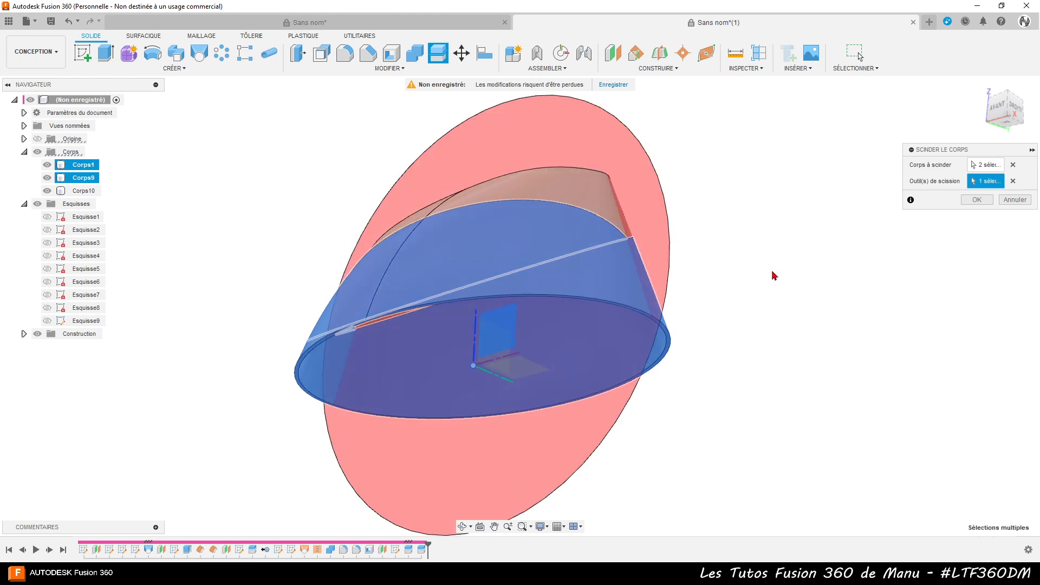
click(977, 200)
shift+middle_drag(811, 287, 763, 322)
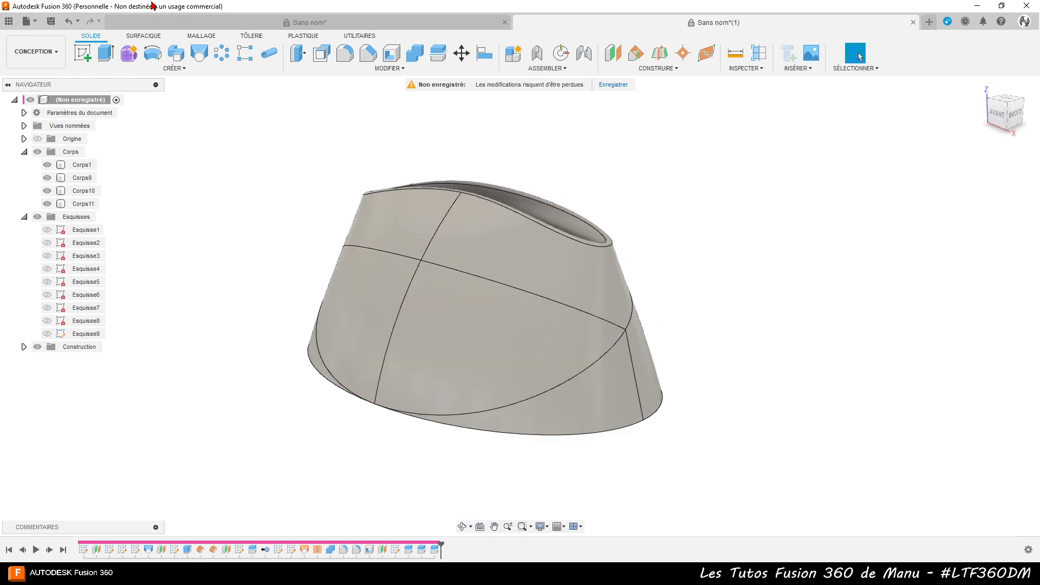
- Offset the three outer faces of the lower front area on Corps1 and Corps9 outward by 1 mm
click(298, 57)
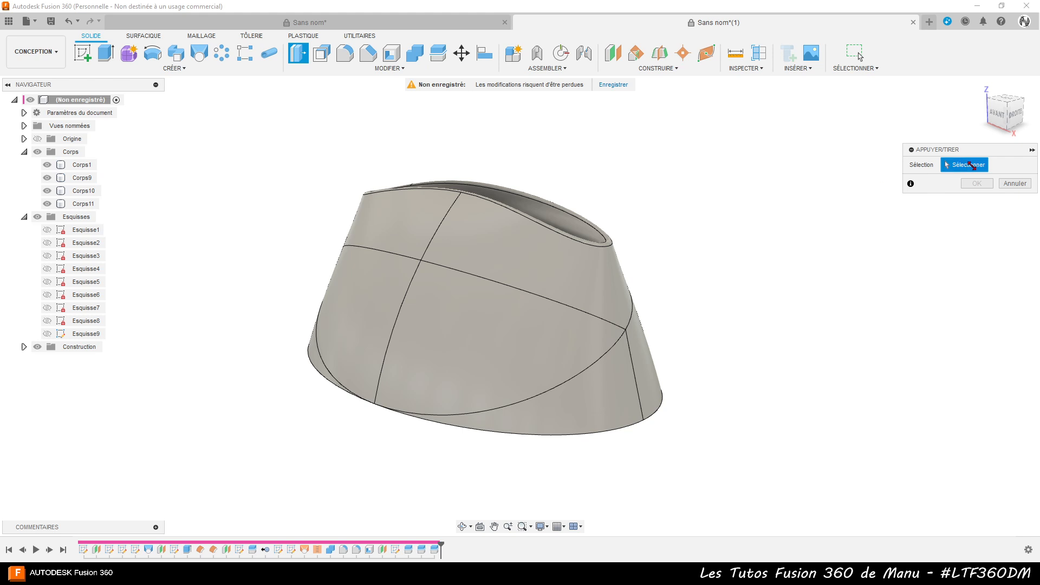
click(315, 358)
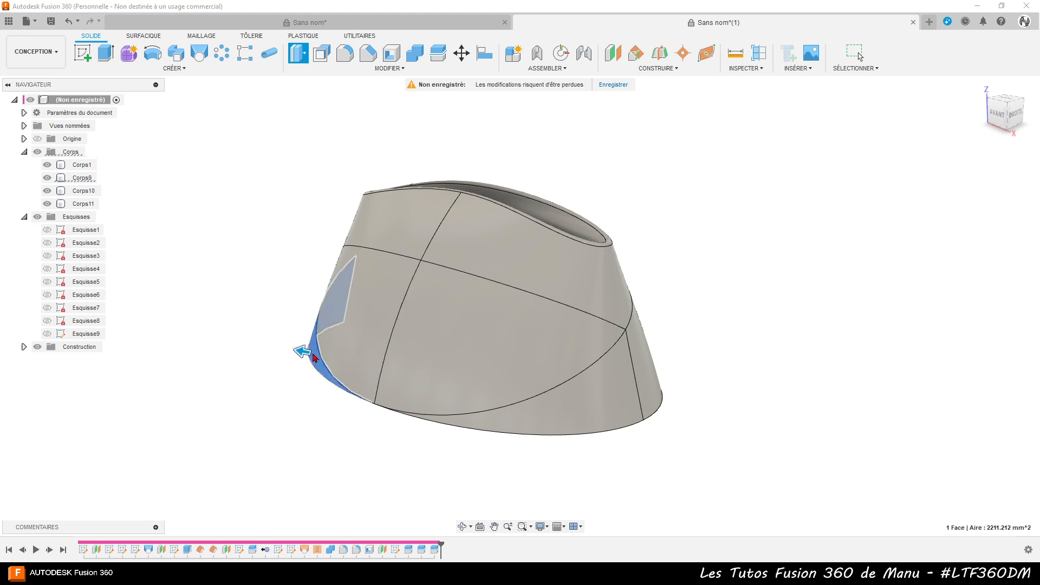
click(363, 331)
click(418, 360)
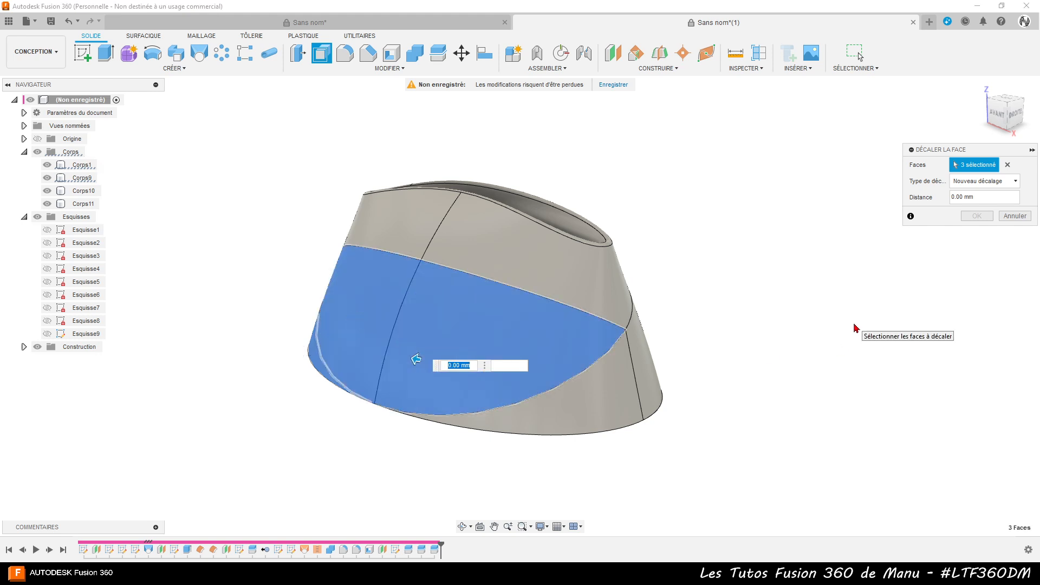
text(1)
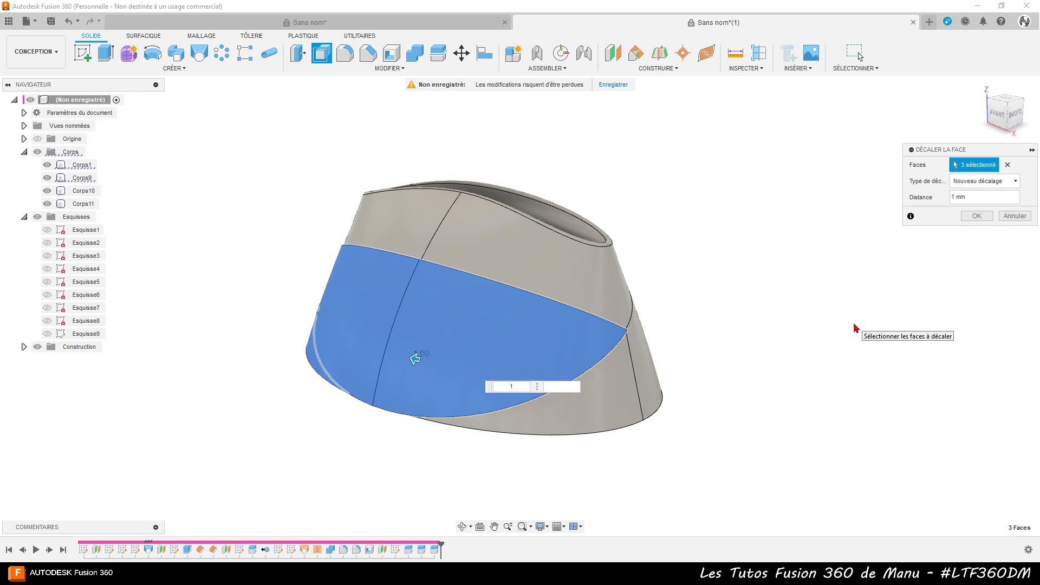
key(Return)
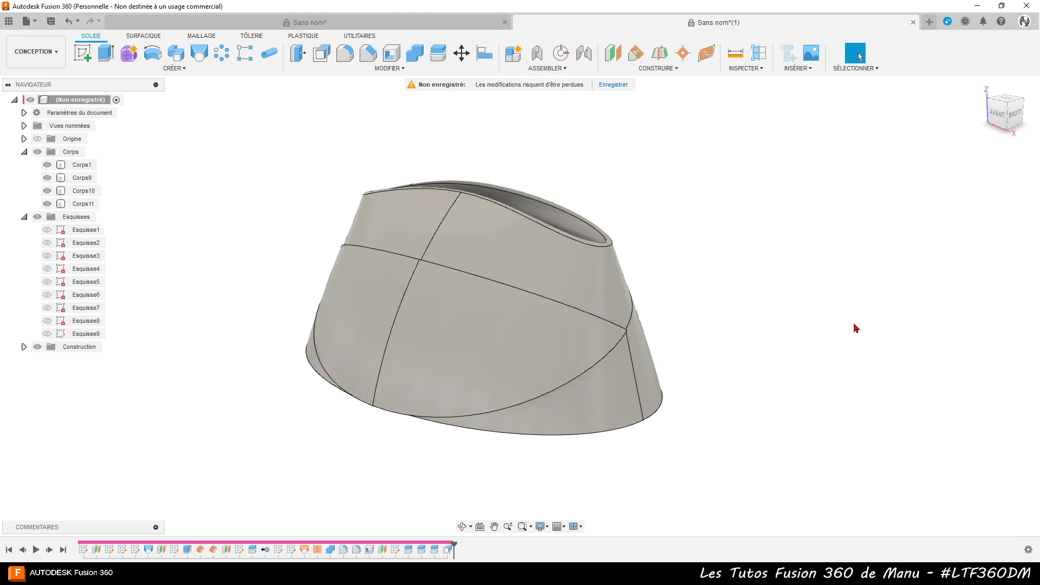
- Offset the two outer faces of the lower band on the opposite side, on Corps9 and Corps11, by 2 mm
click(298, 52)
click(618, 411)
click(644, 387)
shift+middle_drag(456, 482, 572, 472)
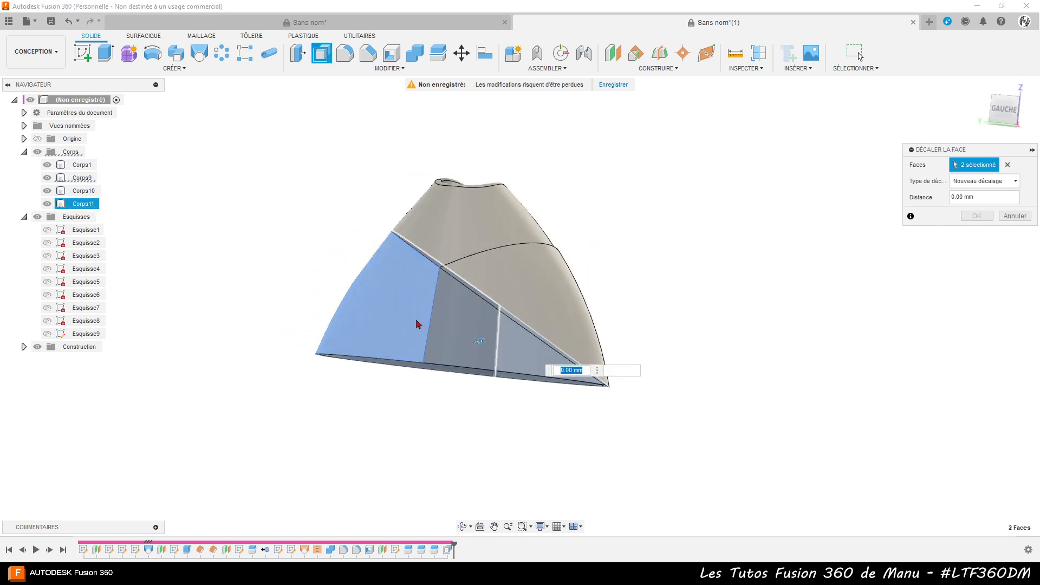
shift+middle_drag(456, 428, 411, 442)
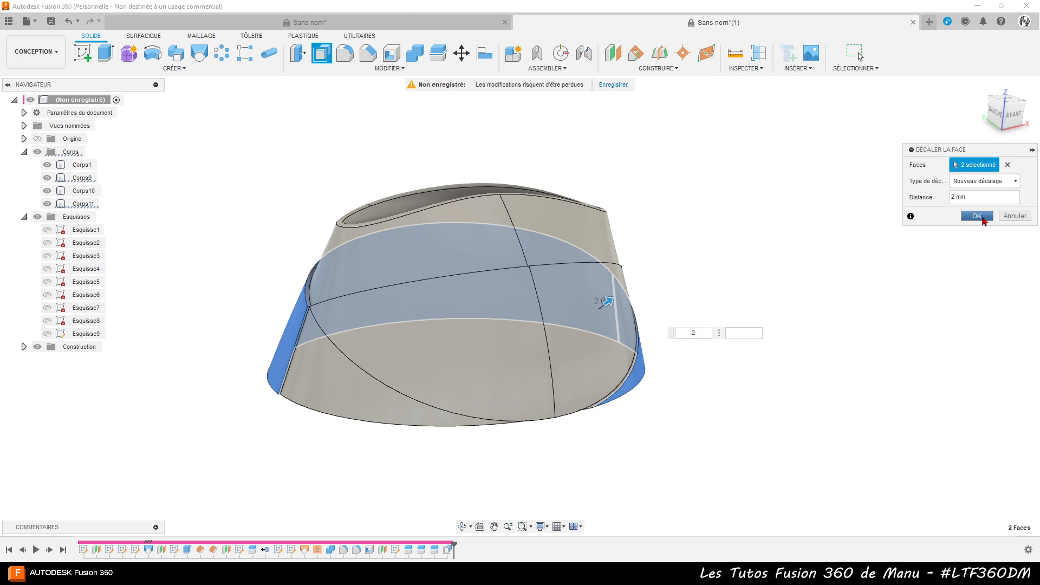
click(984, 218)
- Join Corps9, Corps10 and Corps11 into the target body Corps1 with Combine
shift+middle_drag(826, 343, 720, 341)
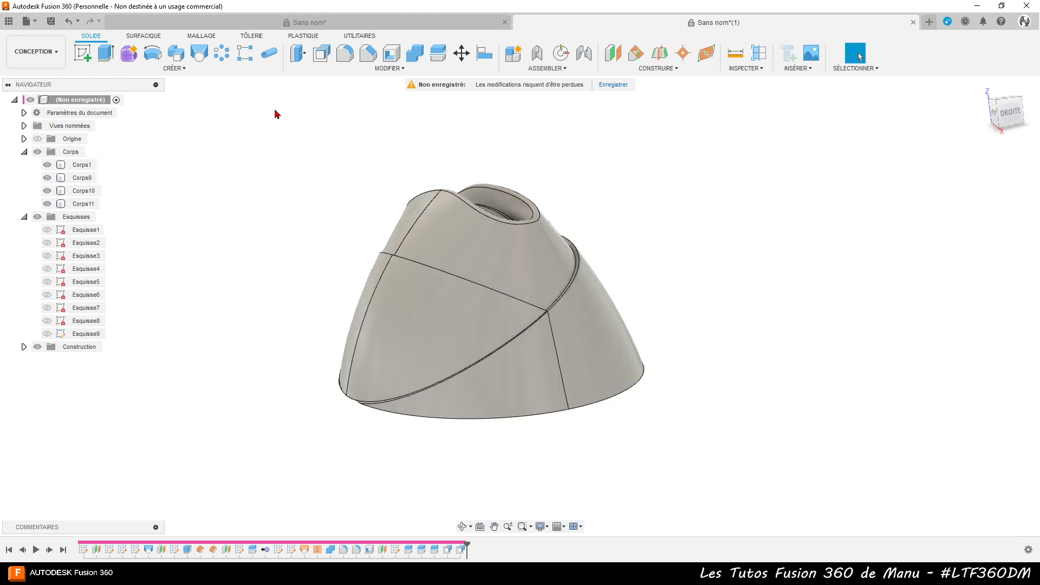
click(422, 57)
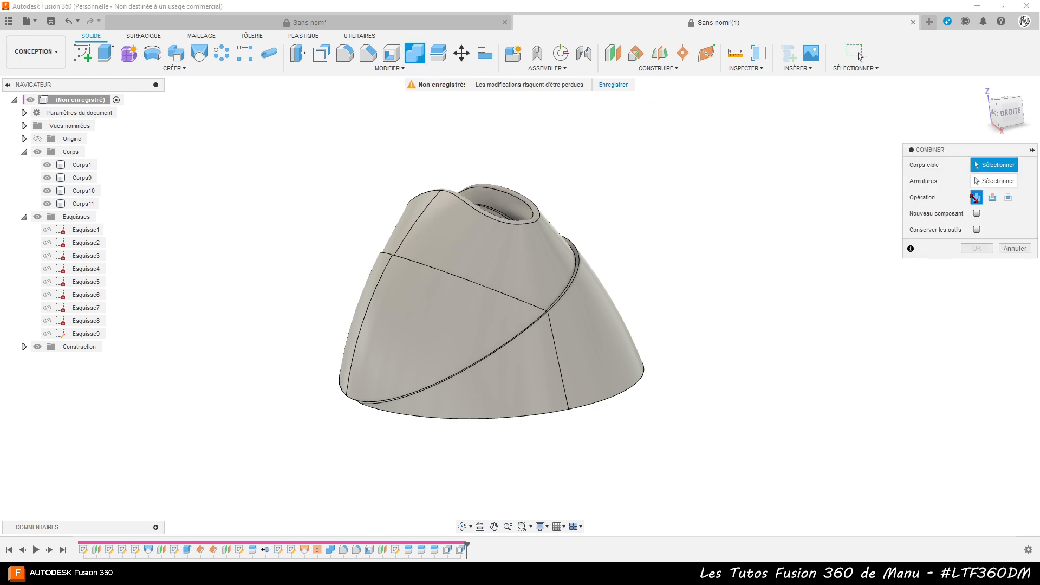
click(81, 166)
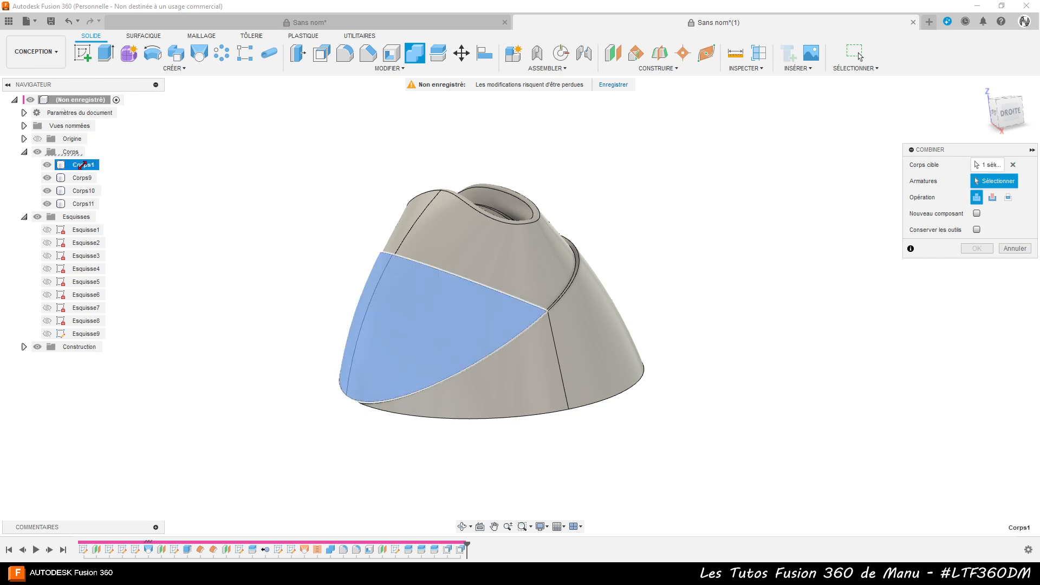
click(81, 178)
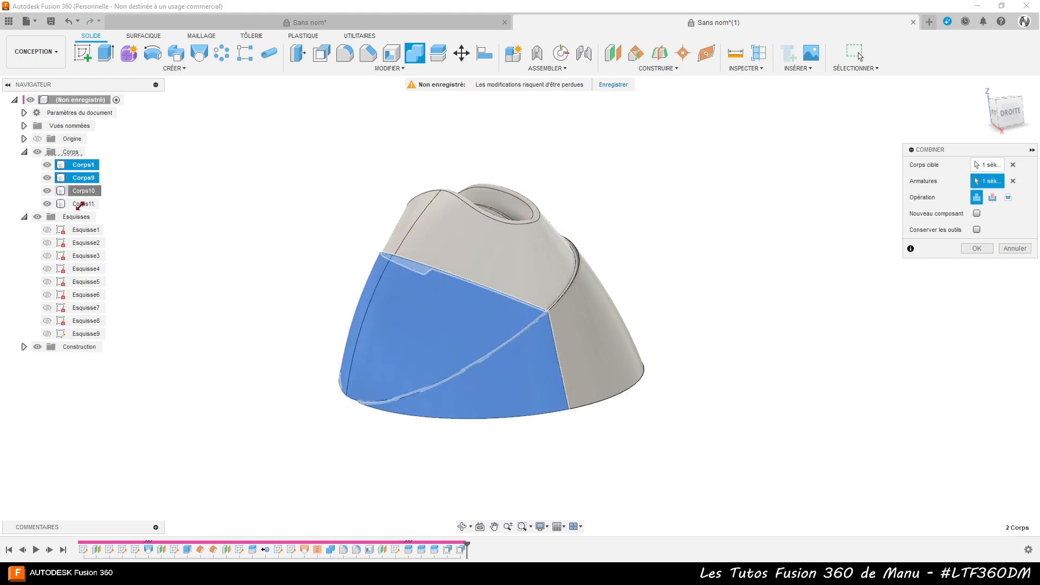
shift+click(81, 203)
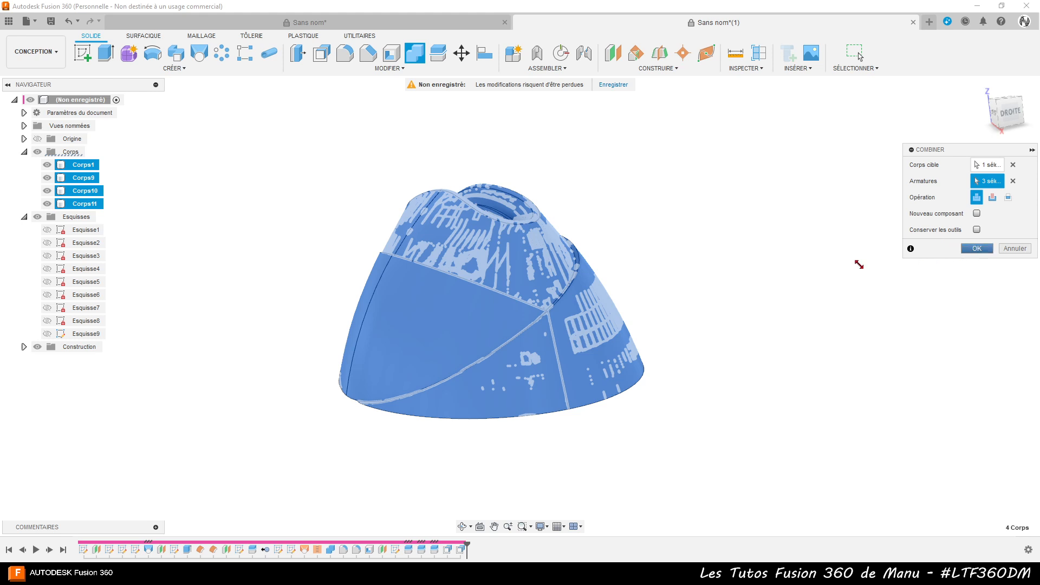
key(Return)
- Fillet the vertical step edge at the narrow end of the lower band with a constant 100 mm radius
shift+middle_drag(785, 362, 772, 407)
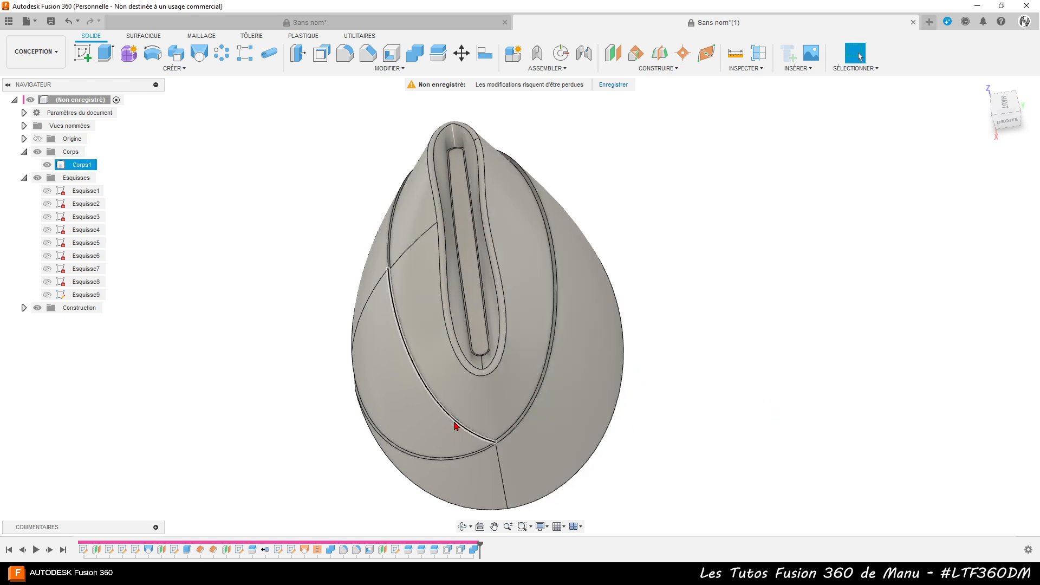
shift+middle_drag(476, 432, 423, 390)
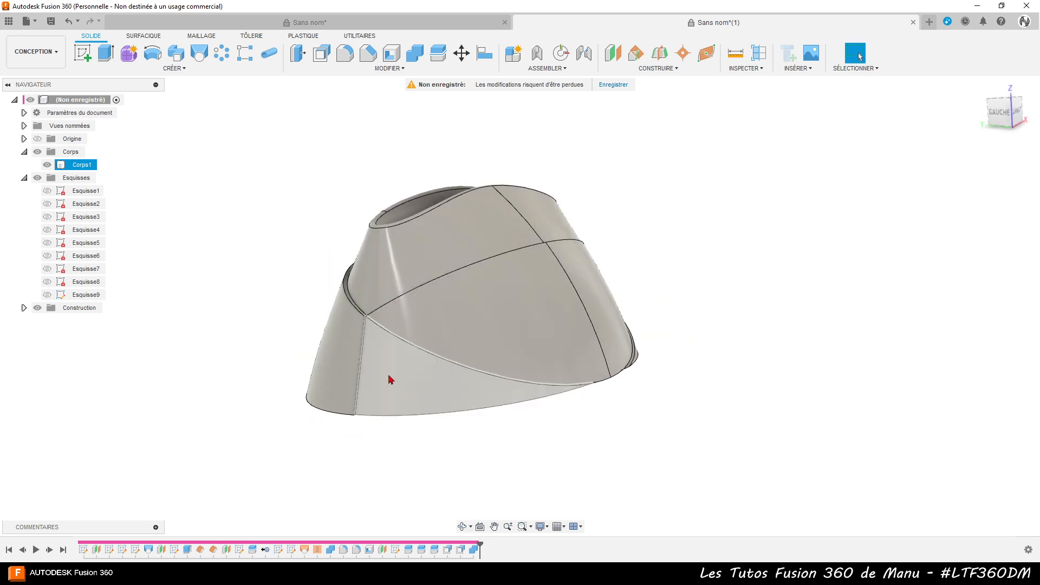
scroll(400, 353, up, 3)
shift+middle_drag(397, 349, 394, 353)
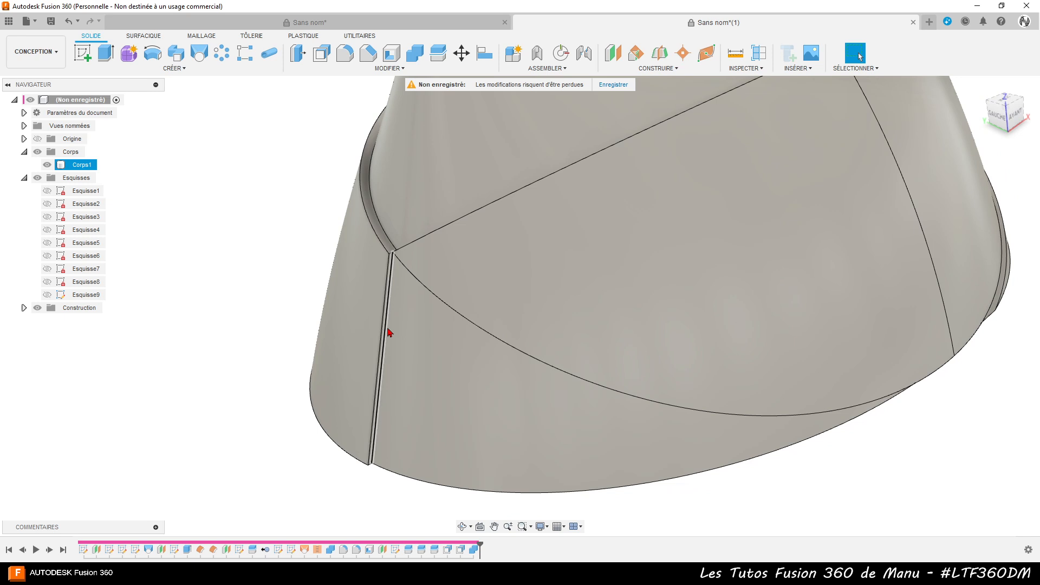
scroll(388, 332, up, 3)
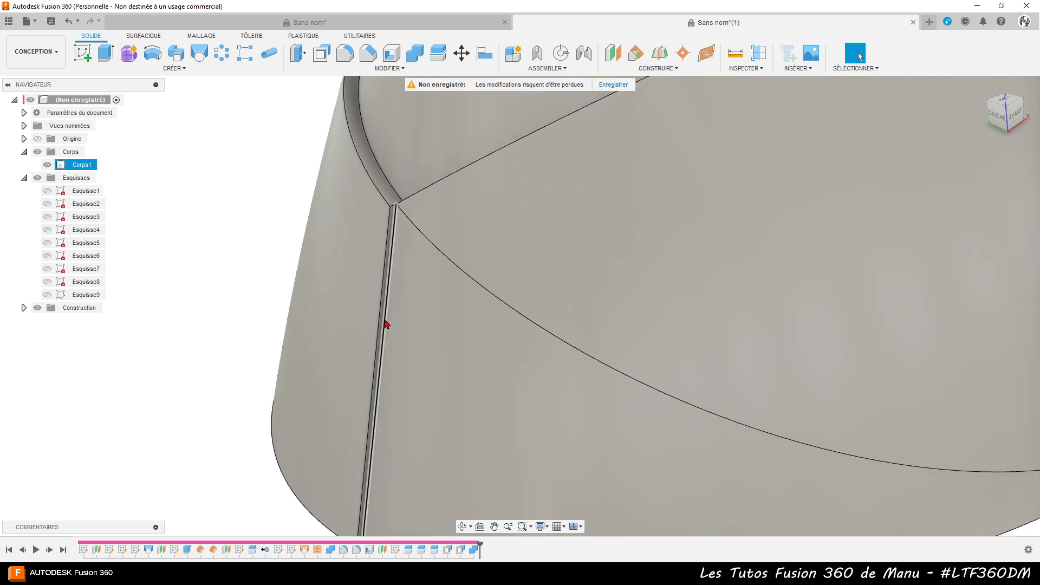
click(387, 324)
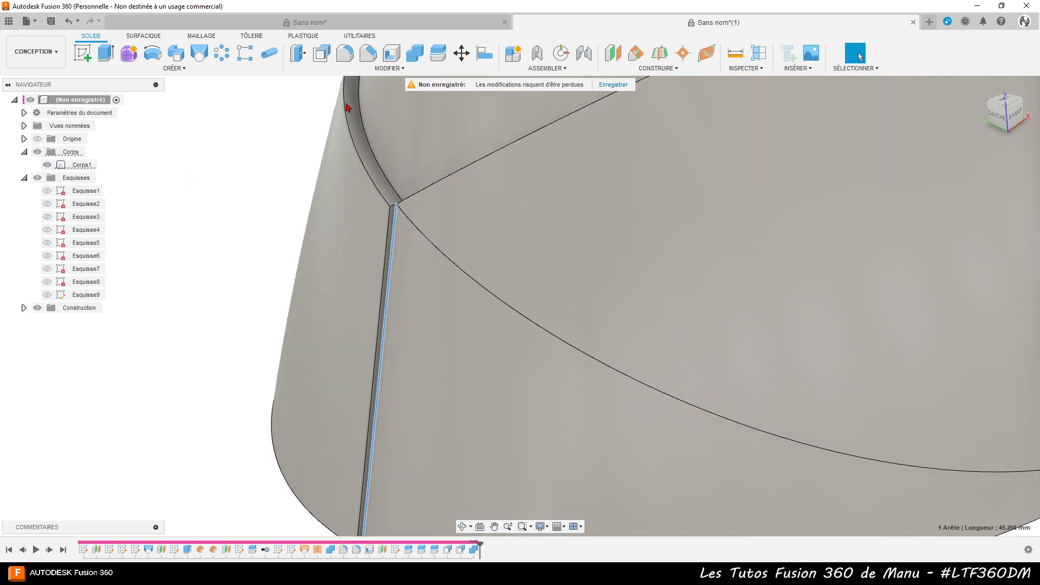
click(348, 55)
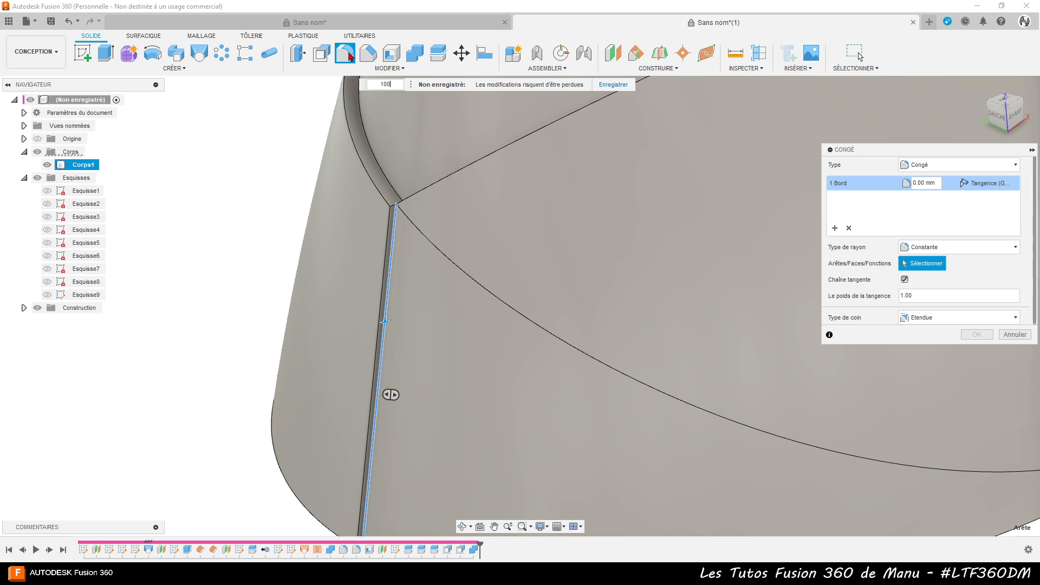
key(Return)
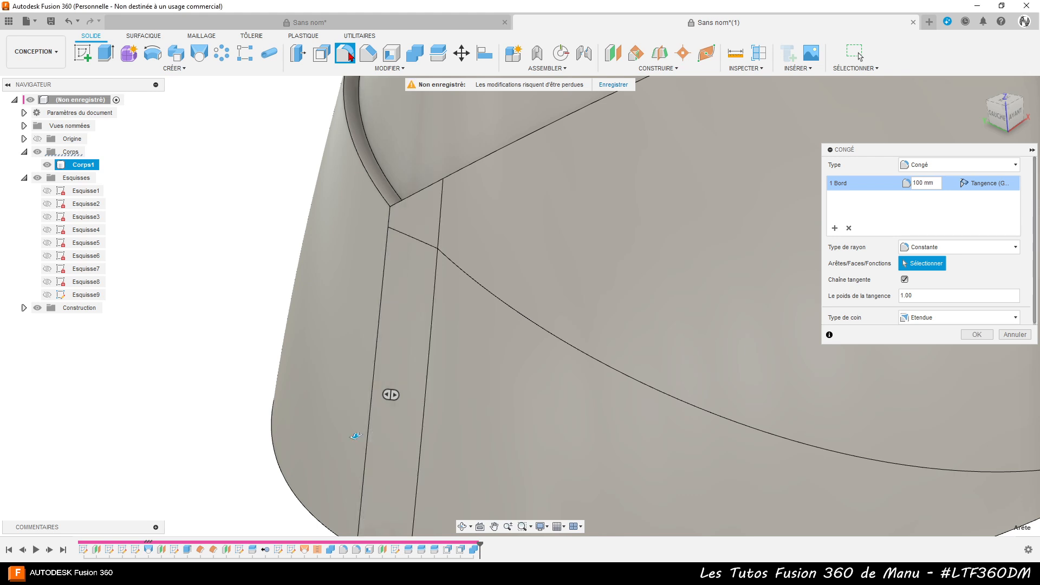
click(860, 55)
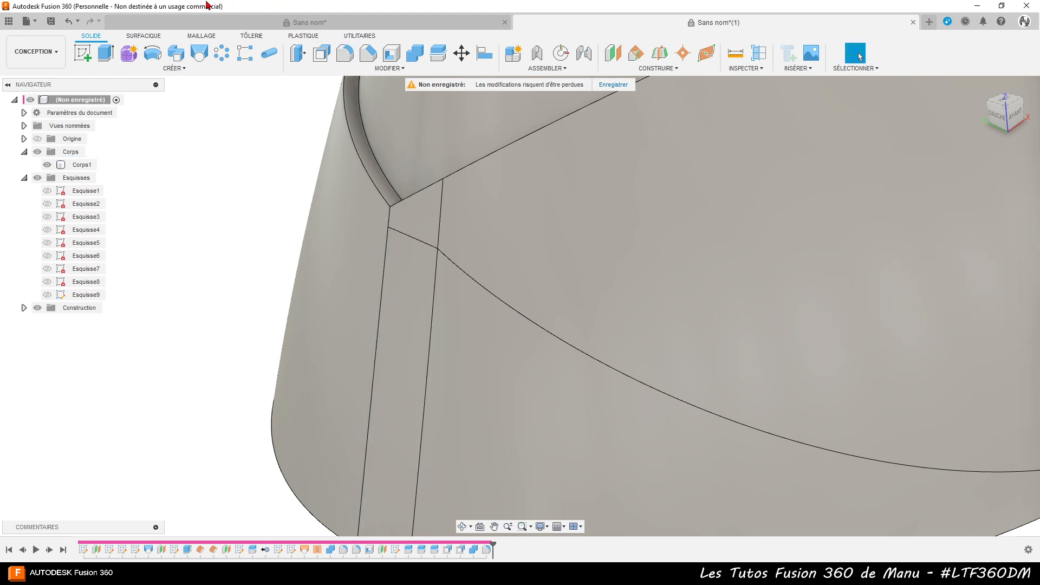
- Examine the filleted body and compare it with the finished blue model with light bands in the other open document
scroll(255, 239, down, 5)
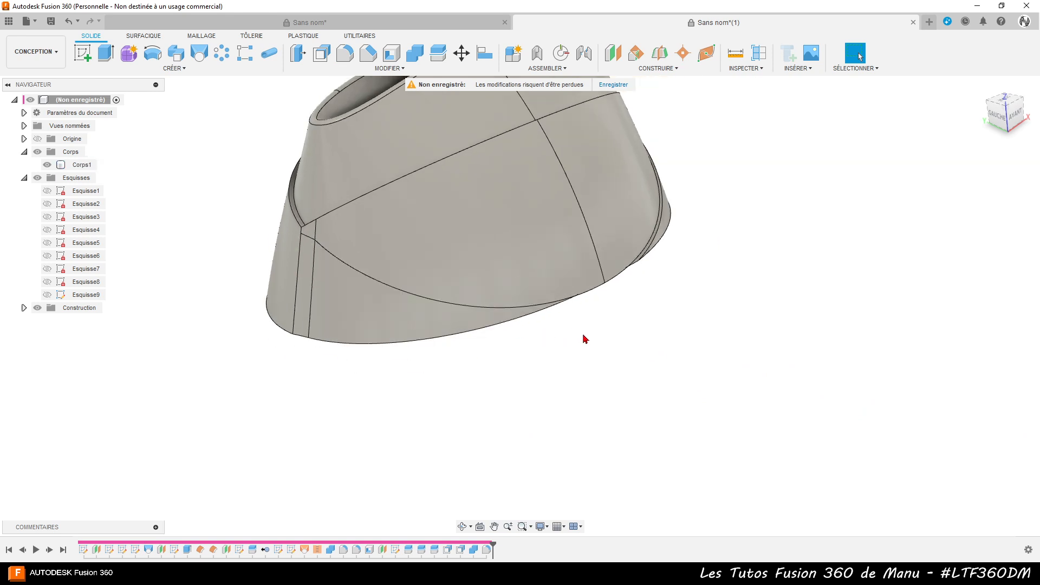
shift+middle_drag(627, 340, 504, 383)
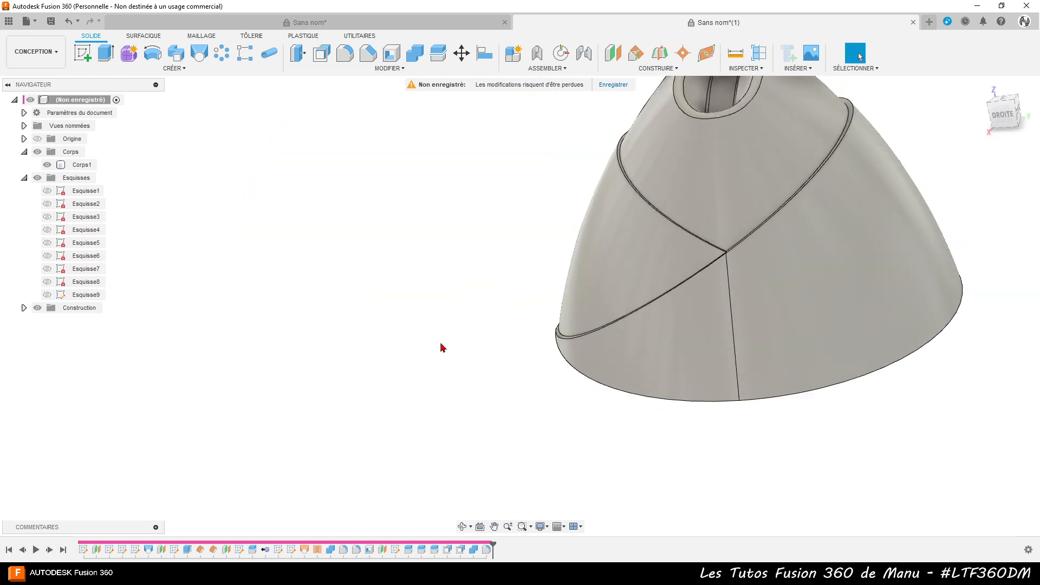
scroll(624, 346, down, 3)
scroll(795, 353, up, 3)
shift+middle_drag(759, 348, 710, 373)
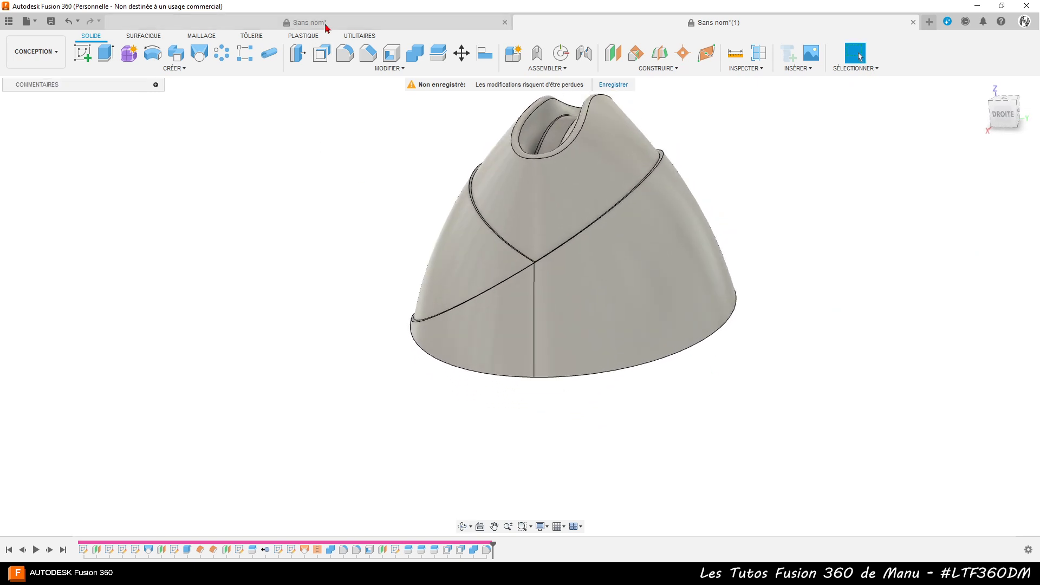
click(325, 23)
click(609, 405)
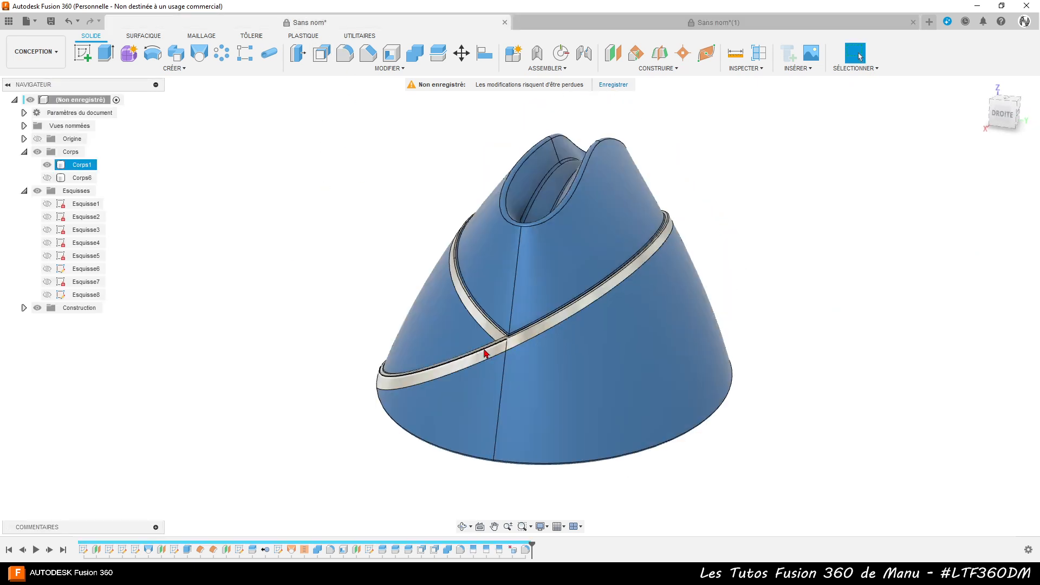
click(465, 158)
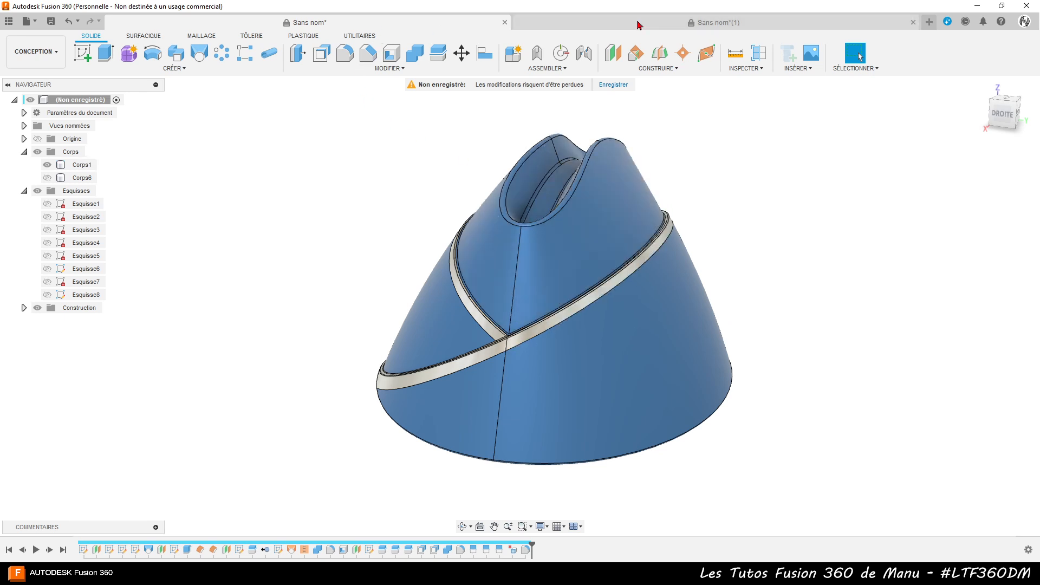
key(ctrl+Tab)
- Switch to the unfinished grey model, show Esquisse9, and split the two lower outer faces with the lower line of its first diagonal pair
click(50, 295)
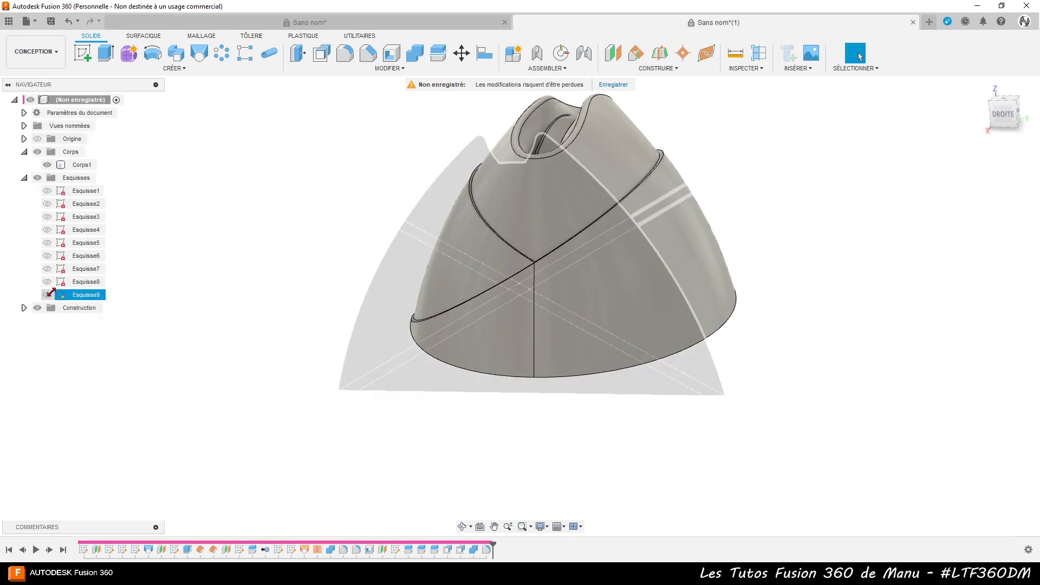
click(48, 294)
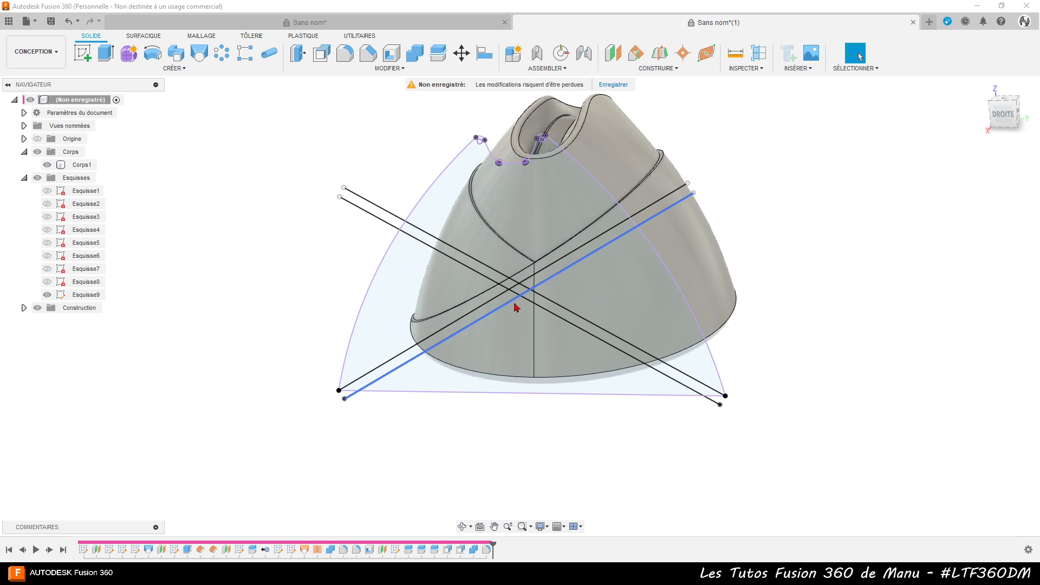
shift+middle_drag(448, 455, 496, 454)
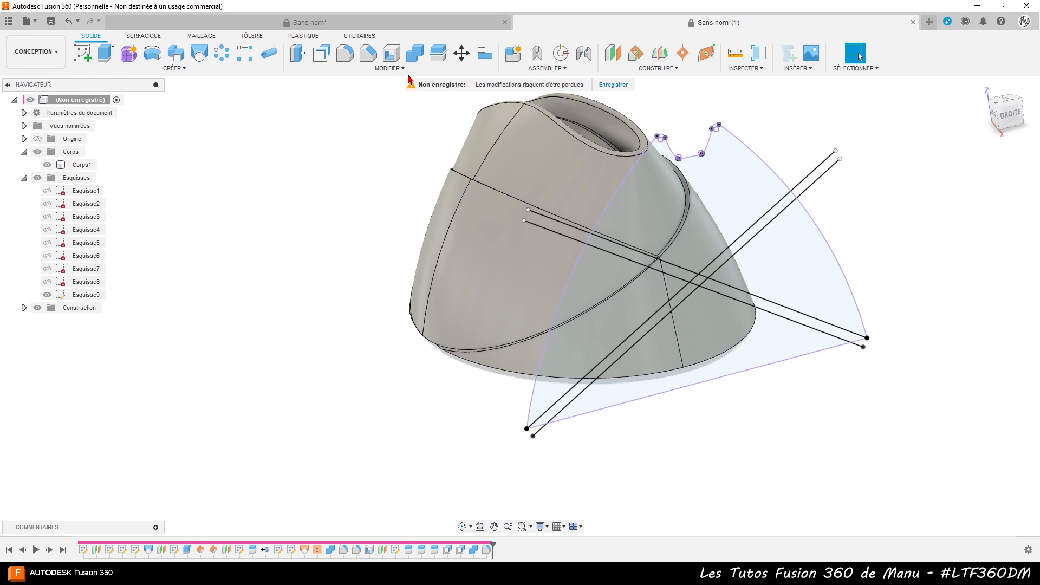
click(389, 68)
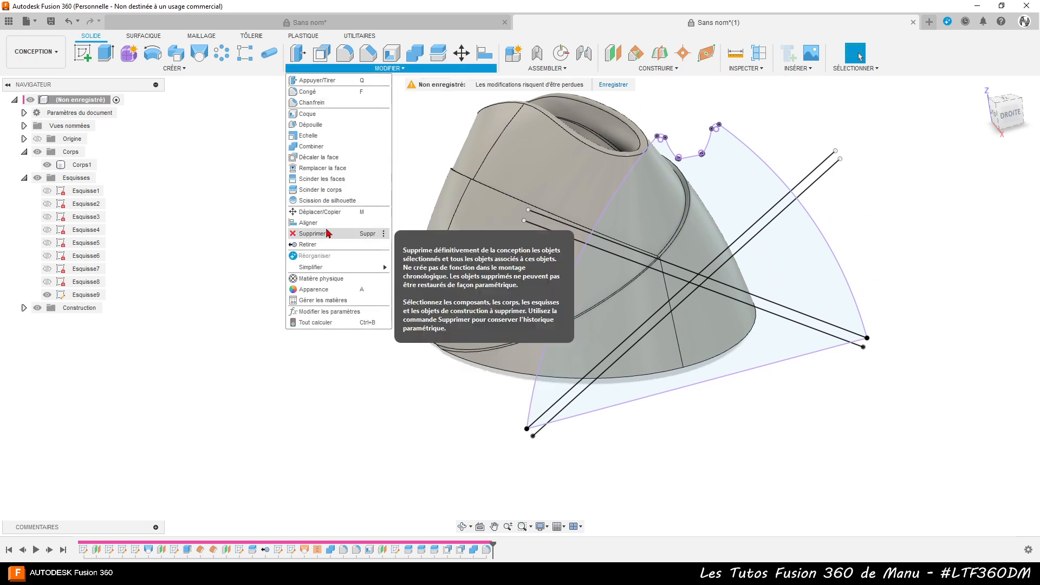
click(334, 181)
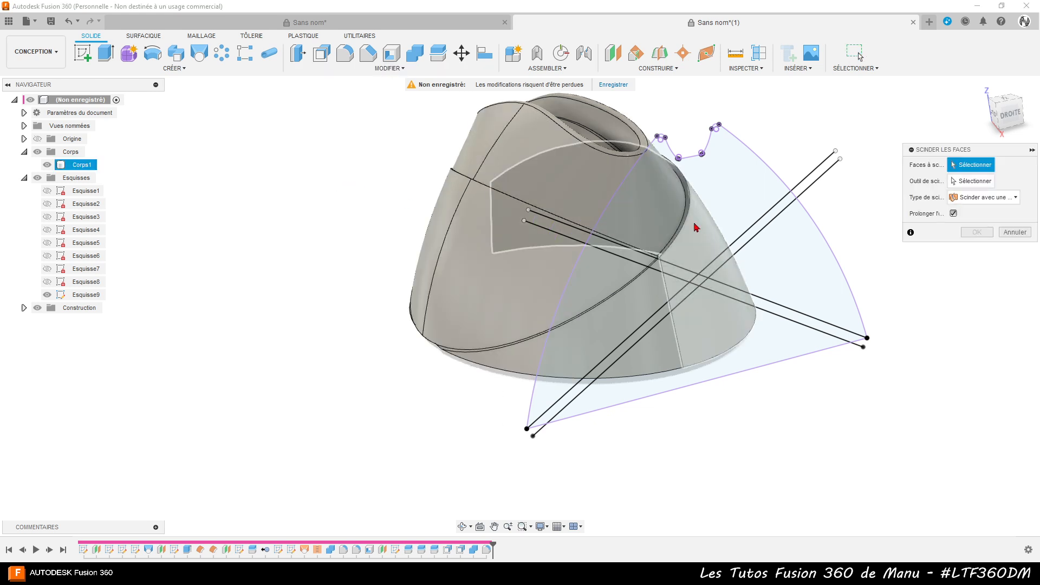
click(675, 275)
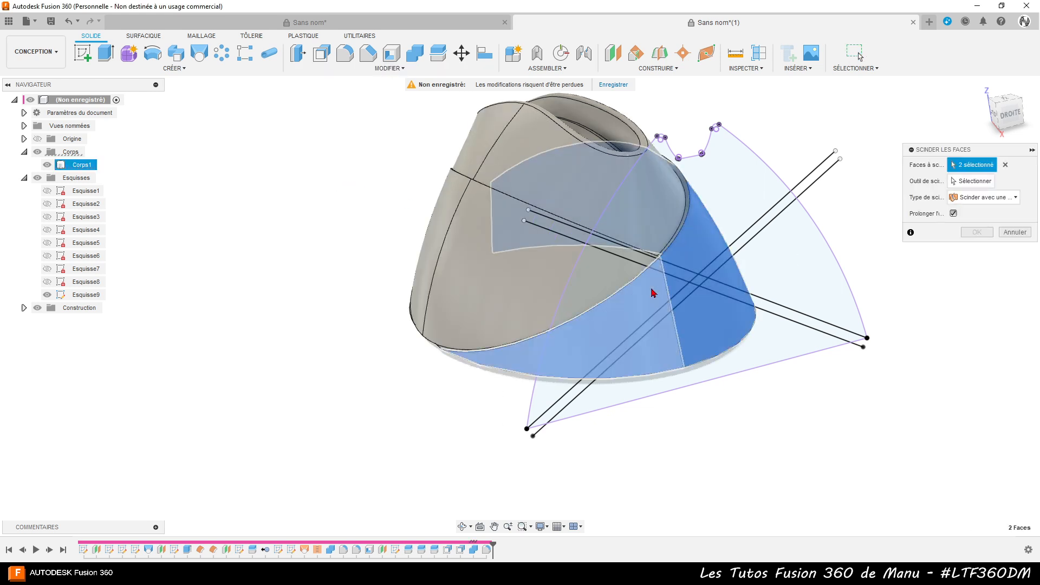
click(654, 292)
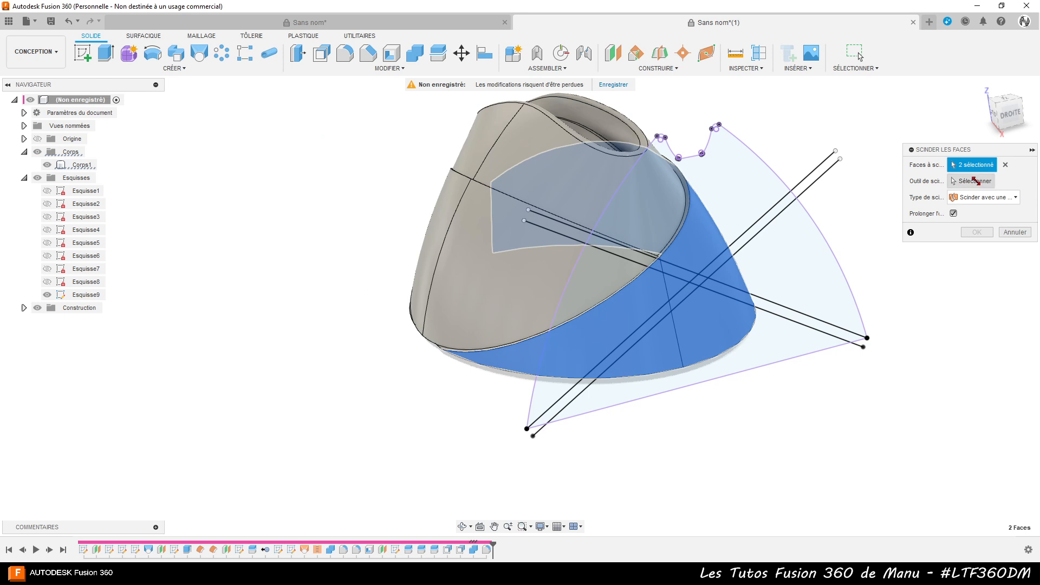
click(975, 181)
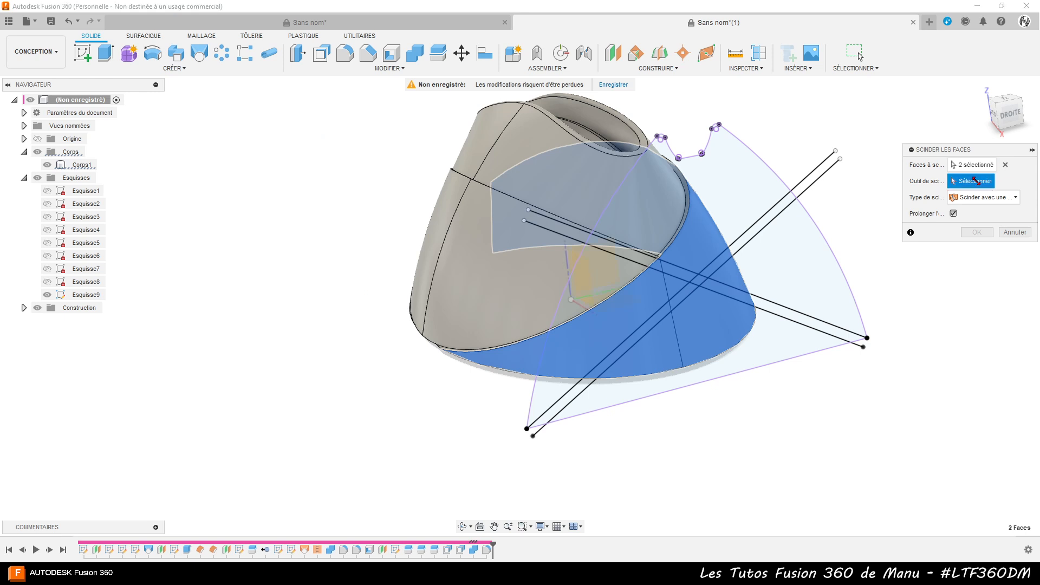
click(818, 183)
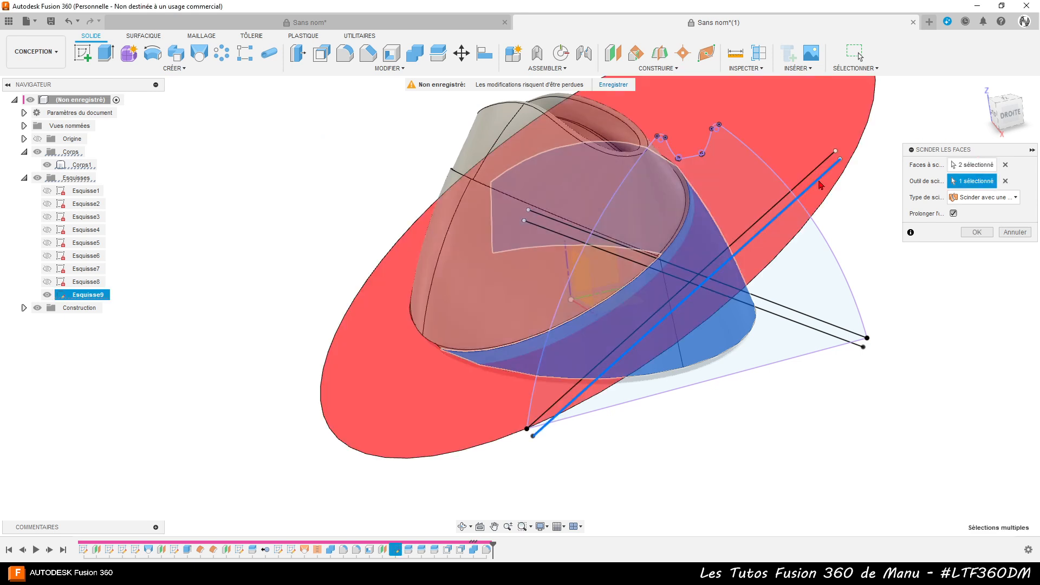
shift+middle_drag(764, 442, 870, 344)
click(976, 233)
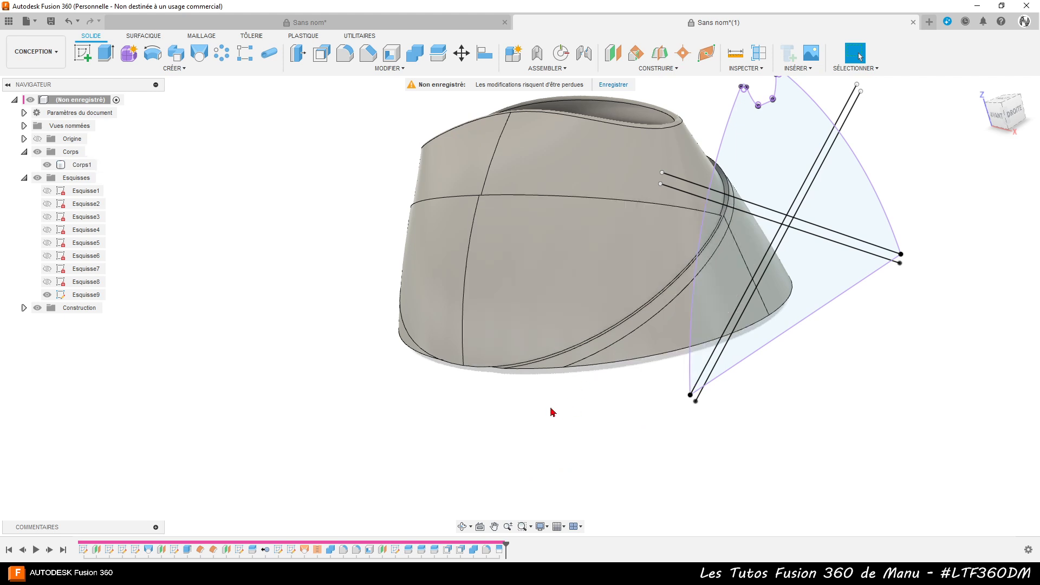
- Split the five outer faces on the opposite side with the lower line of the other diagonal pair in Esquisse9
click(400, 69)
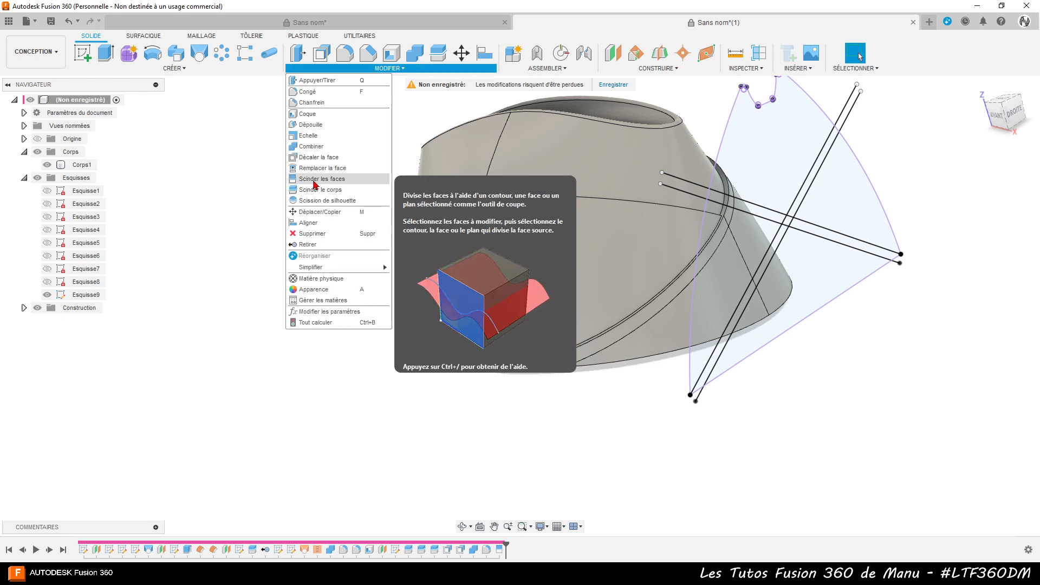
click(316, 179)
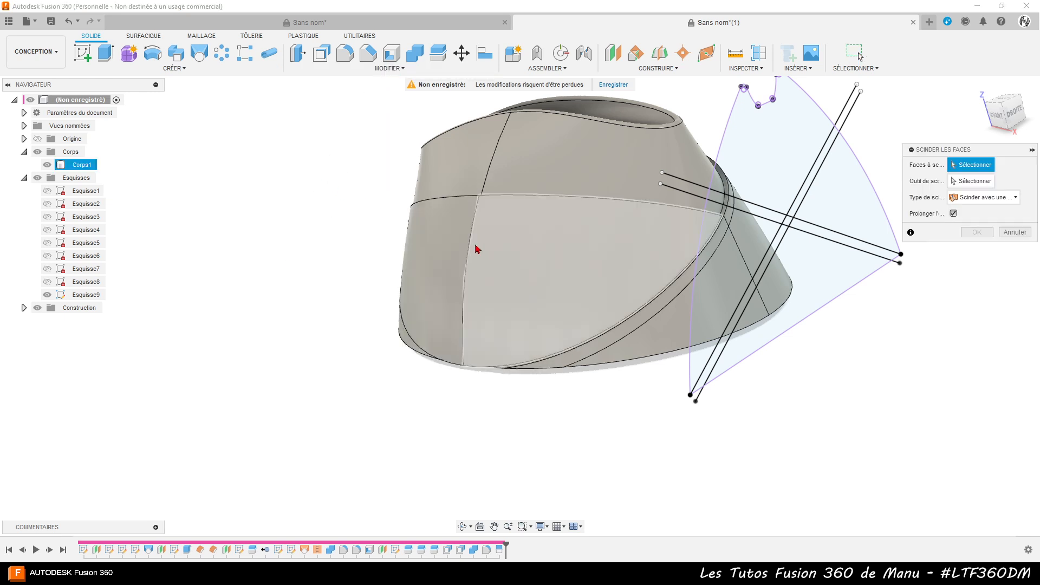
click(504, 257)
click(444, 258)
shift+middle_drag(386, 405, 486, 400)
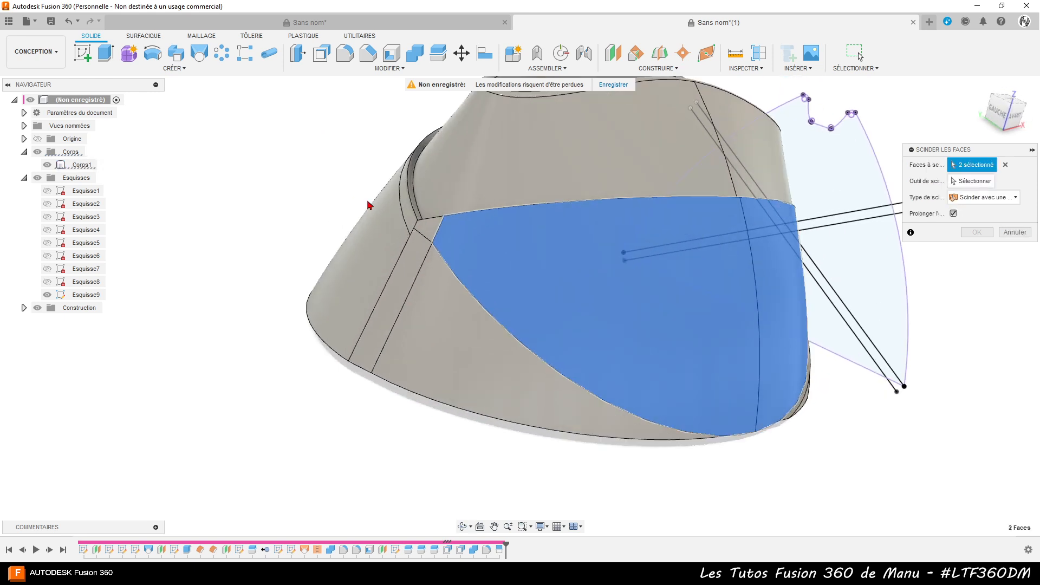
scroll(368, 202, up, 1)
click(444, 233)
click(422, 264)
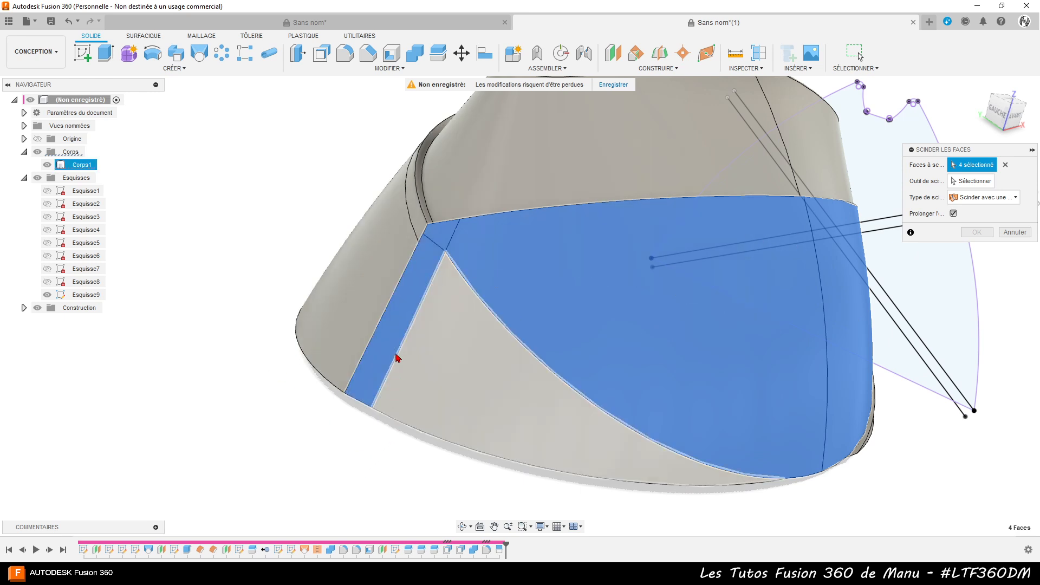
click(455, 308)
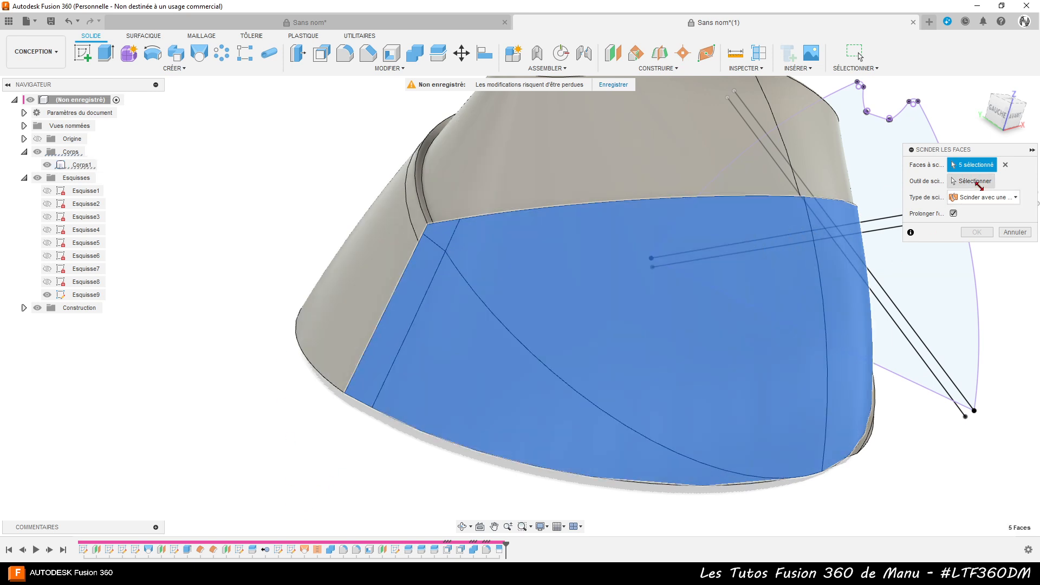
click(982, 182)
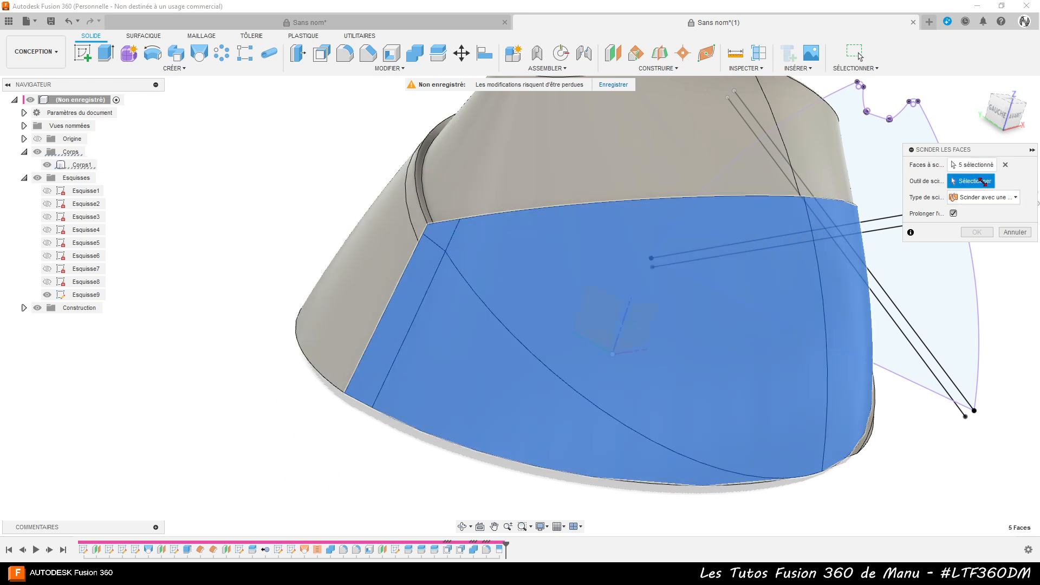
click(899, 232)
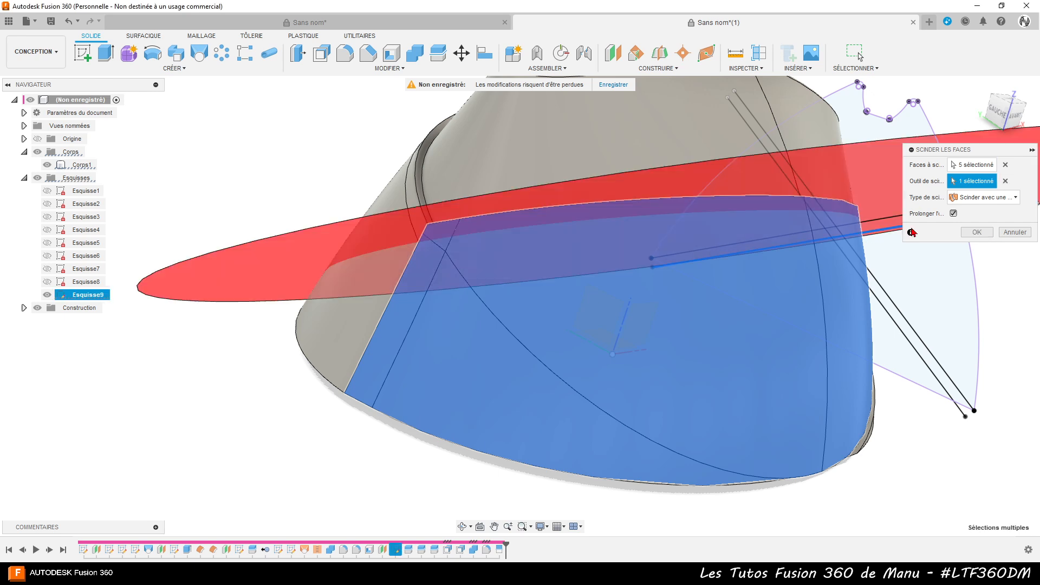
click(977, 232)
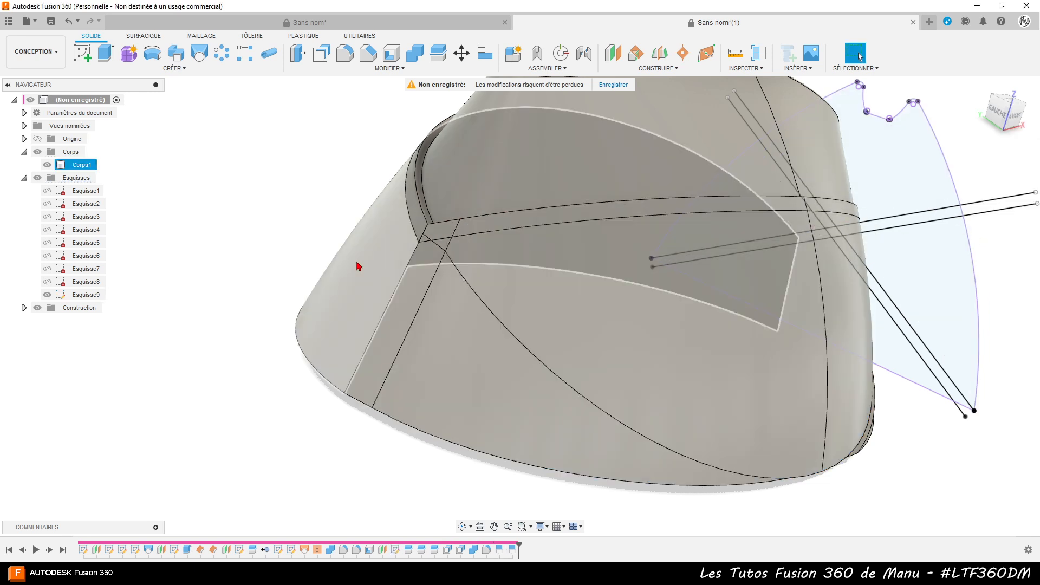
- Hide Esquisse9 and inspect the split band outlines around the body
click(47, 296)
shift+middle_drag(202, 351, 102, 349)
scroll(216, 238, down, 5)
shift+middle_drag(579, 343, 592, 382)
scroll(592, 382, down, 2)
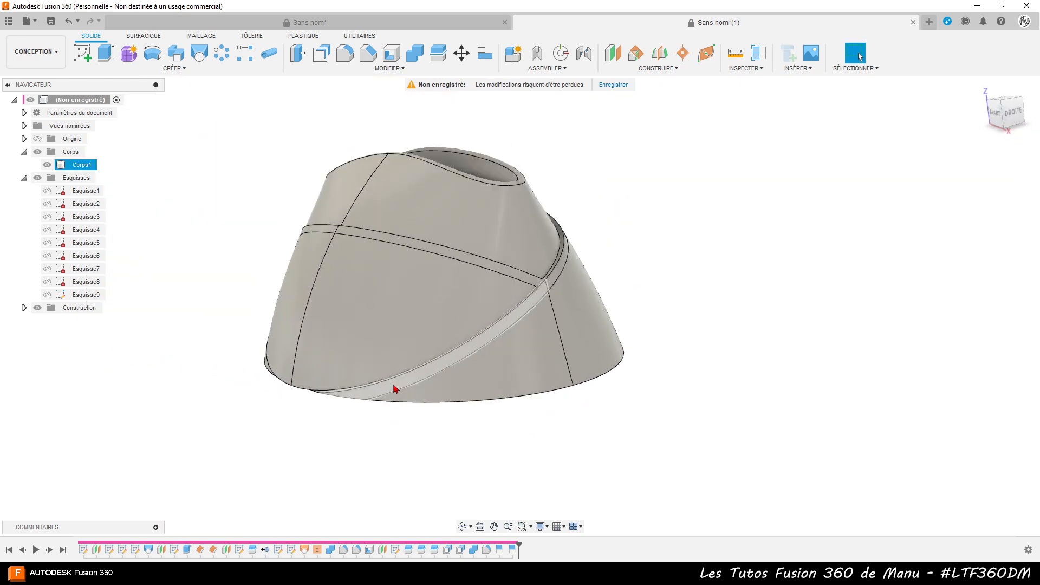
scroll(395, 388, up, 2)
mouse_move(434, 429)
shift+middle_down()
mouse_move(441, 417)
mouse_move(437, 430)
shift+middle_up()
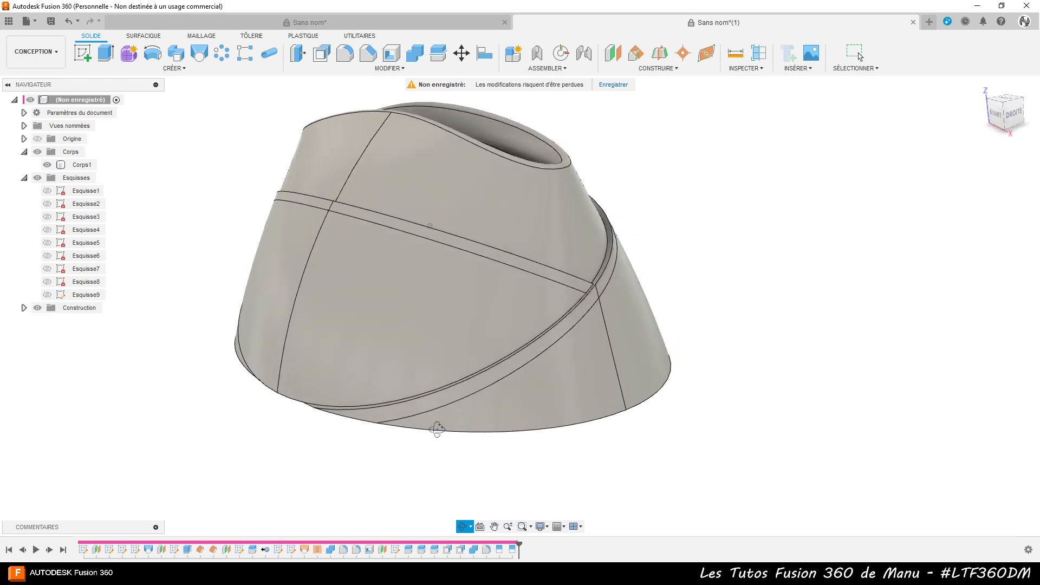
key(Escape)
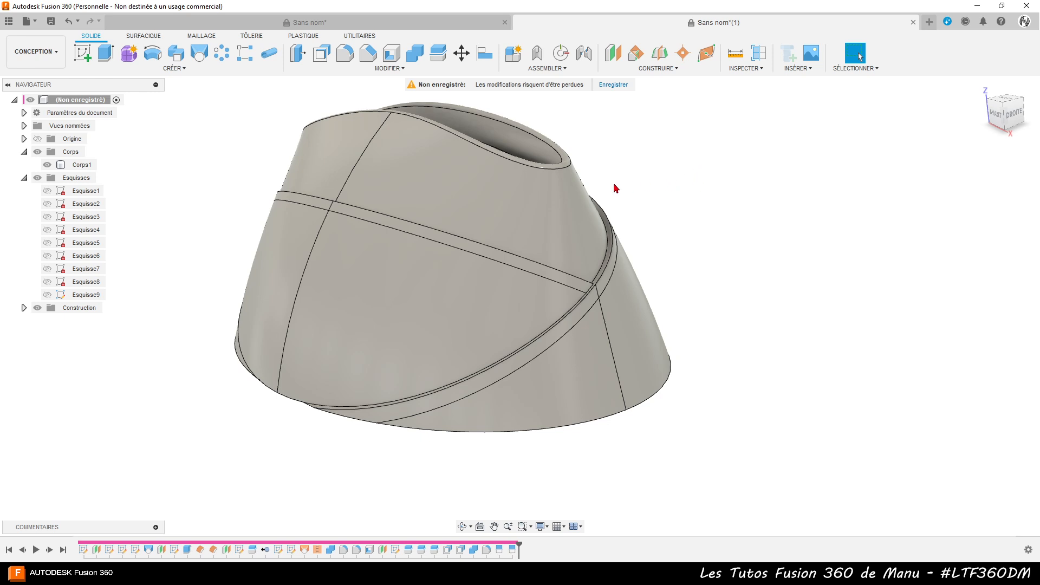
scroll(588, 204, up, 2)
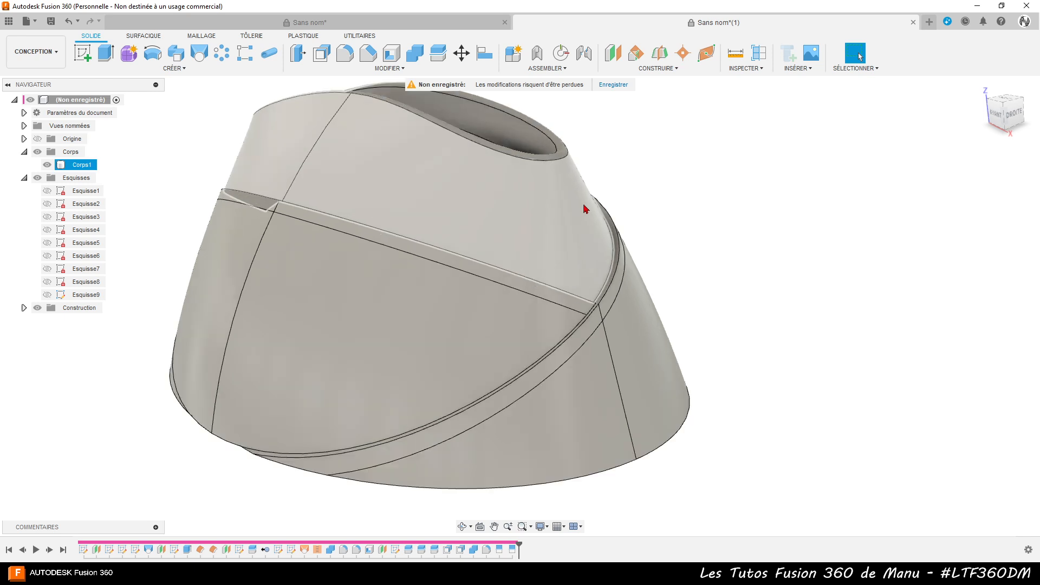
- Try the Aluminium - Anodisé rugueux (bleu) appearance on the whole body, then unassign and delete it from the design
click(387, 68)
click(321, 291)
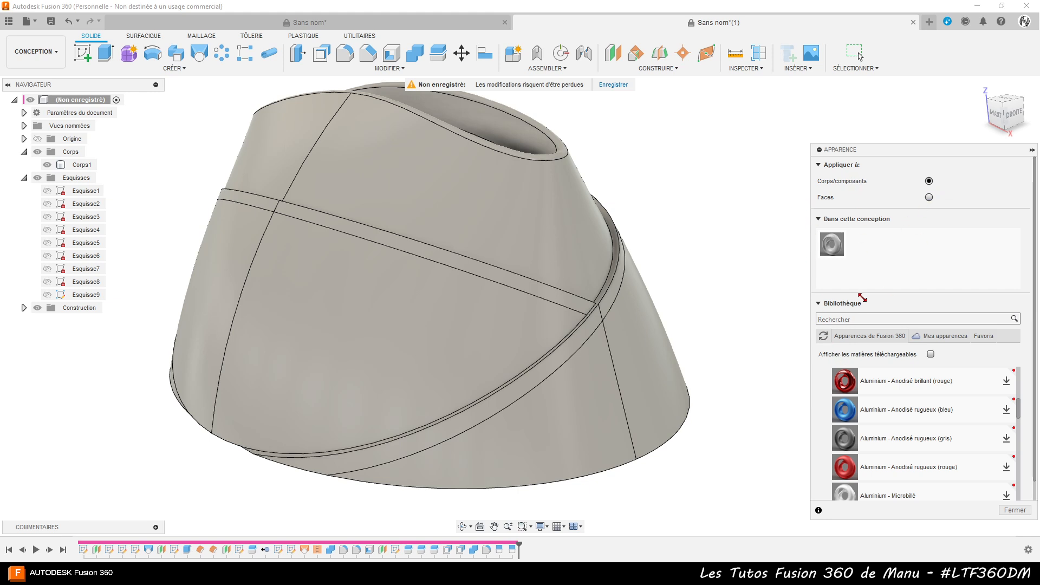
drag(902, 412, 666, 391)
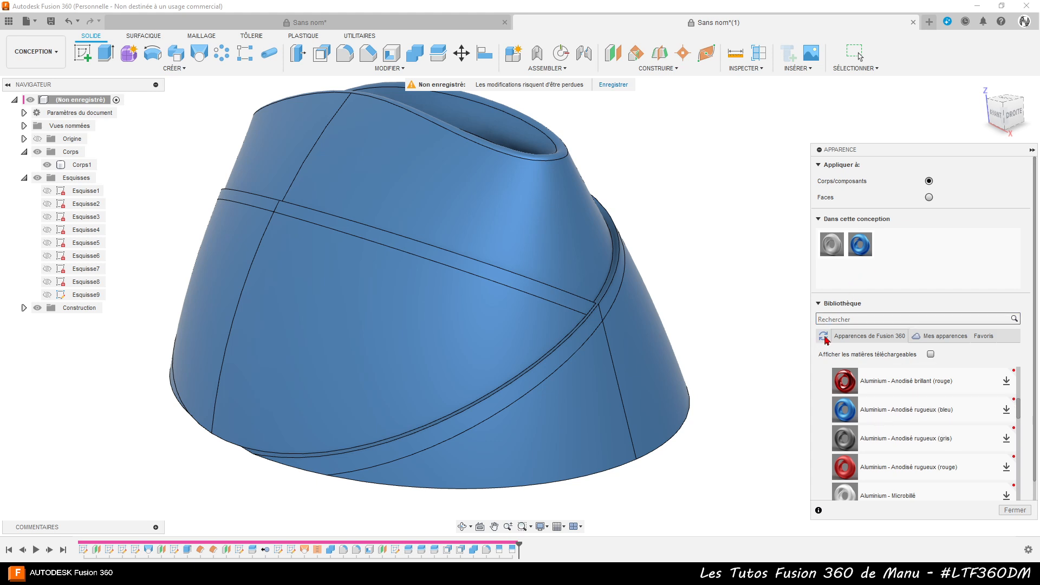
right_click(865, 249)
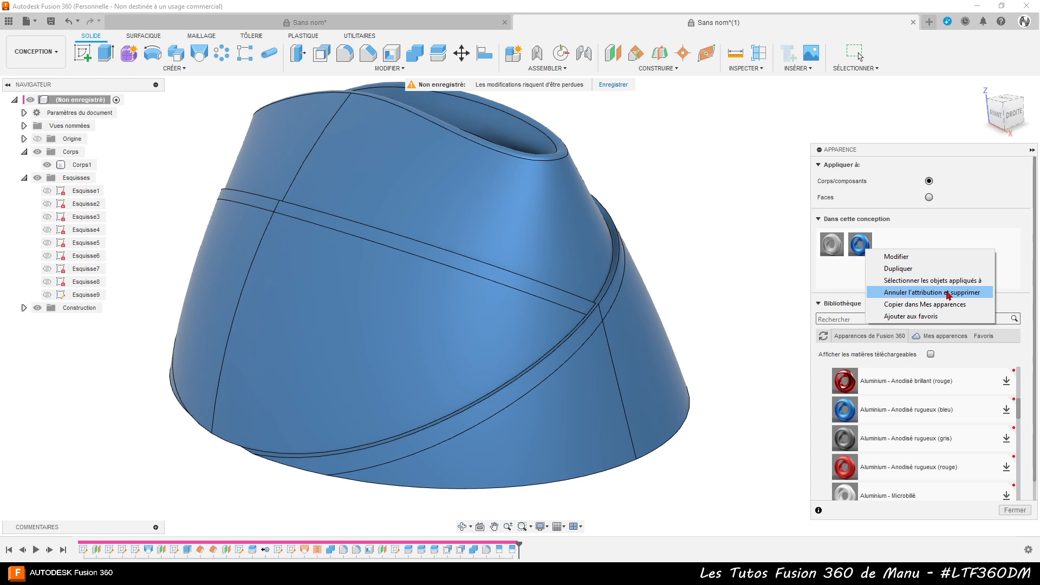
click(968, 293)
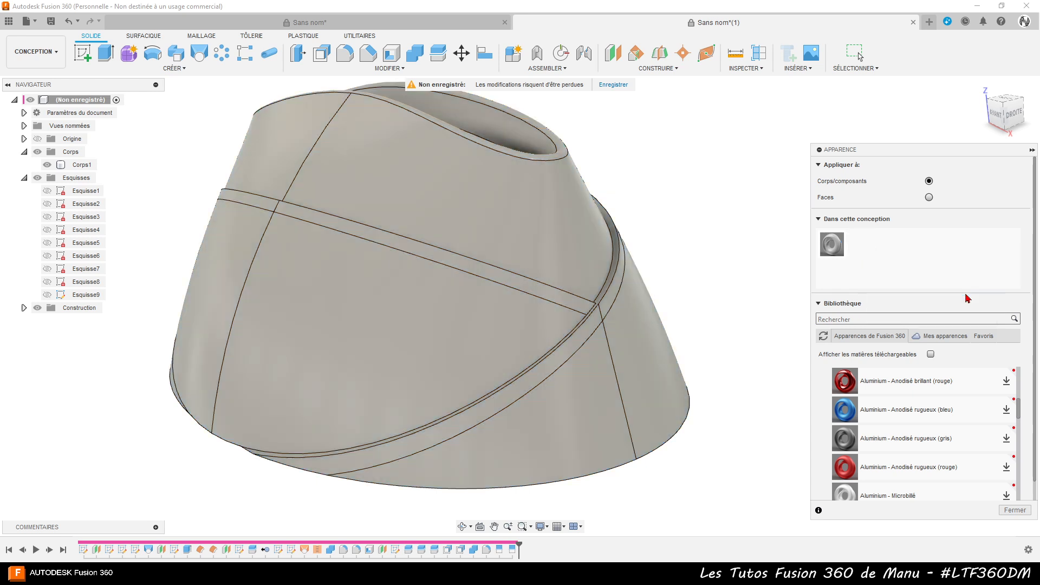
- Apply the Tissu (blanc) appearance from the Tissu library category to the whole body
scroll(886, 450, up, 5)
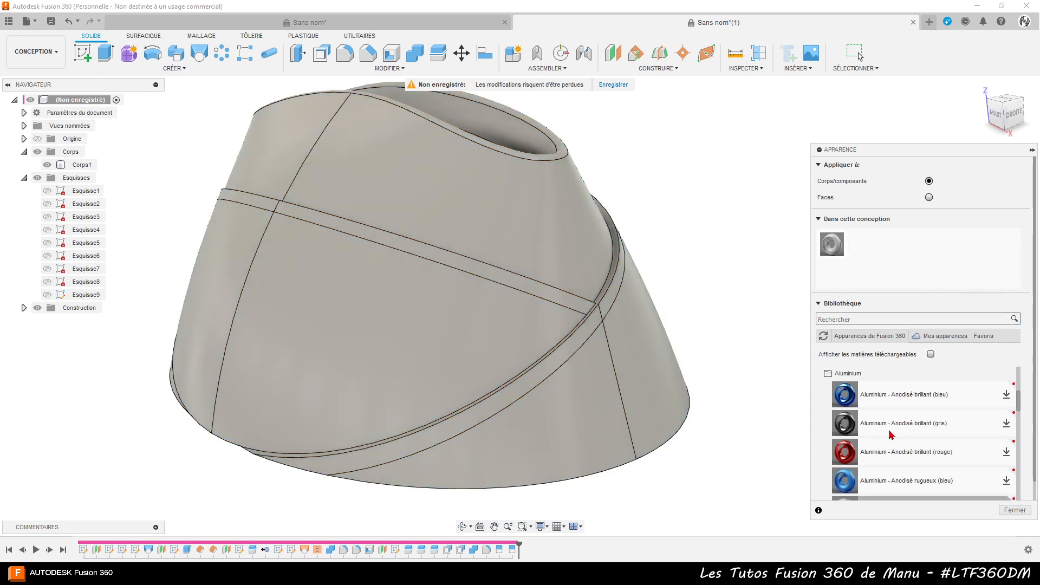
scroll(891, 435, down, 15)
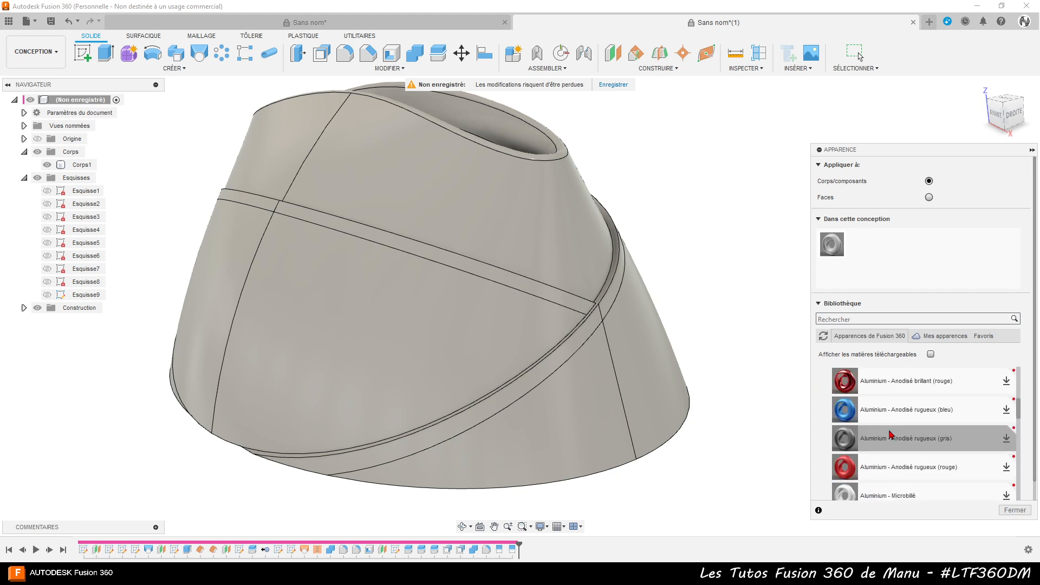
scroll(869, 443, down, 1)
scroll(868, 443, down, 6)
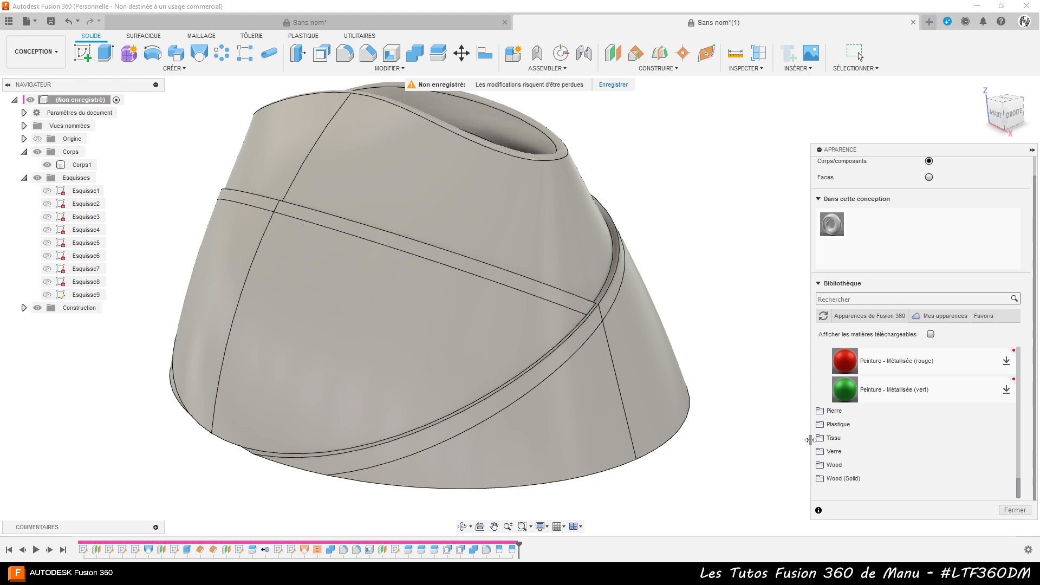
click(825, 442)
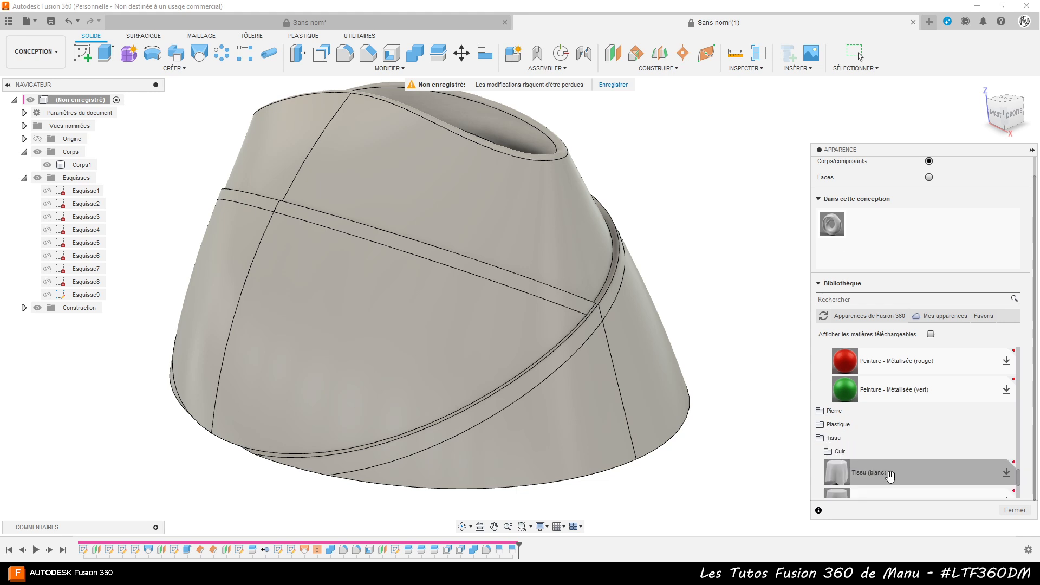
drag(890, 475, 647, 403)
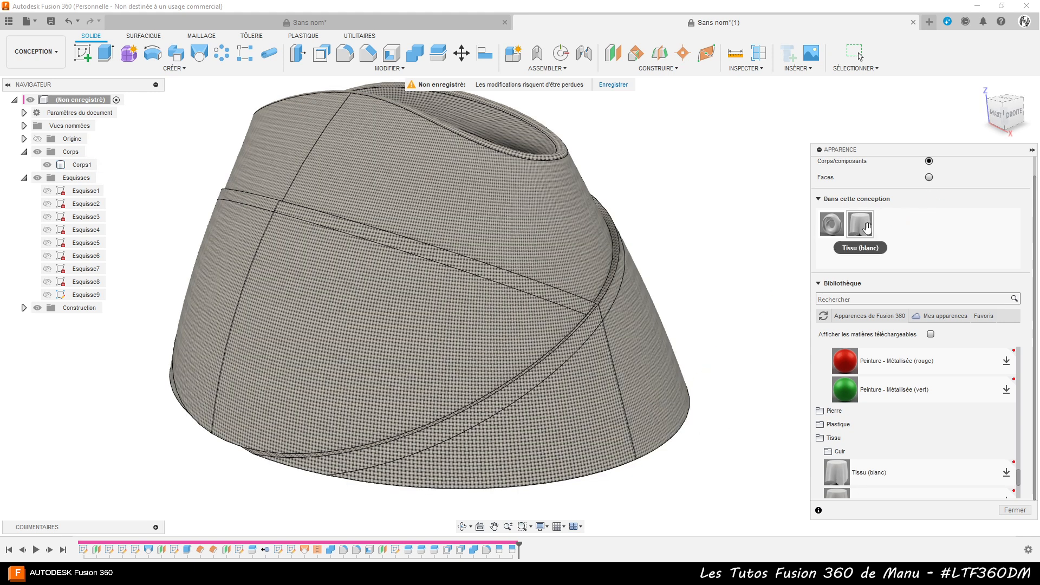
double_click(864, 227)
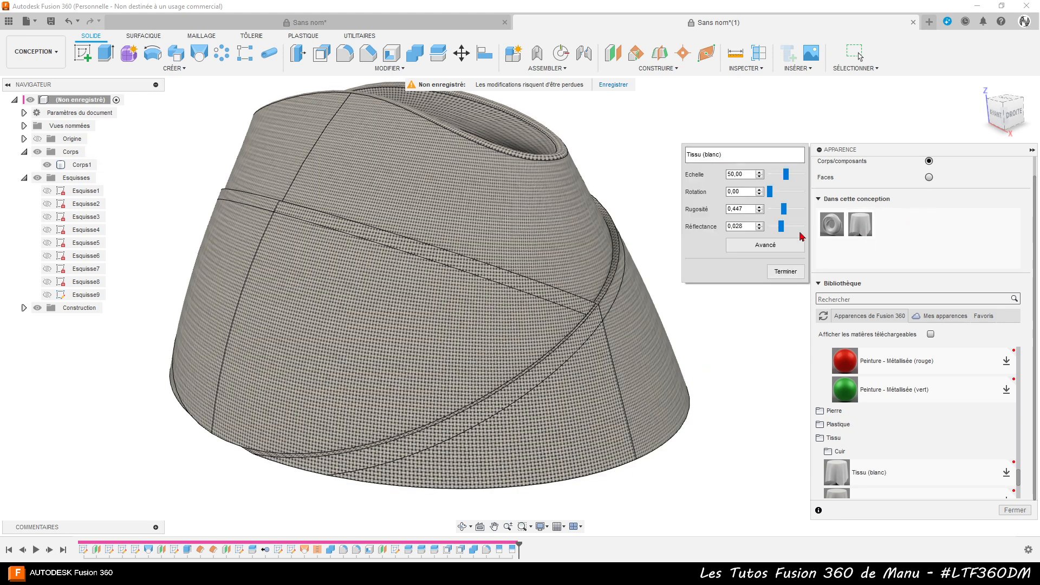
click(769, 246)
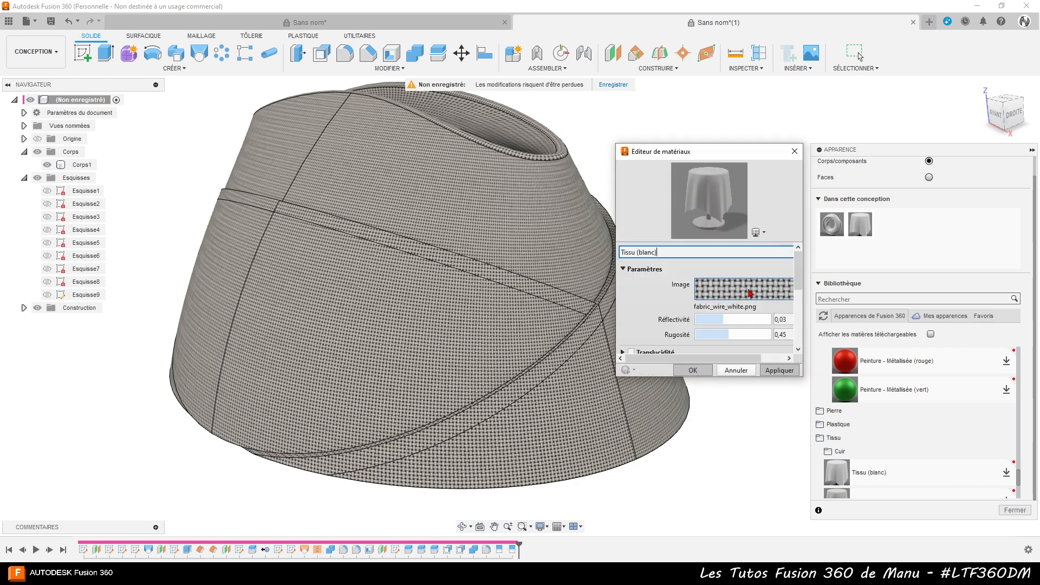
click(754, 287)
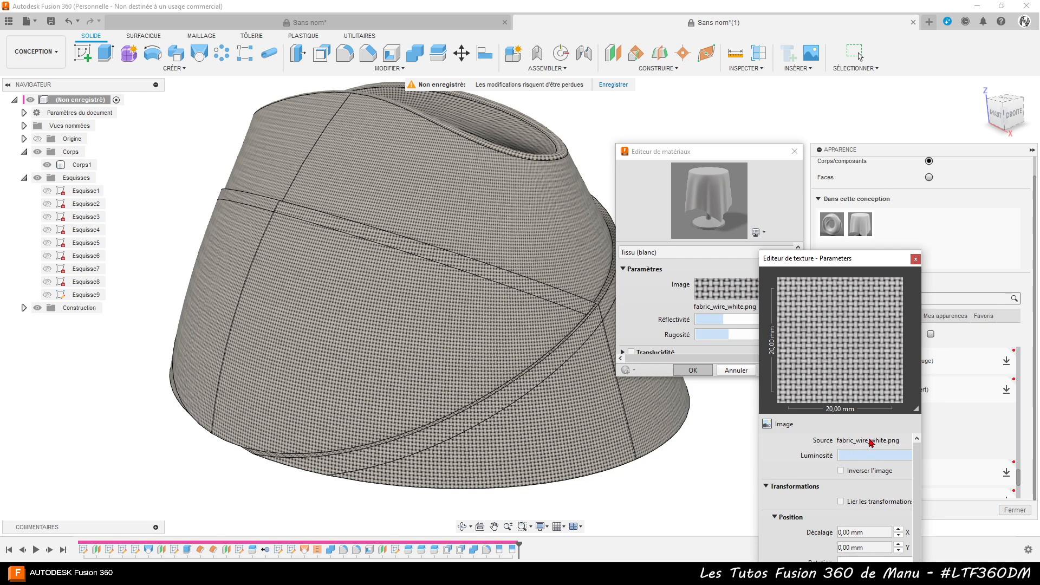
click(893, 441)
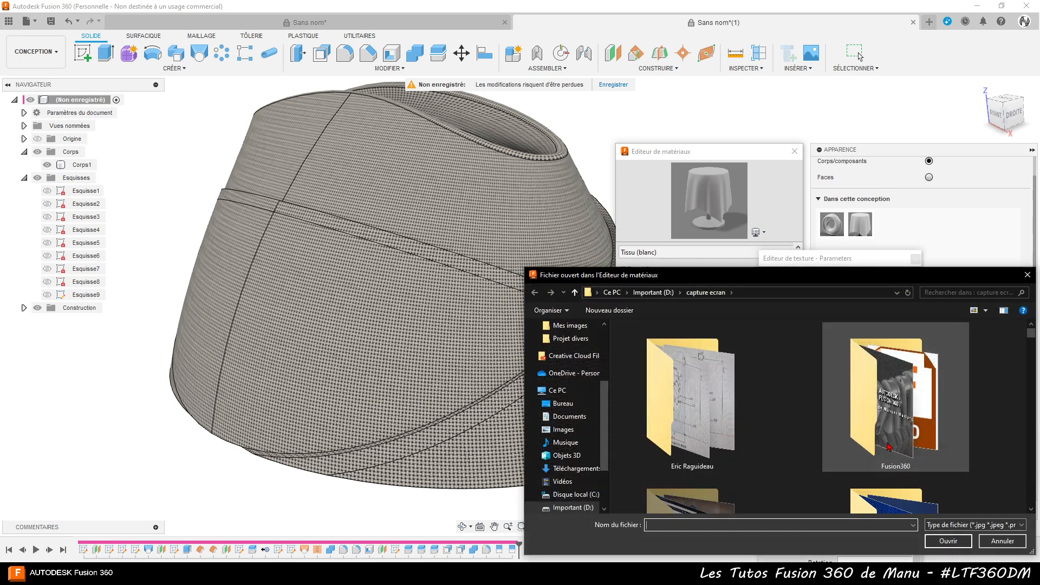
scroll(774, 385, down, 2)
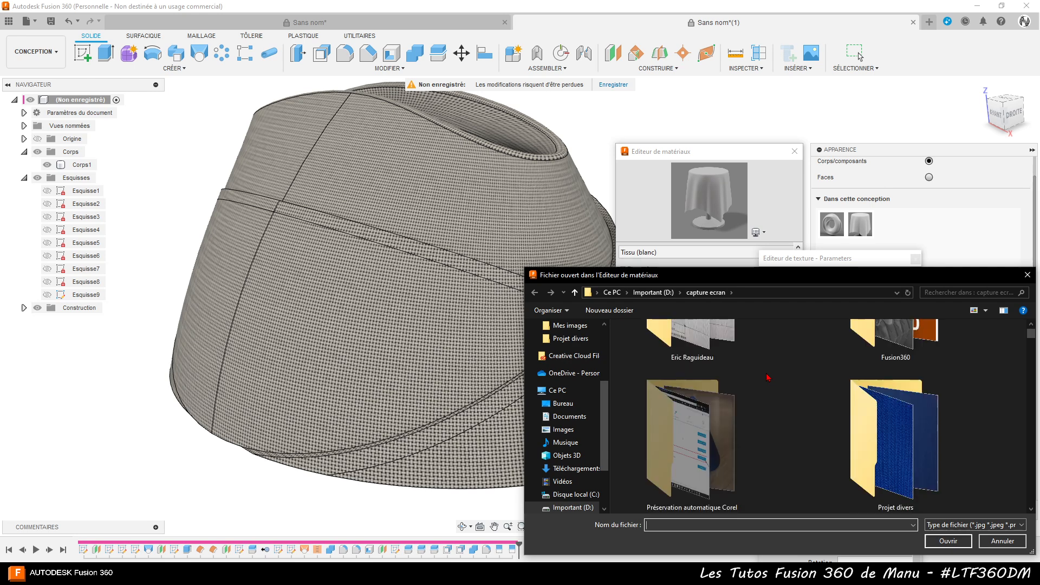
double_click(874, 449)
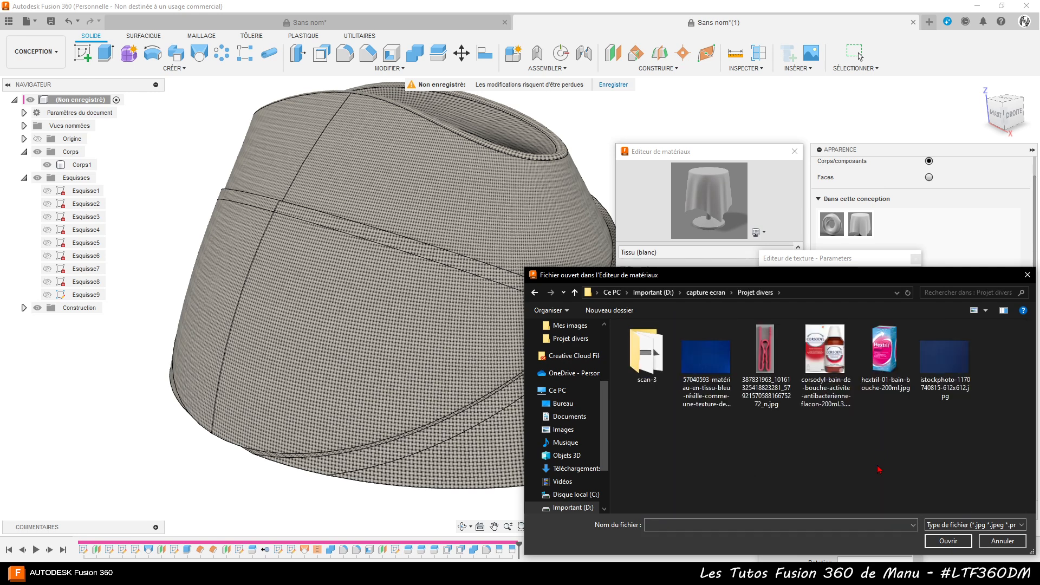
double_click(952, 366)
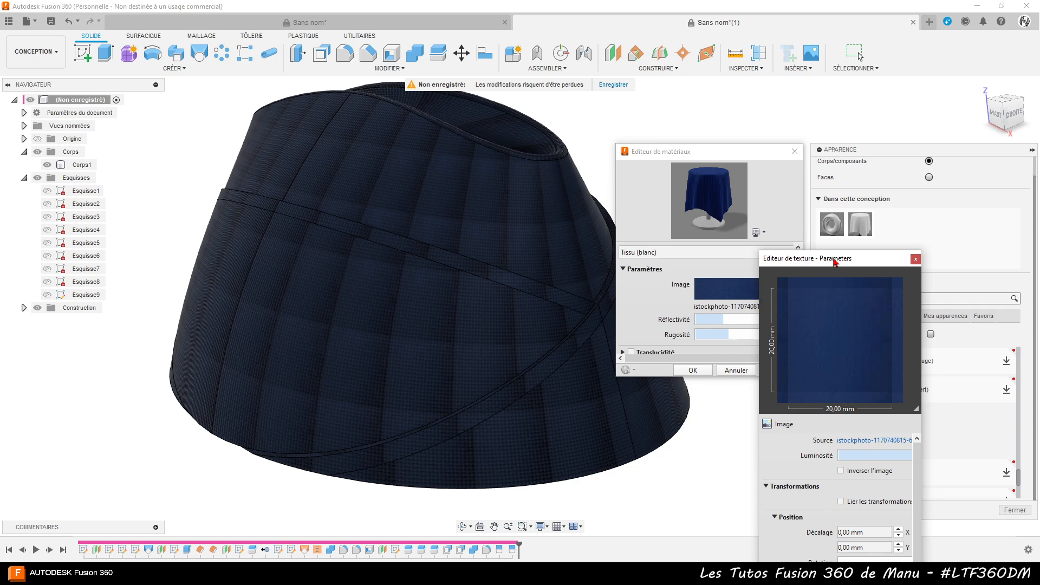
drag(835, 262, 761, 91)
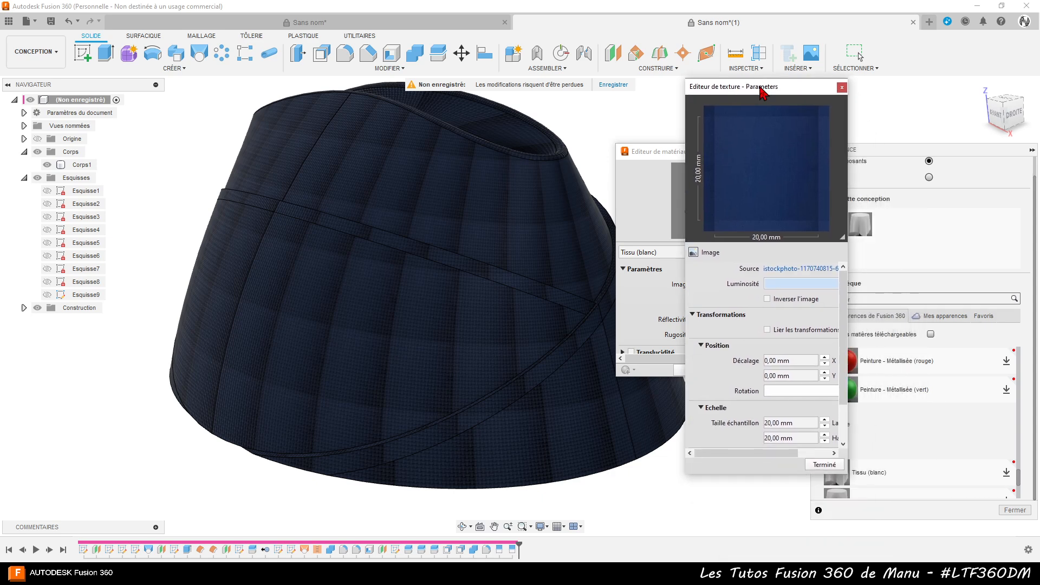
click(824, 464)
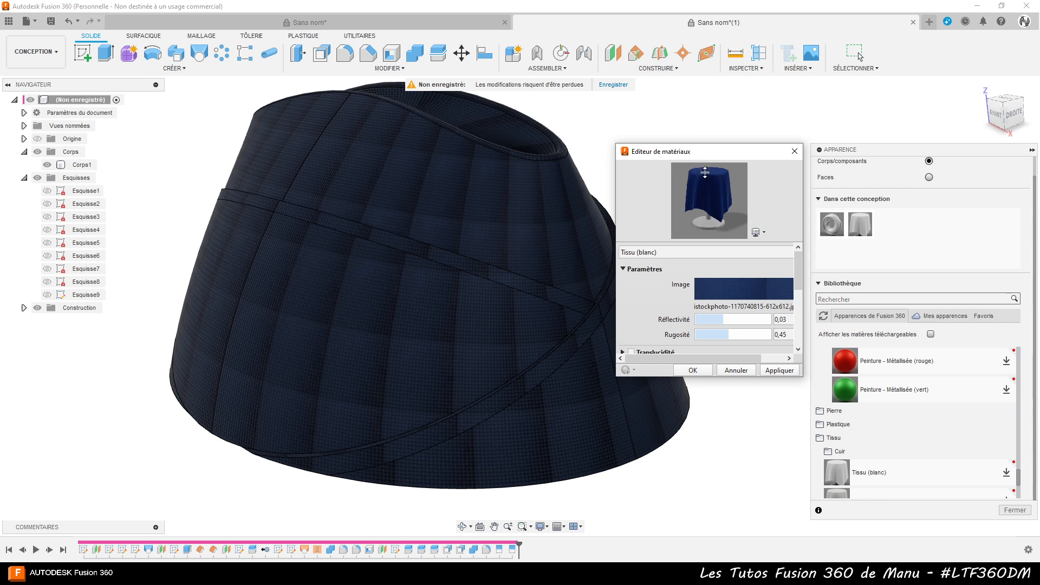
click(779, 370)
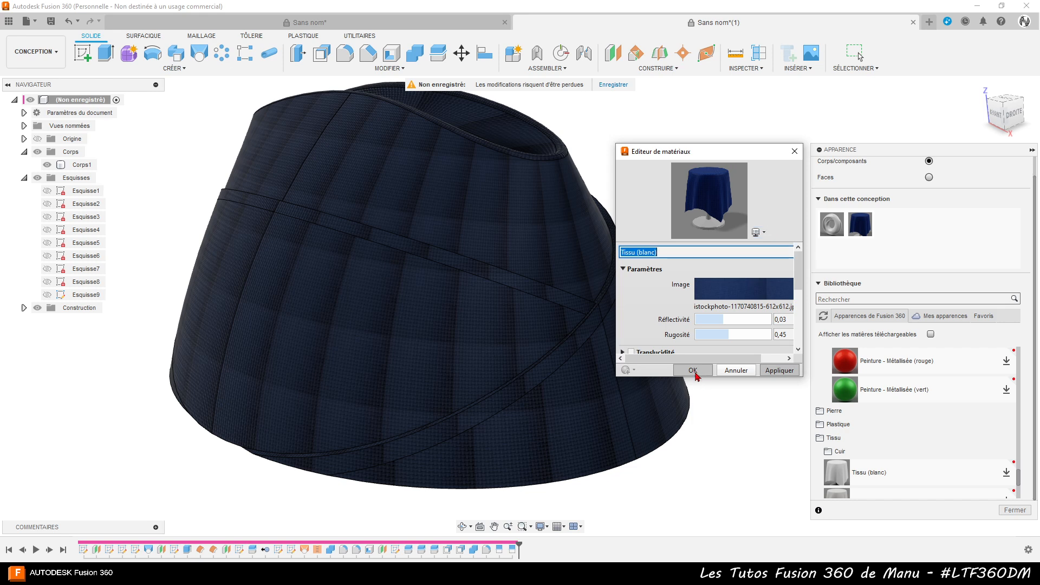
click(736, 371)
- Set the scale of the Tissu (blanc) appearance to 30
double_click(861, 225)
click(760, 177)
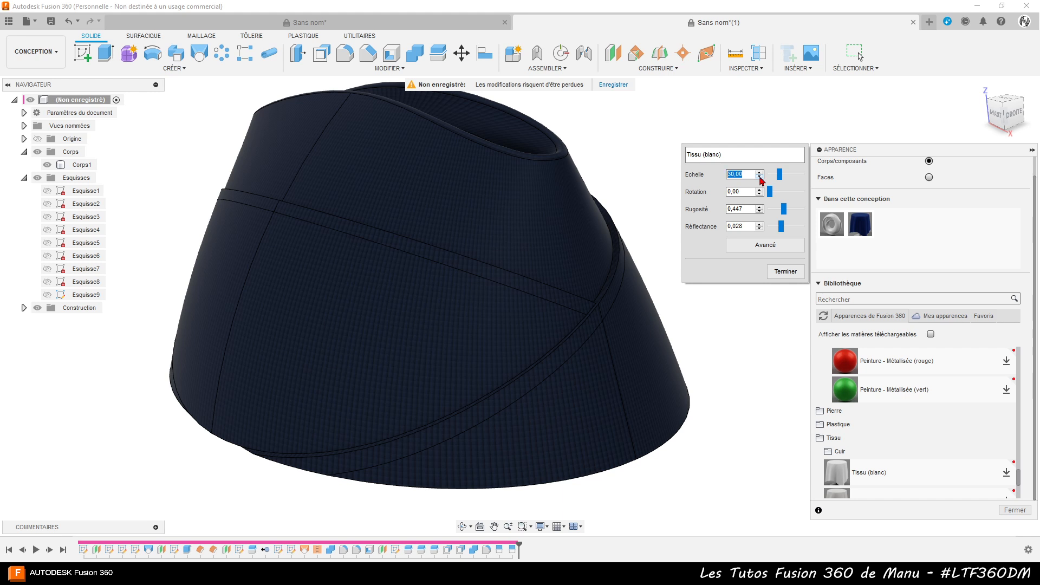
click(787, 272)
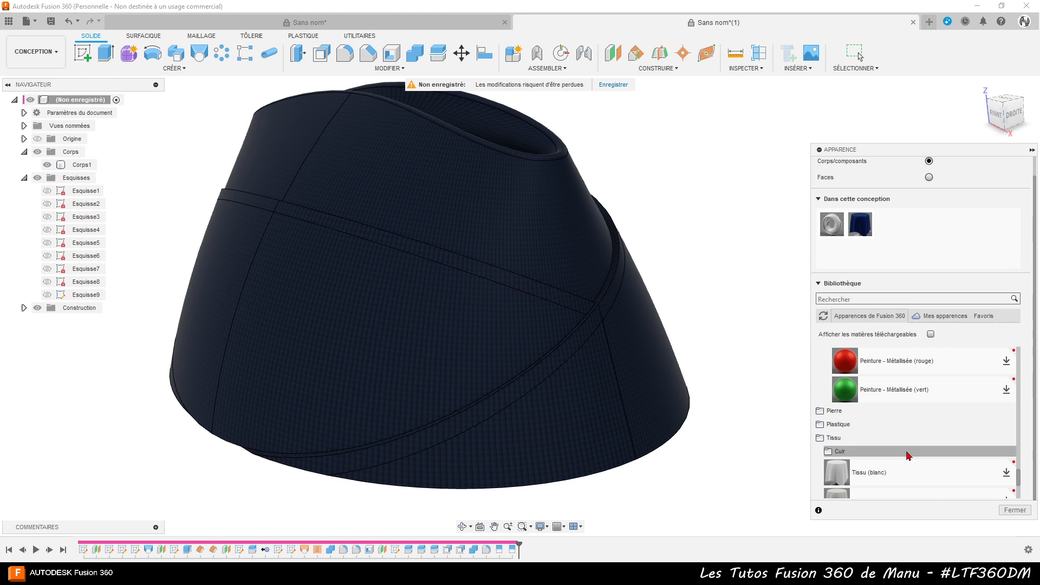
- Apply the Aluminium - Microbillé appearance to the individual faces of the two diagonal bands meeting at the near crossing
scroll(922, 433, down, 10)
scroll(925, 430, up, 8)
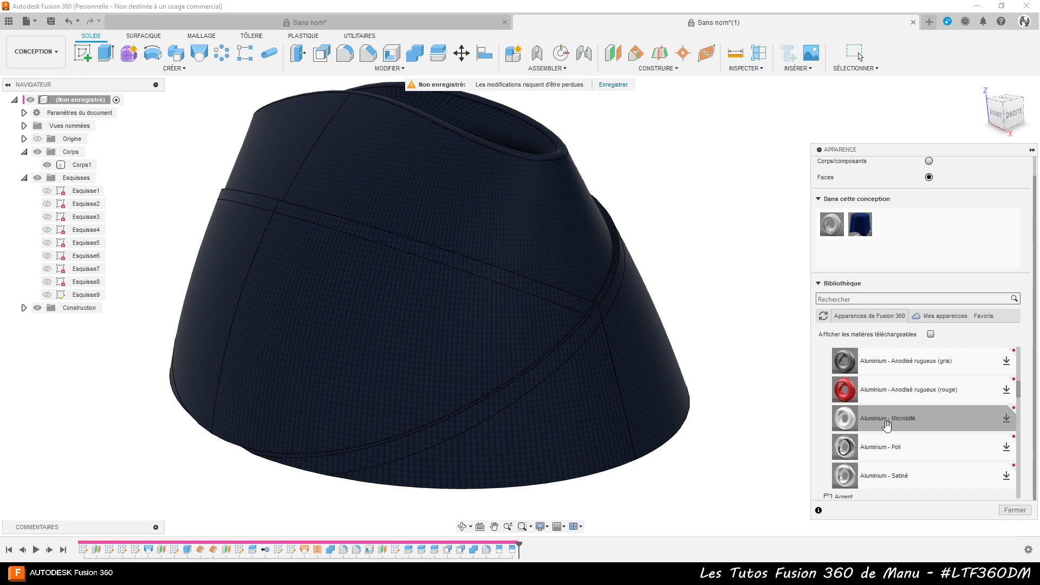
drag(887, 426, 606, 300)
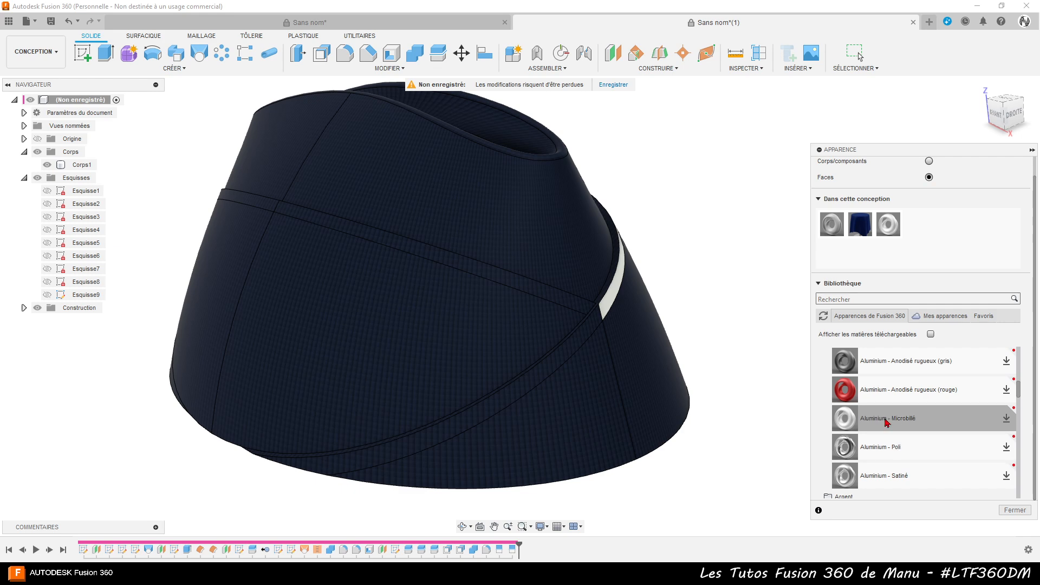
drag(889, 225, 567, 304)
drag(889, 225, 584, 333)
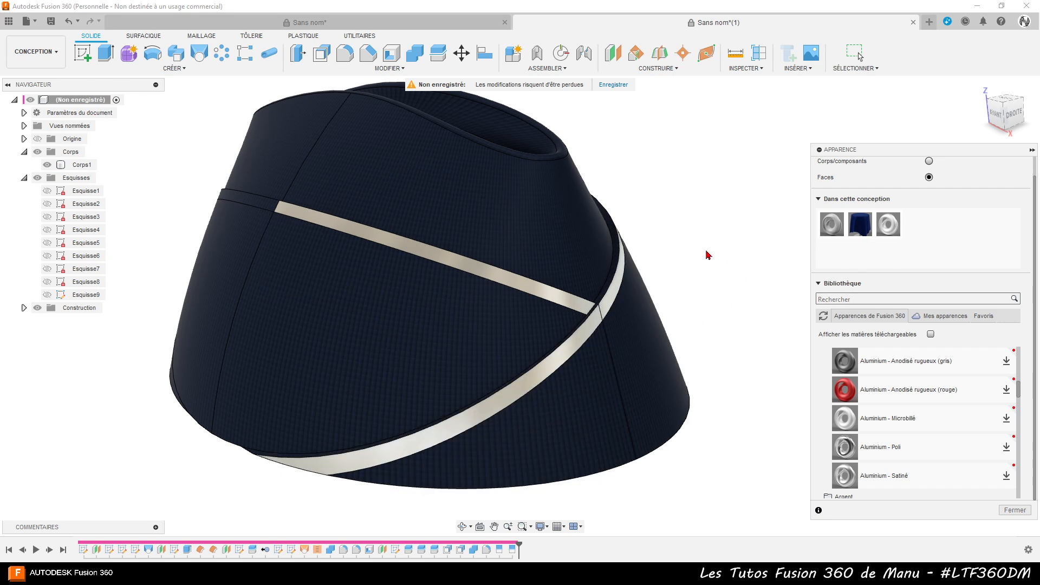
drag(889, 225, 268, 206)
- Apply Aluminium - Microbillé to the small remaining band faces at the crossing on the opposite side of the cap
scroll(687, 266, down, 2)
scroll(688, 267, down, 2)
shift+middle_drag(574, 332, 699, 347)
scroll(575, 238, up, 1)
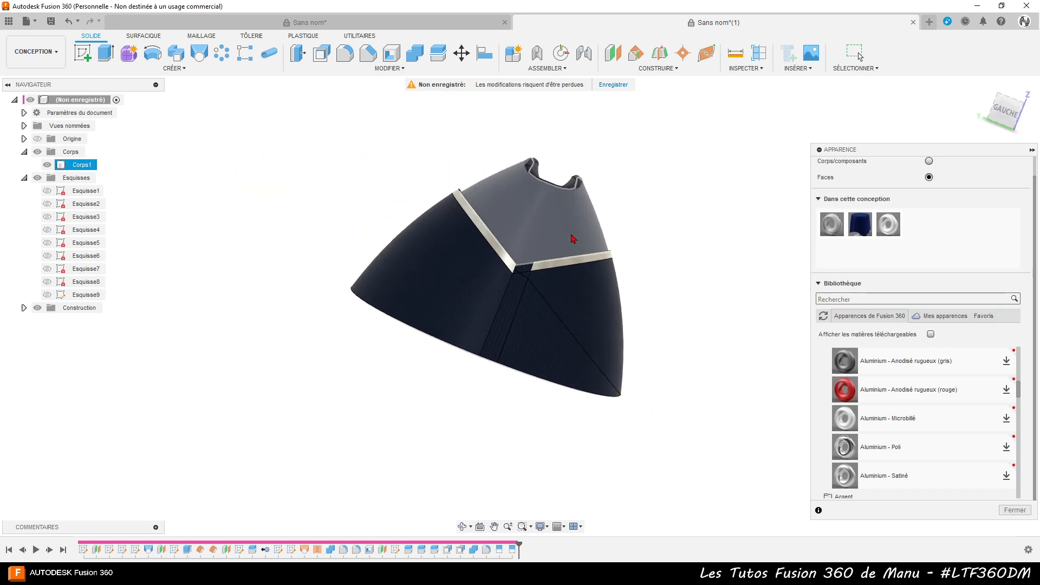
scroll(575, 237, up, 5)
drag(889, 224, 412, 357)
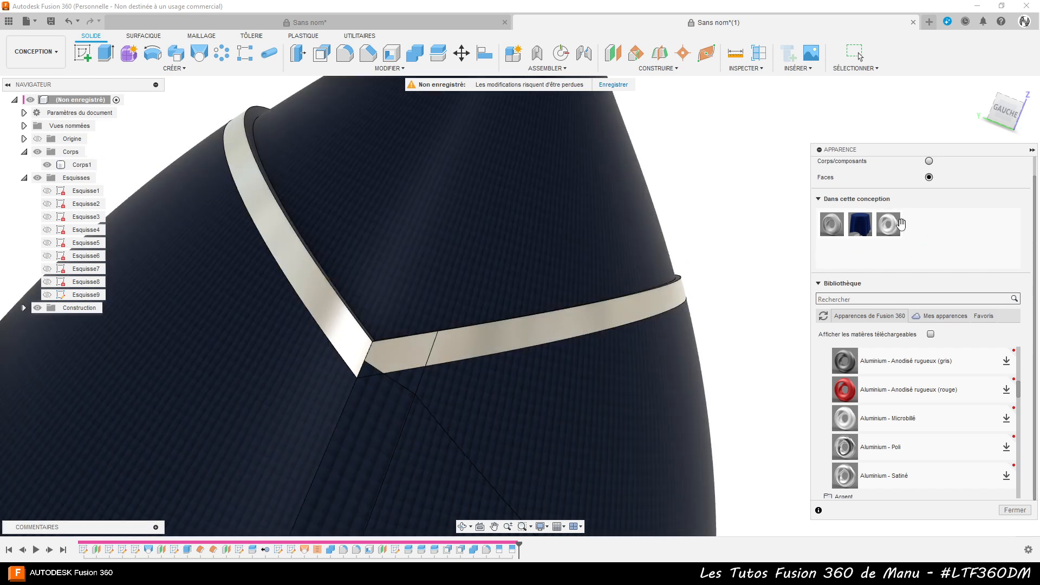
drag(888, 223, 374, 372)
- Apply Aluminium - Microbillé to the two narrow ledge faces along the flap edges above the bands
scroll(574, 271, down, 10)
shift+middle_drag(596, 275, 457, 280)
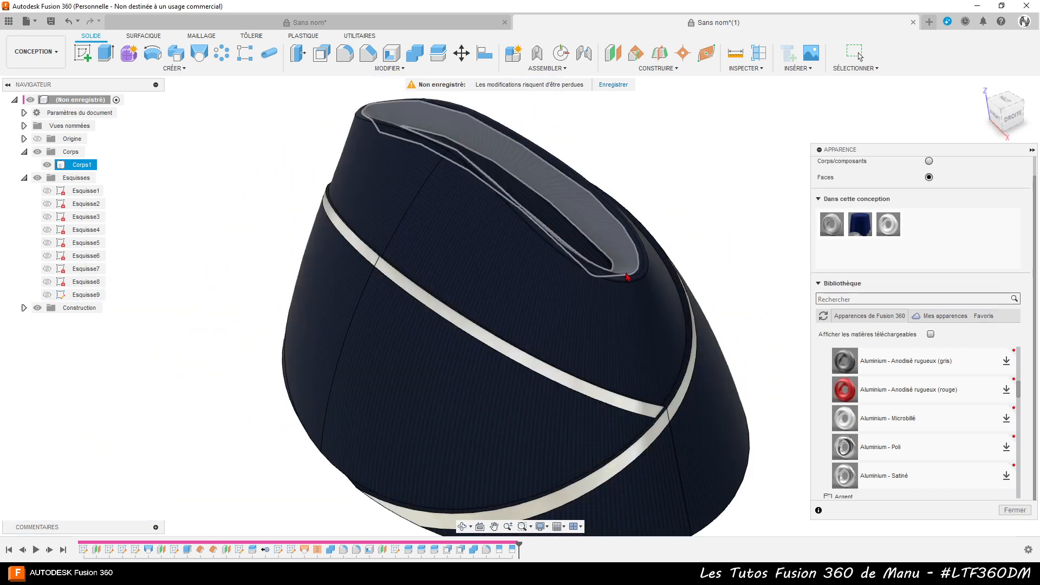
scroll(686, 482, up, 8)
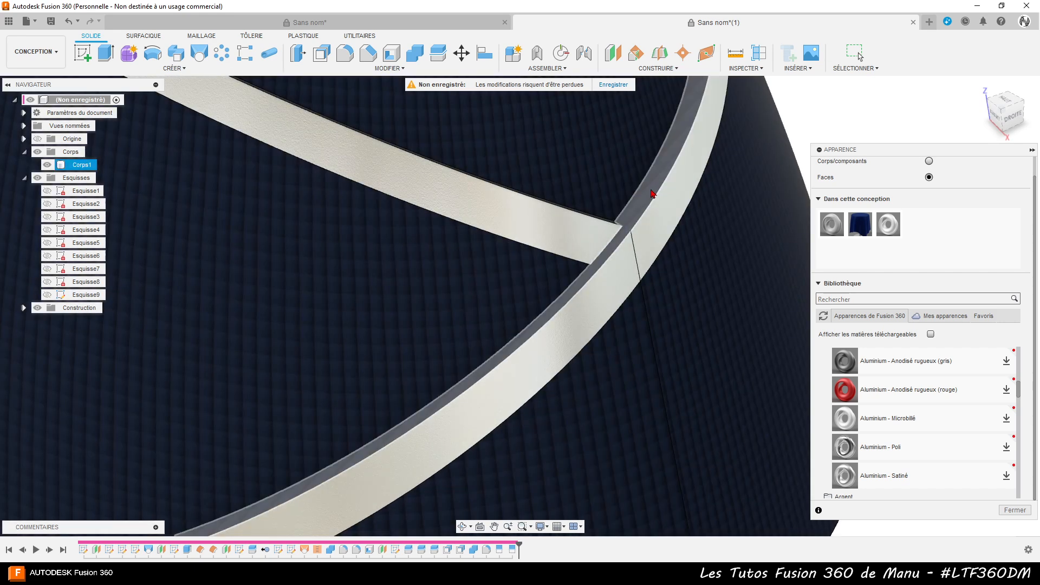
click(649, 192)
shift+middle_drag(647, 216, 632, 265)
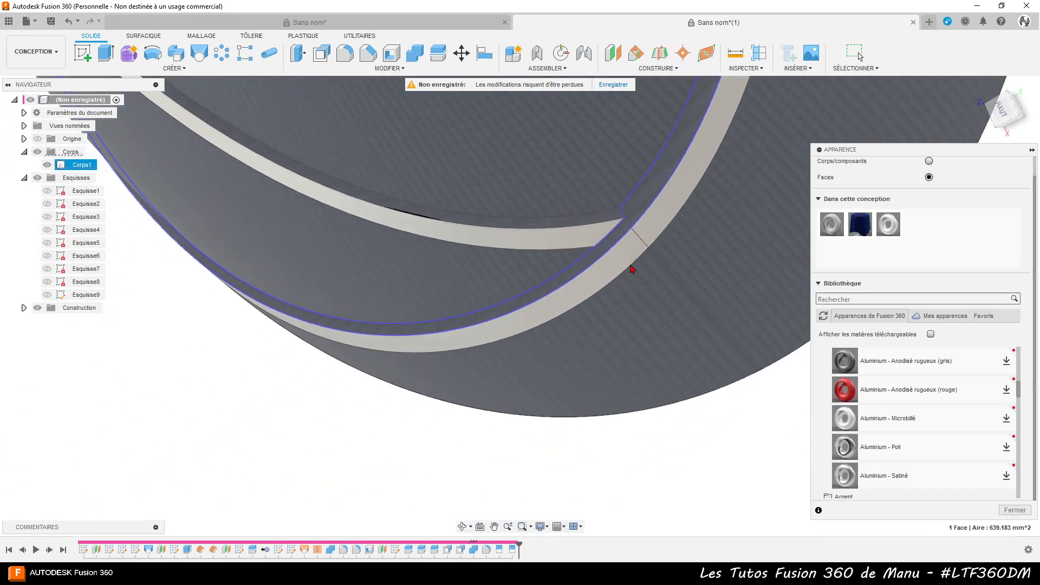
ctrl+click(612, 219)
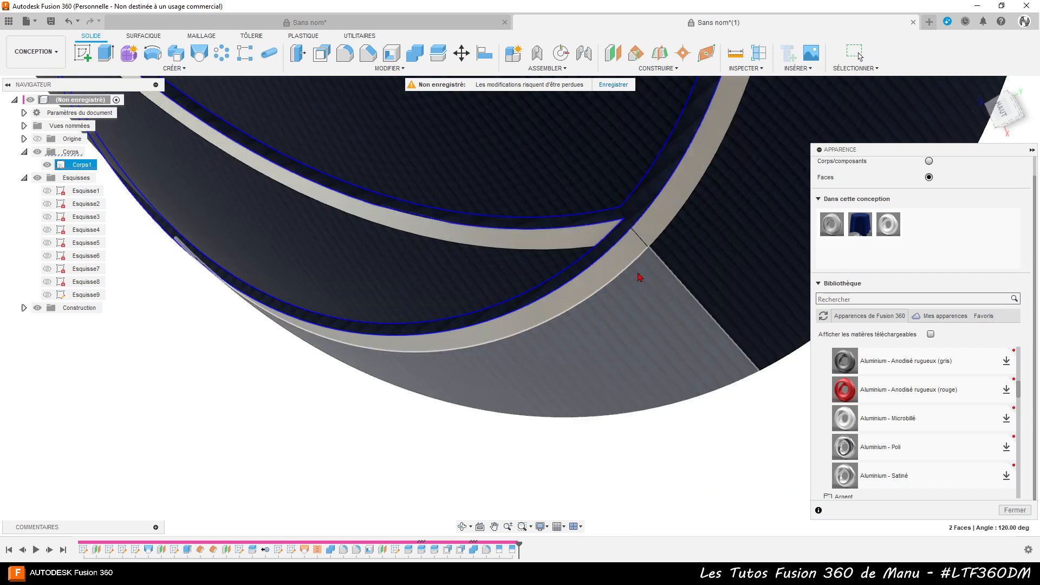
drag(892, 225, 645, 202)
- Examine the bands and ledges at both crossings, close the appearance settings, and inspect the cap from several sides
scroll(628, 322, down, 10)
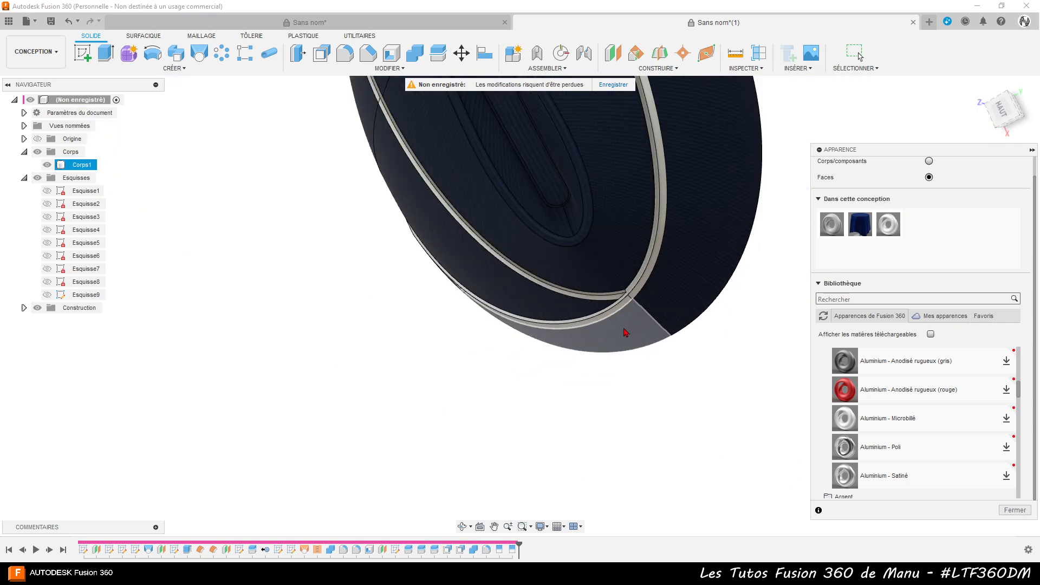
shift+middle_drag(604, 364, 687, 407)
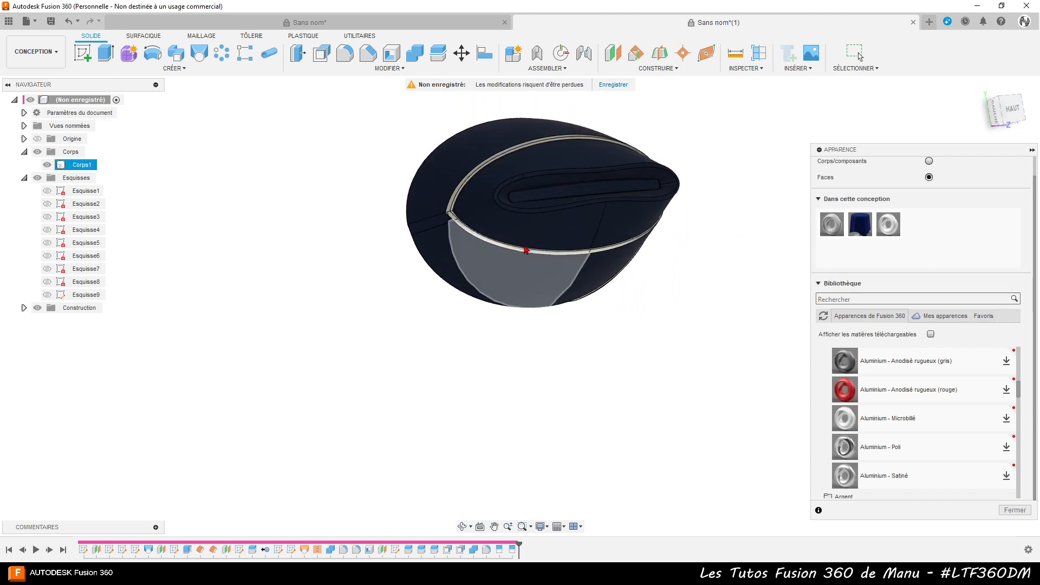
scroll(421, 230, up, 8)
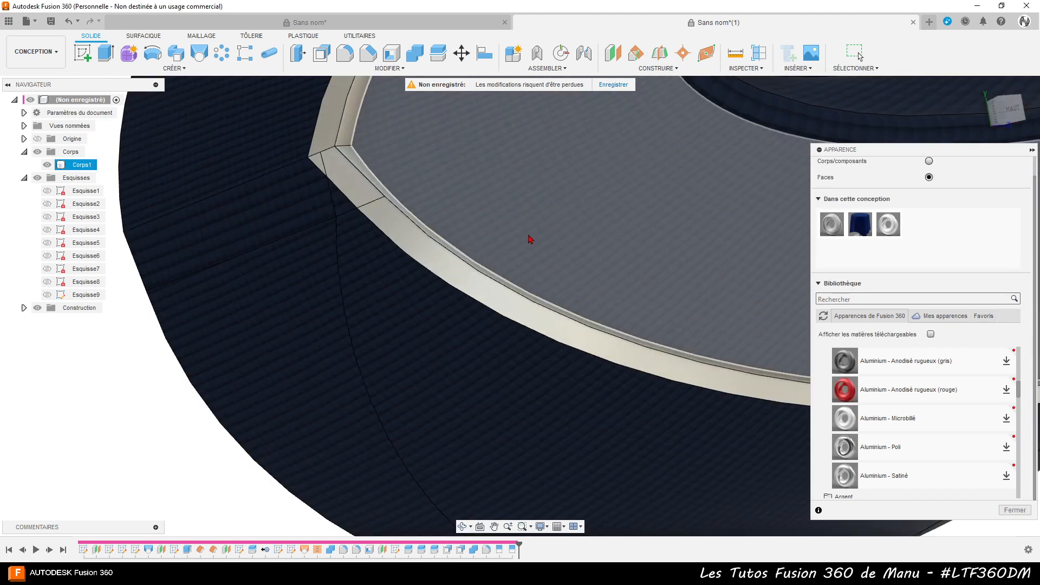
shift+middle_drag(530, 239, 397, 135)
scroll(397, 135, down, 7)
shift+middle_drag(485, 196, 642, 365)
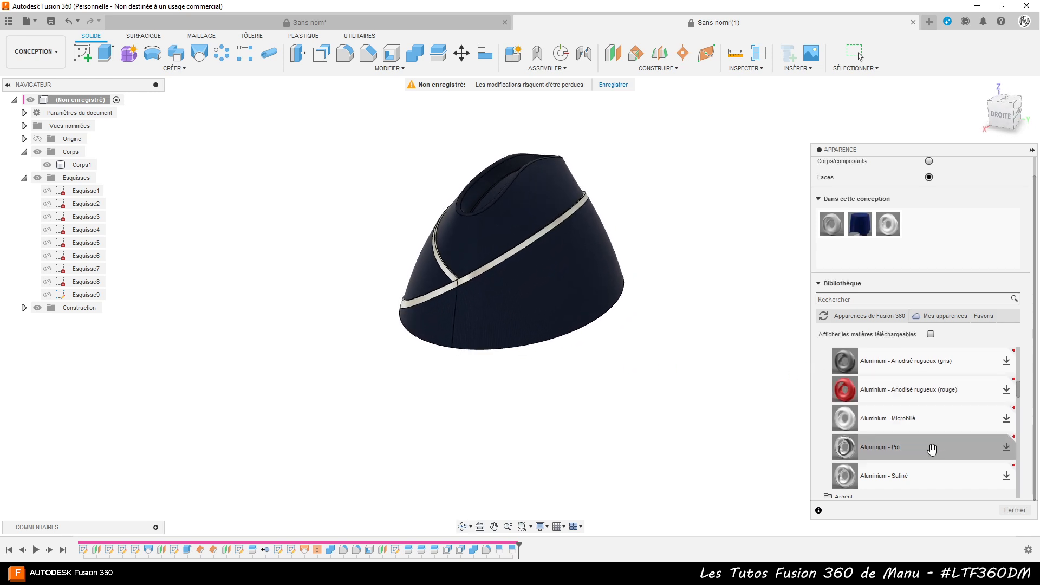
click(1015, 511)
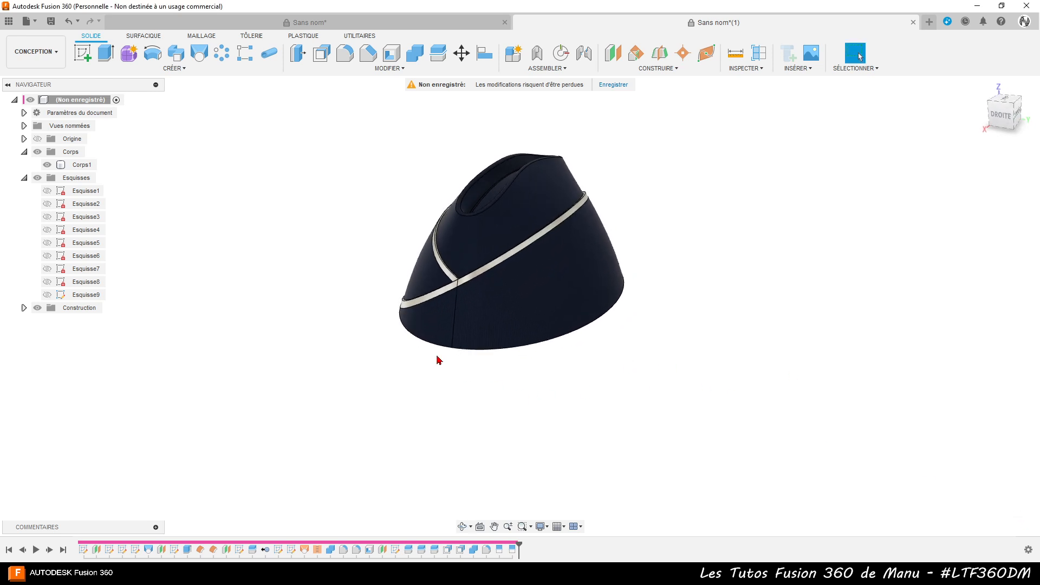
scroll(401, 279, up, 3)
scroll(465, 457, down, 3)
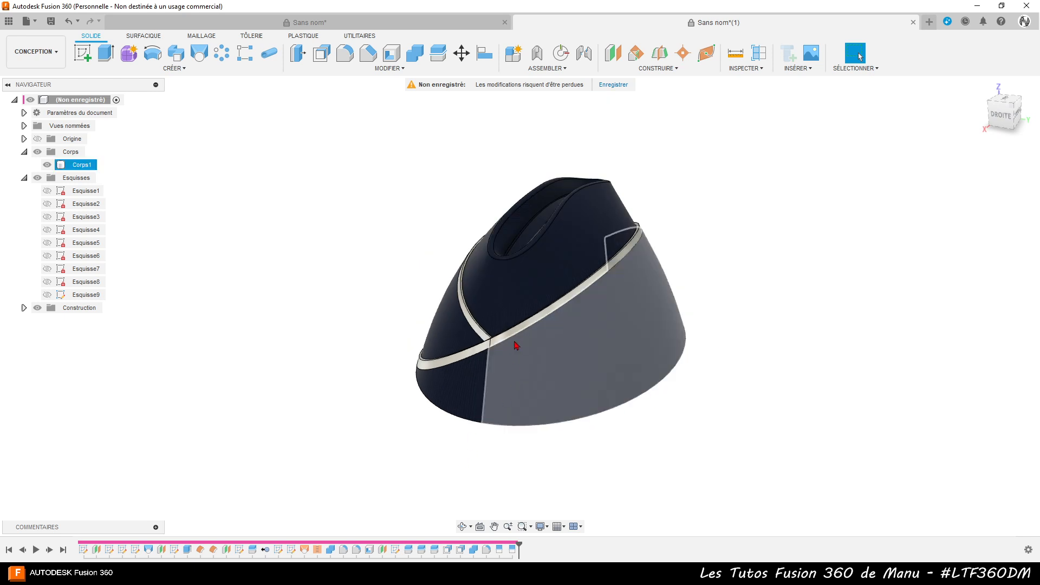
scroll(515, 346, up, 4)
mouse_move(517, 417)
shift+middle_down()
mouse_move(527, 401)
mouse_move(515, 407)
shift+middle_up()
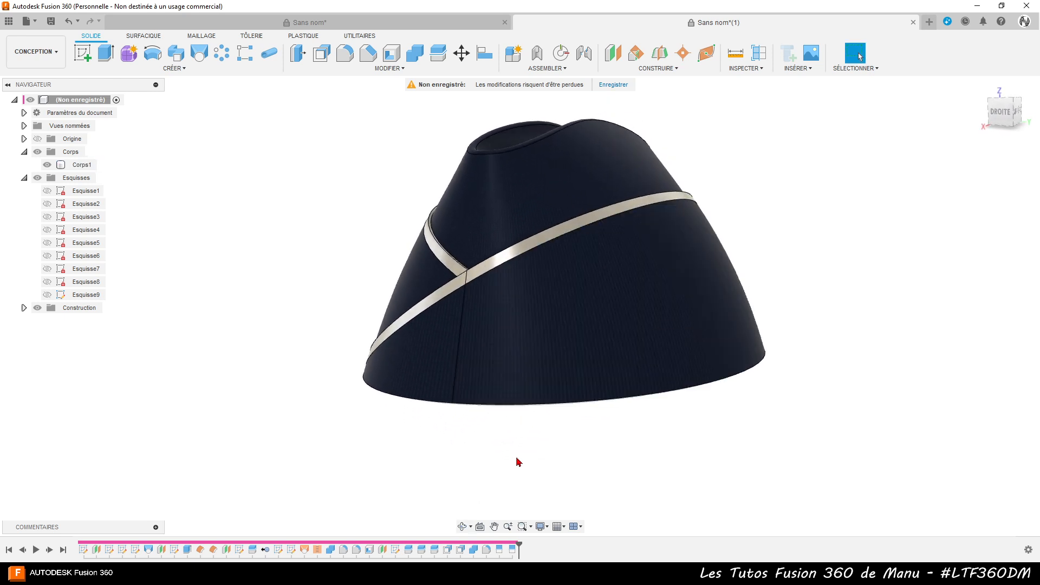
shift+middle_drag(518, 454, 541, 450)
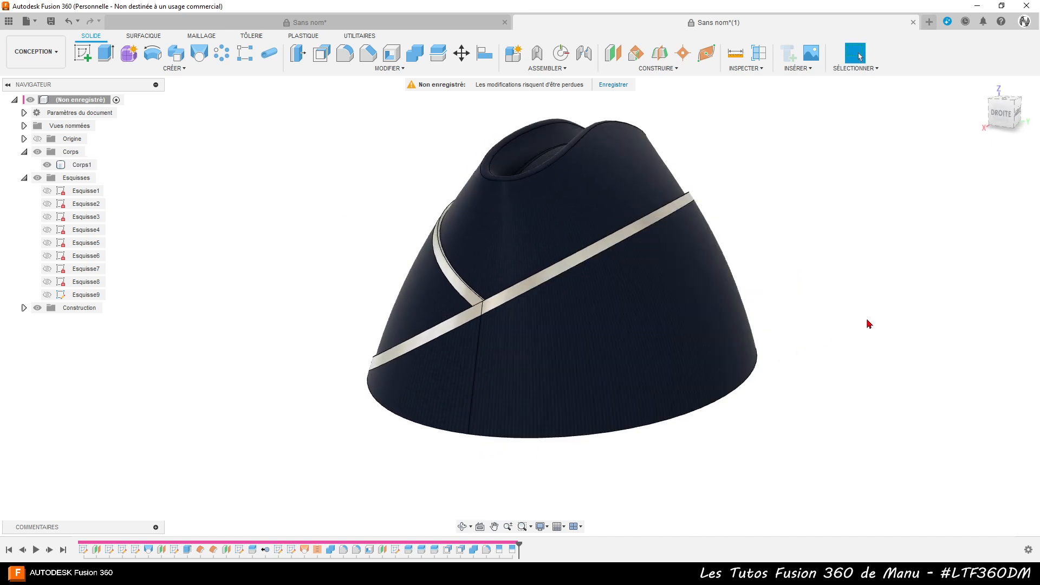